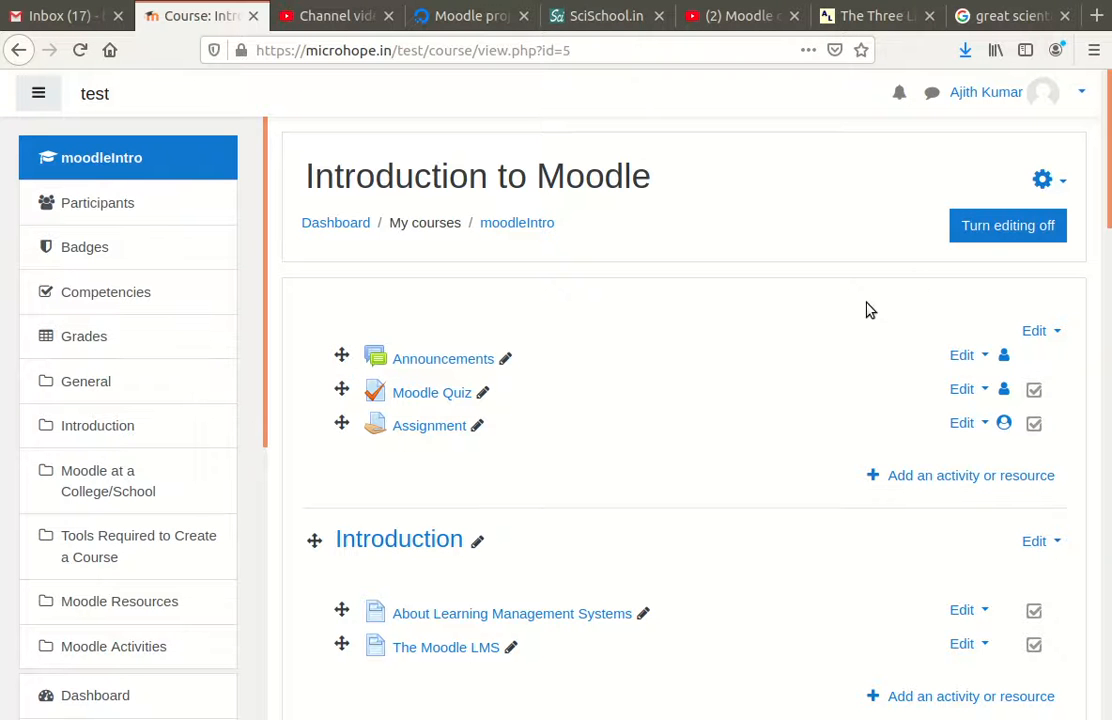
Step: Turn course editing off and back on, and add a new Page resource to the General section
click(1020, 236)
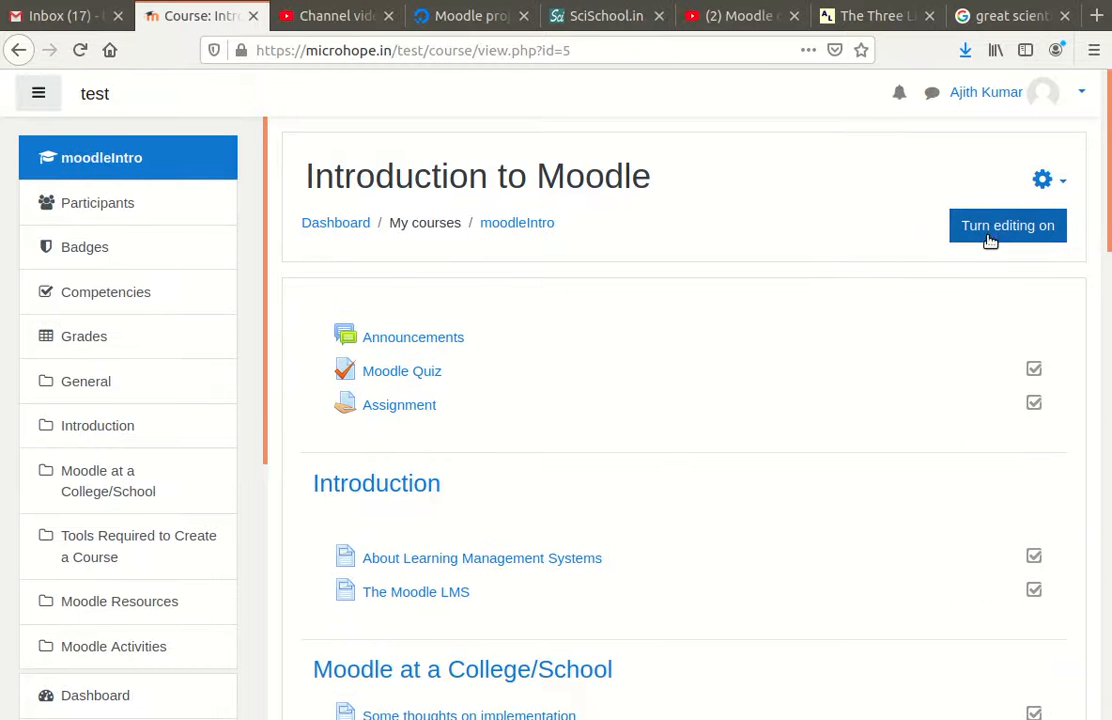
click(1008, 231)
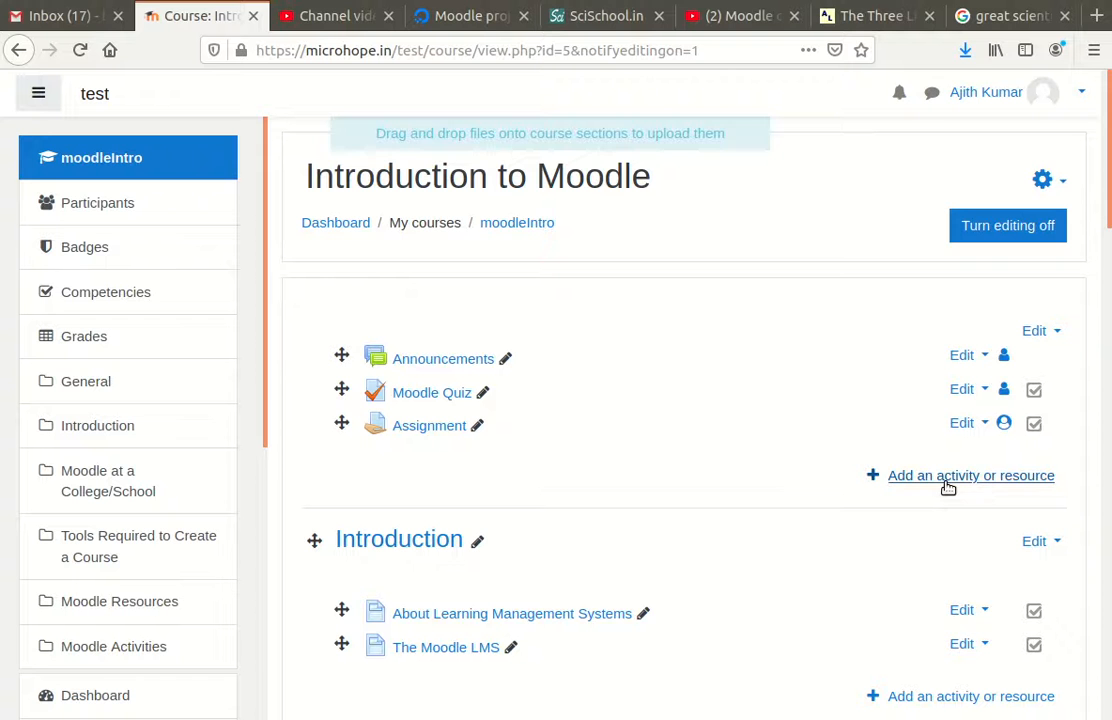
click(948, 487)
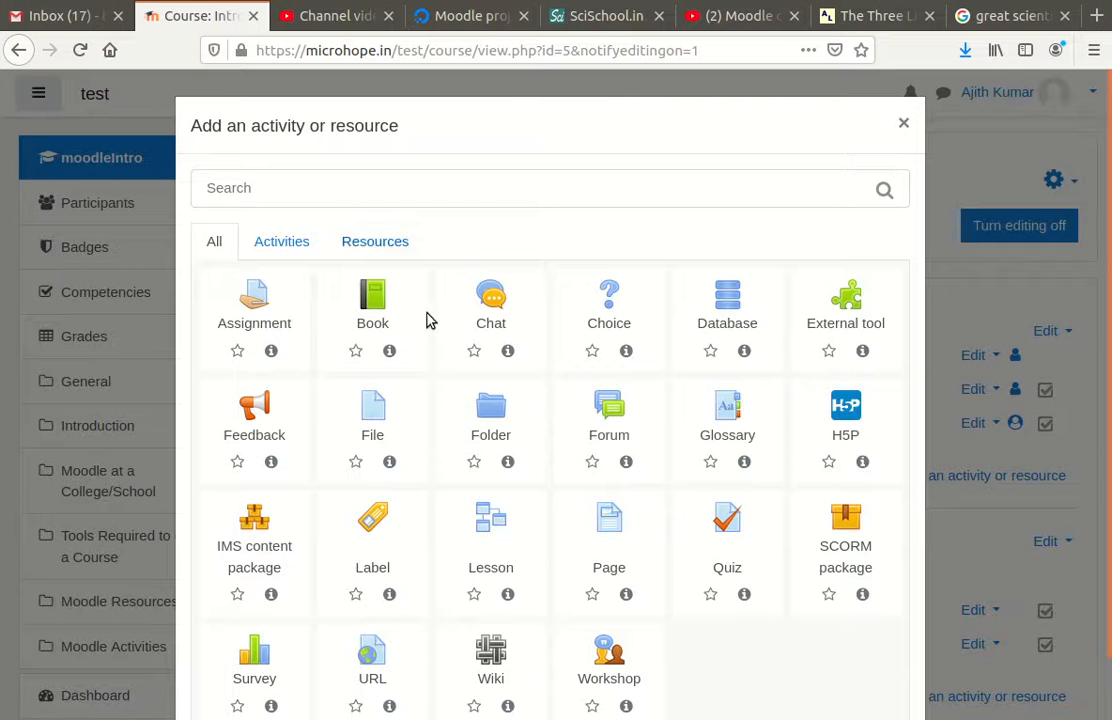
click(606, 523)
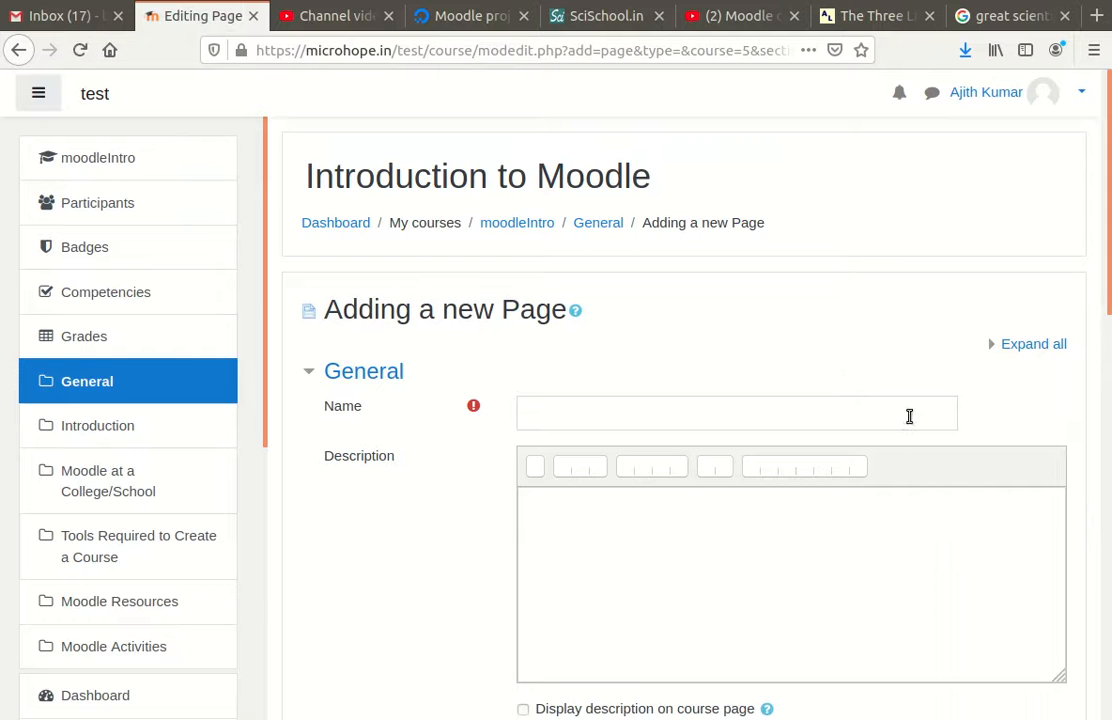
Step: Name the new page "A Demo Page", leaving the description empty and its display on the course page disabled
click(590, 416)
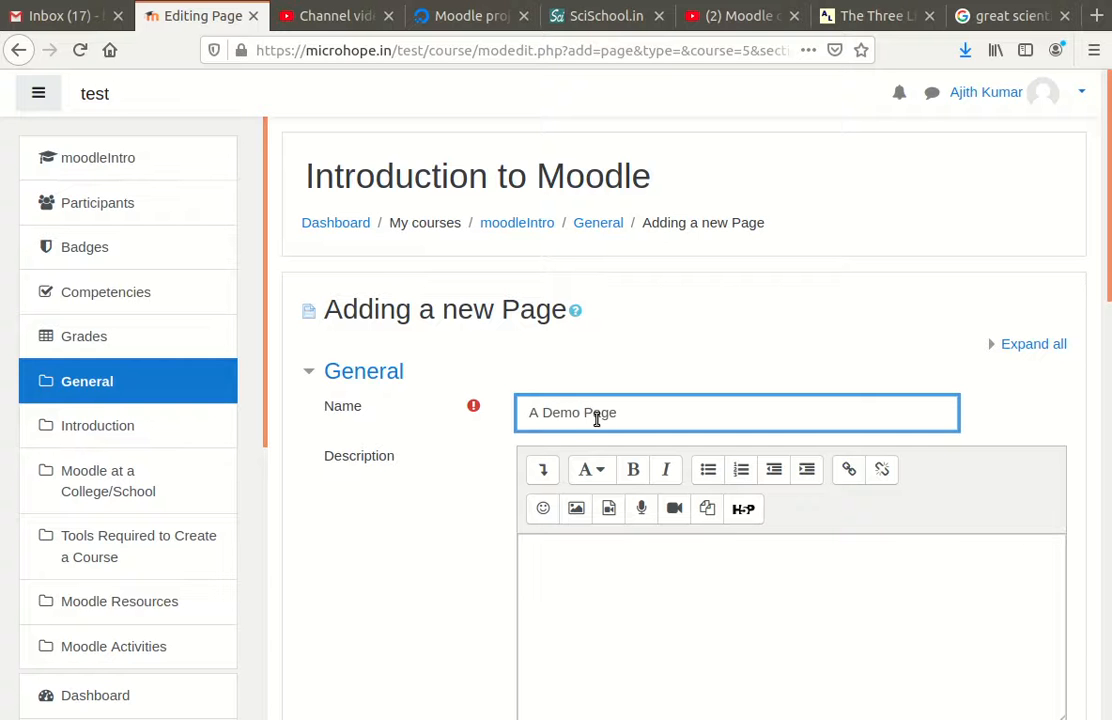
scroll(420, 500, down, 2)
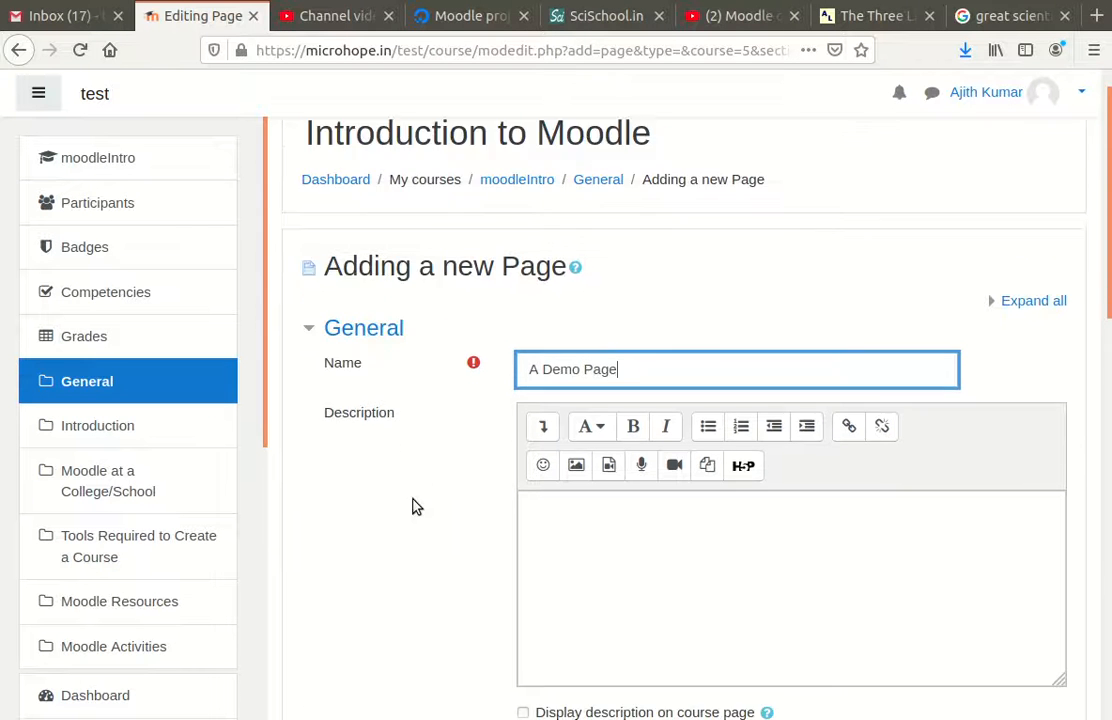
scroll(677, 509, down, 1)
click(611, 442)
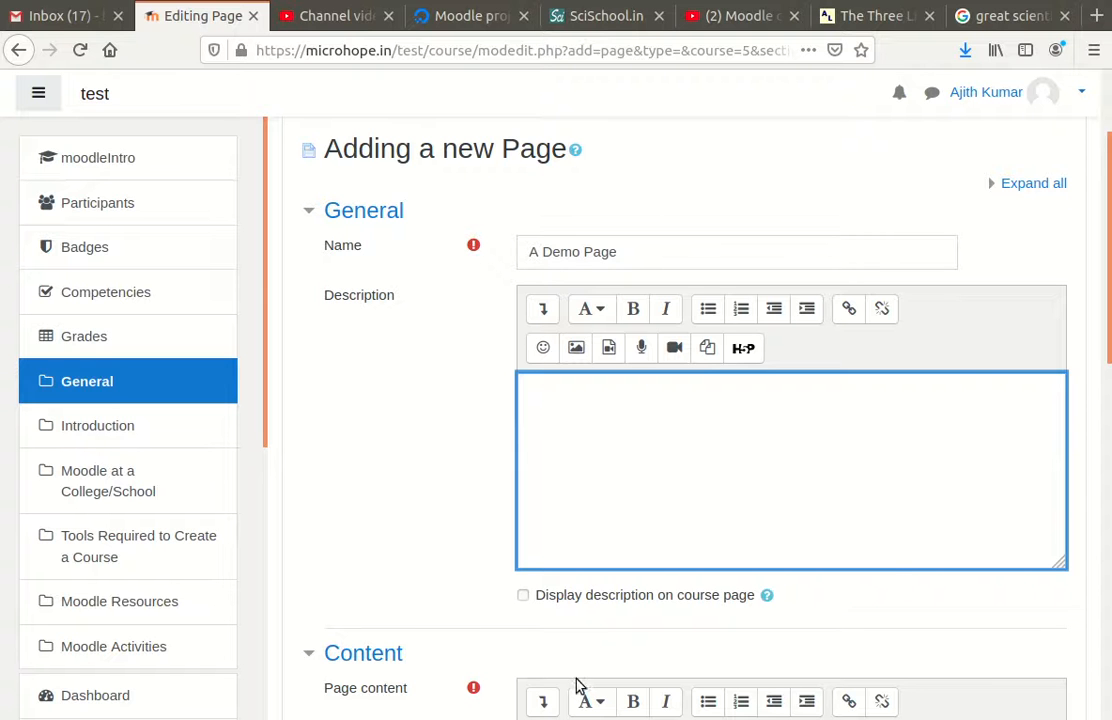
click(523, 596)
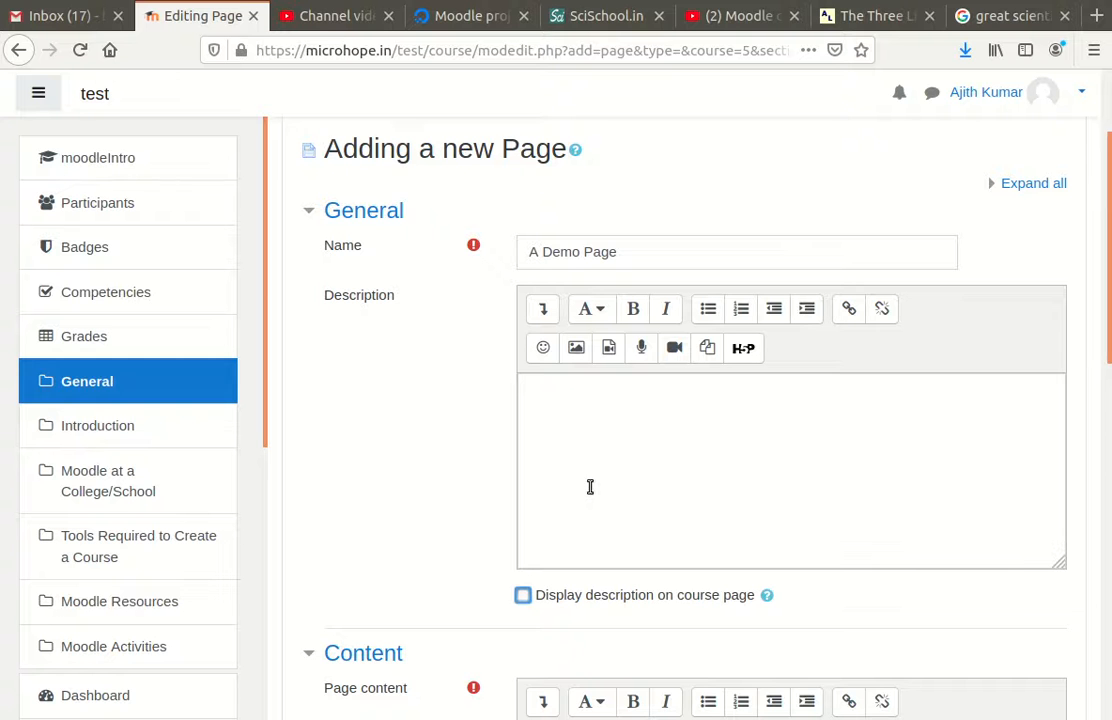
Step: Hide the navigation drawer and expand the Page content editor to show its additional formatting tools
scroll(590, 487, down, 1)
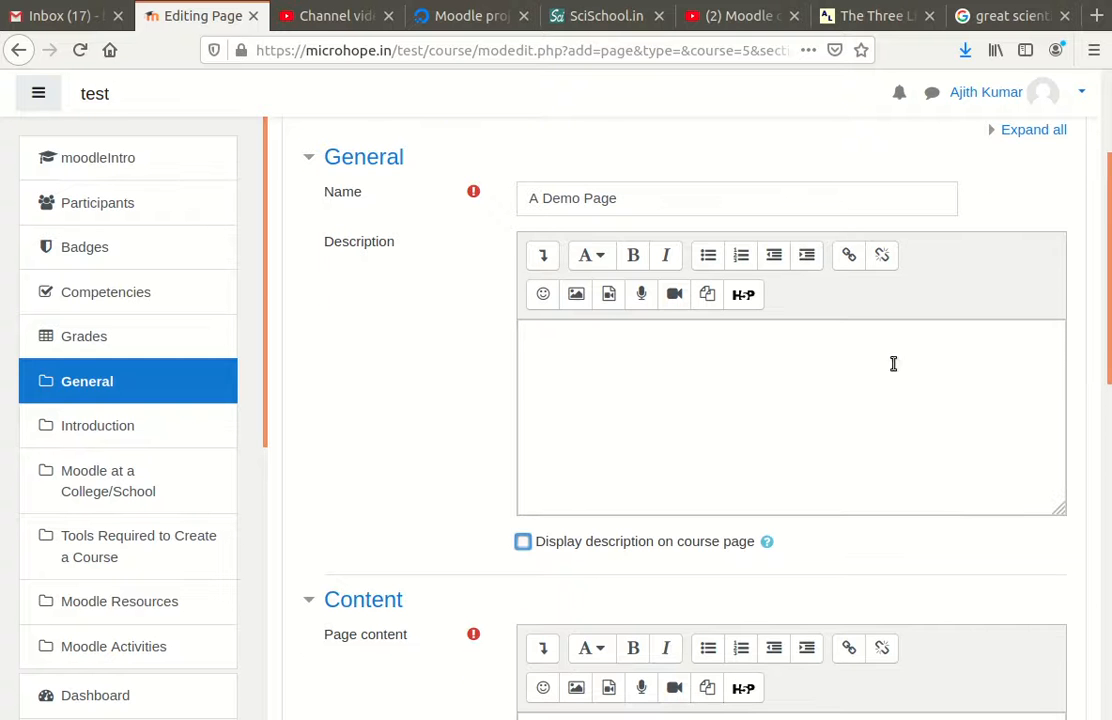
scroll(740, 400, down, 3)
scroll(615, 540, down, 2)
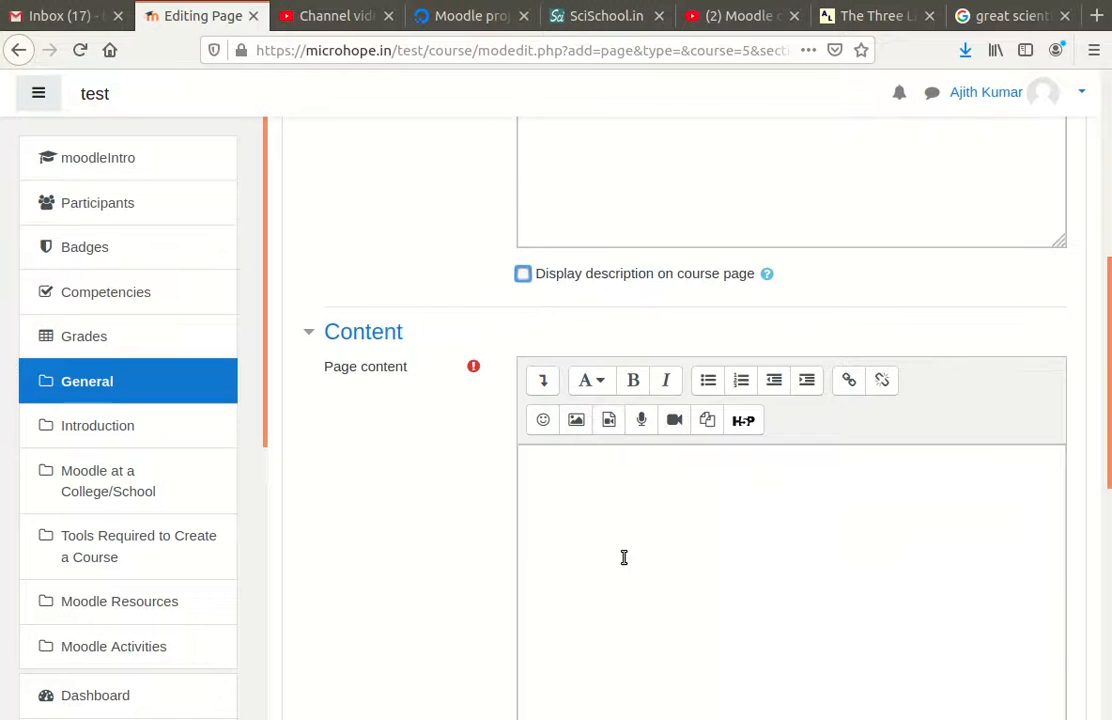
scroll(650, 530, down, 1)
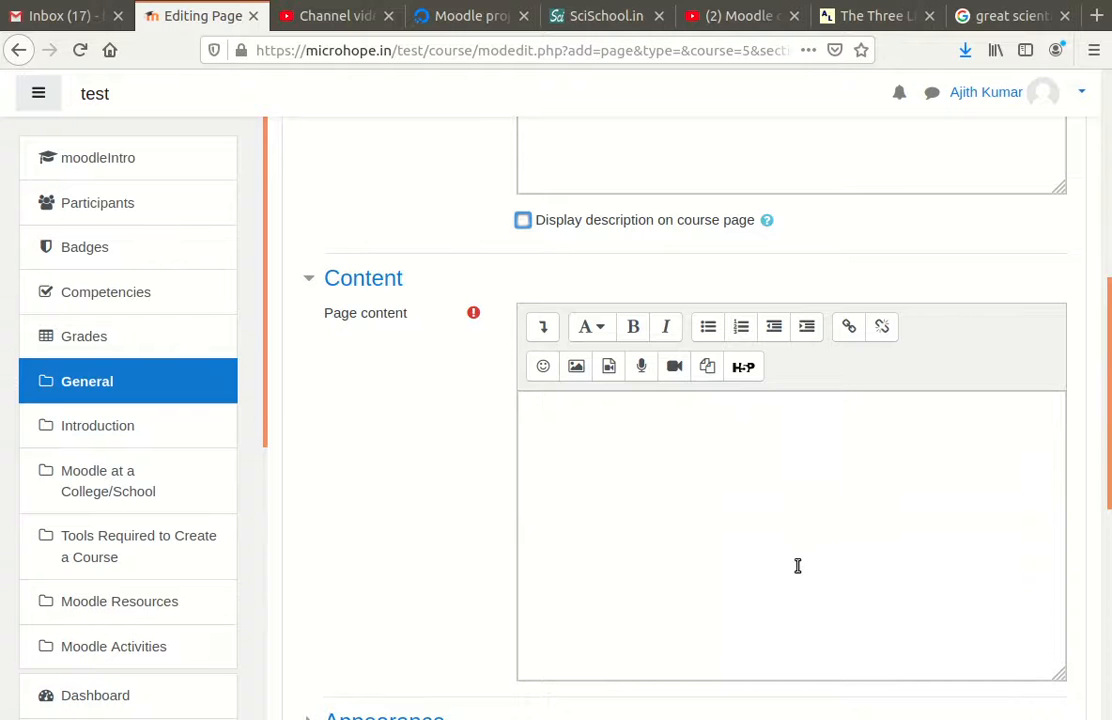
scroll(786, 531, down, 1)
scroll(785, 529, down, 2)
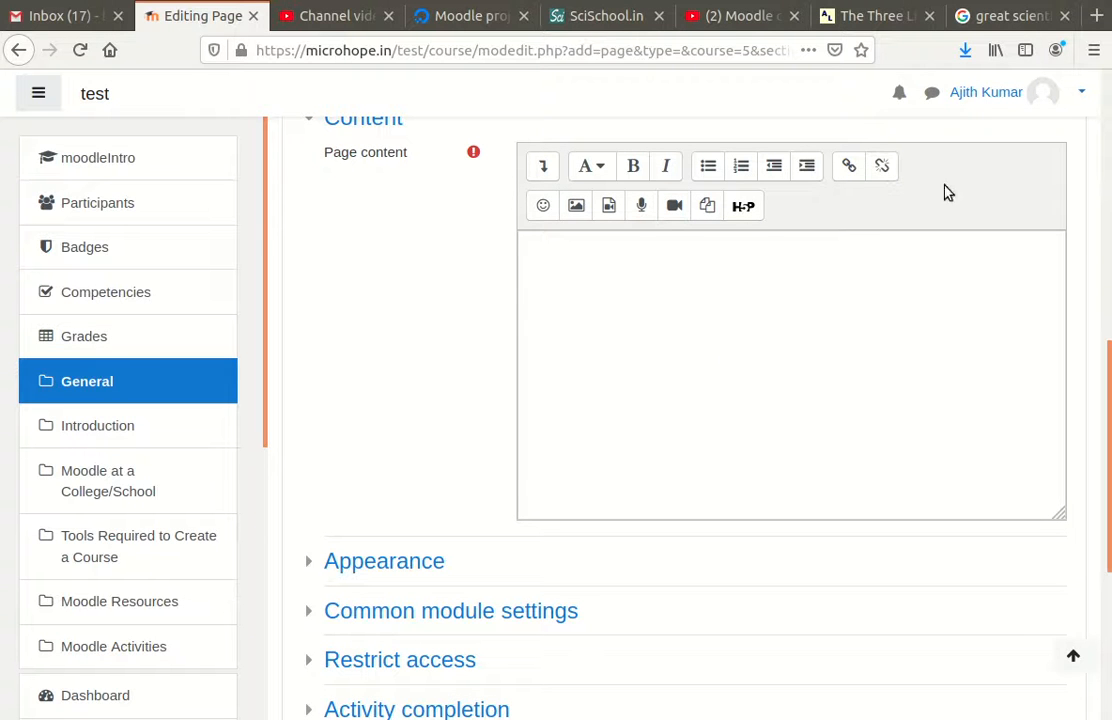
click(40, 96)
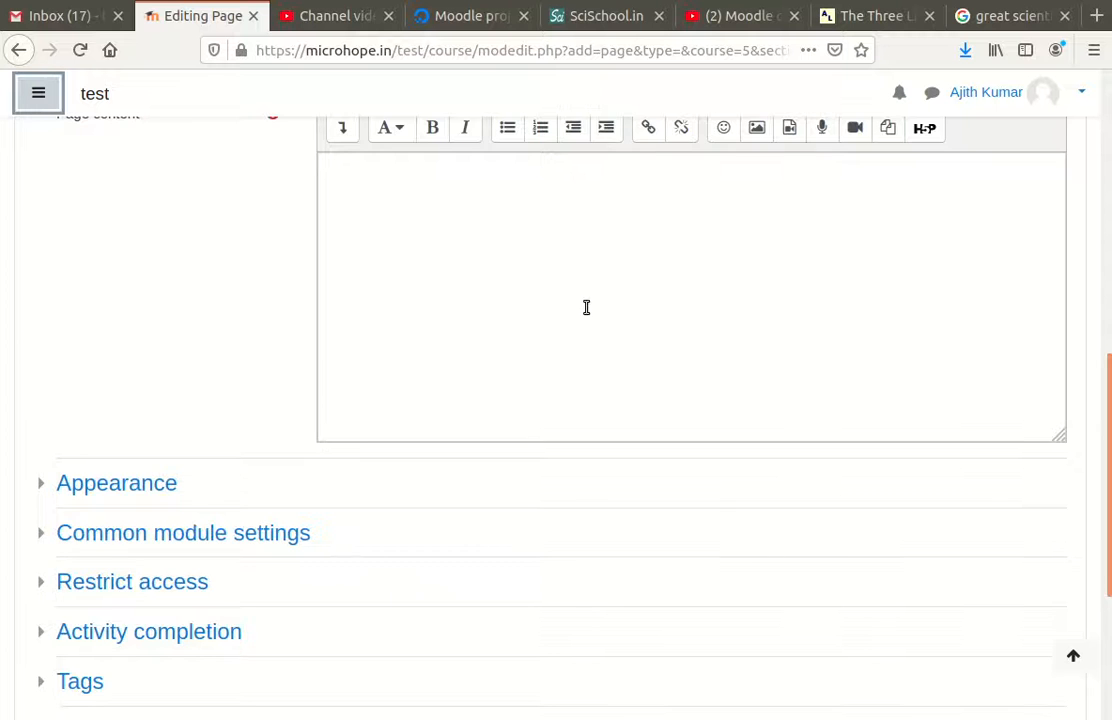
scroll(588, 308, up, 3)
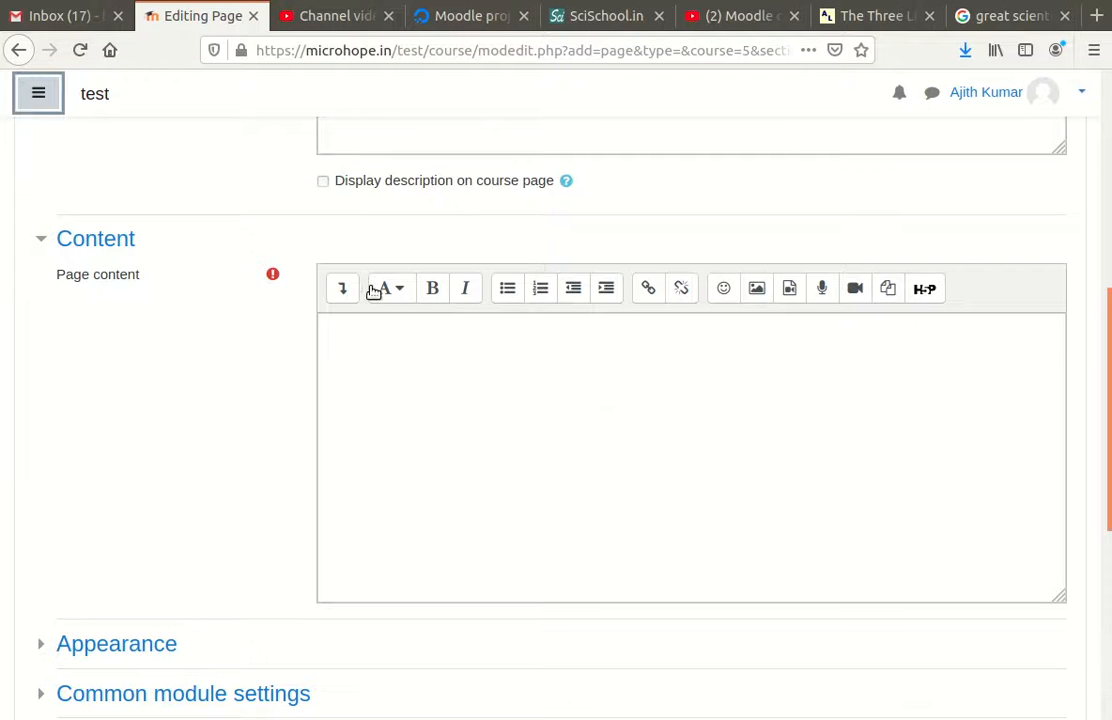
click(340, 290)
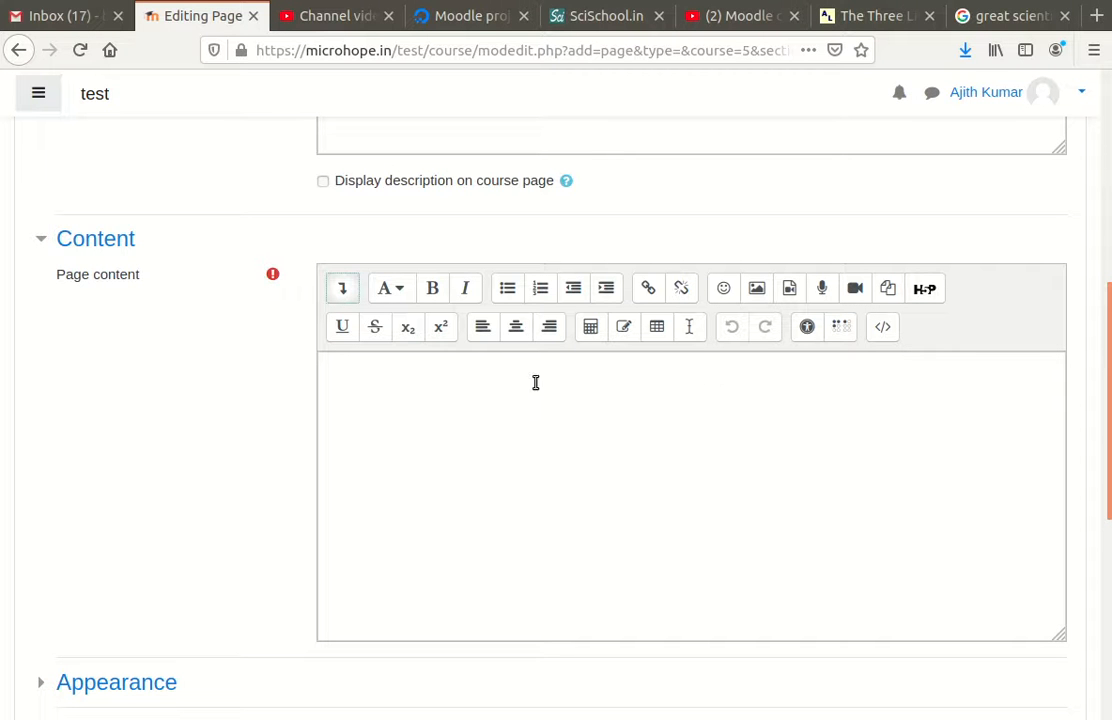
Step: Choose the medium heading style in the page content and write the line "This is a Heading"
click(385, 380)
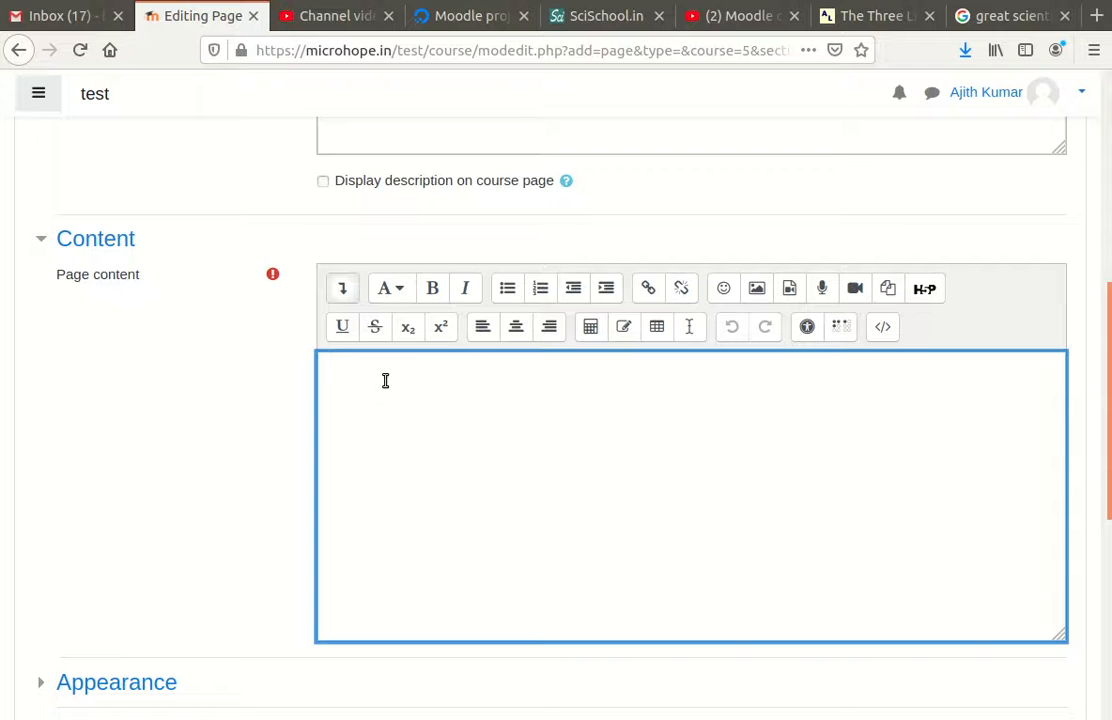
click(401, 294)
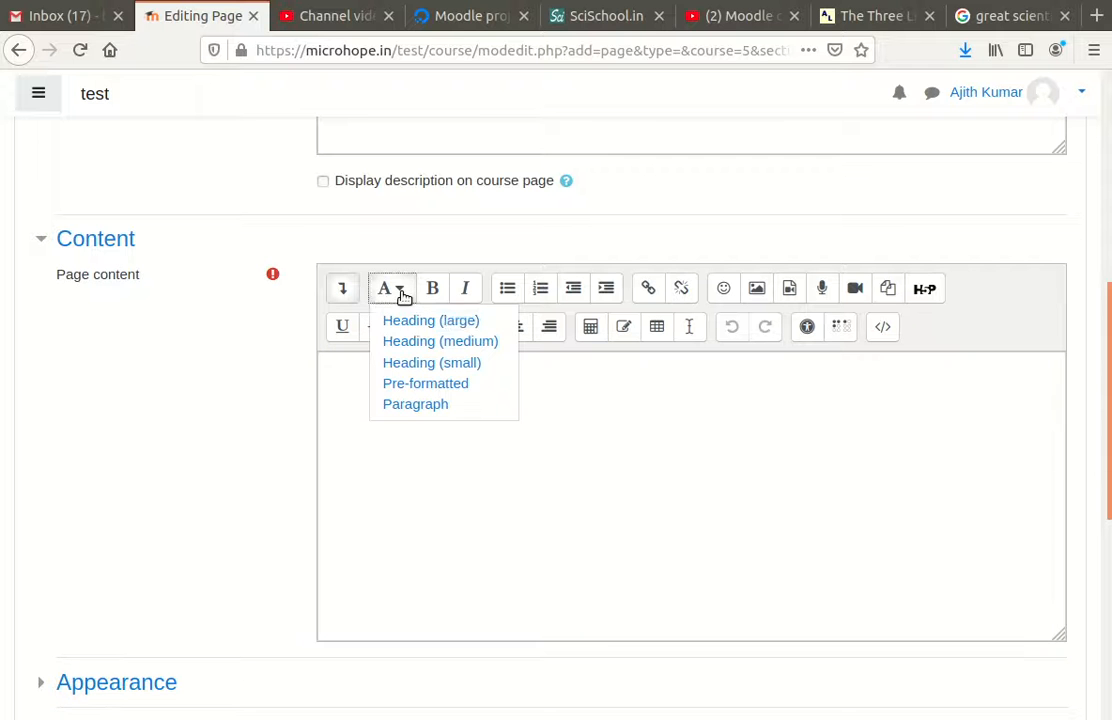
click(437, 343)
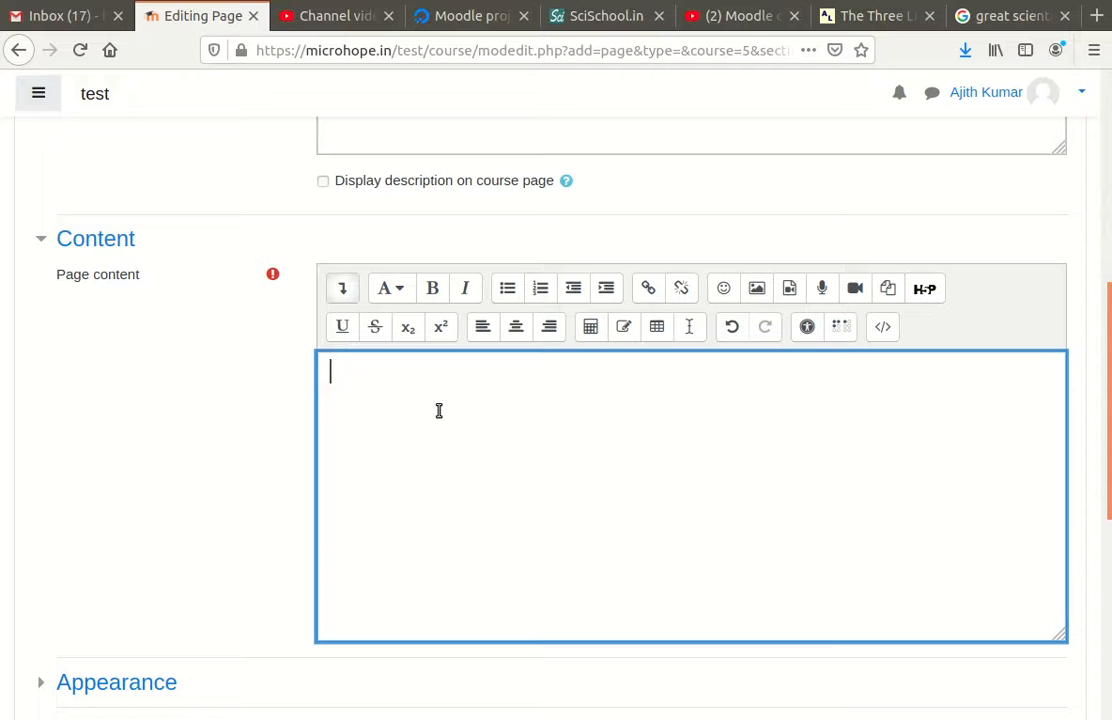
text(This is a Heading)
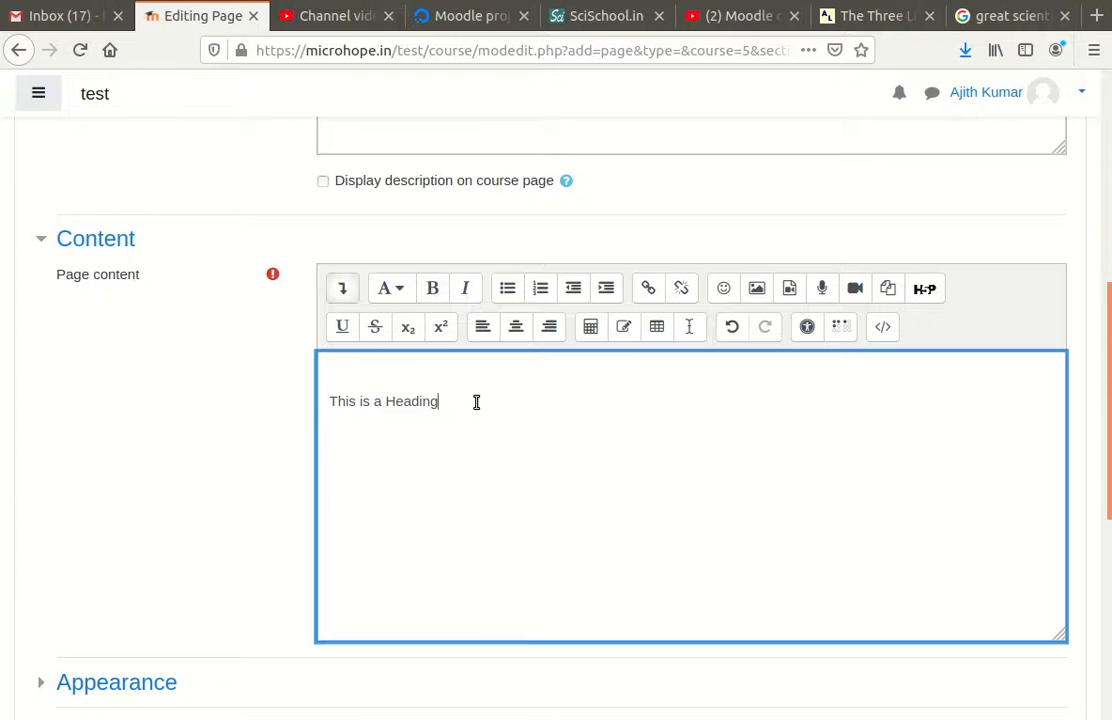
Step: Format the line "This is a Heading" as Heading (large)
drag(476, 401, 288, 402)
click(406, 296)
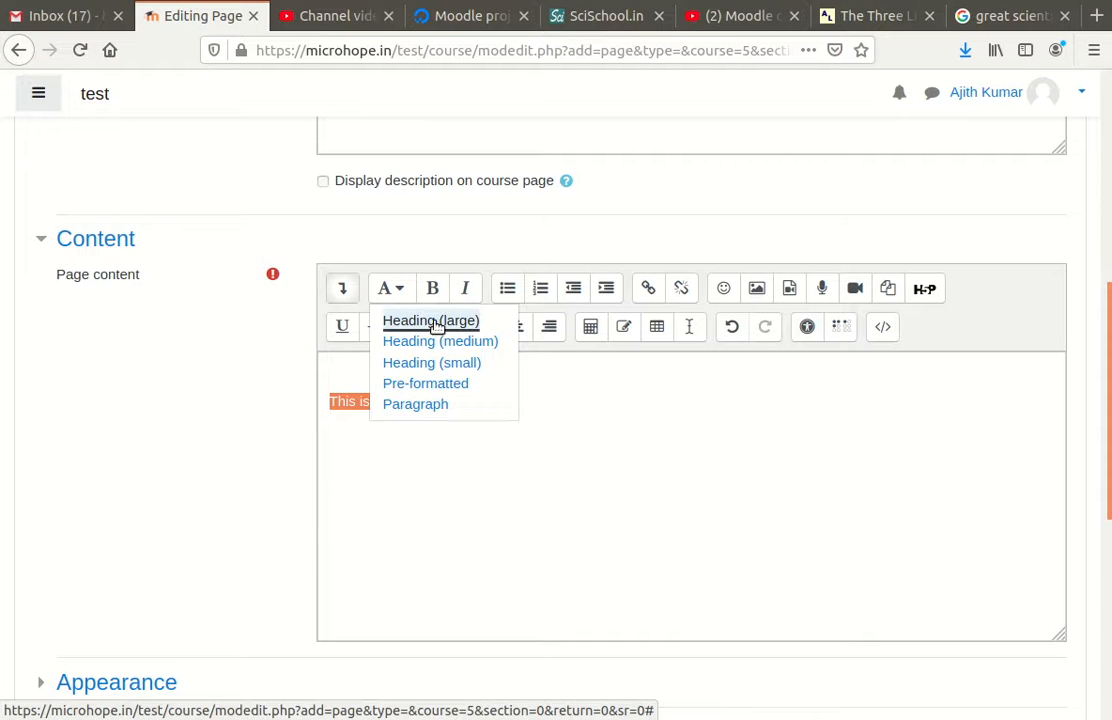
click(436, 322)
Step: Format the line "This is a Heading" as Heading (small) and remove the blank line above it
click(396, 292)
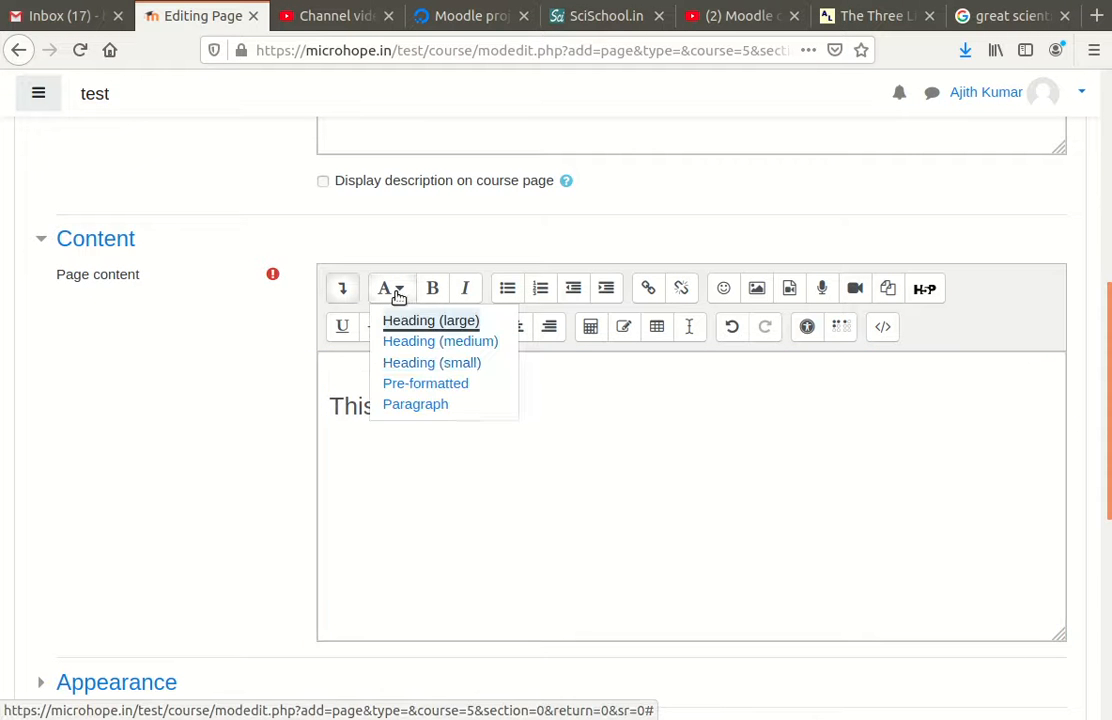
drag(531, 405, 320, 402)
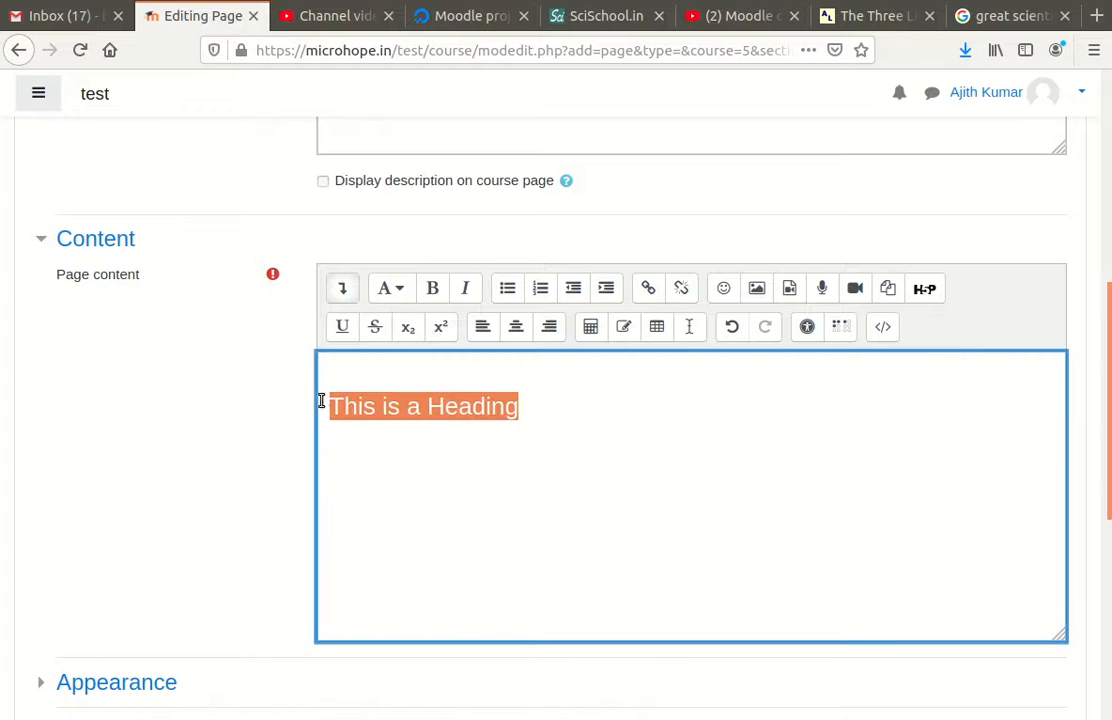
click(396, 292)
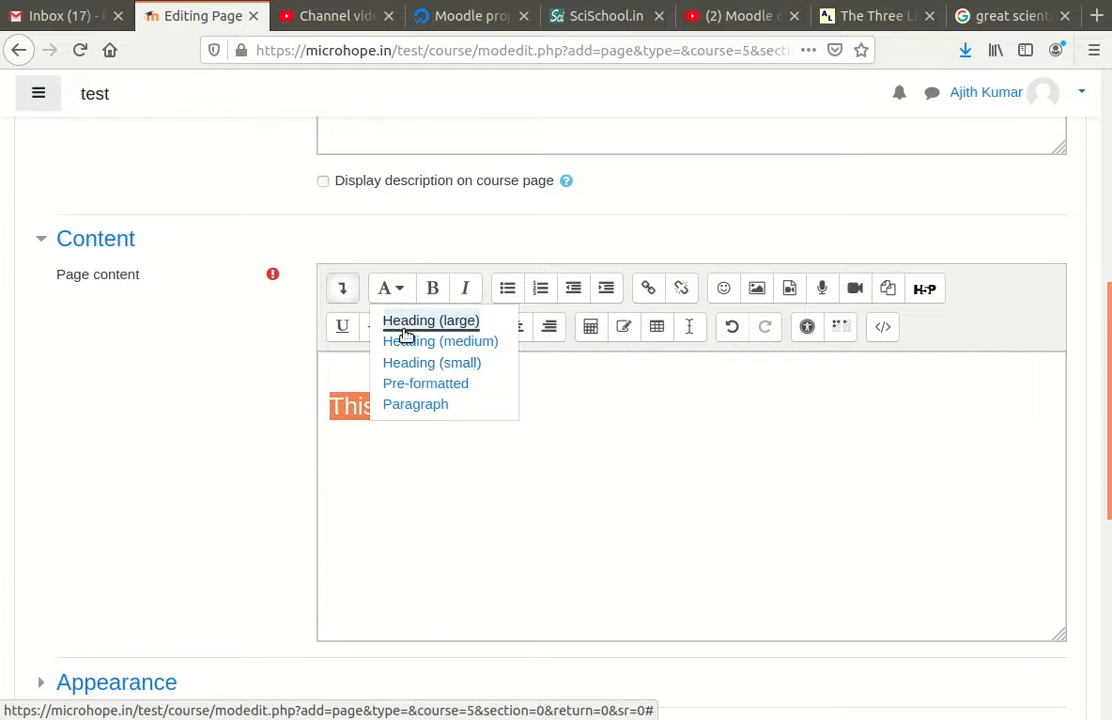
click(429, 373)
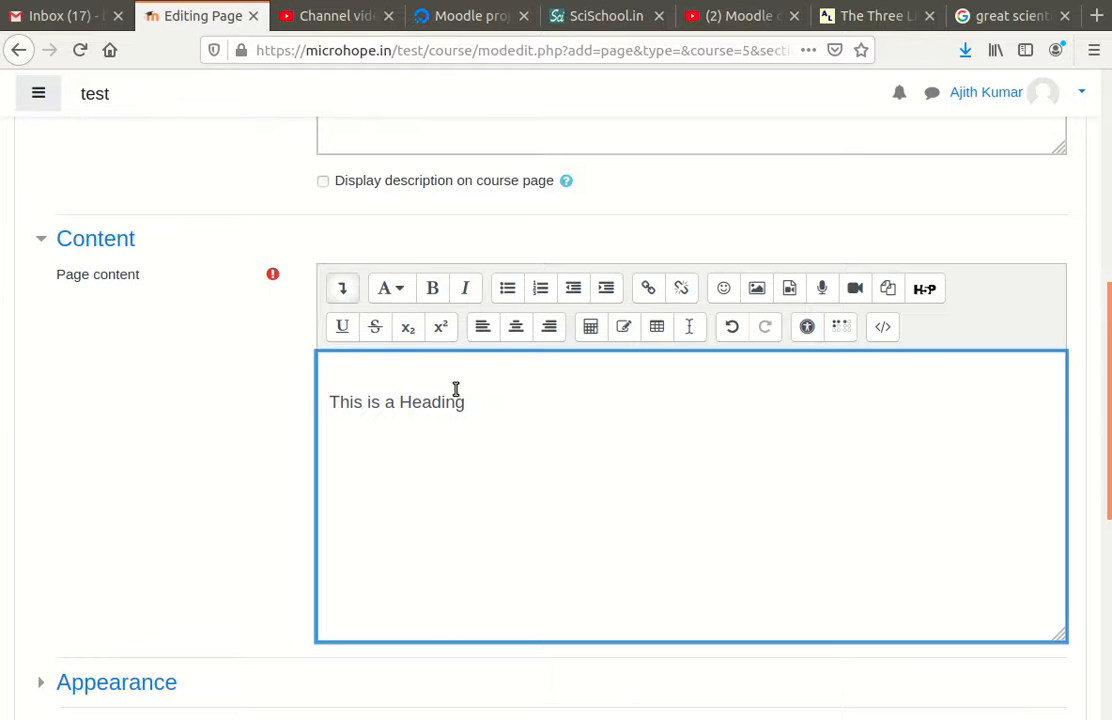
click(456, 386)
key(Delete)
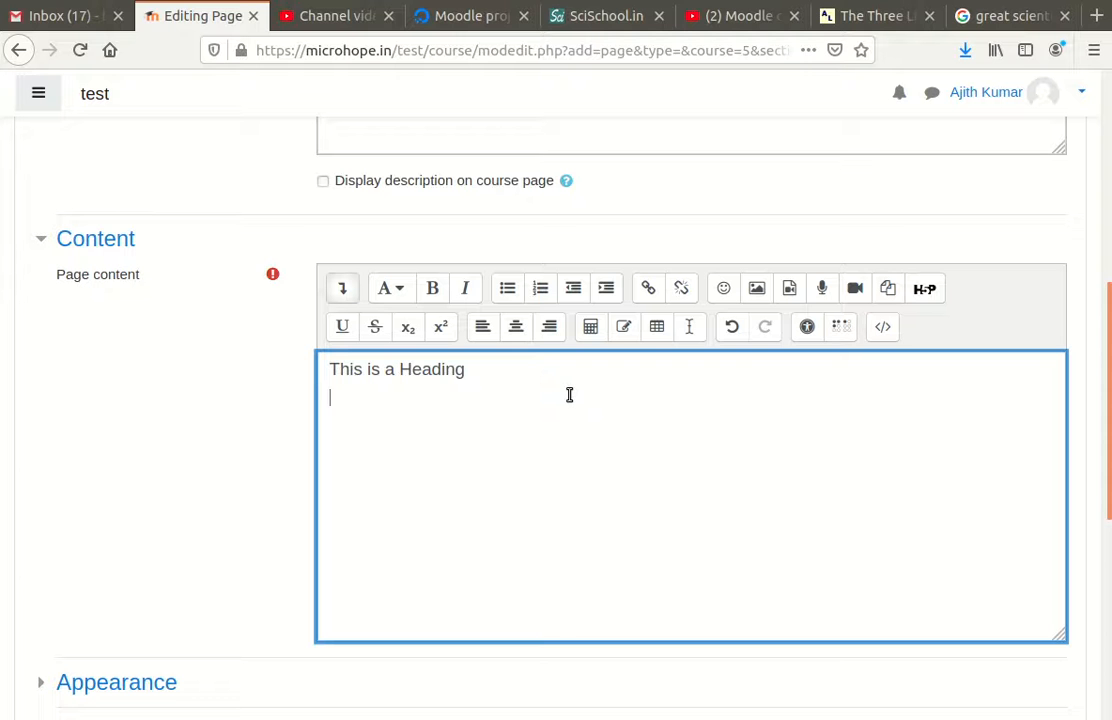
Step: Write the sentence "this is a attempt to demonstrate page." as plain text below the heading
click(401, 293)
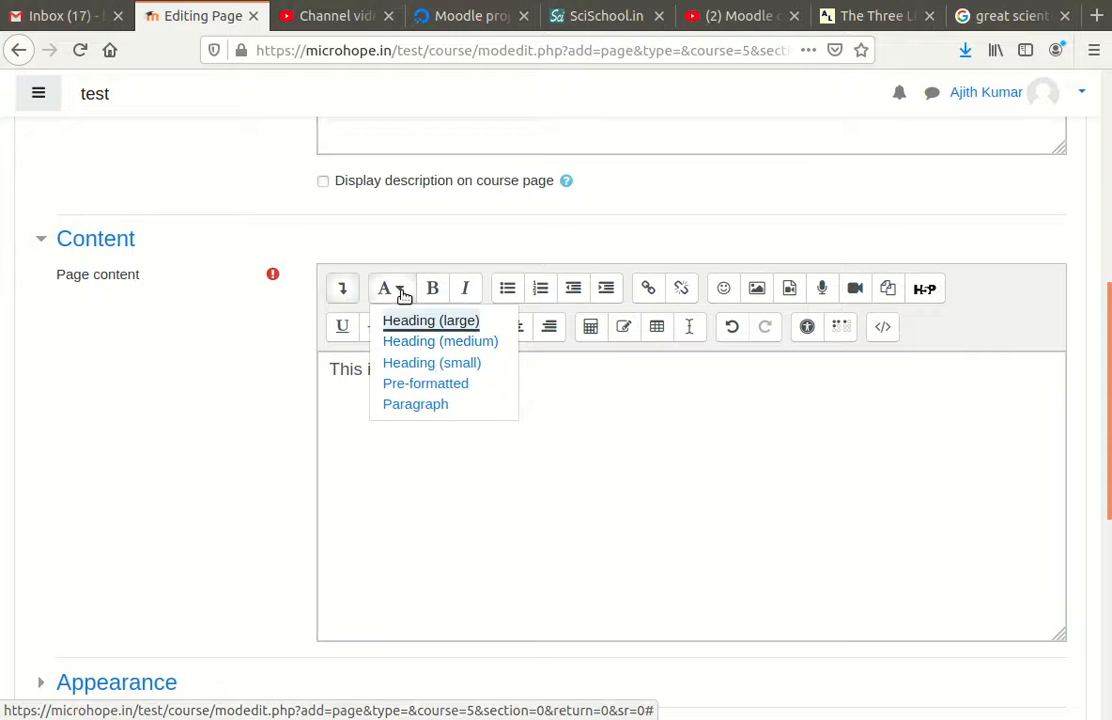
click(502, 427)
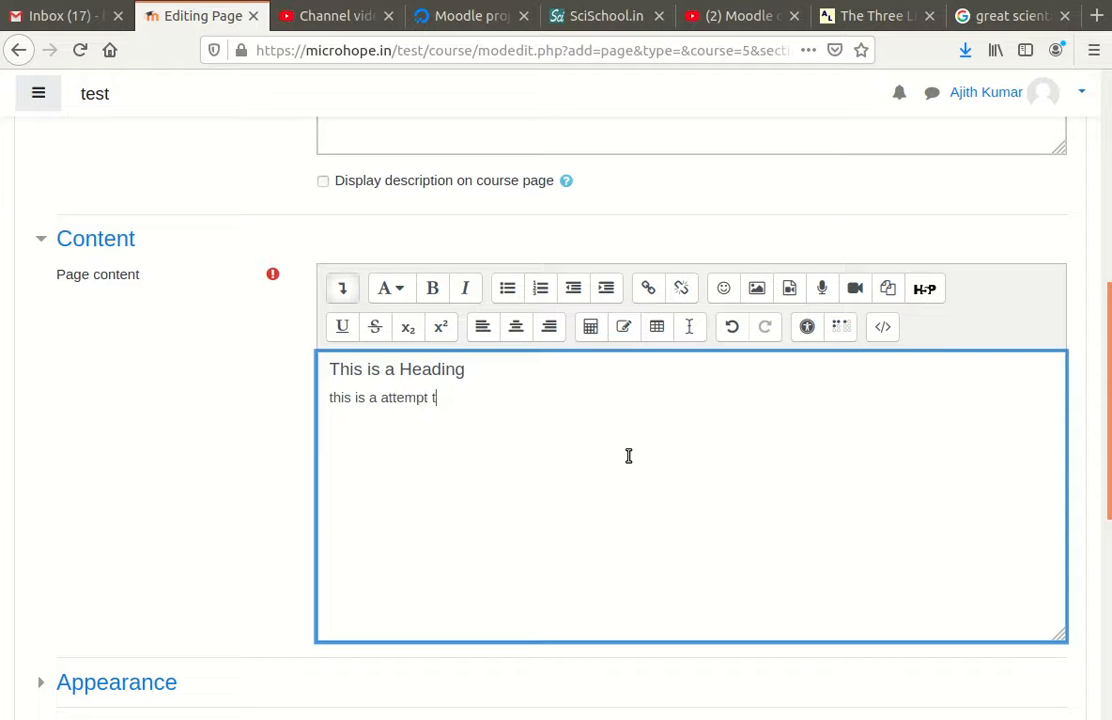
text(demonstrate page.)
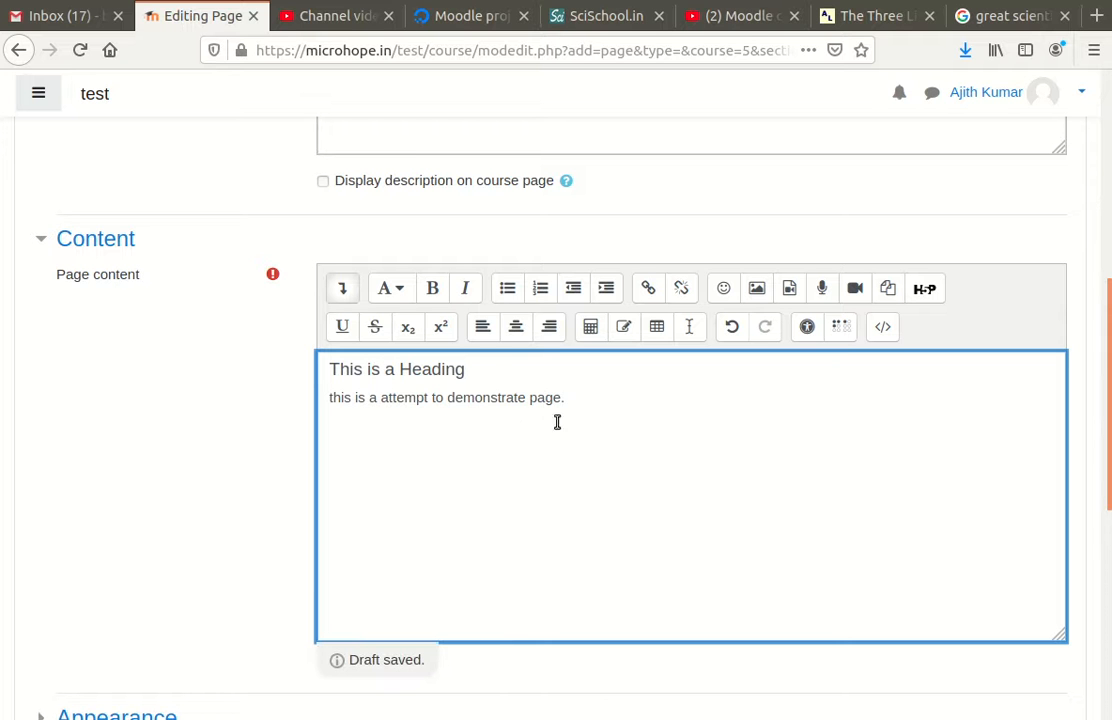
Step: Copy the sentence below the heading and paste it again at the end of the same line
drag(576, 395, 317, 401)
key(ctrl+c)
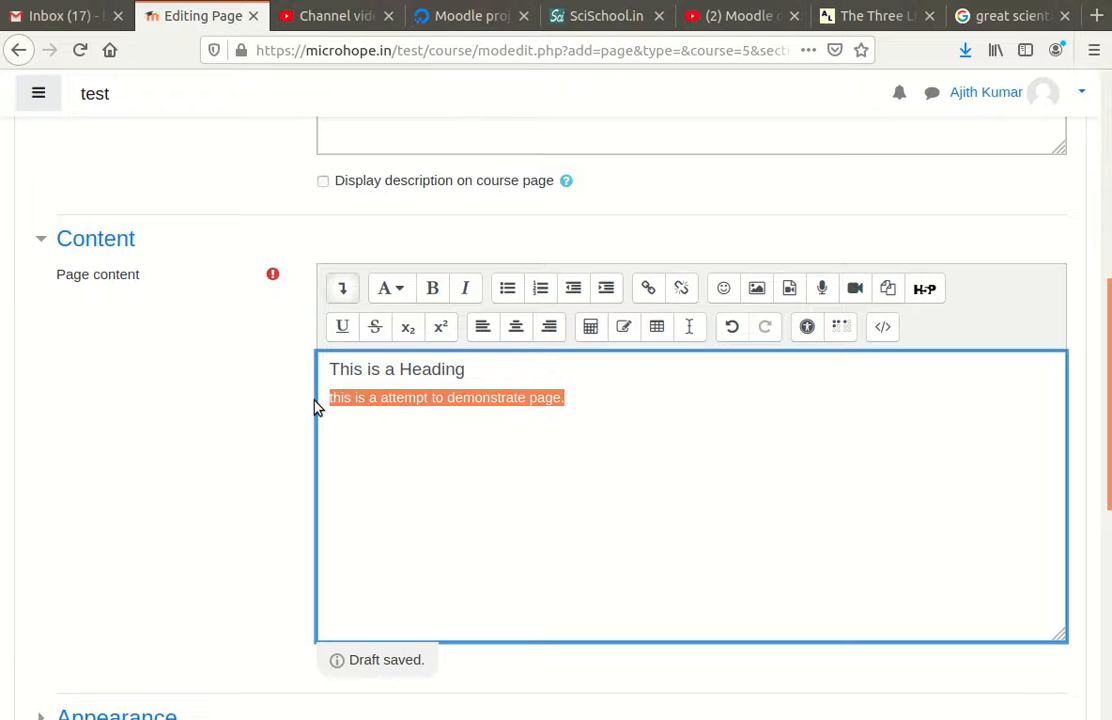
click(601, 397)
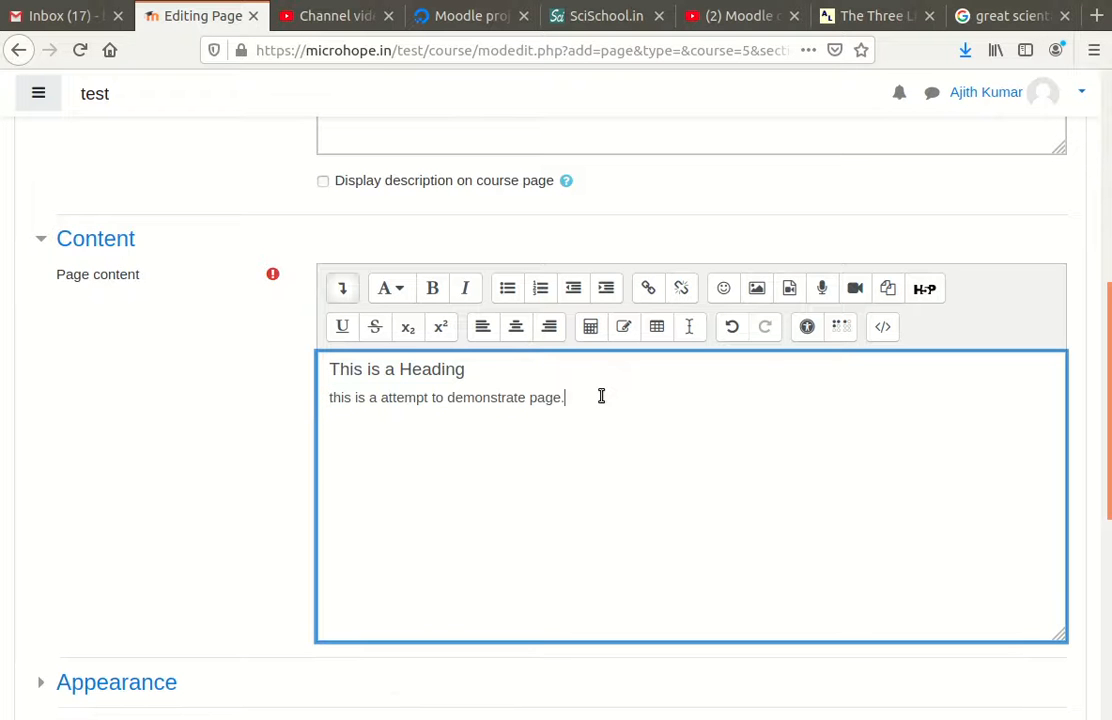
key(ctrl+v)
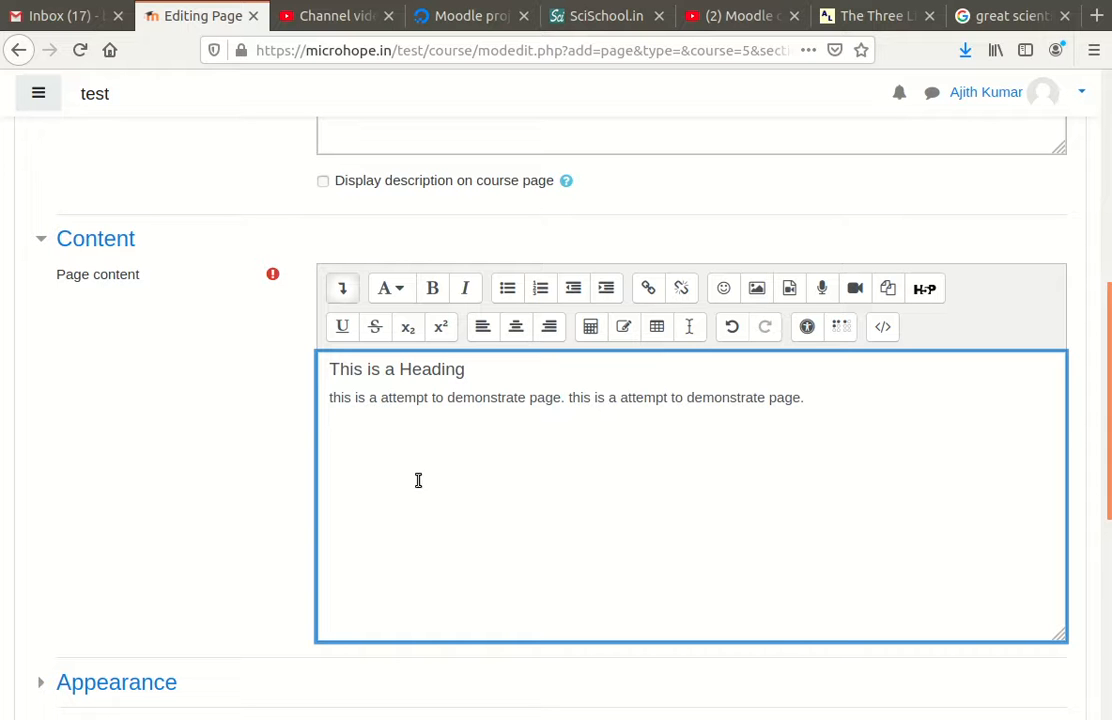
Step: Make the word "attempt" in the first sentence bold
key(ctrl+Left)
key(ctrl+Left)
key(ctrl+Left)
key(ctrl+Left)
key(ctrl+Left)
key(ctrl+Left)
key(ctrl+Left)
drag(380, 399, 432, 399)
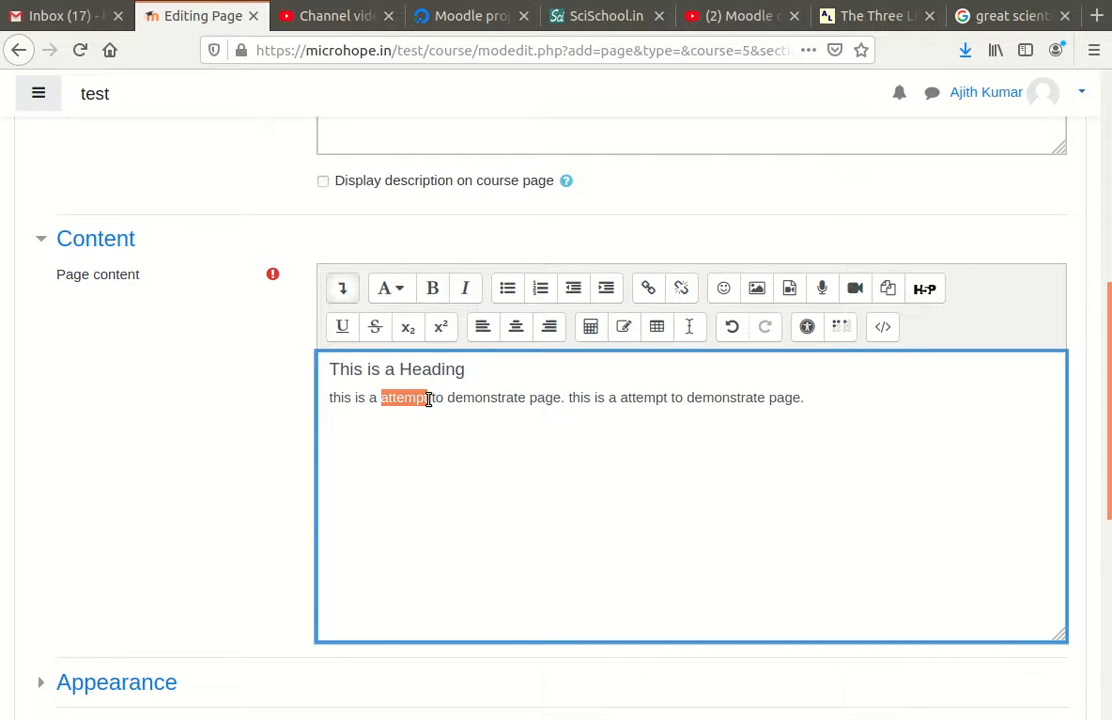
click(433, 290)
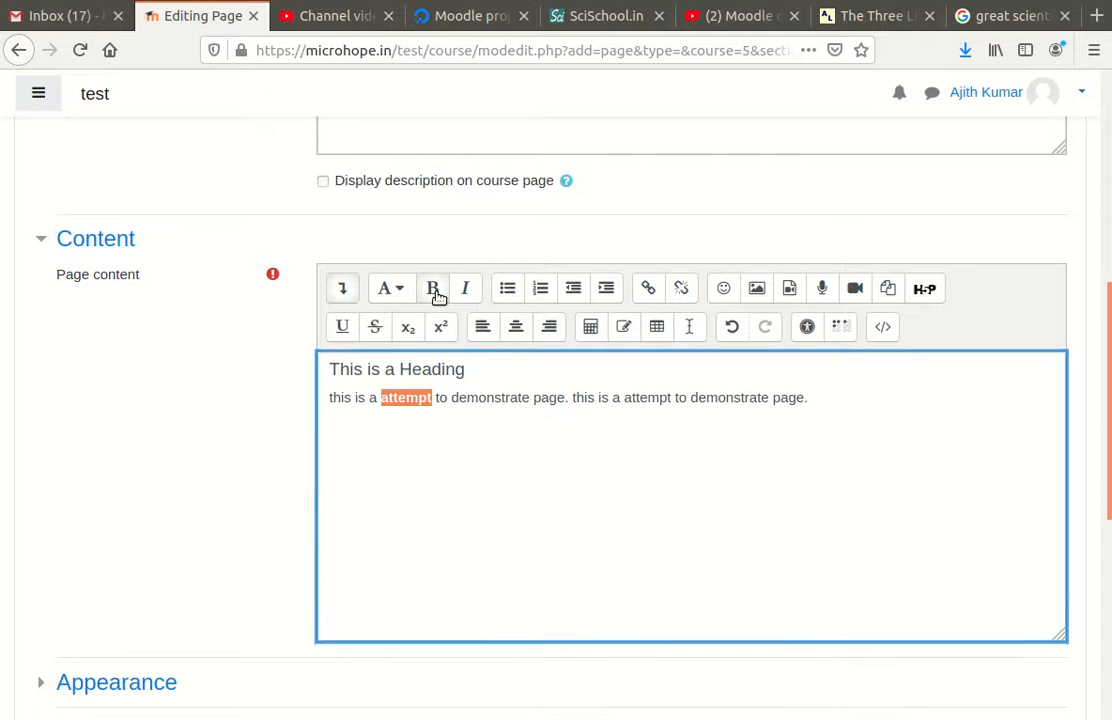
Step: Italicise the word "demonstrate" in the first sentence
click(487, 399)
drag(452, 399, 531, 397)
click(465, 290)
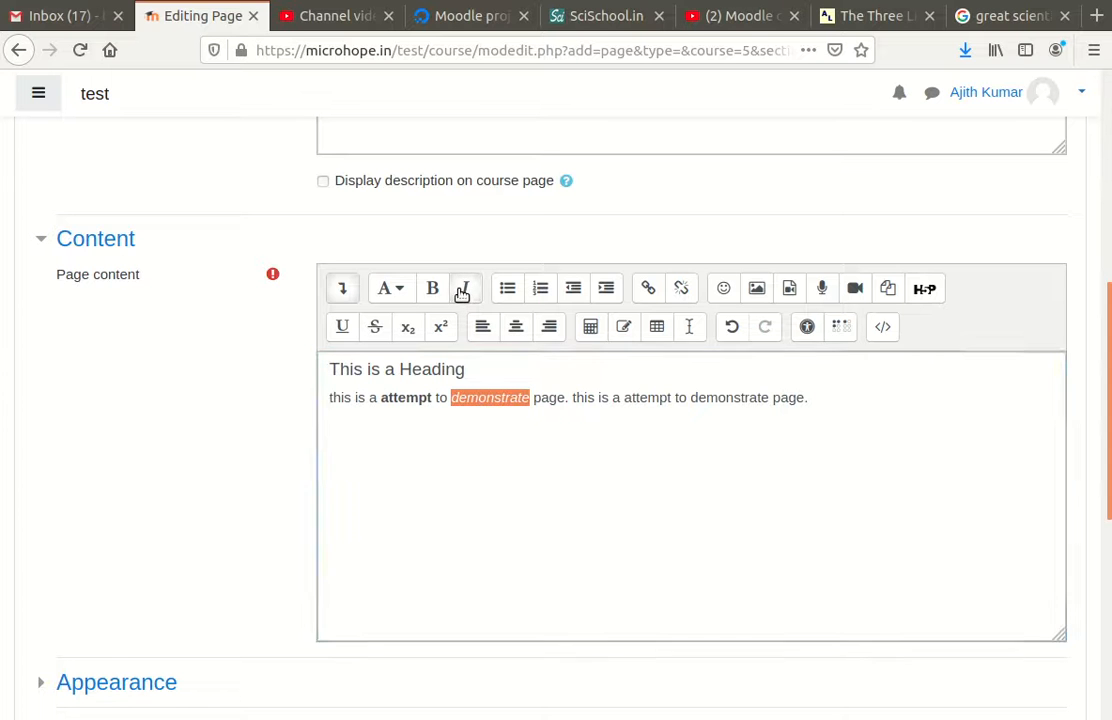
click(452, 403)
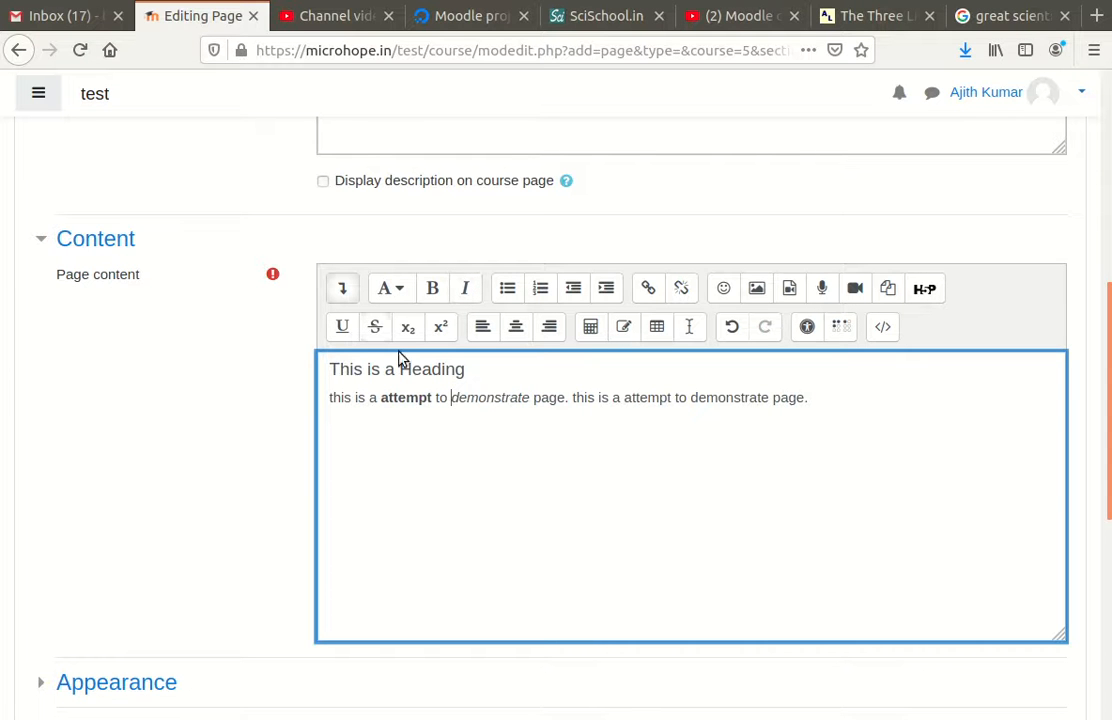
Step: Strike through the word "this" at the start of the second sentence
drag(572, 399, 595, 397)
click(375, 328)
Step: Make "attempt" subscript and "demonstrate" superscript in the second sentence
drag(624, 399, 758, 398)
click(408, 328)
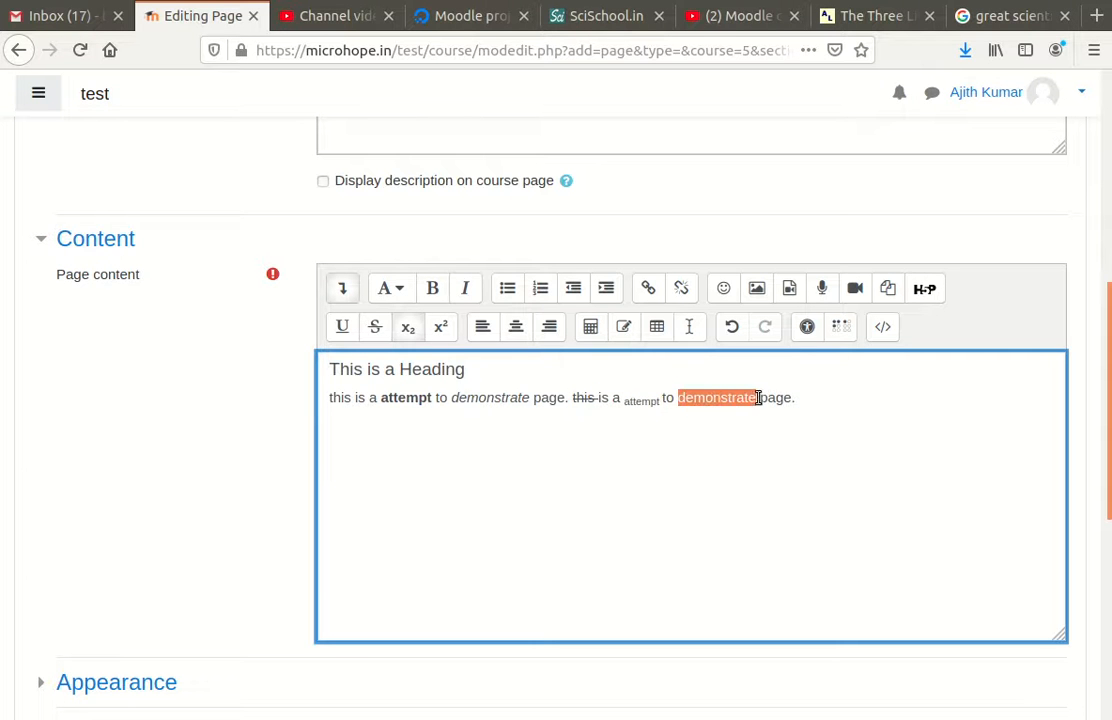
click(440, 327)
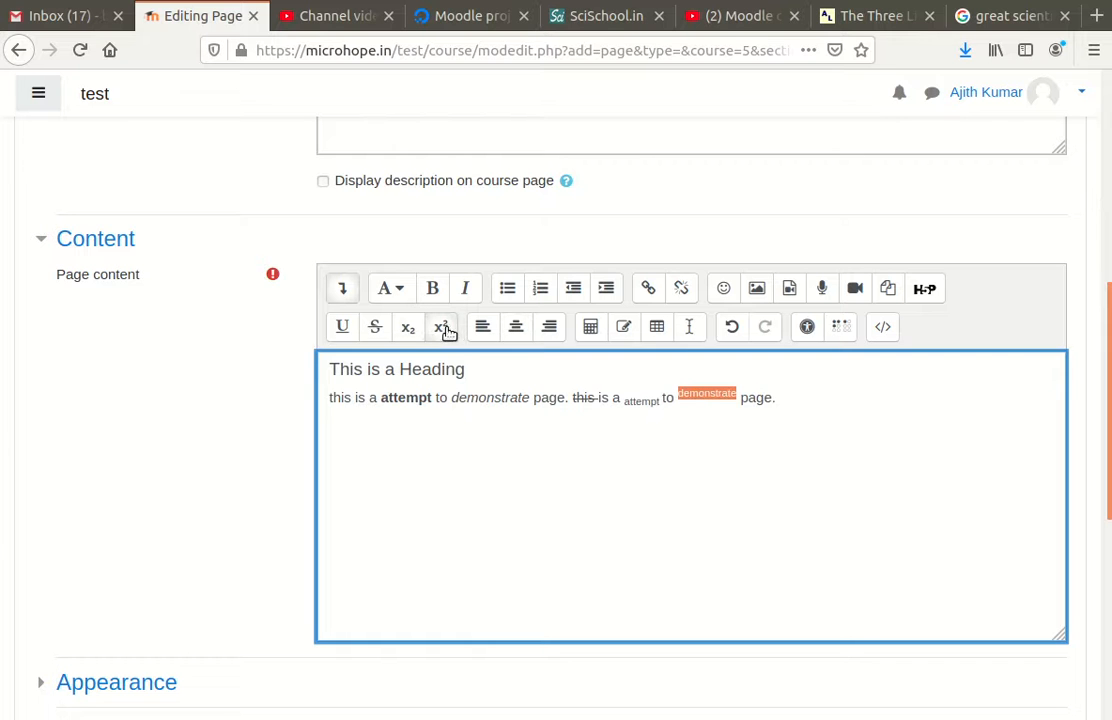
Step: Add a bulleted list below the sentences with the items "bulleted list", "one" and "two"
click(811, 400)
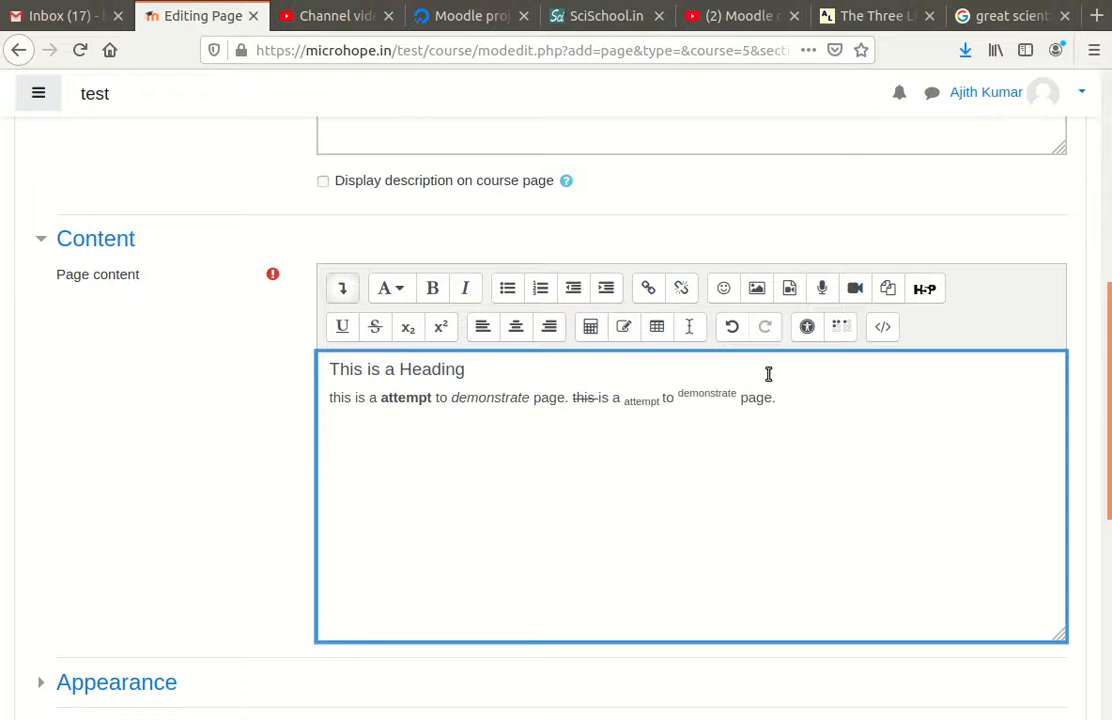
click(508, 292)
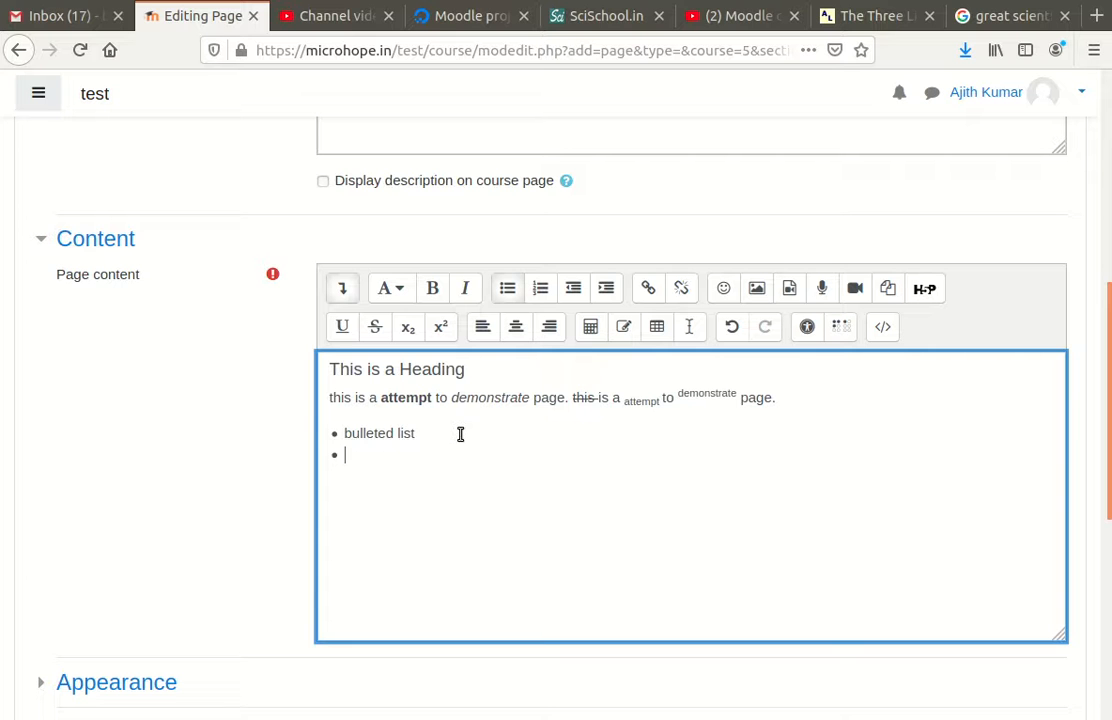
text(one)
key(Return)
key(Return)
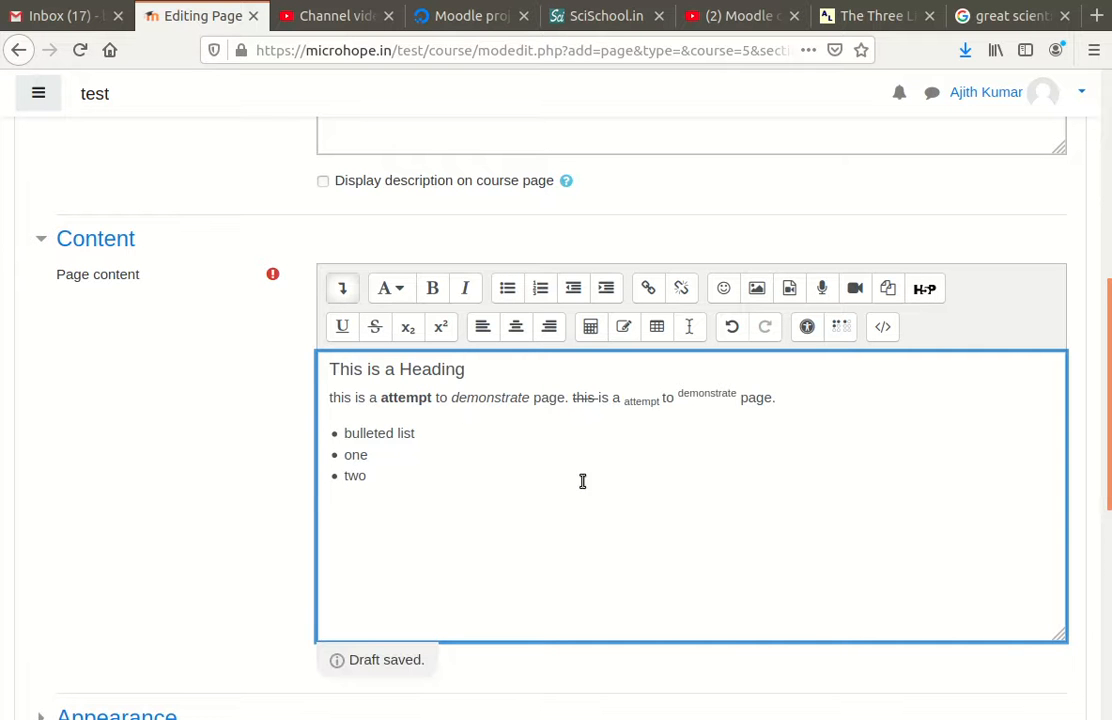
Step: Add a numbered list below the bullets with the items "numbered" and "list"
click(540, 292)
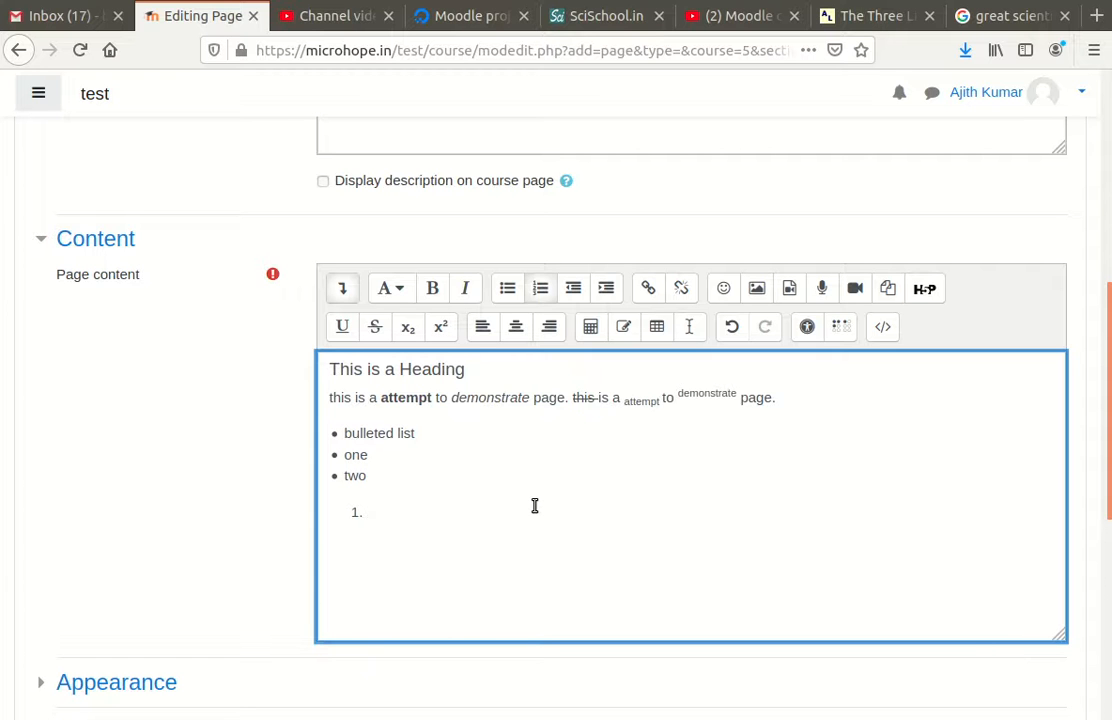
text(numbered)
key(Return)
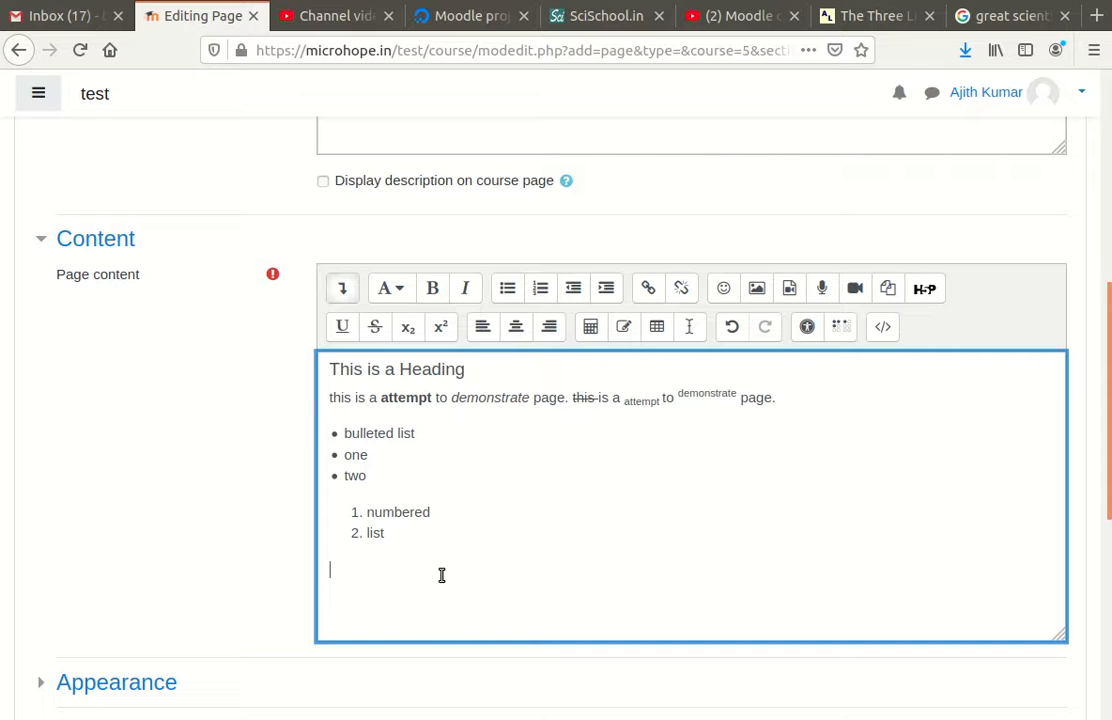
Step: Write the line "What the video below Video" below the numbered list
text(What the video be)
text(low Video)
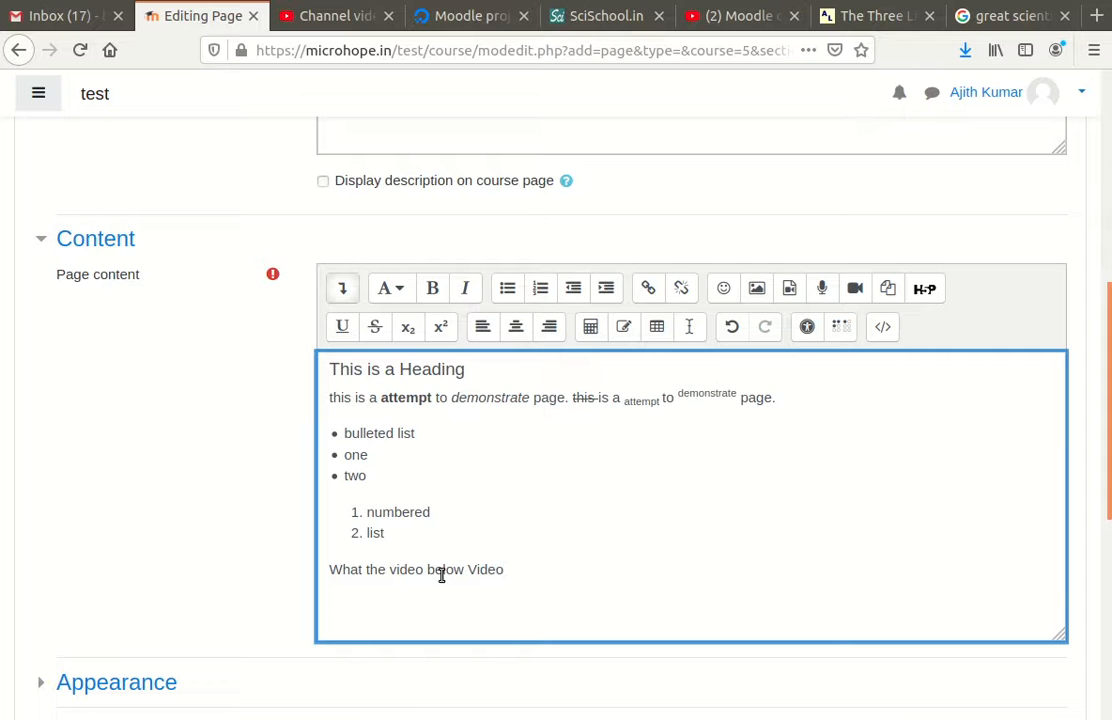
Step: Start a link on the word "Video" and paste in the address of the YouTube video "Moodle course backup restore"
key(shift+Left)
key(shift+Left)
key(shift+Left)
key(shift+Left)
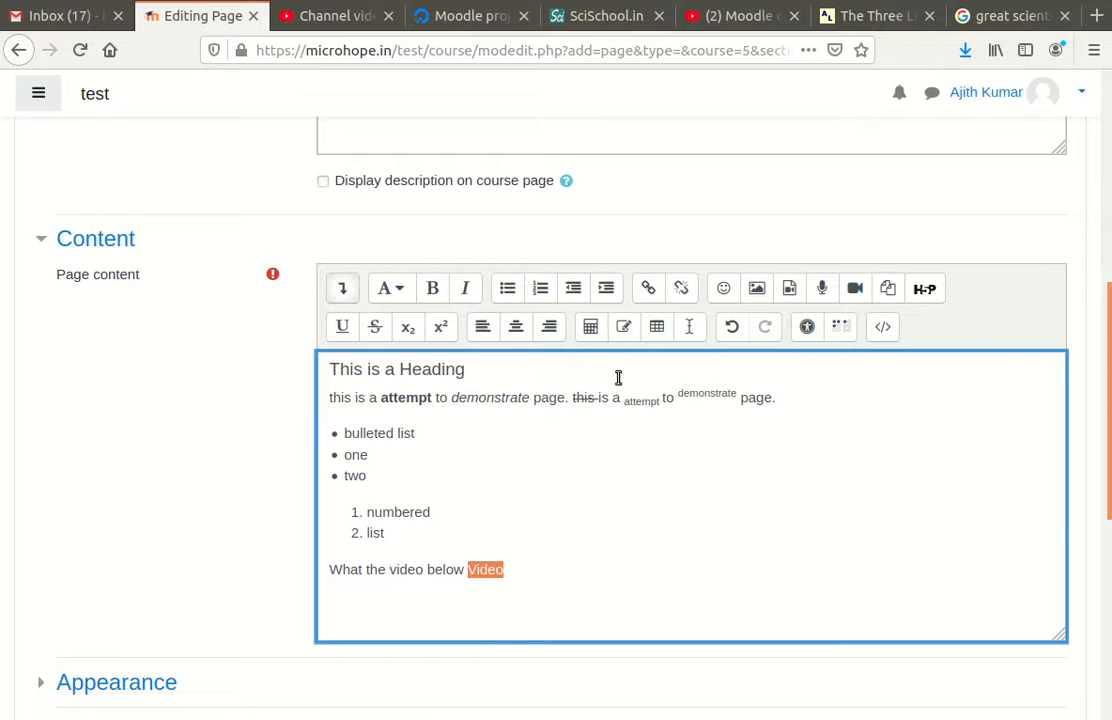
click(649, 291)
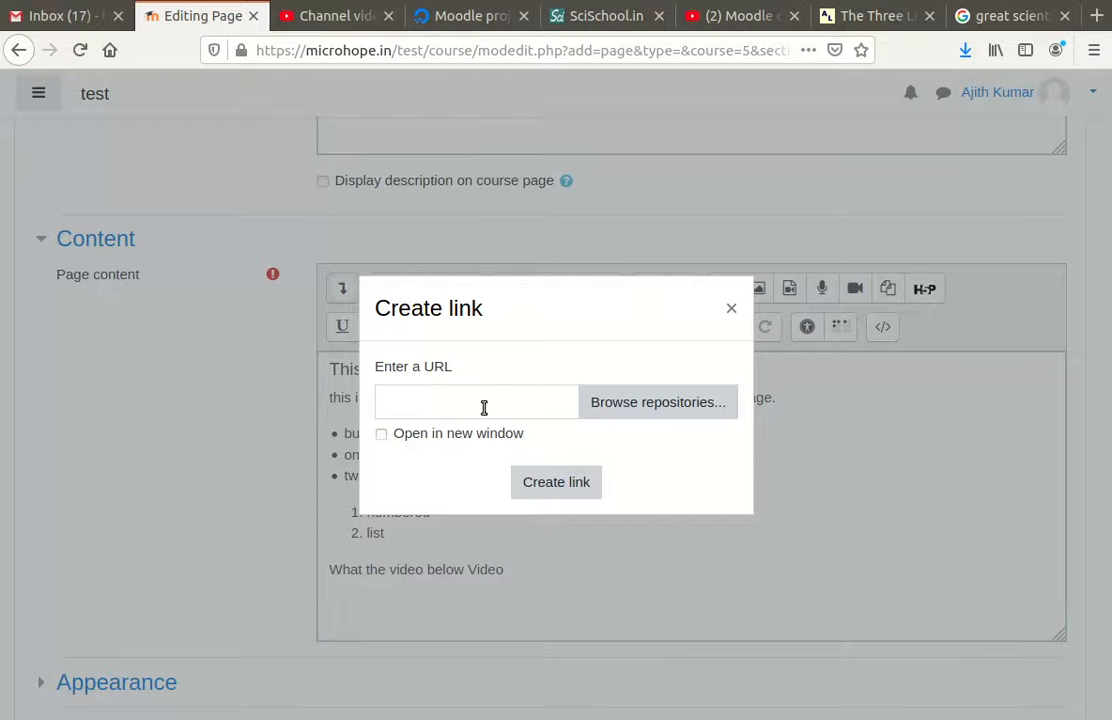
click(757, 18)
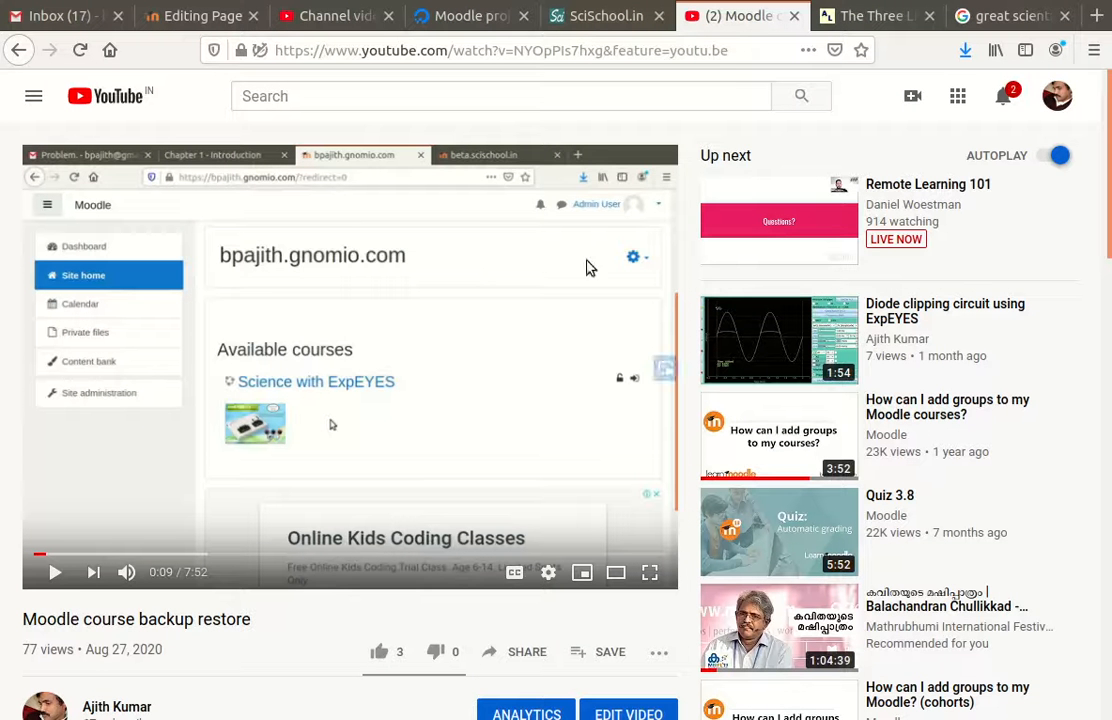
click(745, 50)
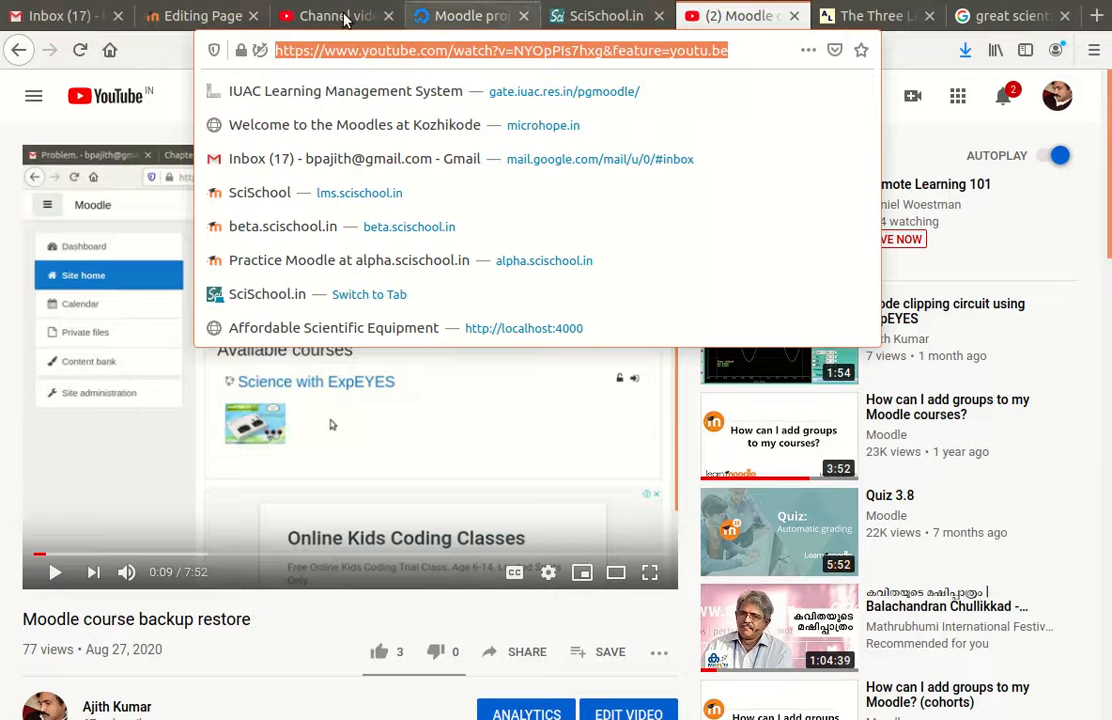
click(213, 20)
click(447, 402)
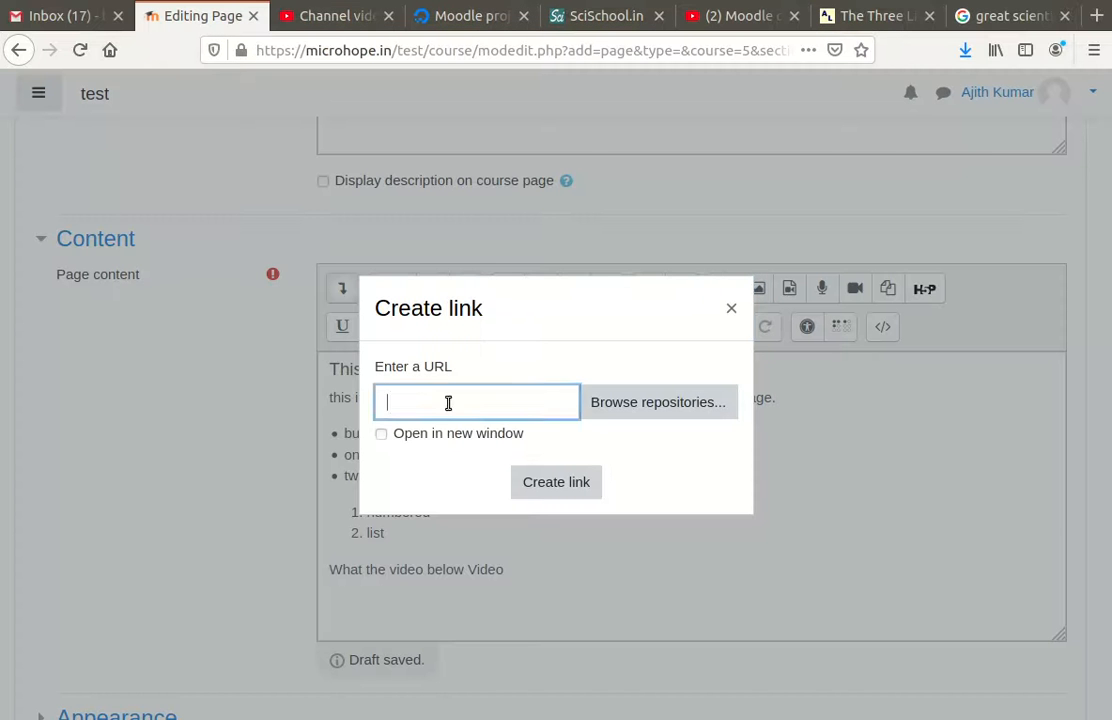
key(ctrl+v)
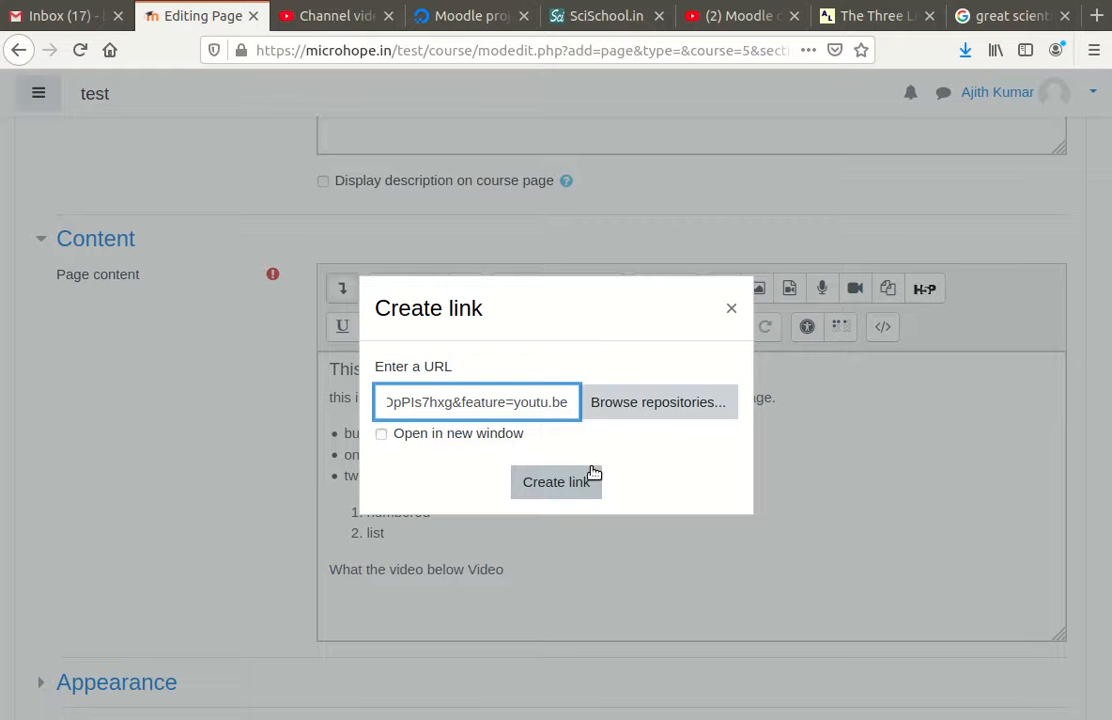
Step: Append the display size "?d=1000x800" to the video address, create the link, and add an empty line below it
text(?)
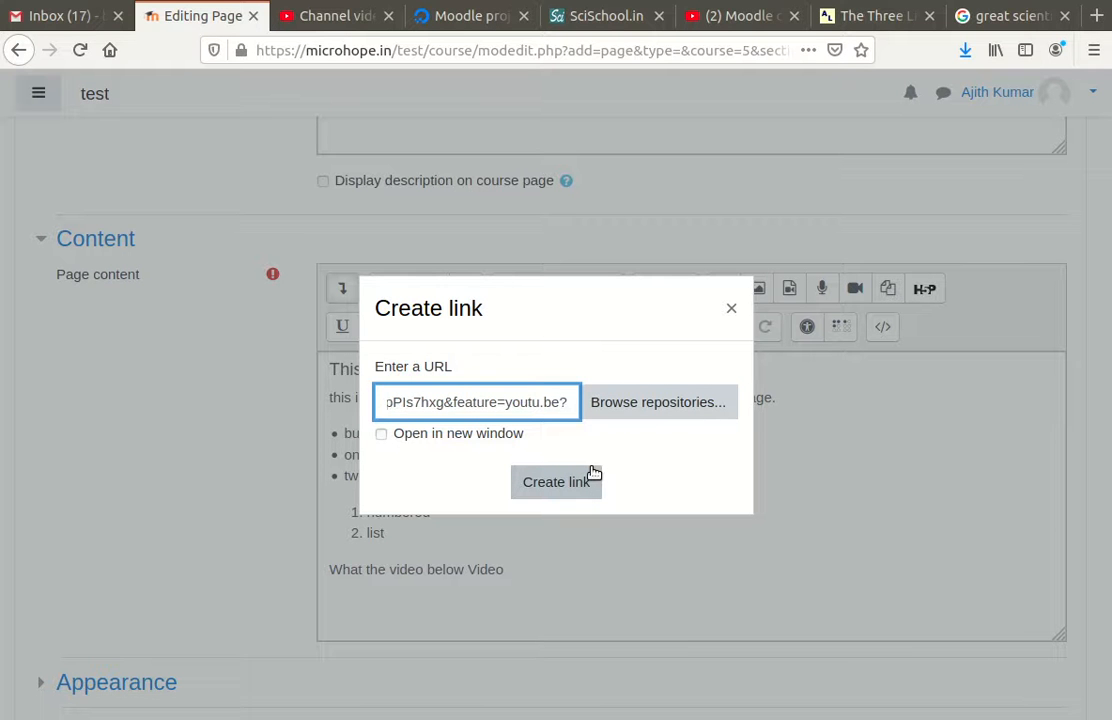
text(d=)
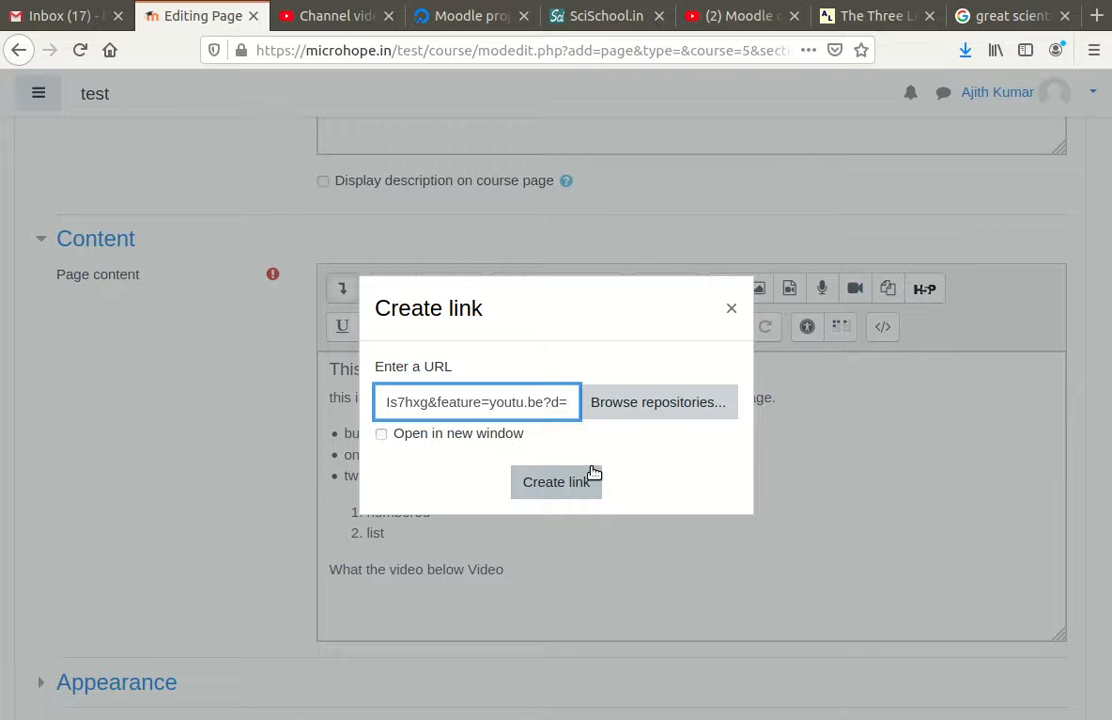
text(1000)
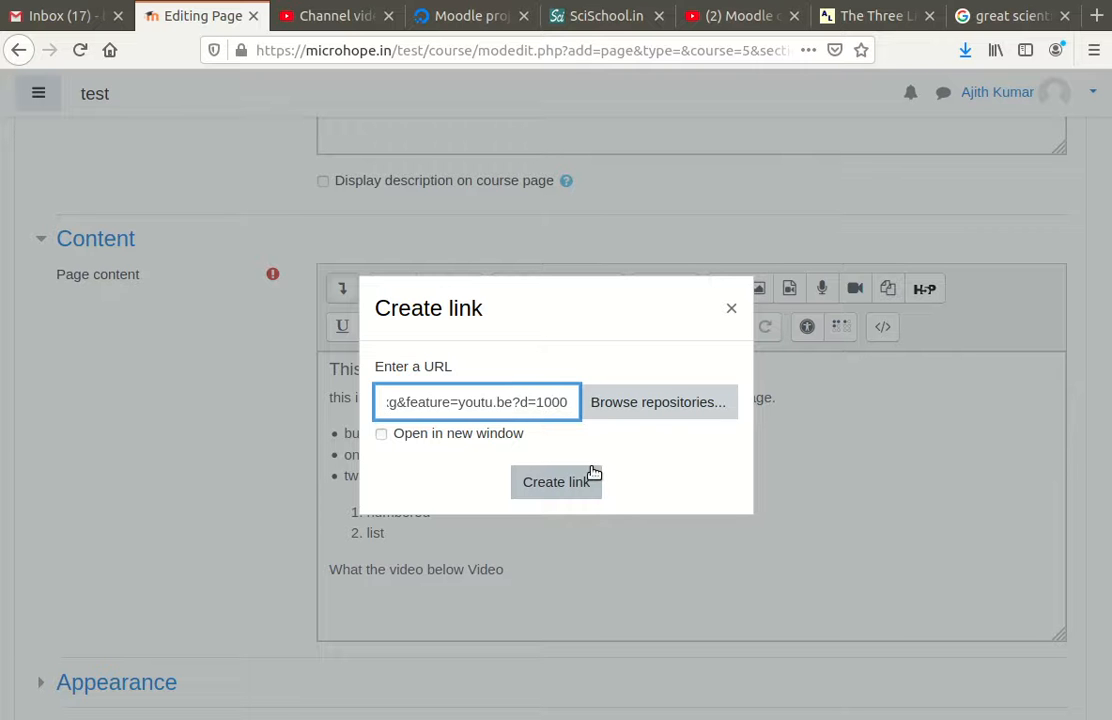
text(x800)
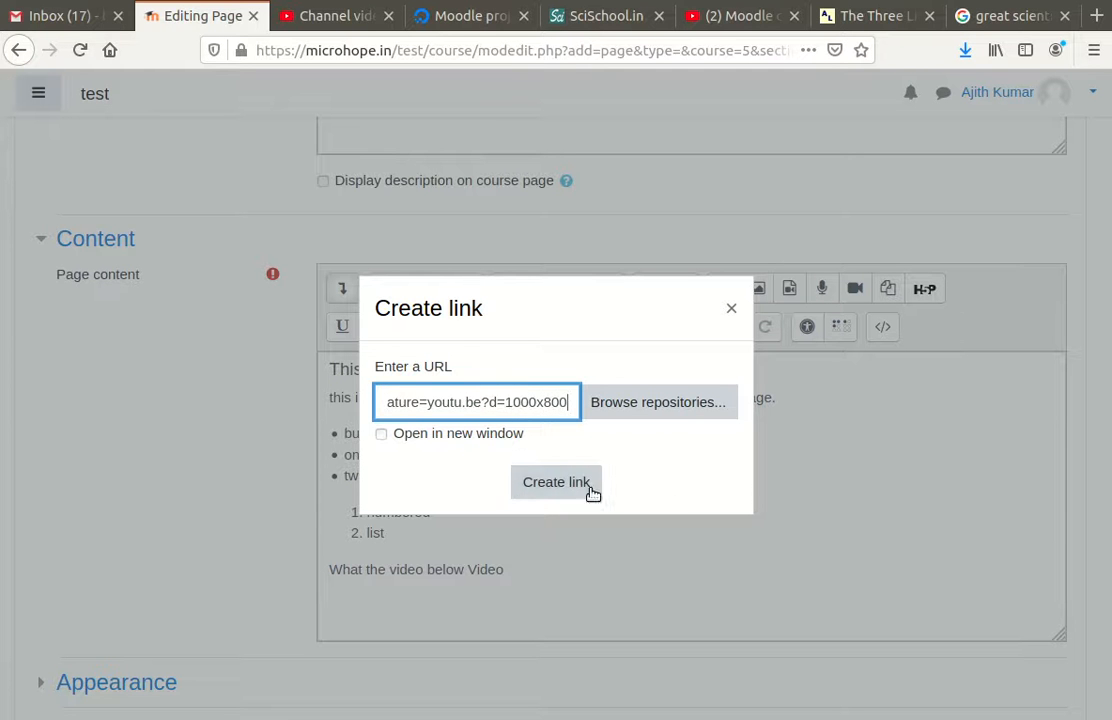
click(578, 486)
click(558, 581)
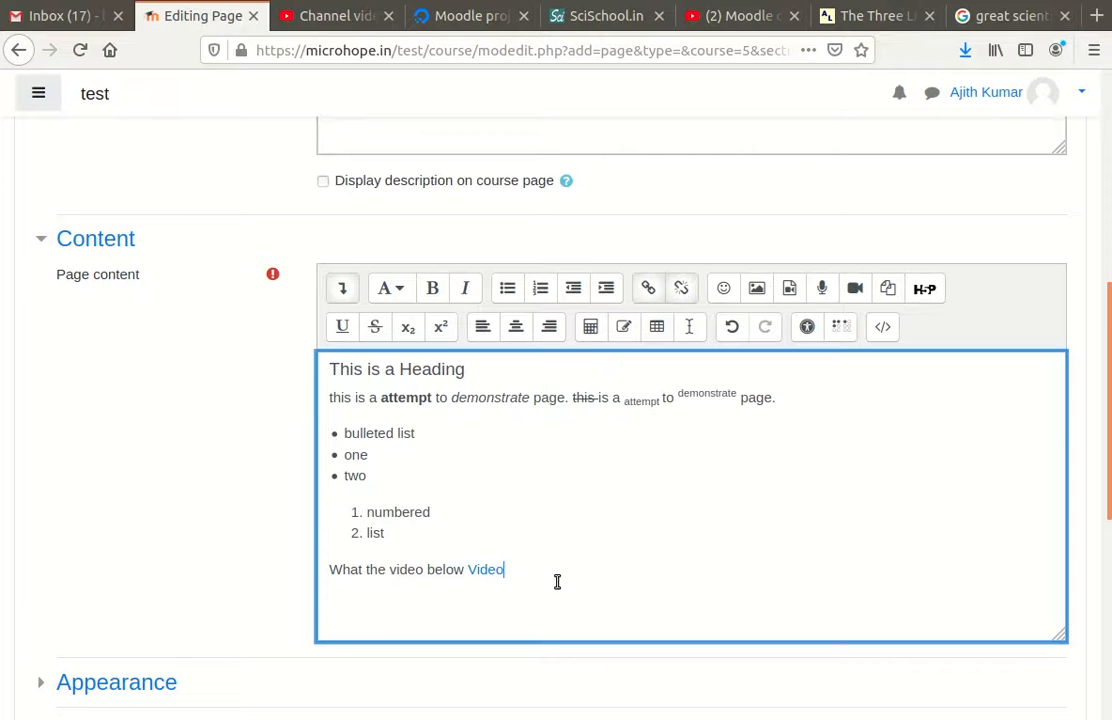
scroll(520, 553, down, 2)
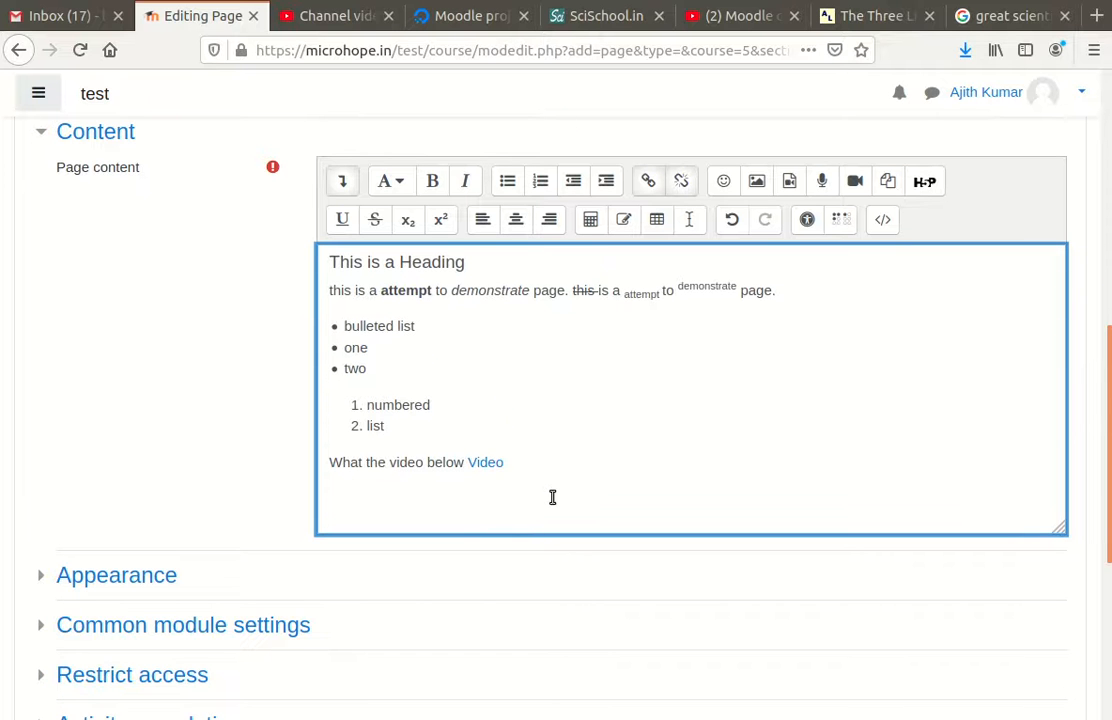
key(Return)
Step: Turn off the display of the last modified date in the page's appearance settings
scroll(515, 460, up, 5)
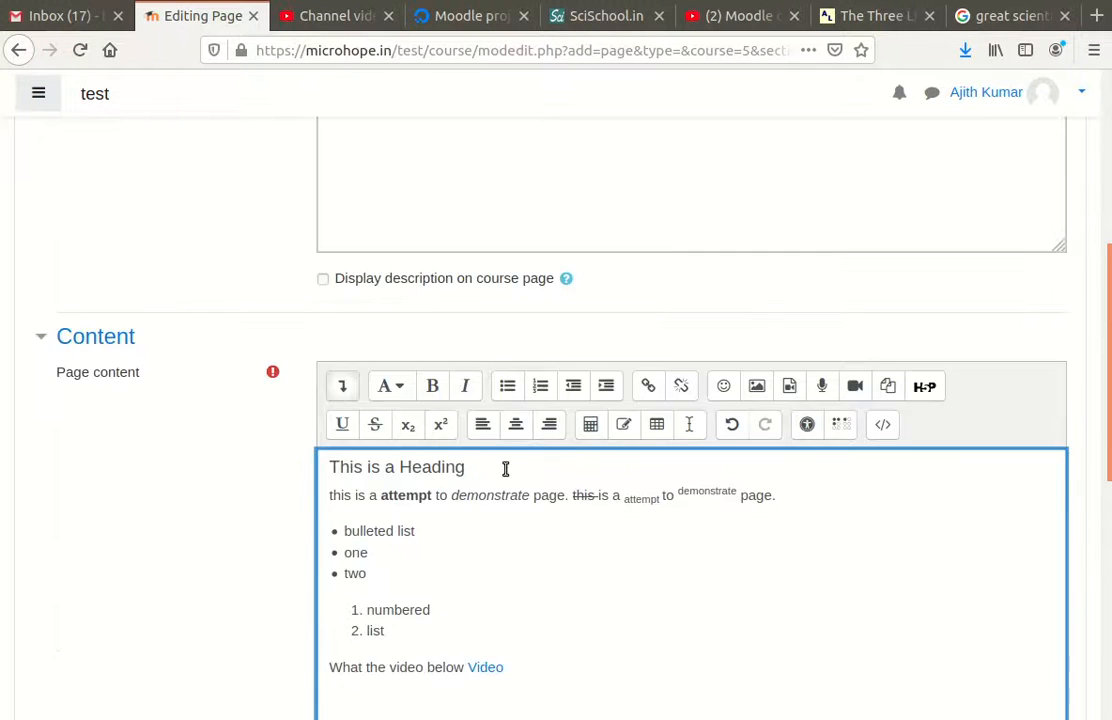
scroll(520, 502, down, 5)
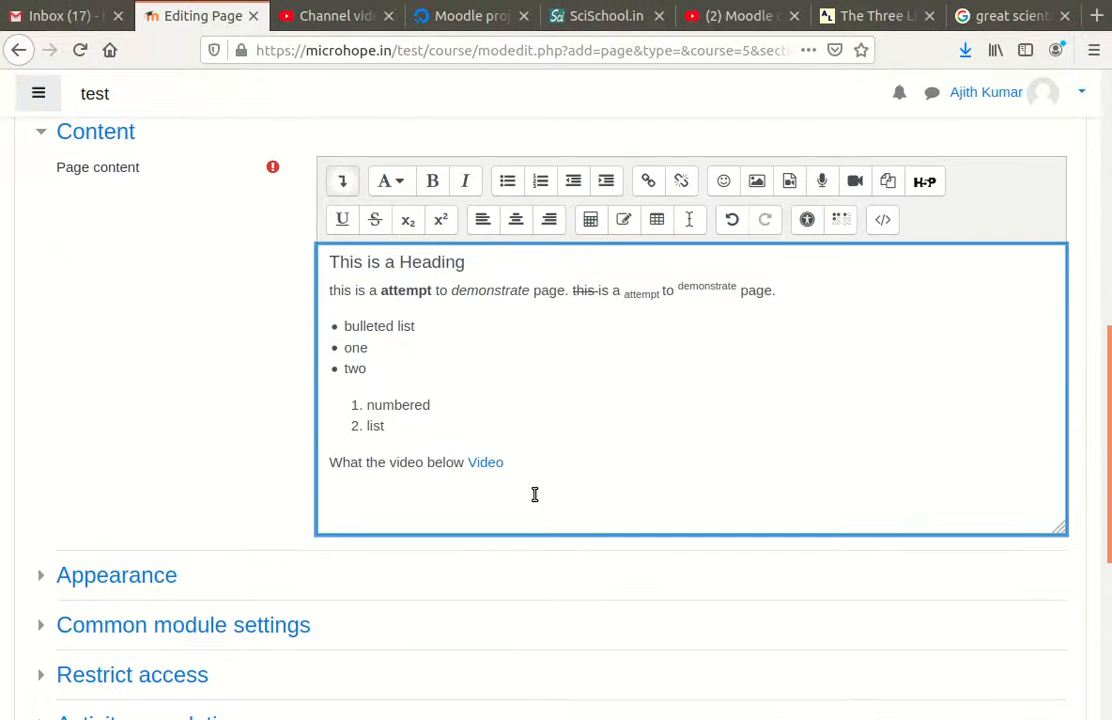
scroll(523, 367, down, 2)
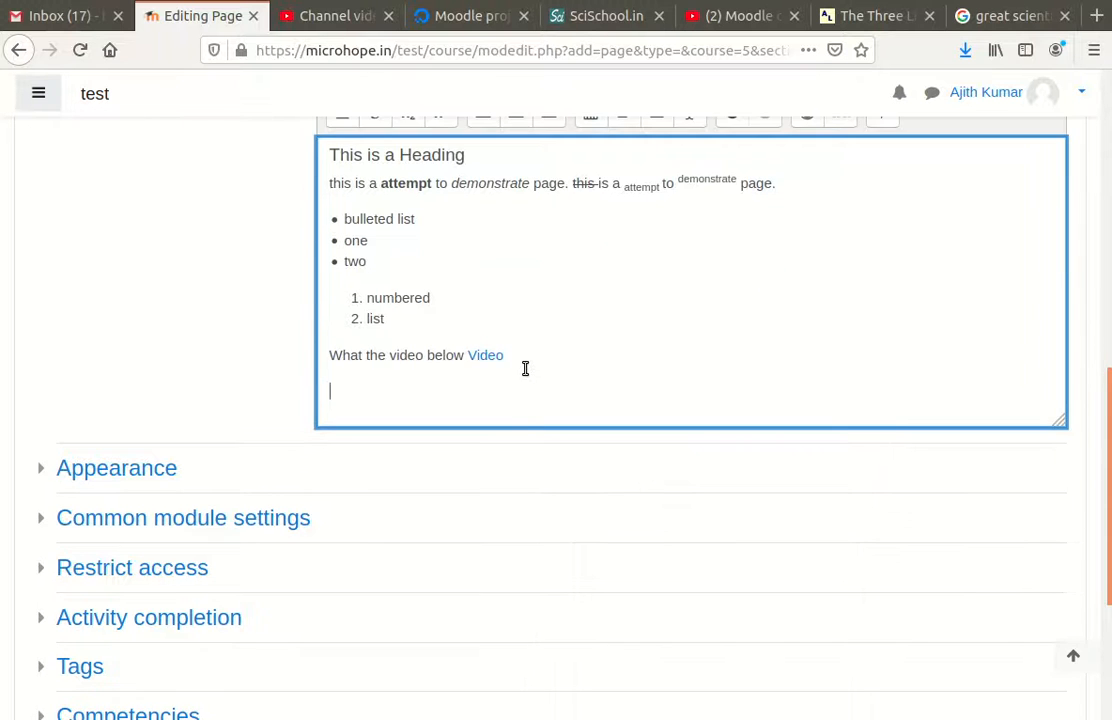
scroll(528, 333, down, 2)
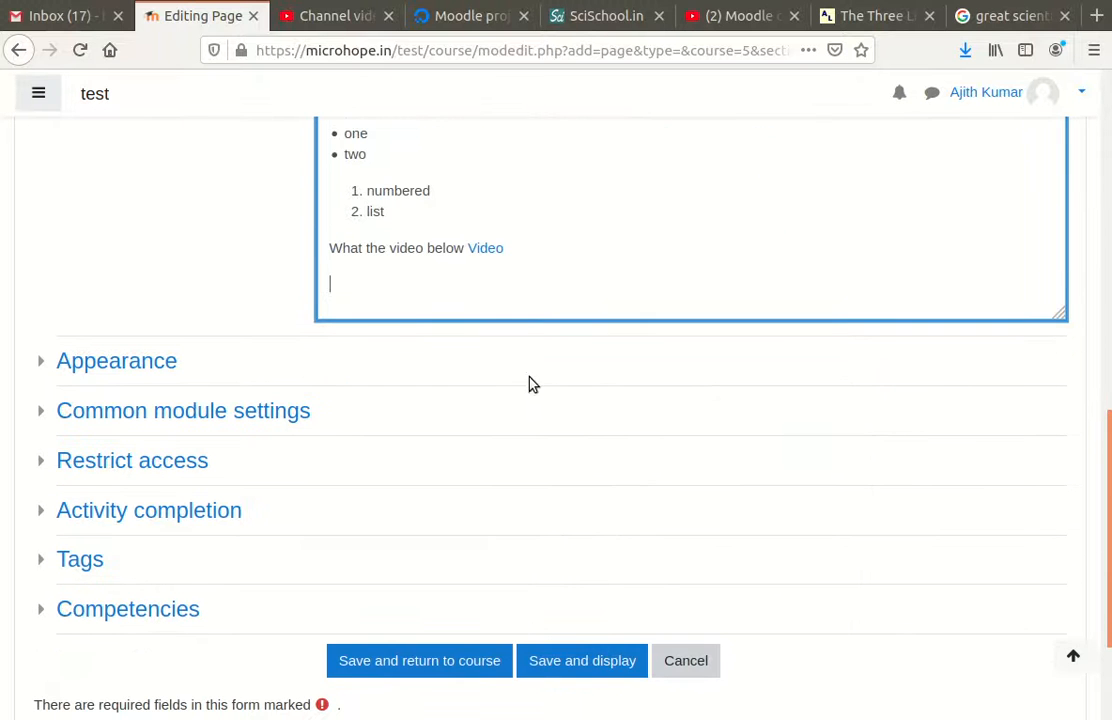
click(41, 365)
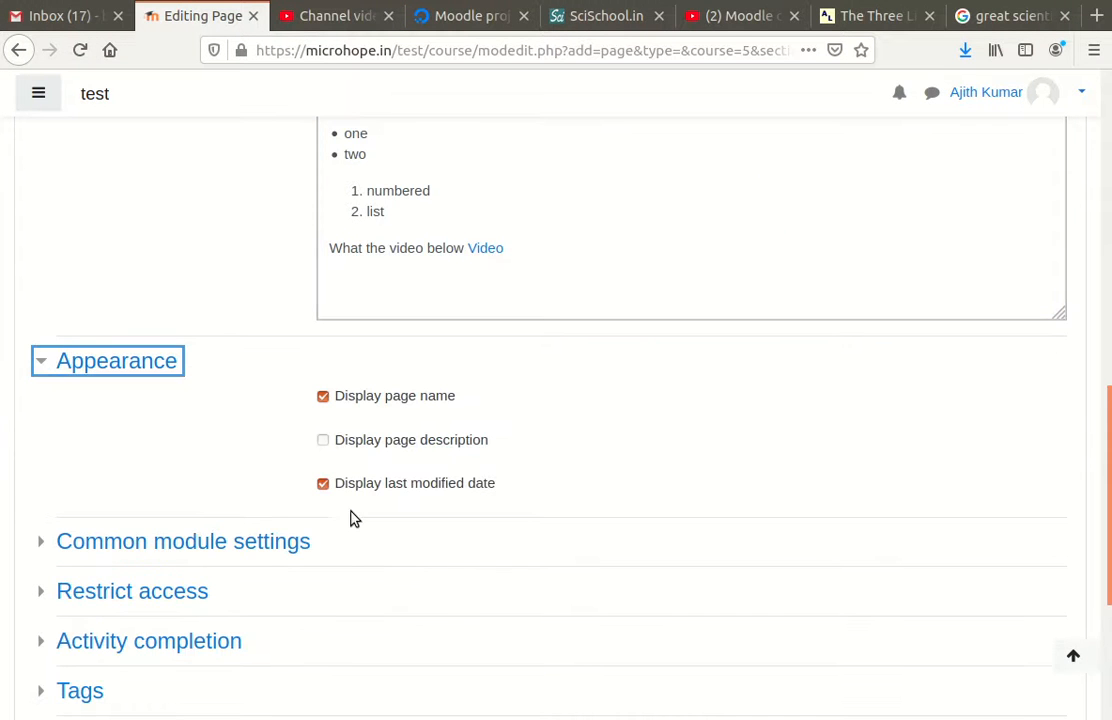
click(323, 485)
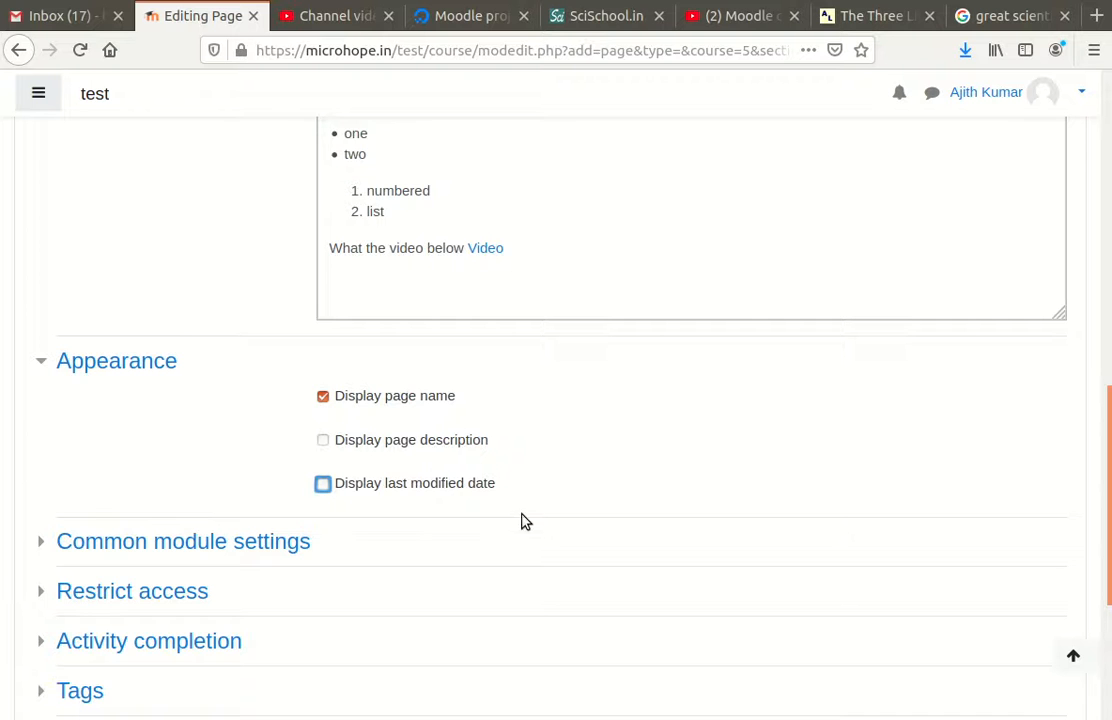
Step: Save the page resource and display it
scroll(510, 508, down, 3)
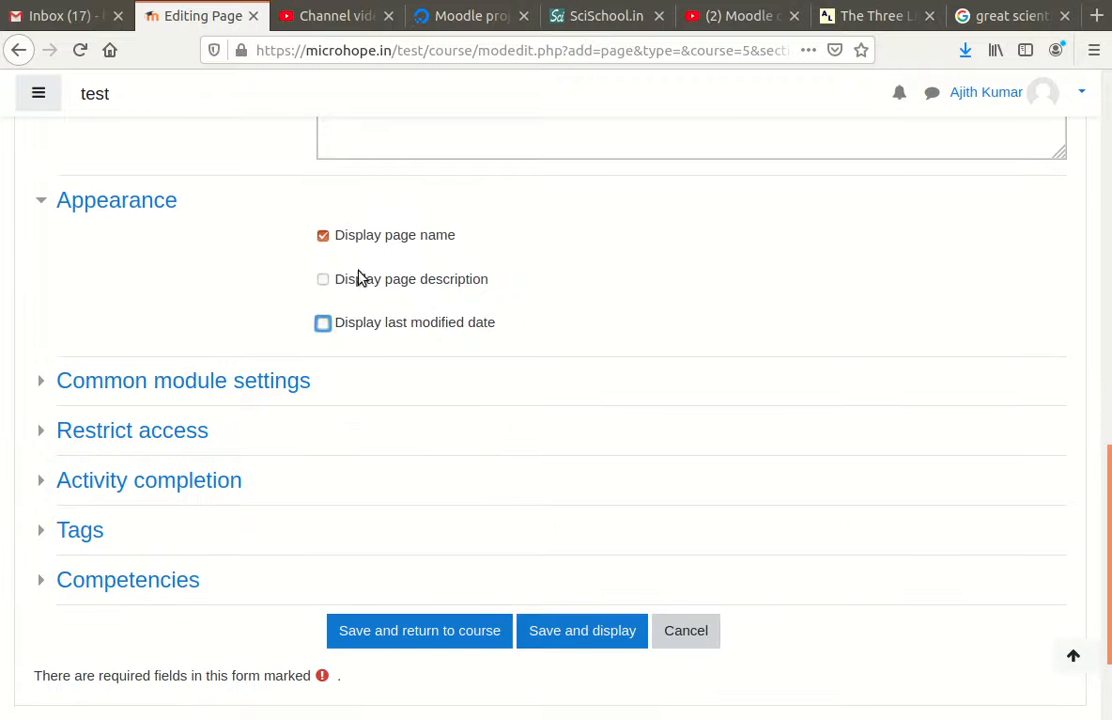
scroll(600, 355, up, 1)
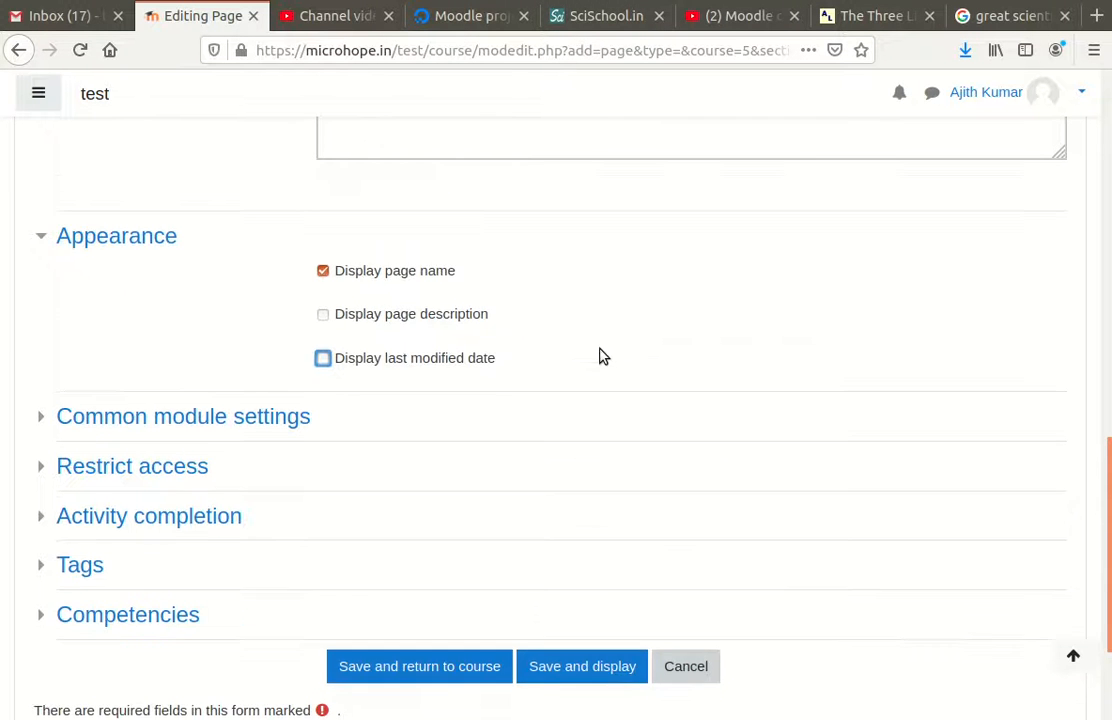
scroll(628, 408, down, 2)
click(598, 562)
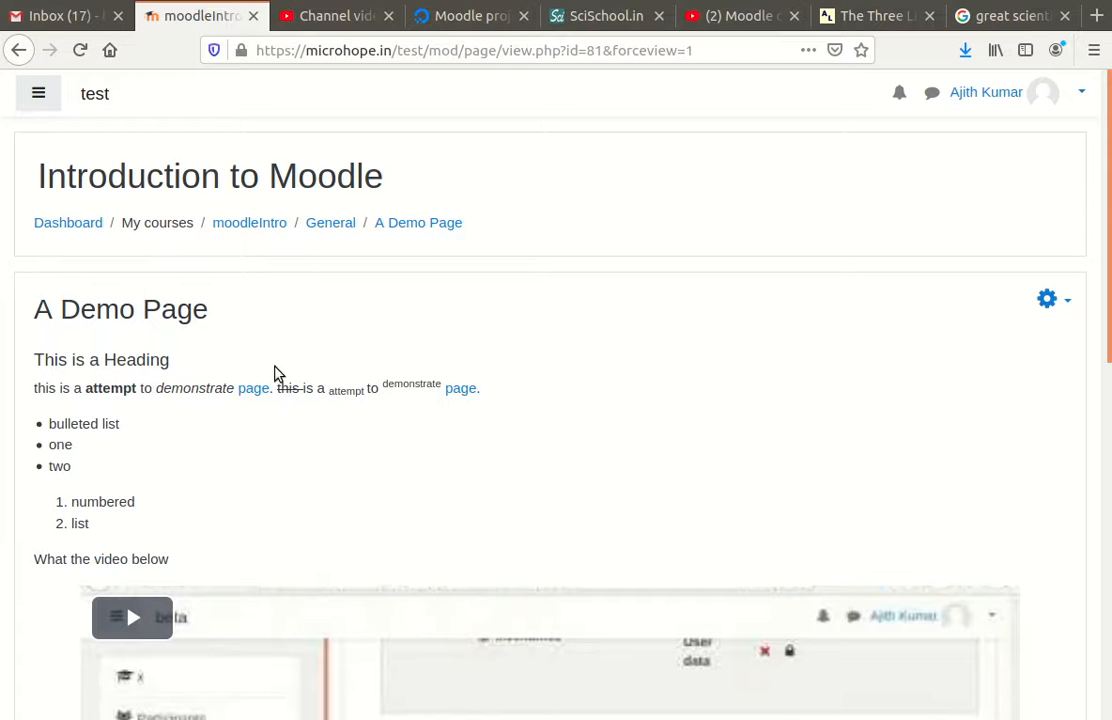
Step: Play the embedded video on the saved page and skip ahead to about 0:38
scroll(233, 443, down, 10)
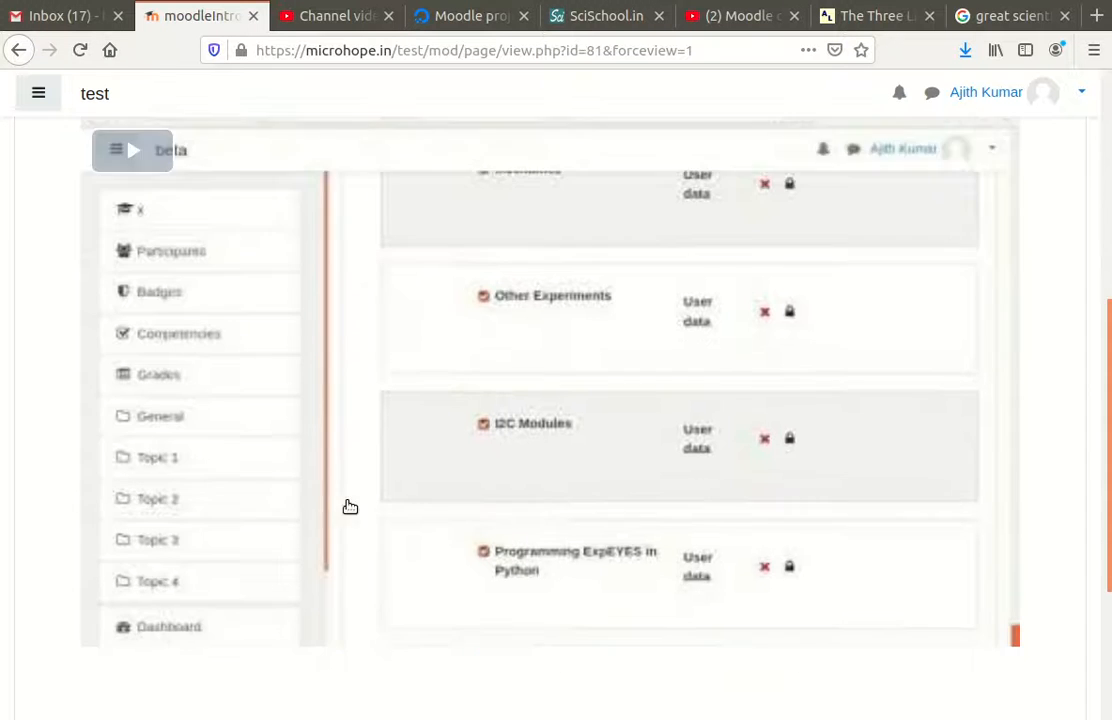
scroll(514, 563, up, 2)
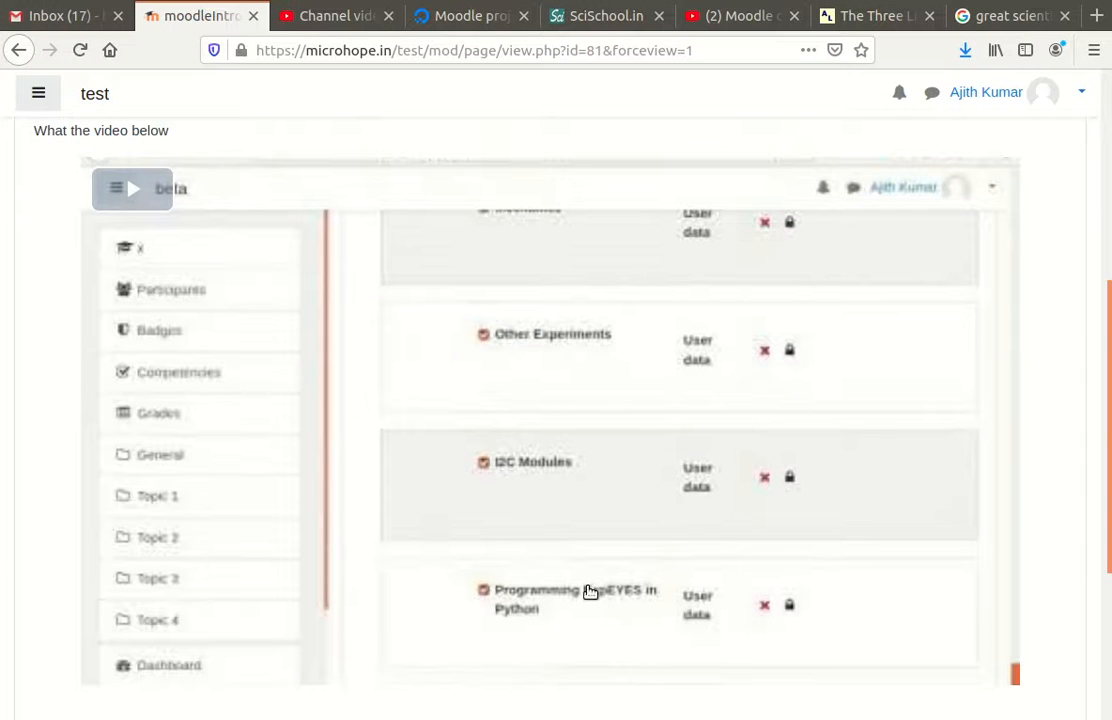
click(133, 193)
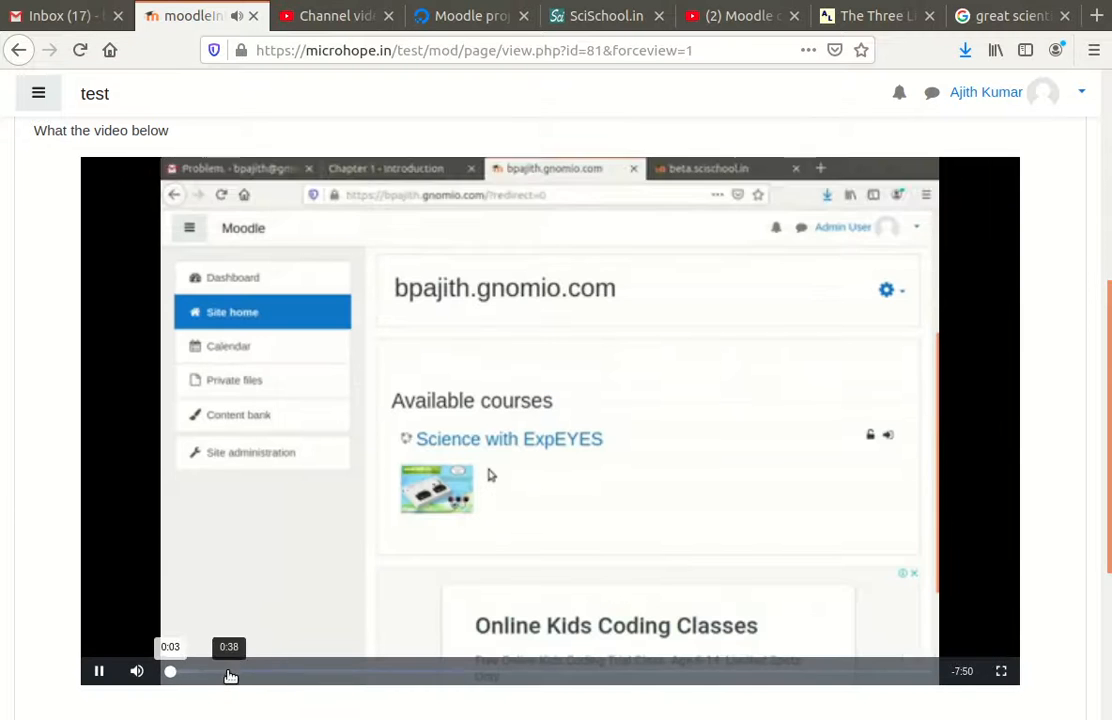
click(229, 672)
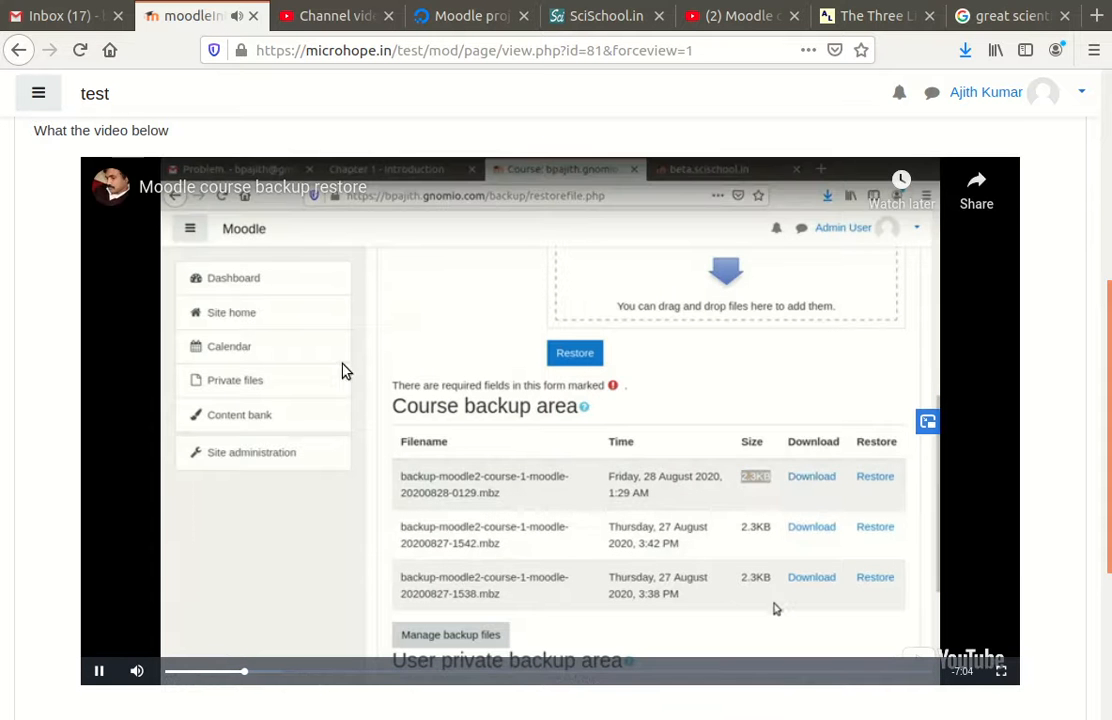
Step: Open the settings of "A Demo Page" for editing
scroll(343, 367, up, 5)
scroll(621, 425, down, 2)
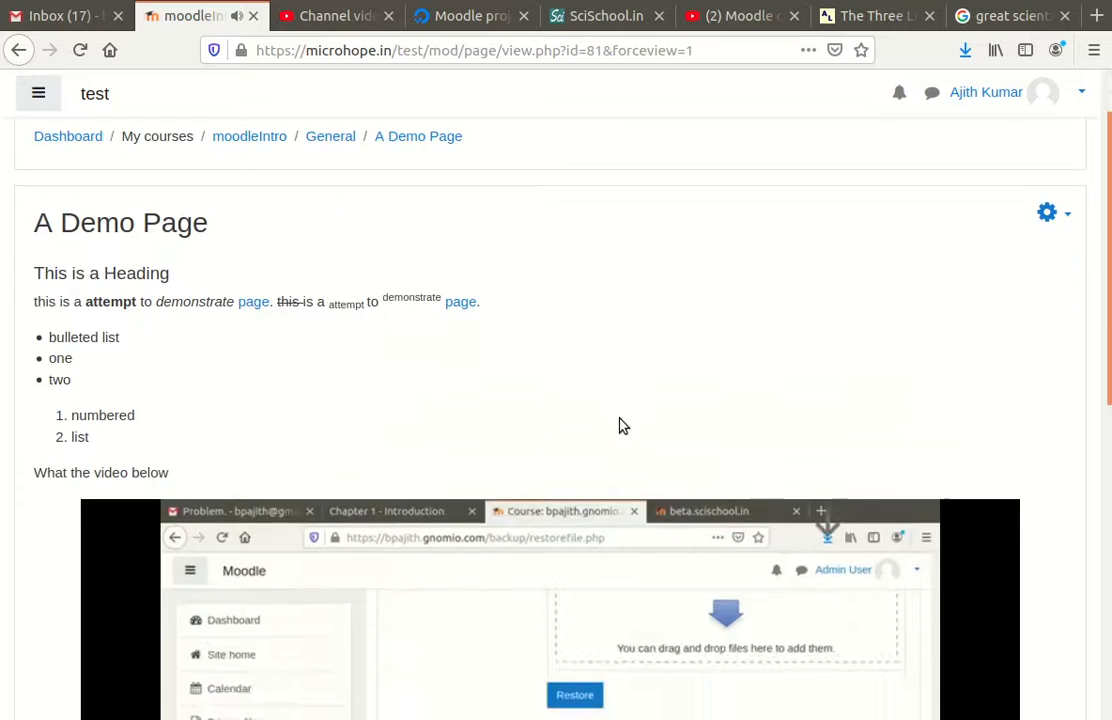
scroll(1037, 357, up, 2)
click(1048, 304)
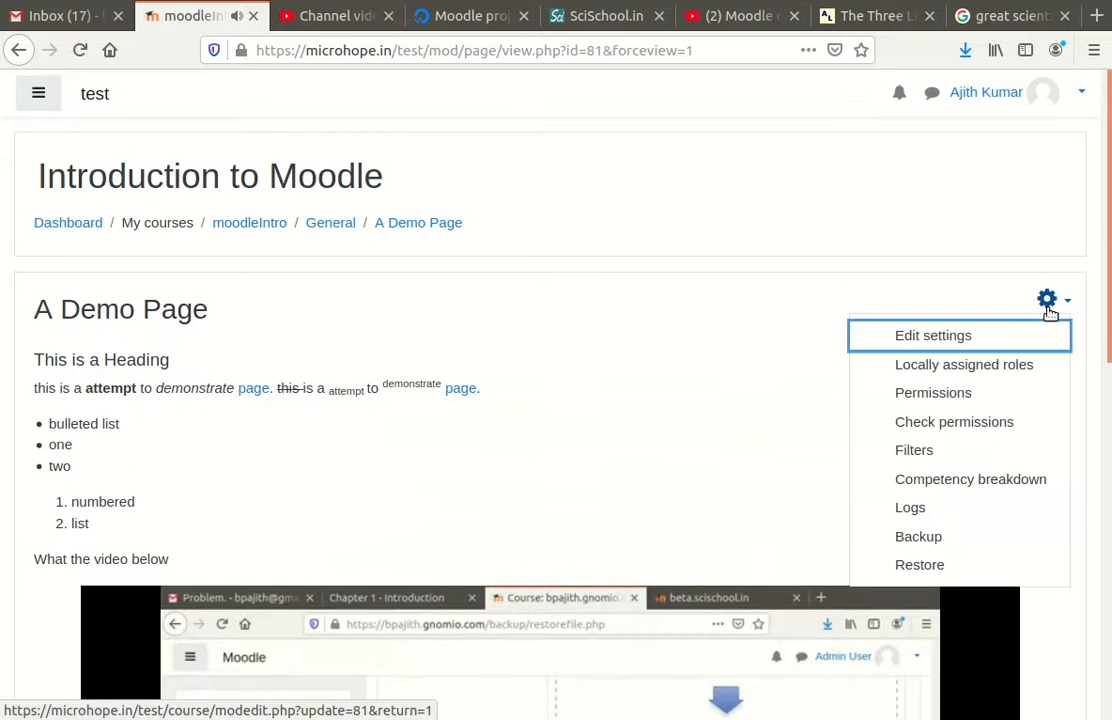
click(993, 338)
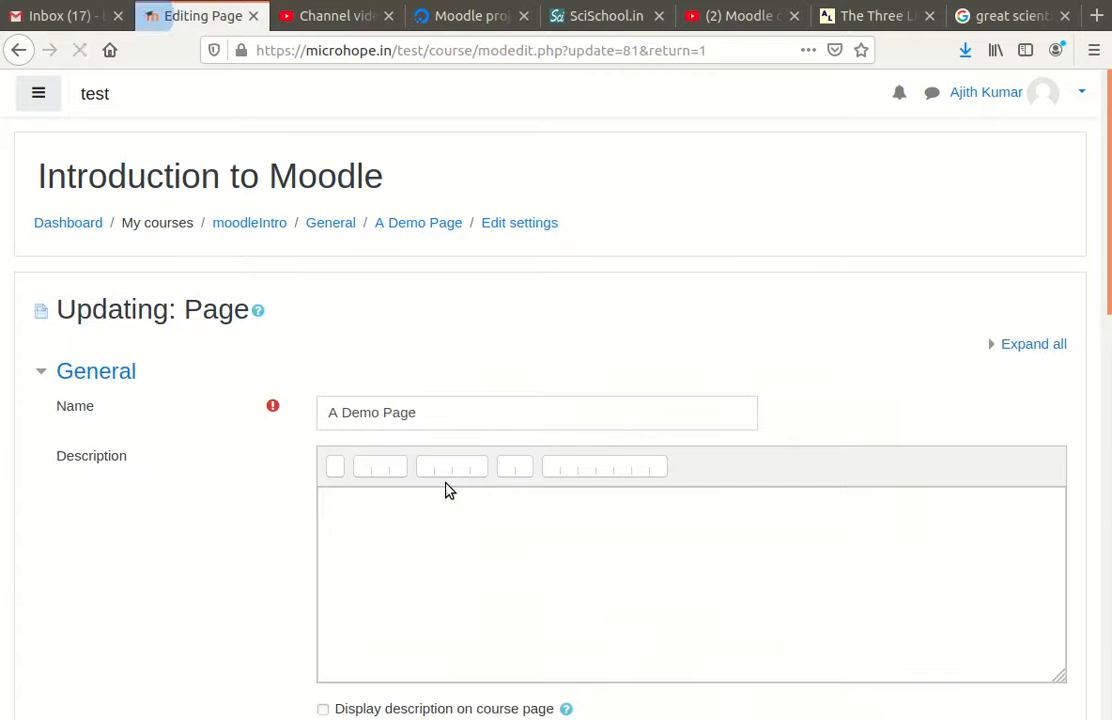
Step: Insert a thinking-face emoji on a new line below the numbered list in the page content, and add an empty line below it
scroll(434, 556, down, 3)
scroll(456, 572, down, 3)
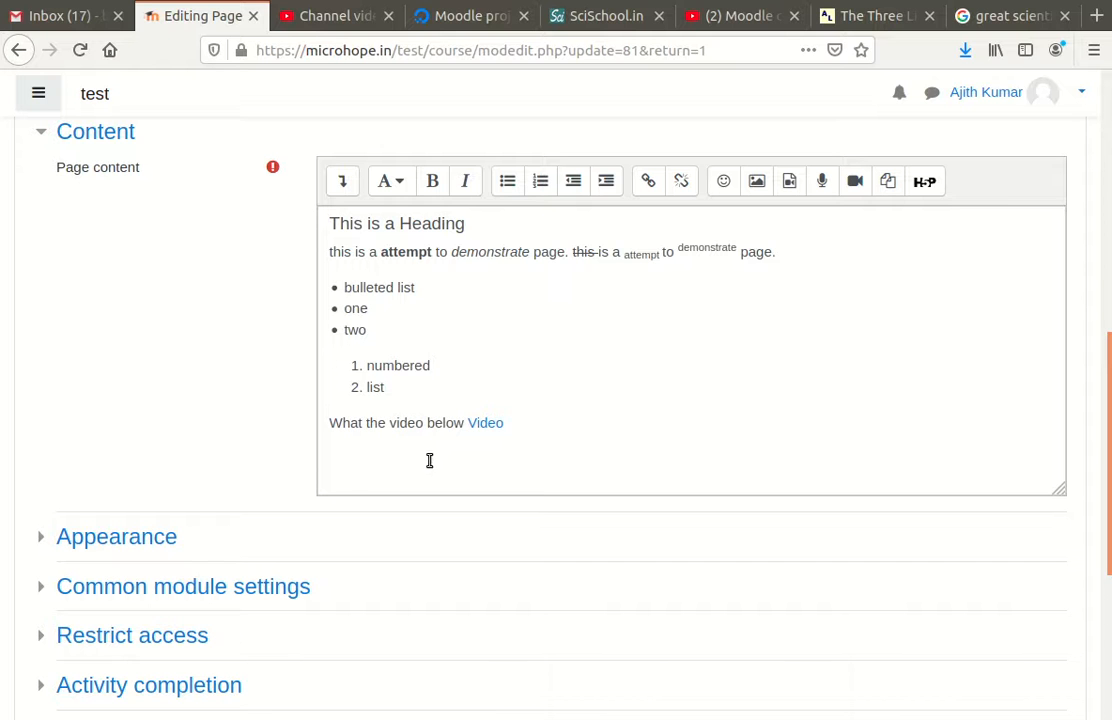
click(461, 389)
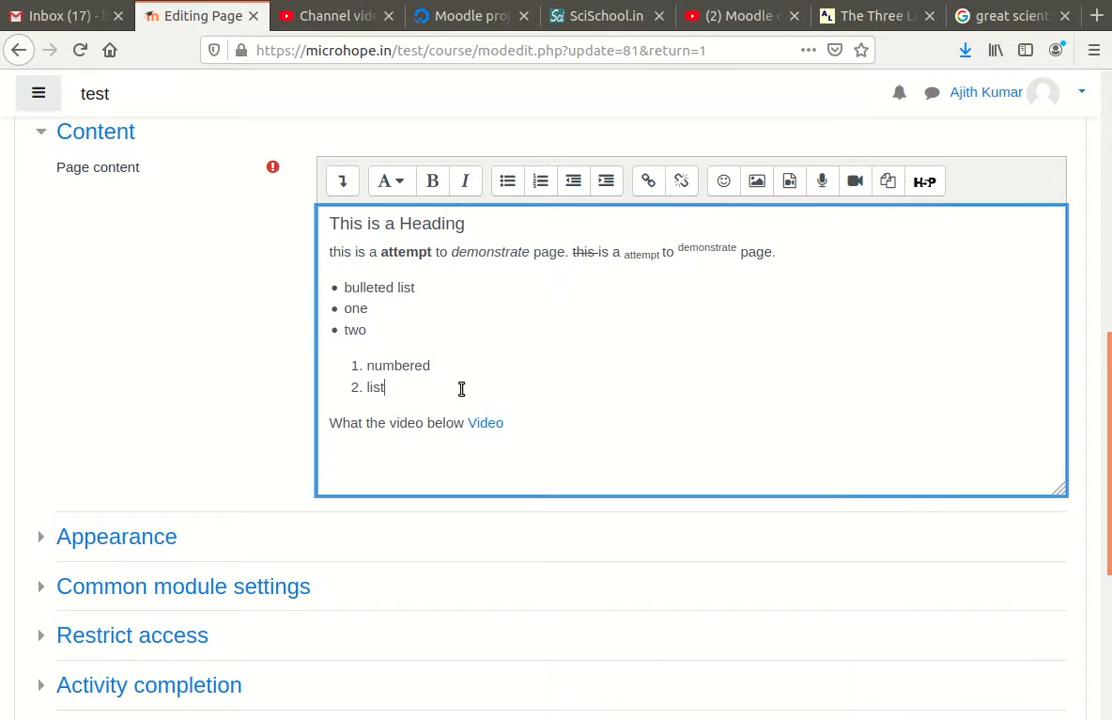
key(Return)
key(Return)
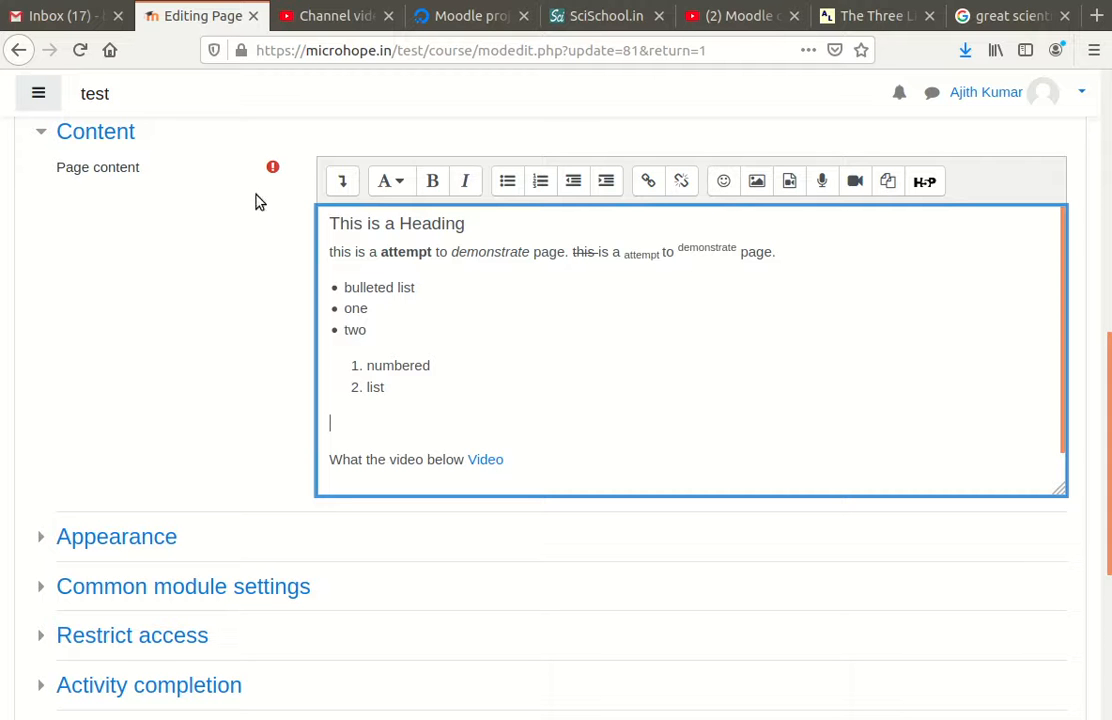
click(723, 184)
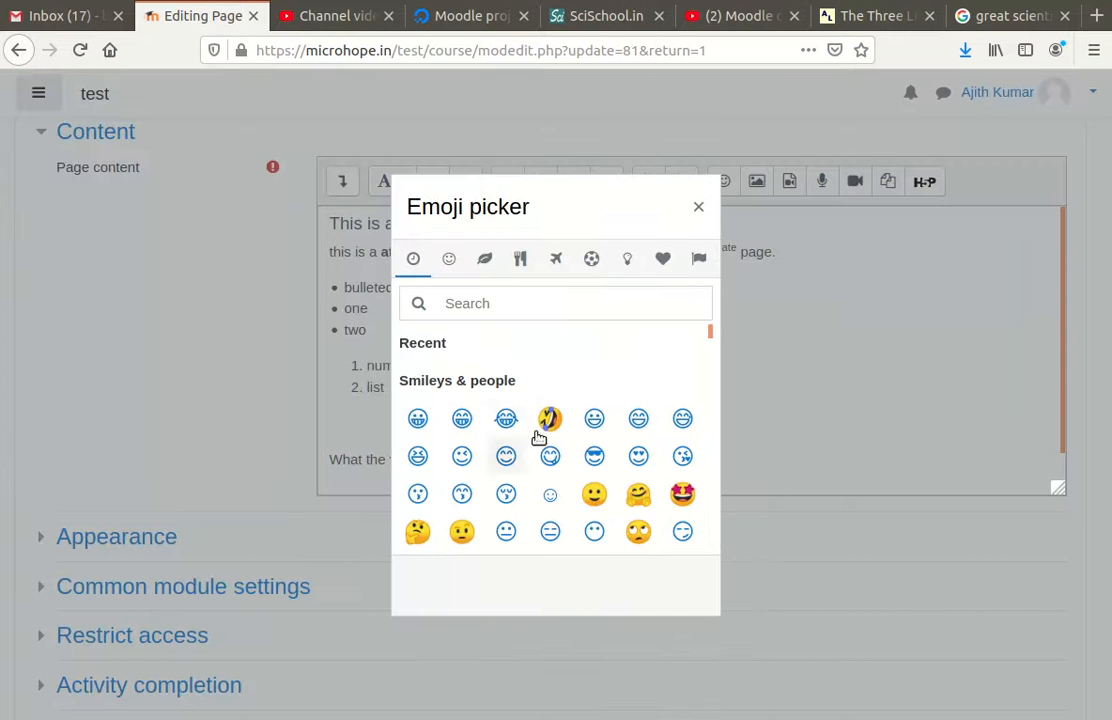
click(420, 533)
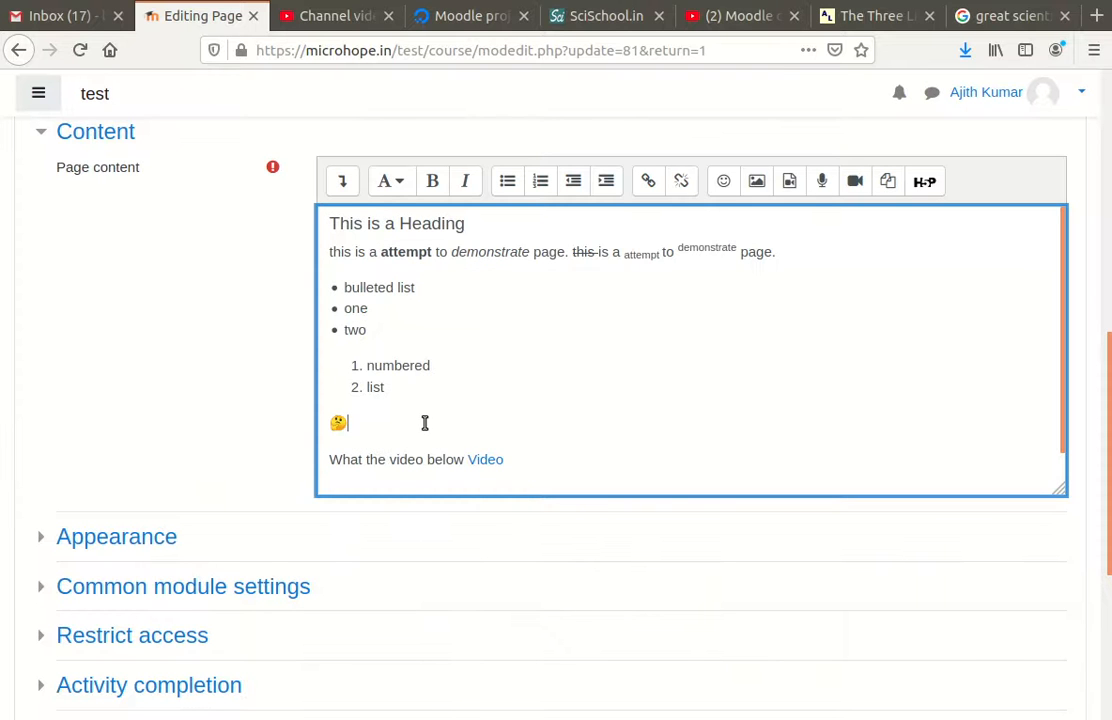
key(Return)
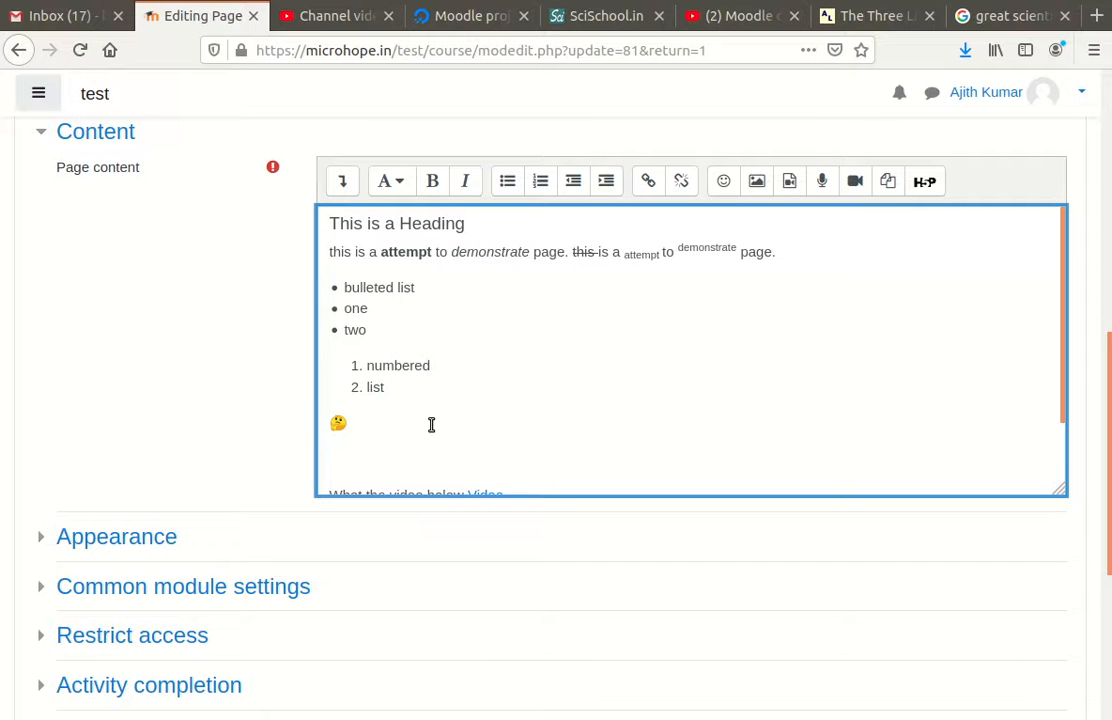
Step: Look through the image sources for the page content: file upload, the "Scheme for adding students" server files, and the content bank
click(757, 190)
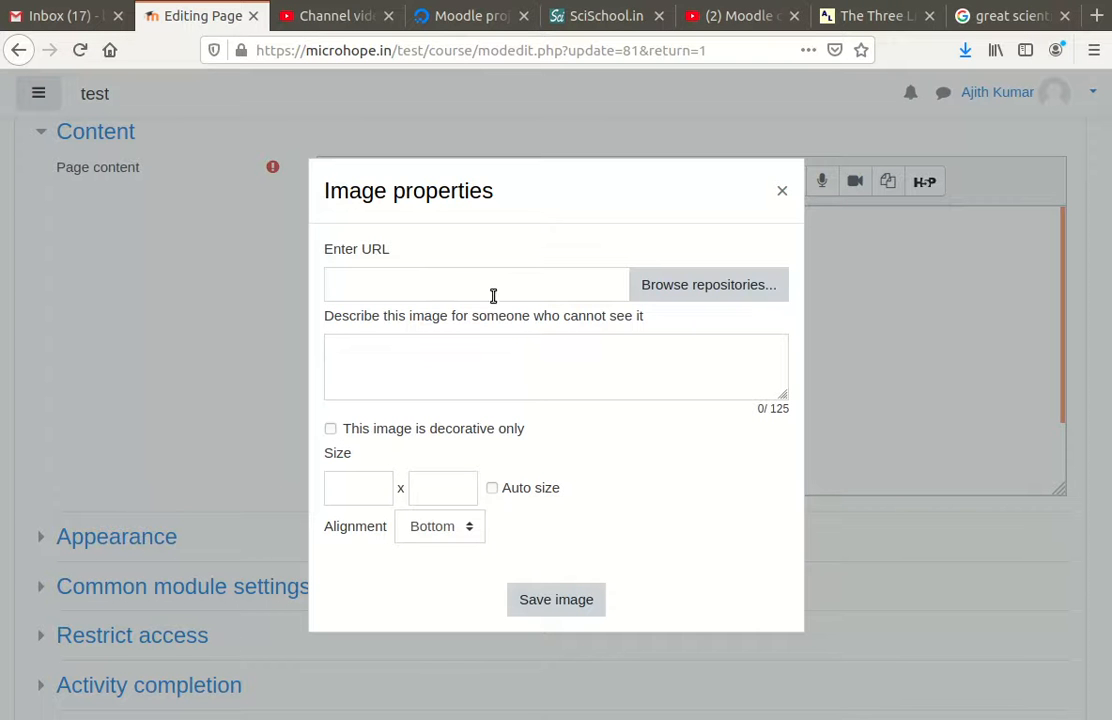
click(713, 290)
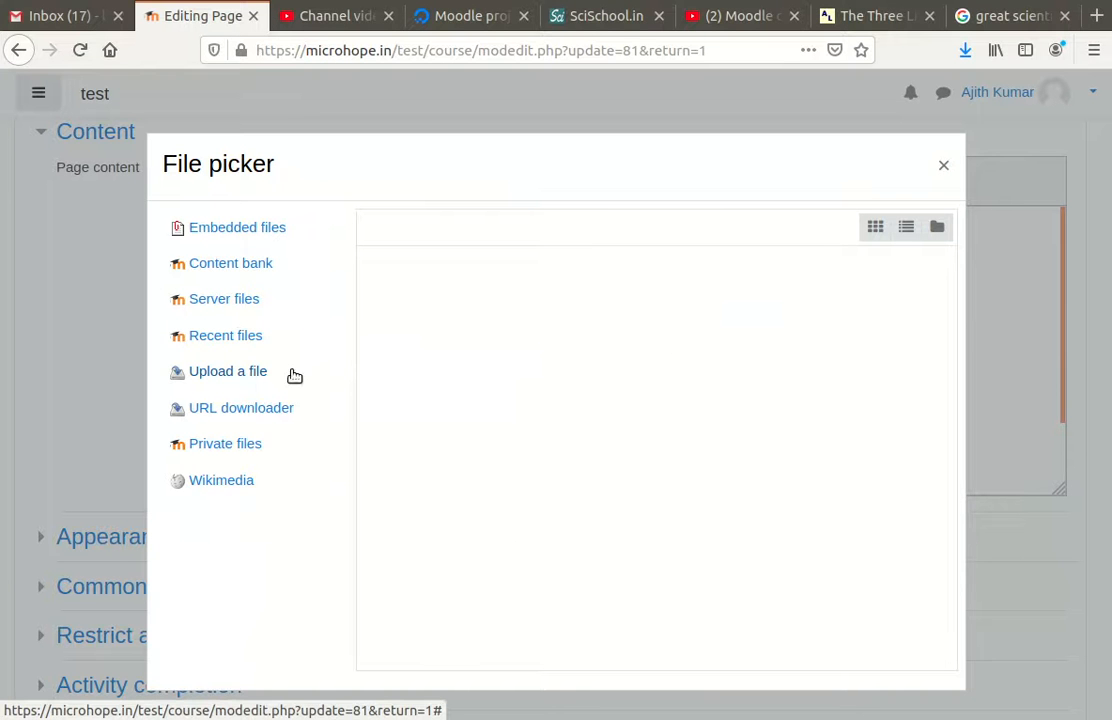
click(245, 377)
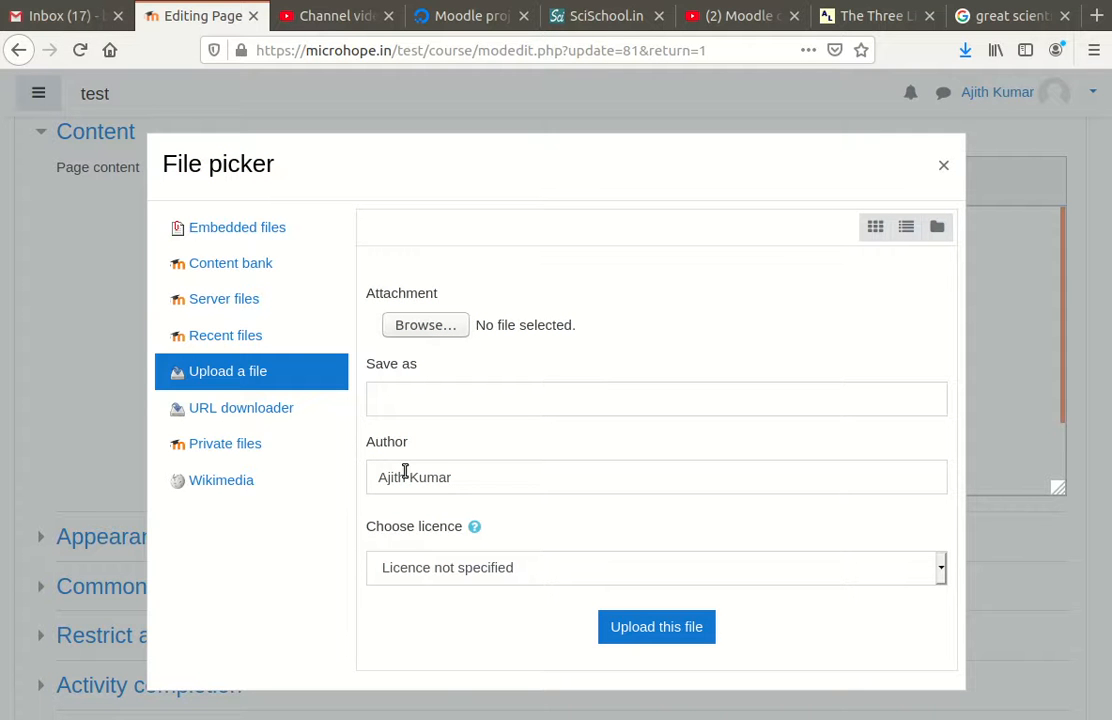
click(237, 302)
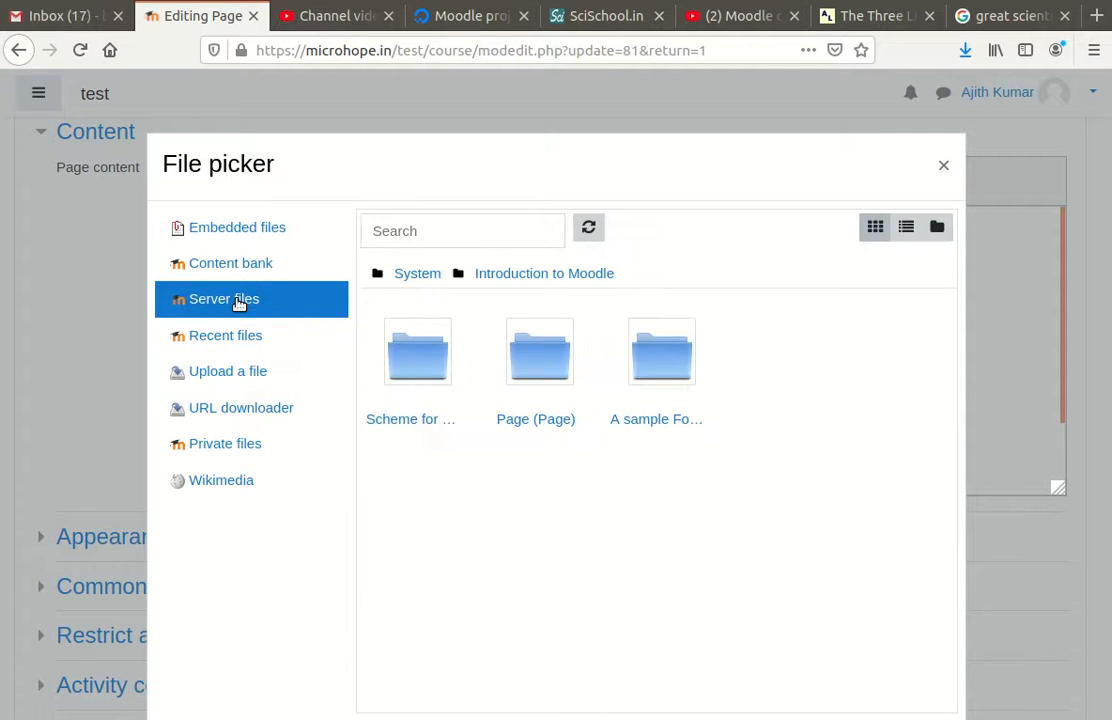
click(424, 360)
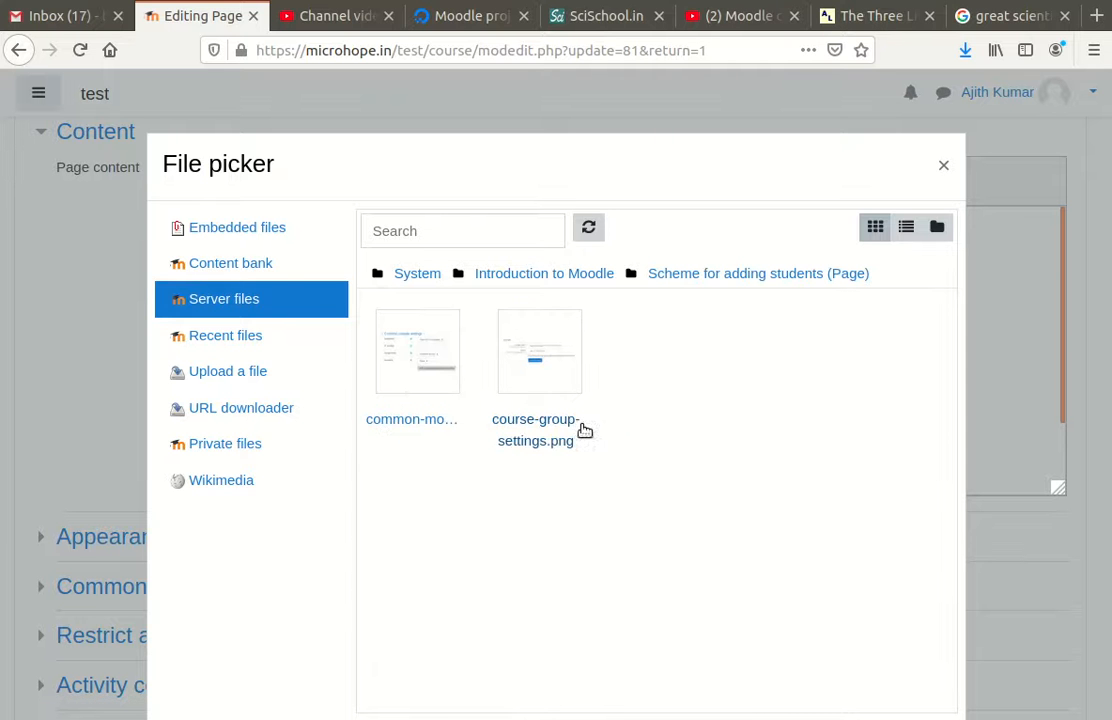
click(265, 268)
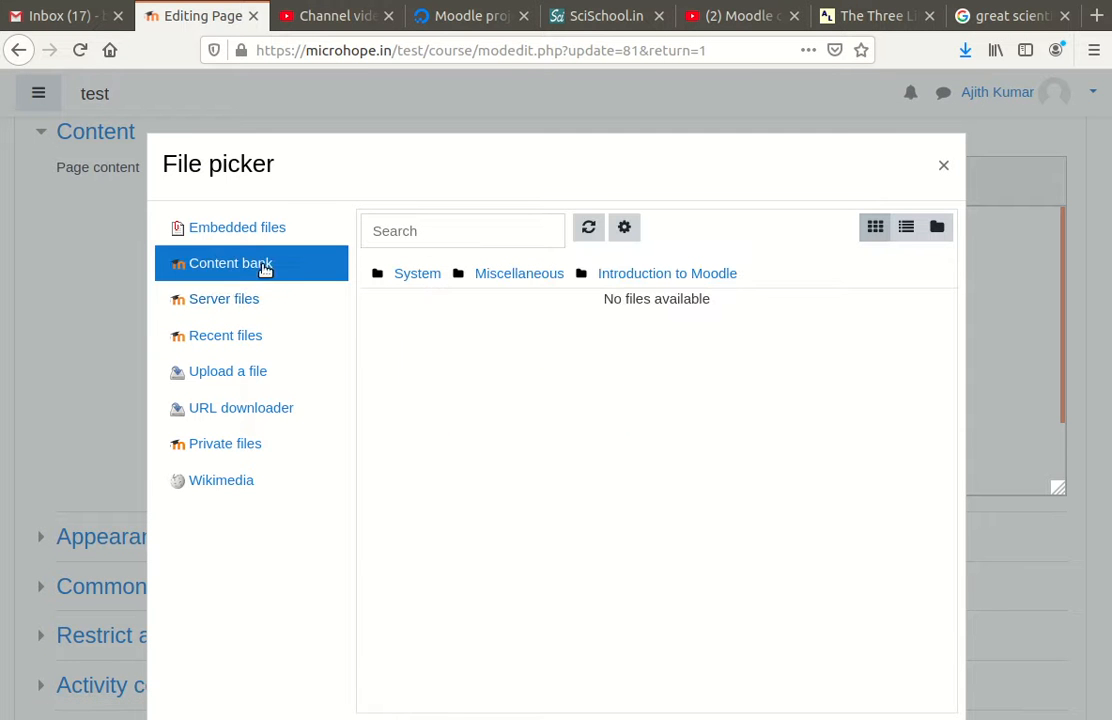
click(944, 167)
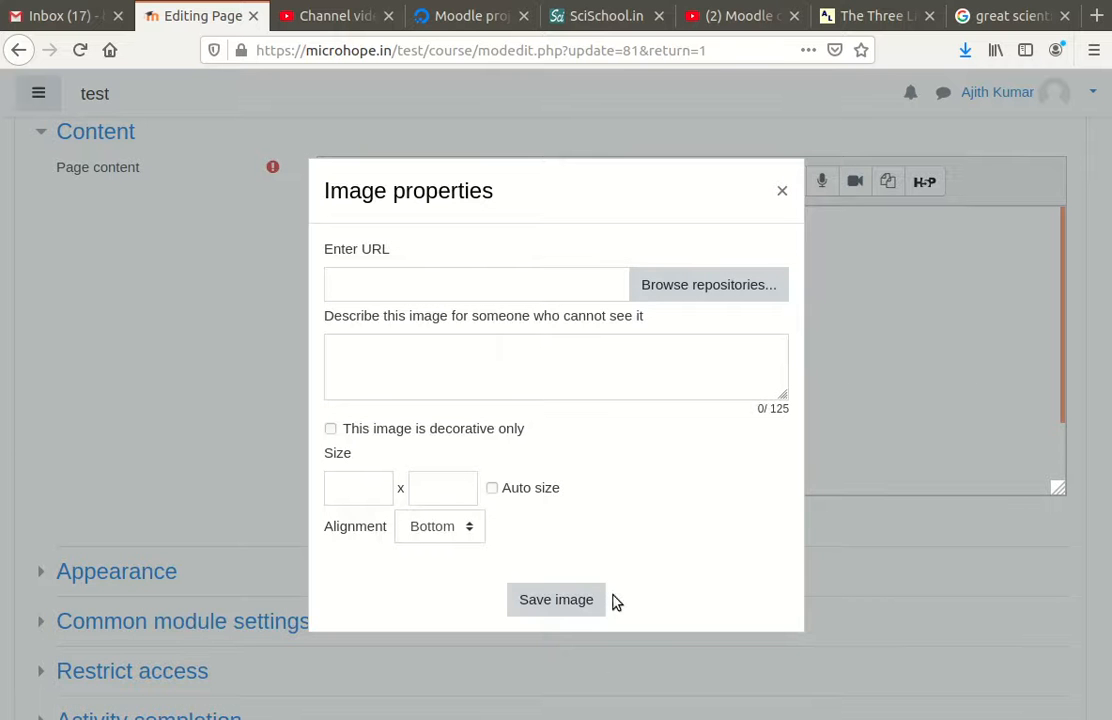
click(782, 192)
Step: Copy the "10 Greatest Scientists Of All Time" picture from the Google image results and paste it below the emoji
click(367, 425)
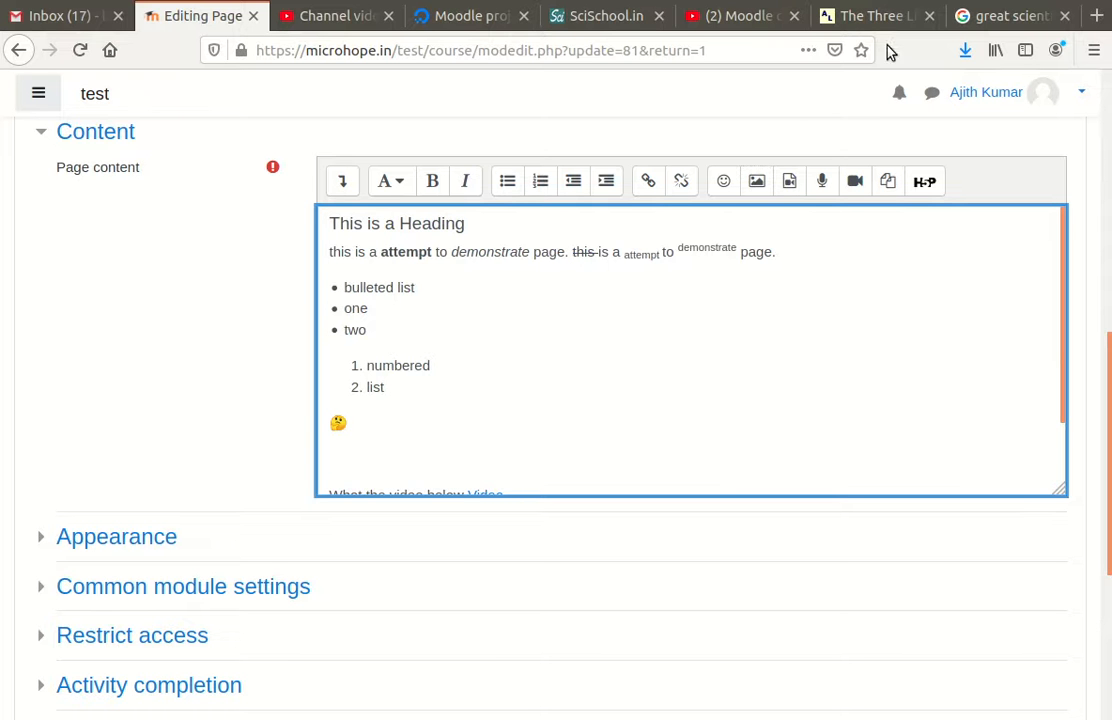
click(975, 18)
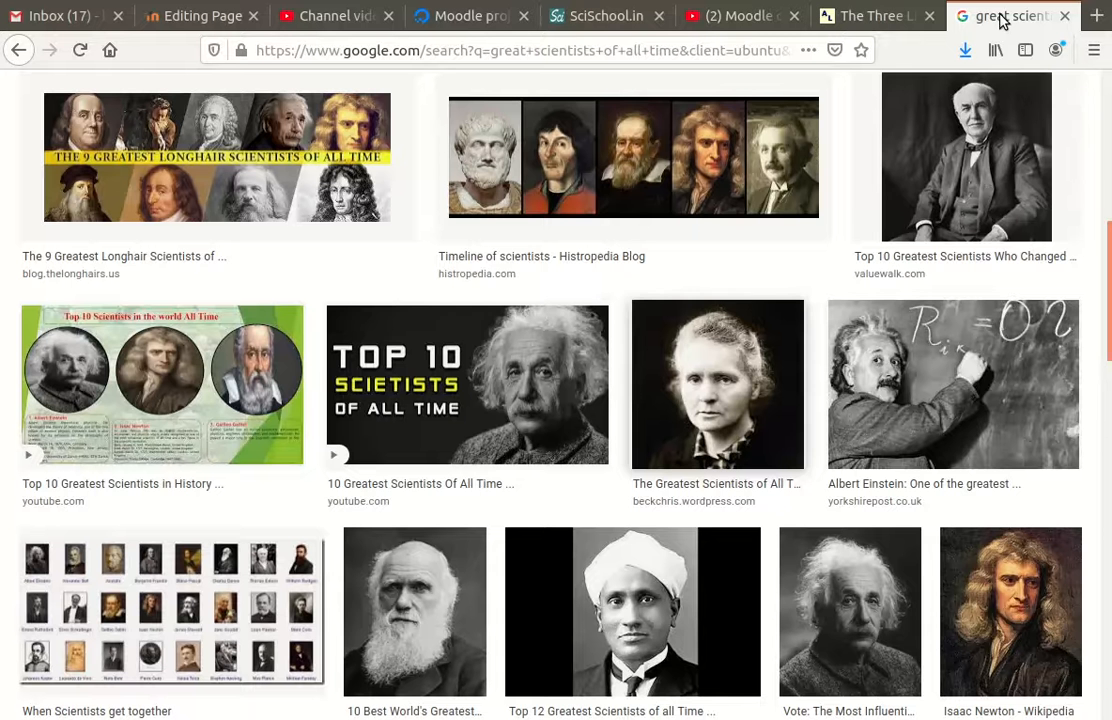
click(538, 380)
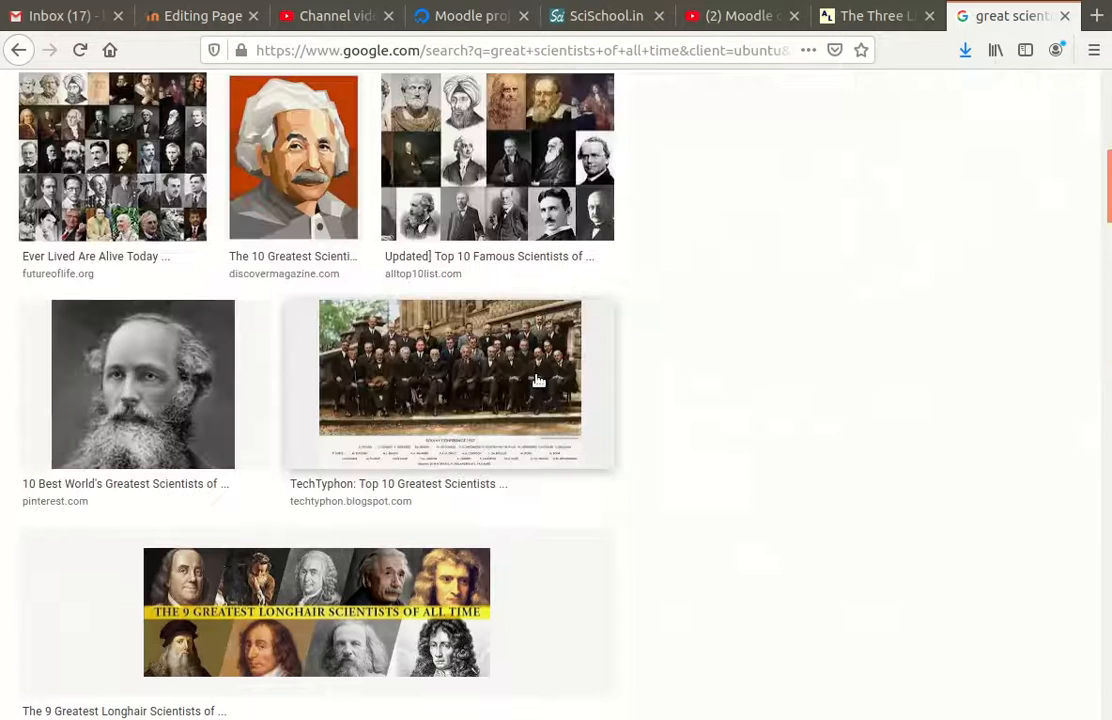
click(18, 52)
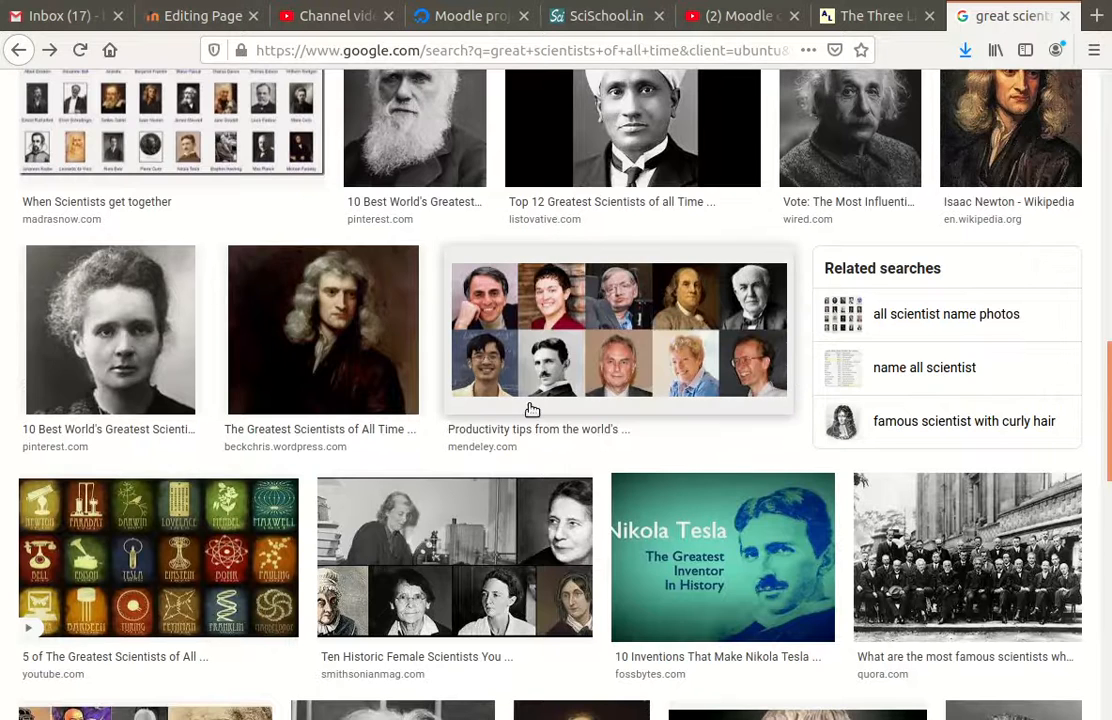
scroll(616, 429, up, 3)
scroll(625, 432, up, 3)
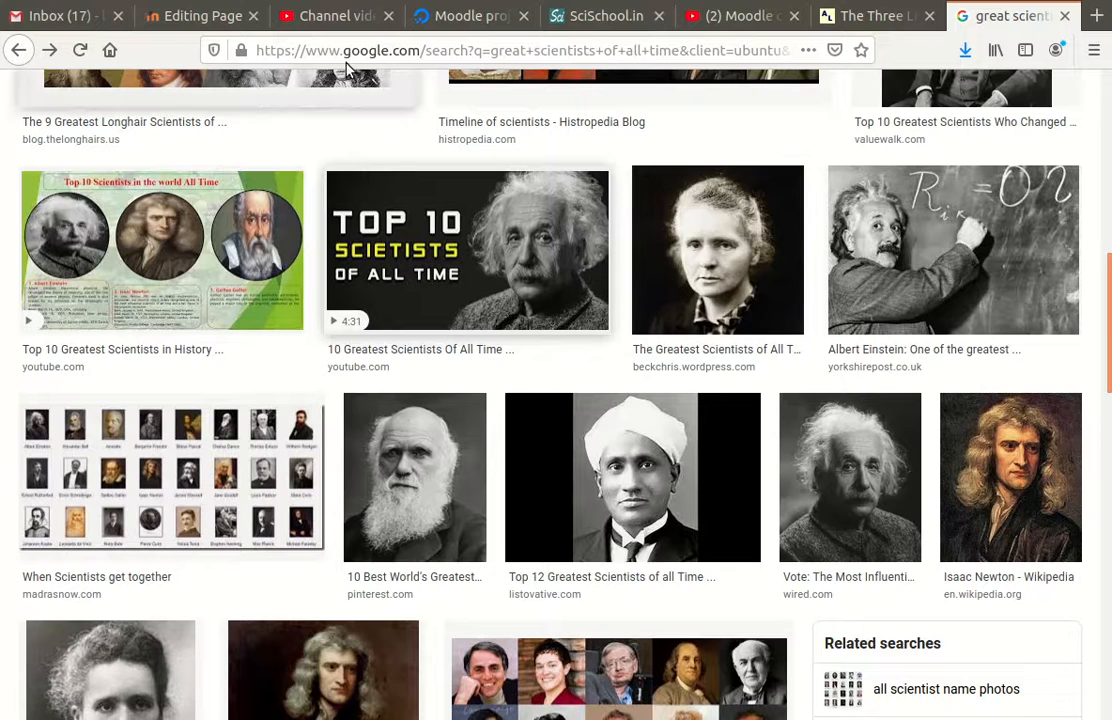
click(186, 16)
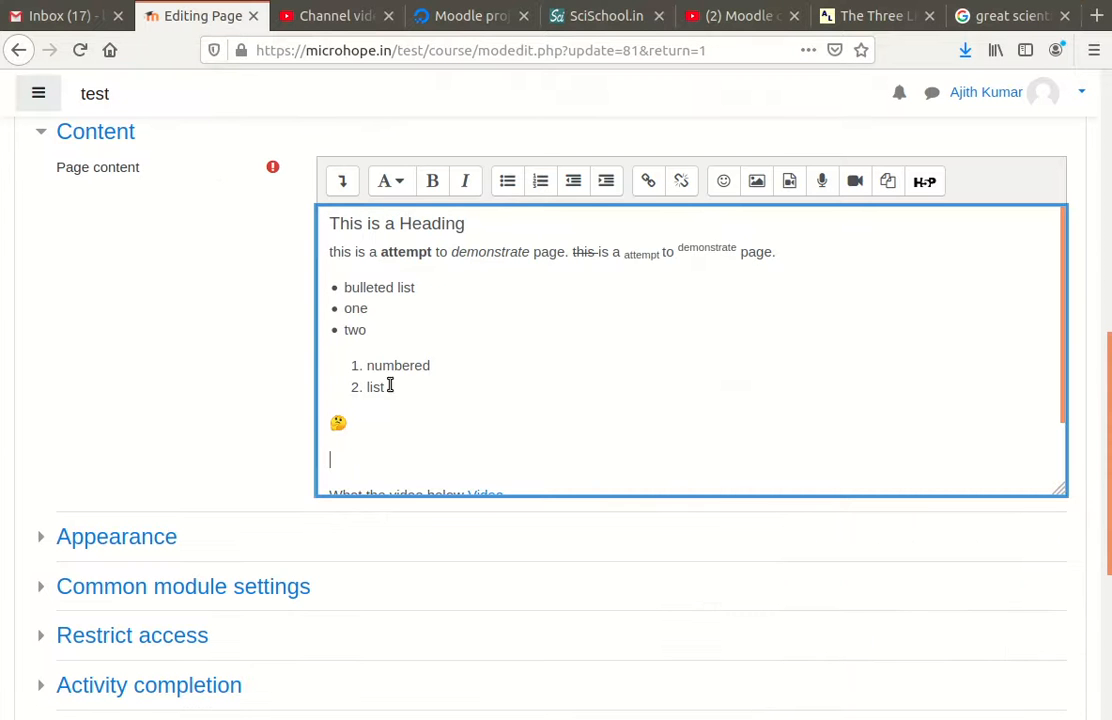
key(ctrl+v)
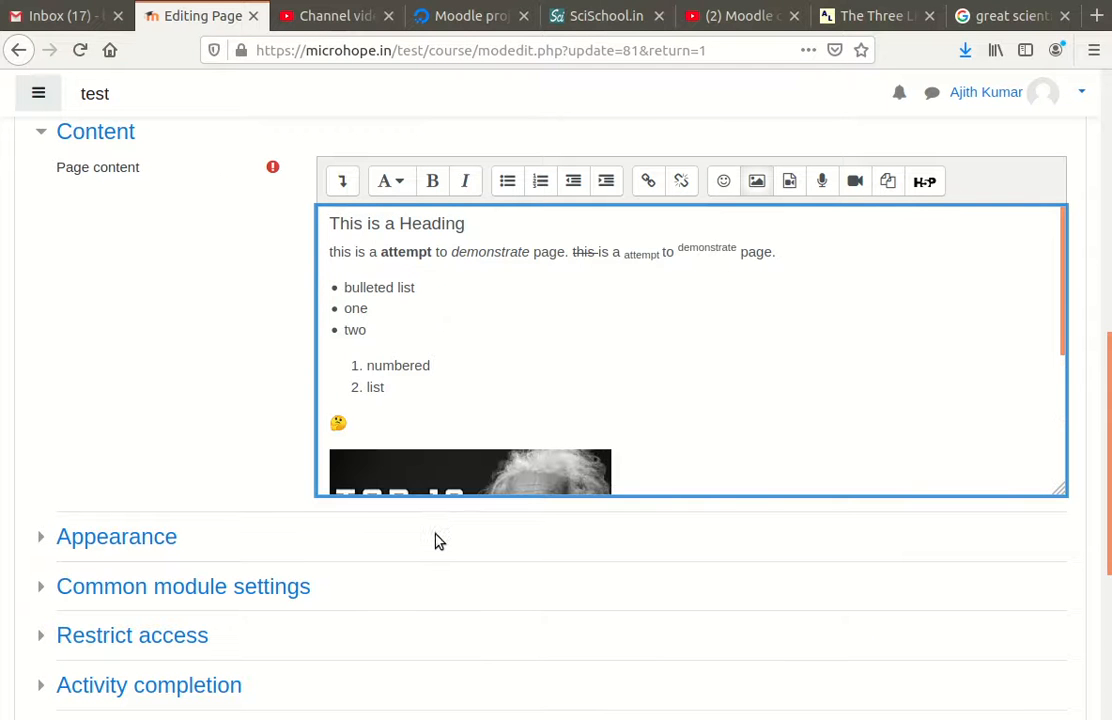
Step: Review the pasted picture's properties, save it without marking it as decorative only, and add an empty line below the picture
scroll(571, 427, down, 3)
scroll(574, 432, down, 1)
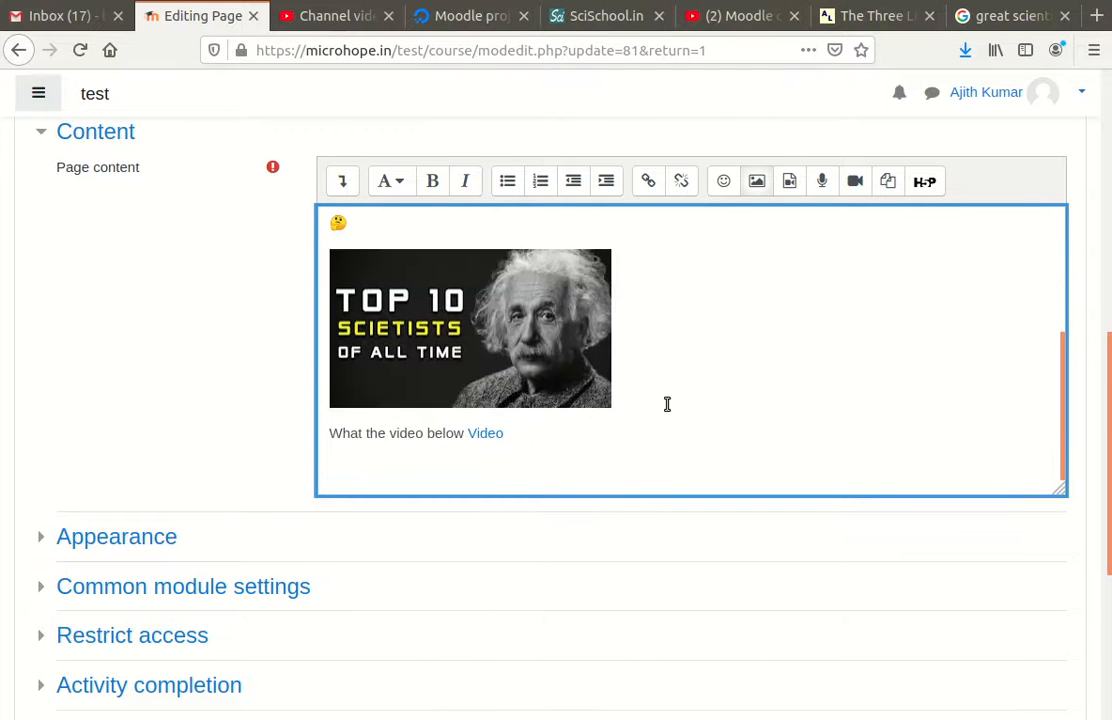
click(453, 348)
double_click(453, 348)
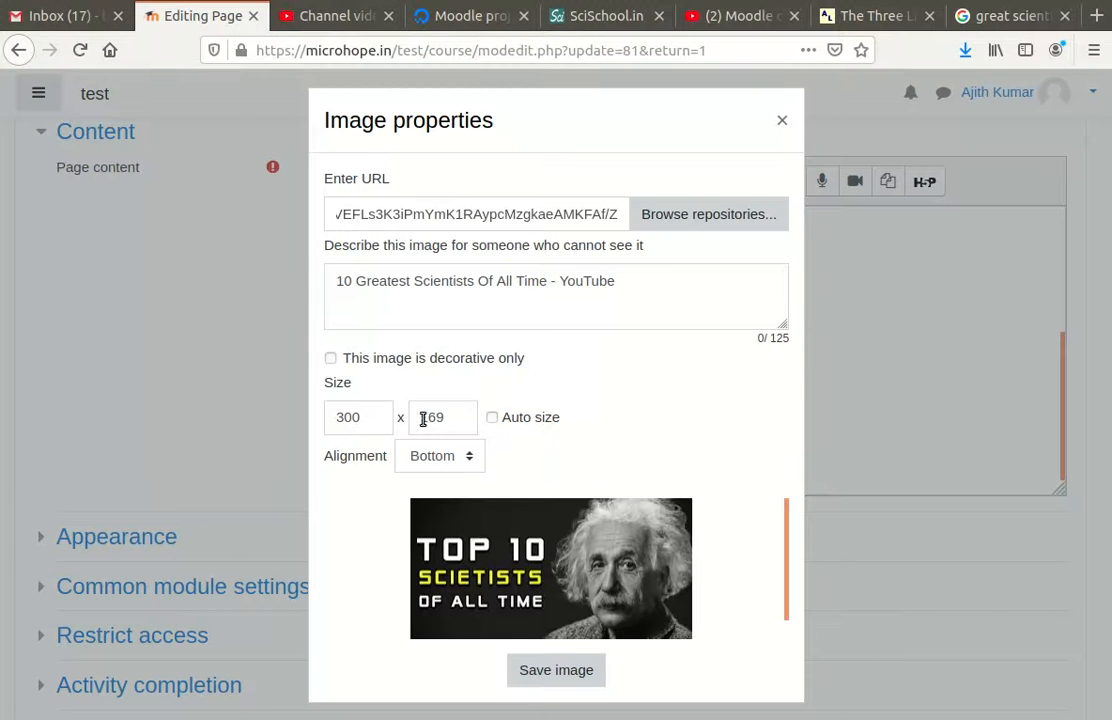
click(330, 359)
click(331, 359)
click(557, 670)
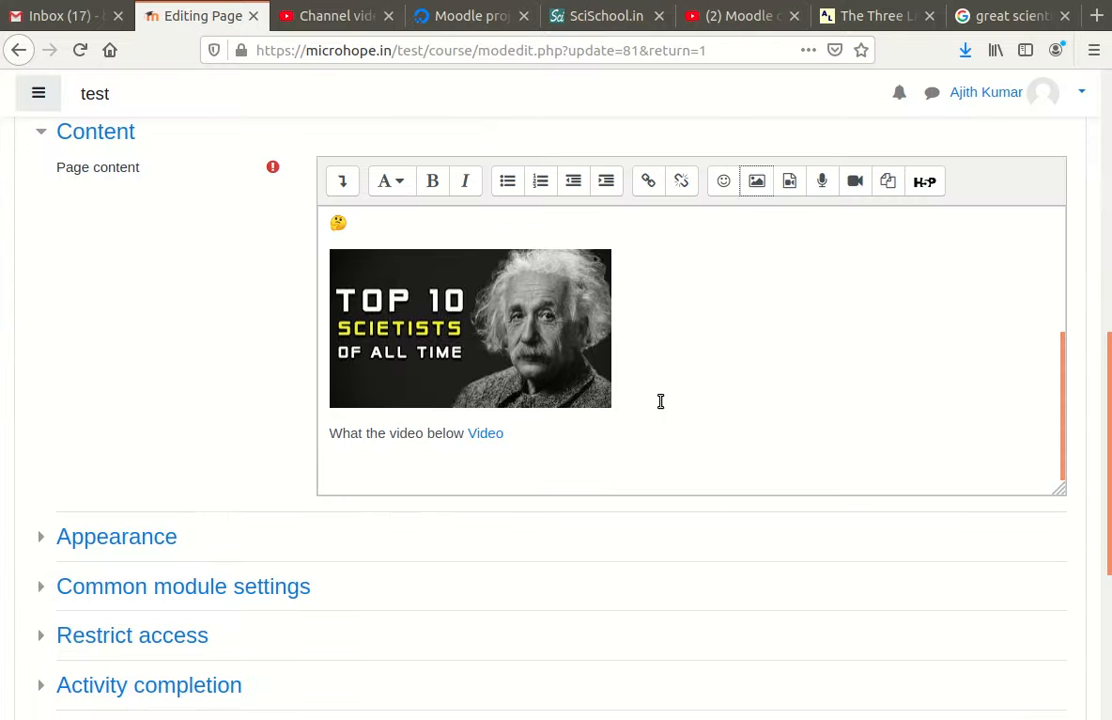
click(679, 393)
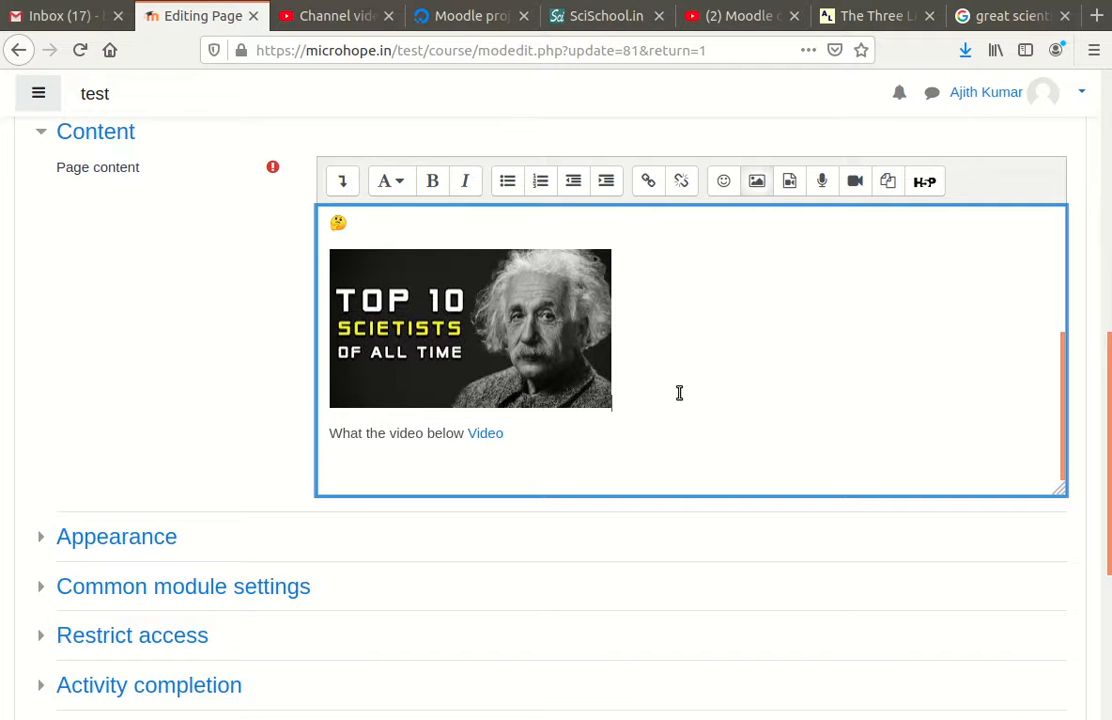
key(Return)
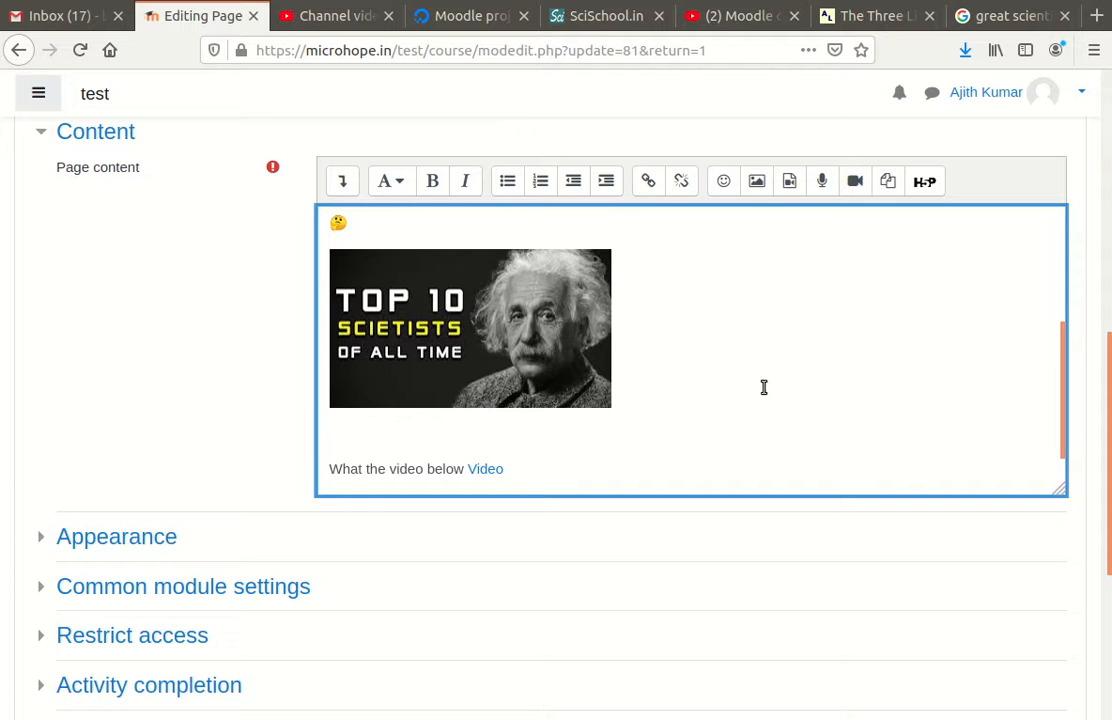
click(703, 377)
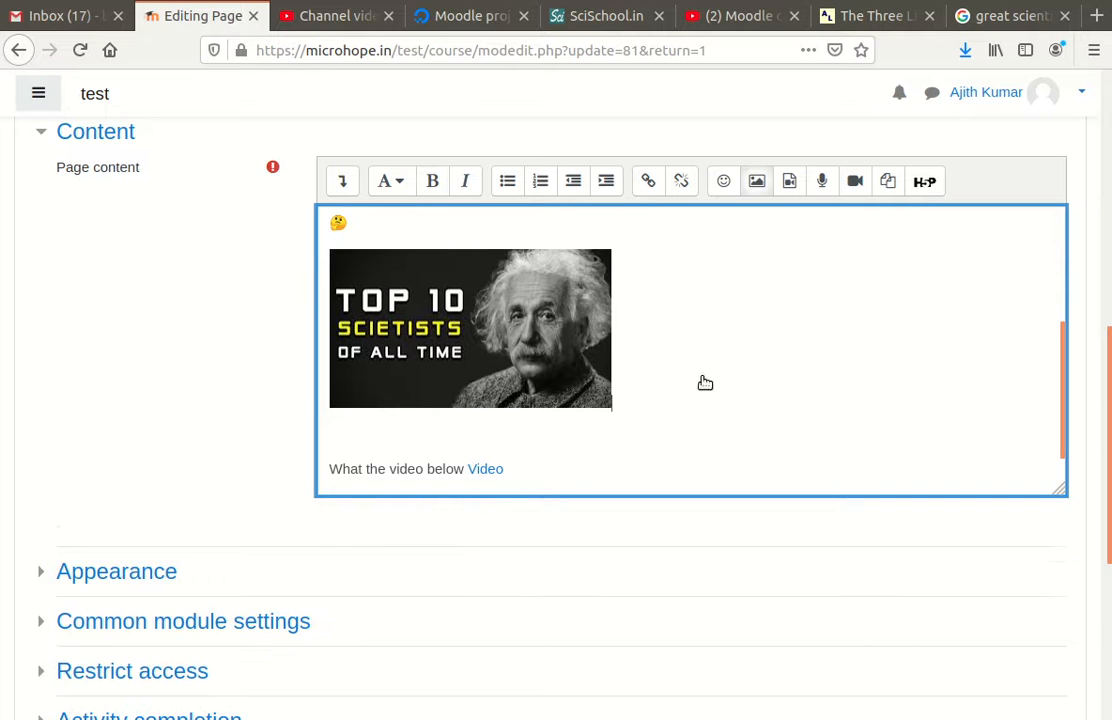
key(ctrl+v)
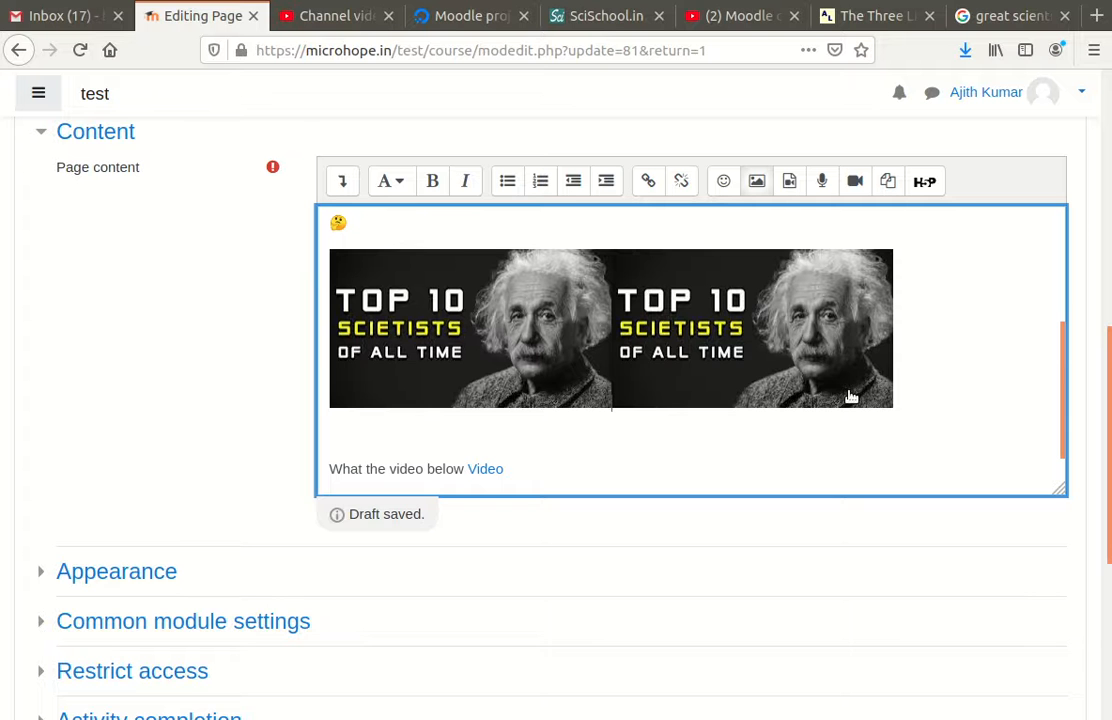
key(ctrl+z)
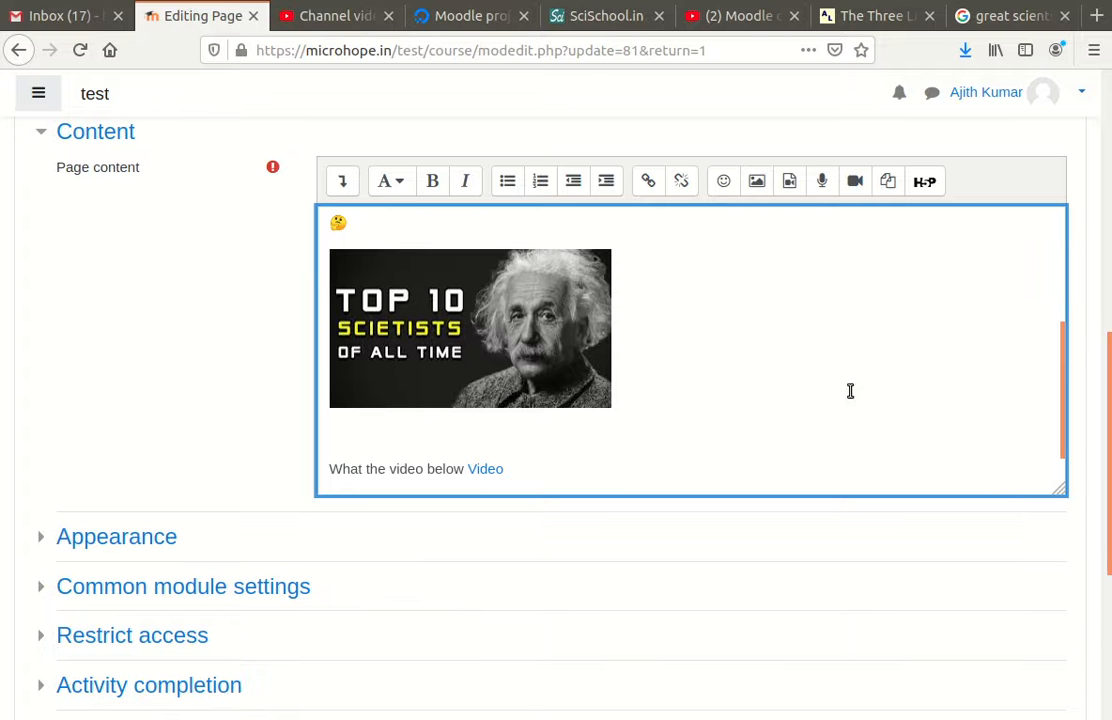
Step: Copy the Marie Curie portrait from the Google image results and paste it beside the Einstein picture in the page content
click(1003, 17)
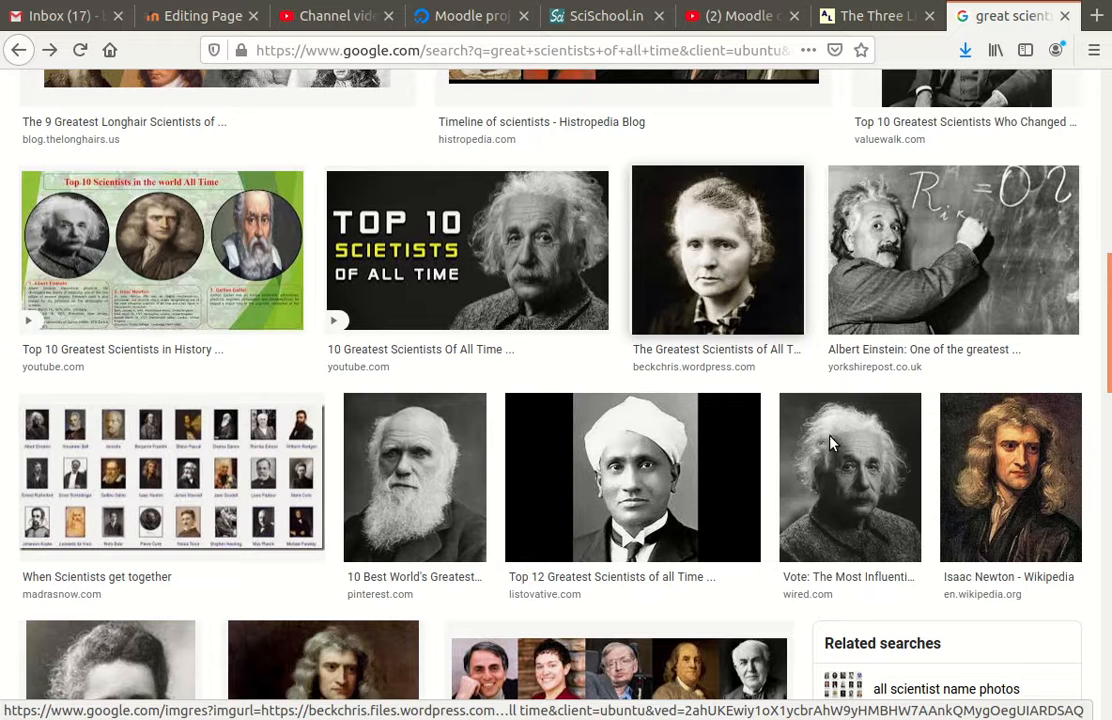
click(208, 18)
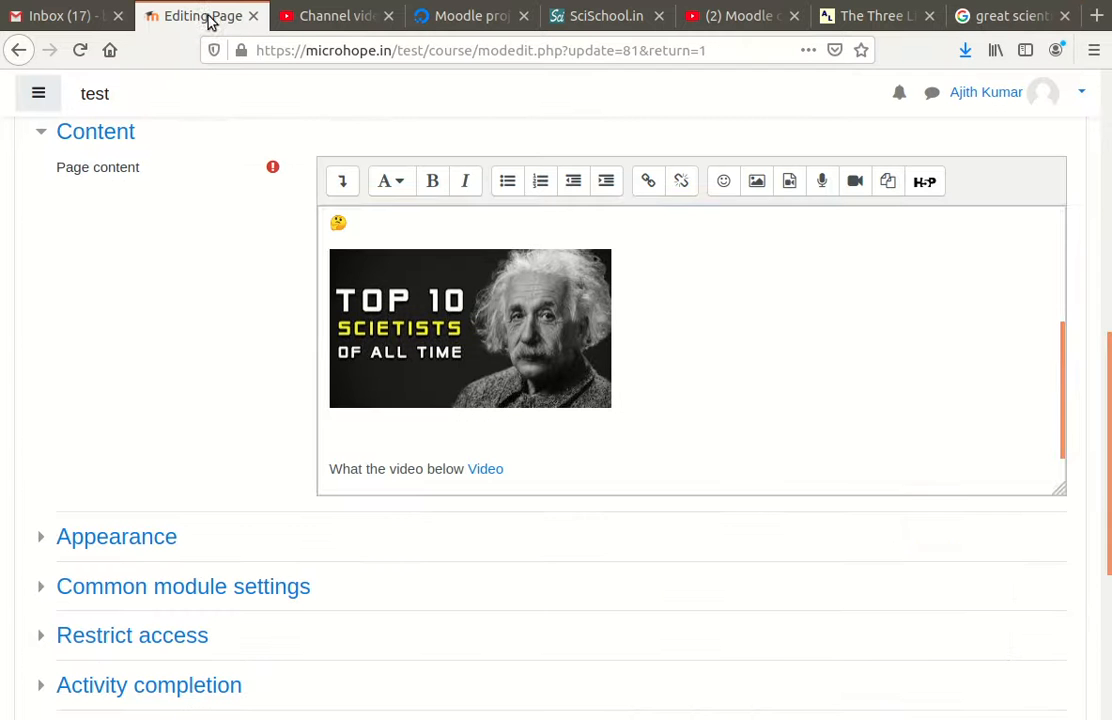
click(626, 365)
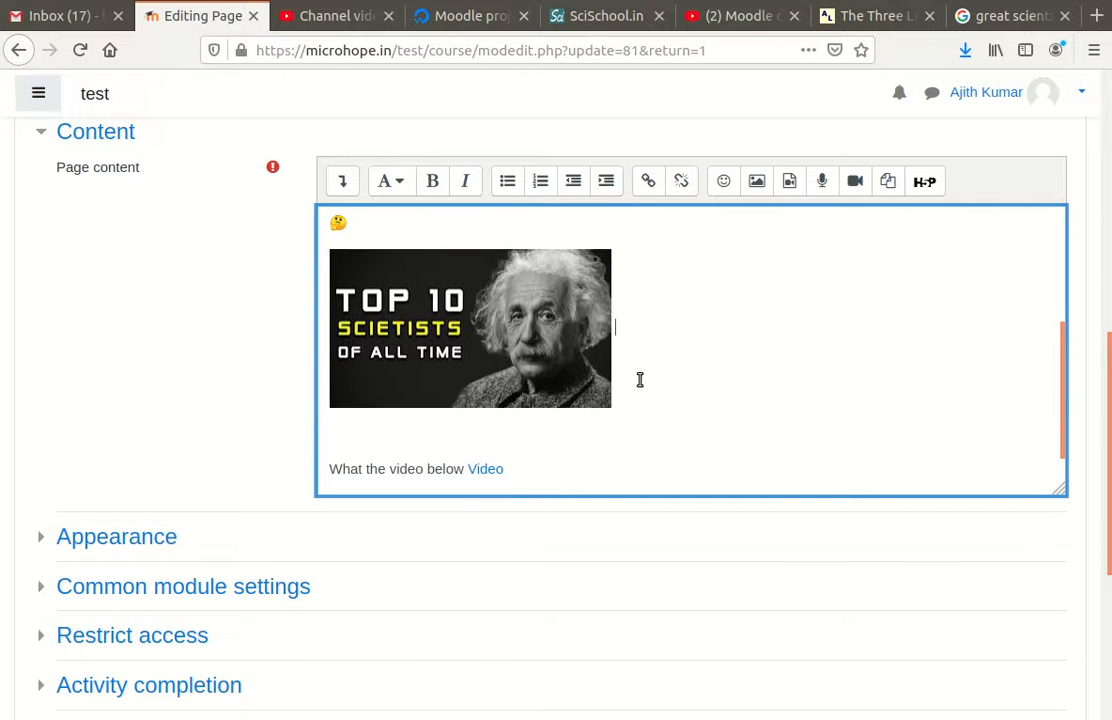
key(ctrl+v)
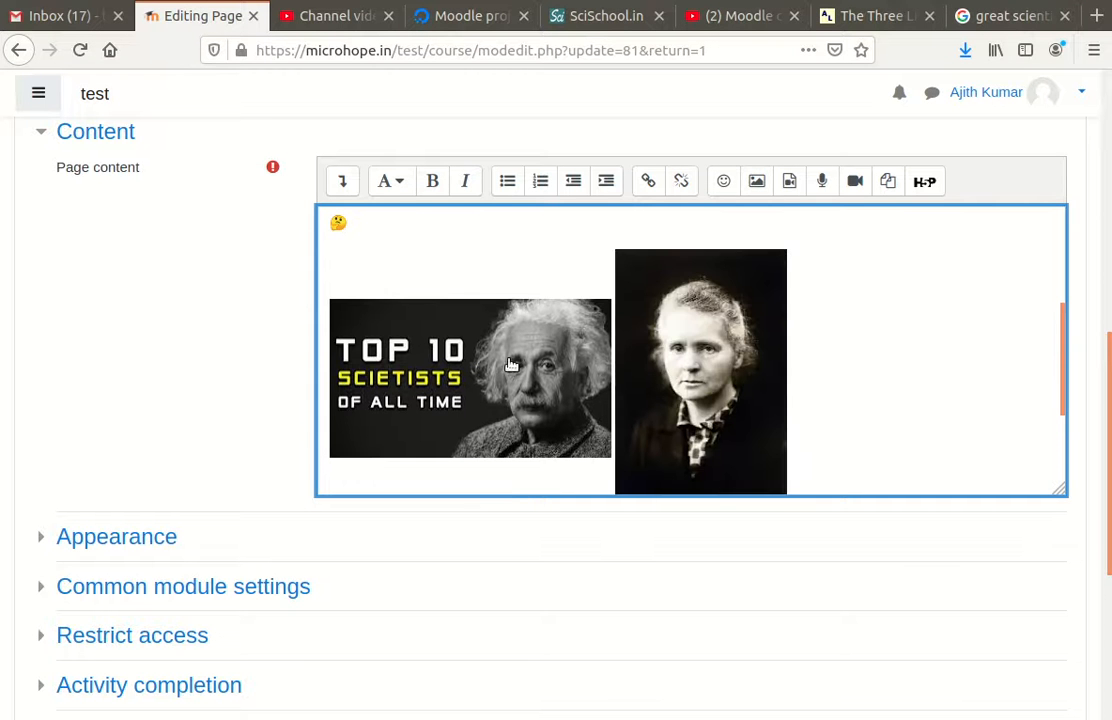
Step: Delete the Marie Curie portrait beside the Einstein picture in the page content
scroll(608, 390, down, 1)
scroll(650, 387, up, 2)
scroll(737, 367, down, 2)
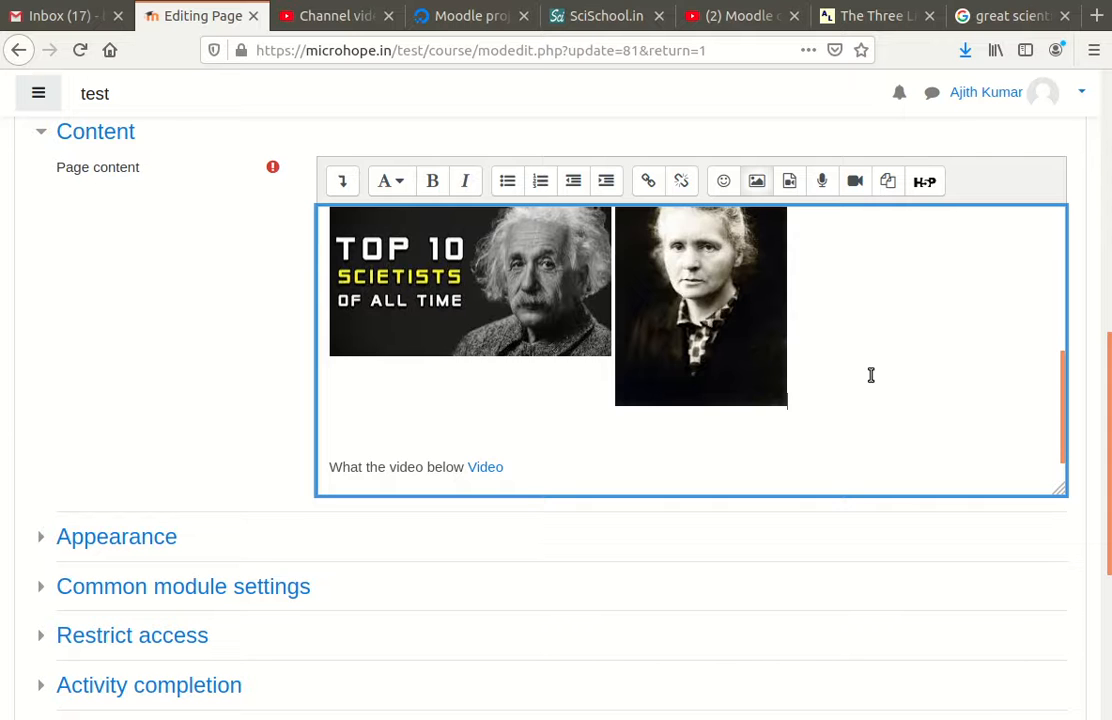
key(BackSpace)
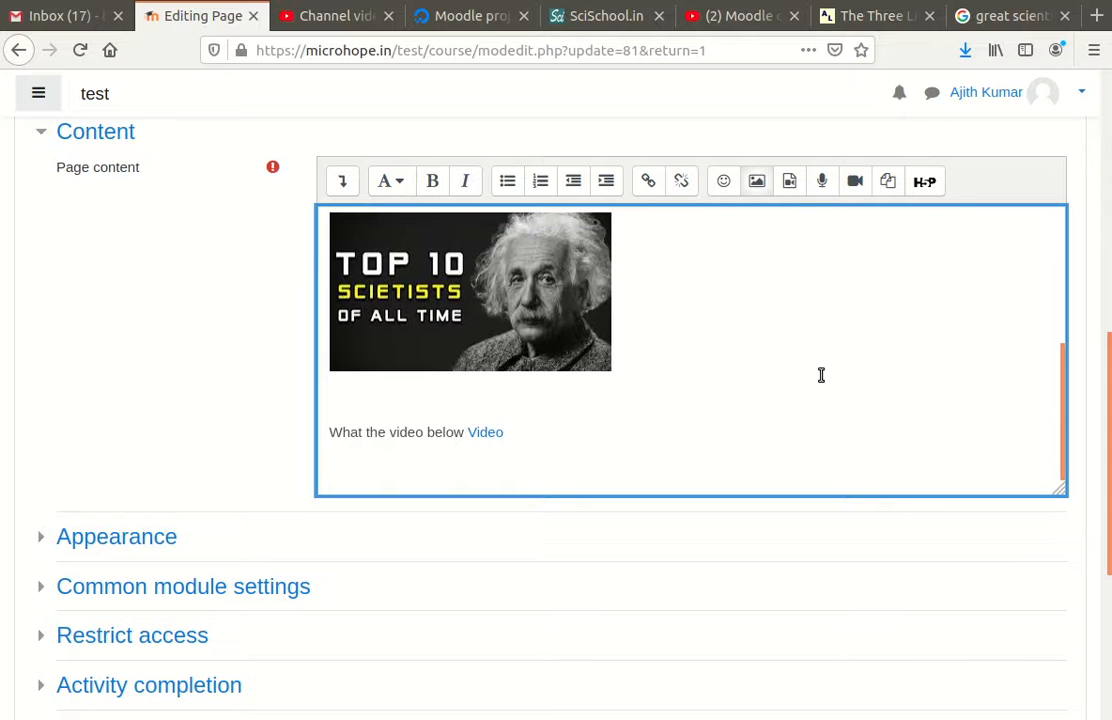
Step: Set the Einstein picture's alignment to Left and save the image
scroll(821, 375, up, 2)
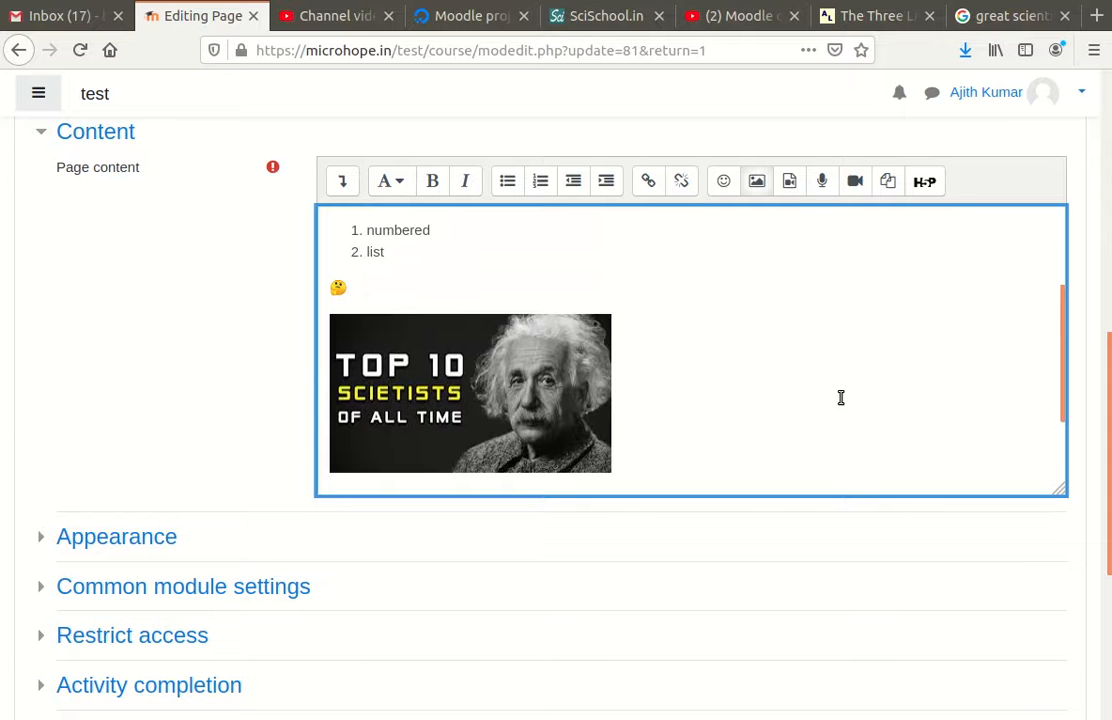
double_click(508, 376)
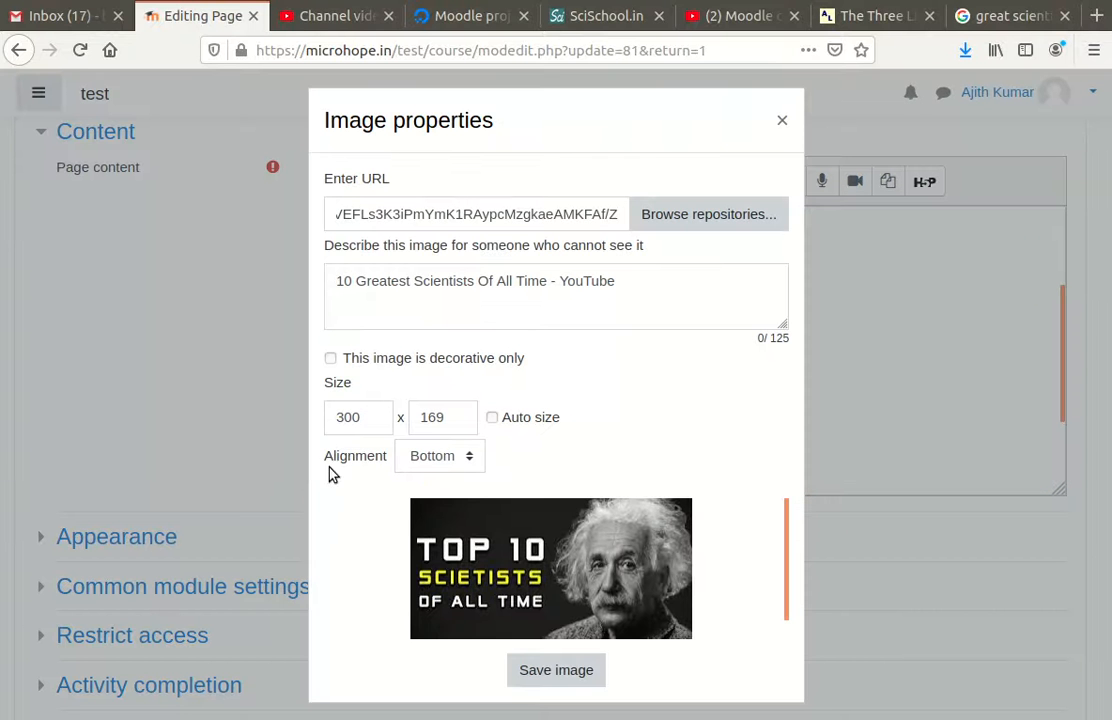
click(465, 467)
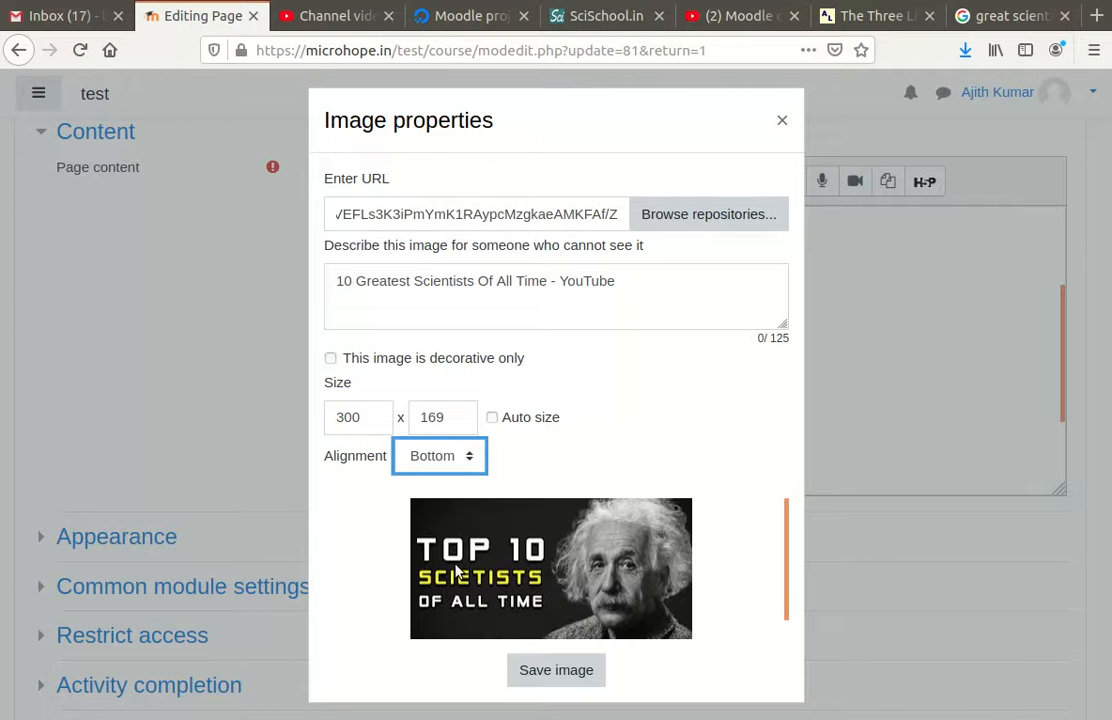
key(Down)
click(570, 669)
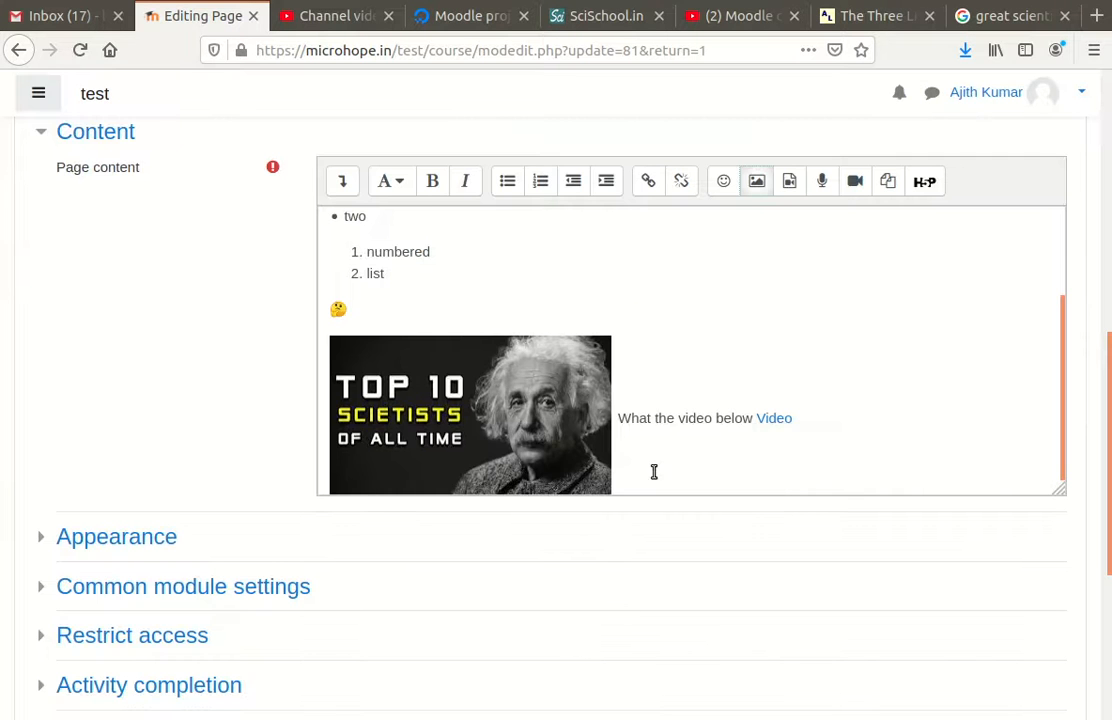
scroll(639, 440, up, 2)
scroll(642, 420, down, 2)
Step: Copy the opening paragraph of "The Three Little Pigs" story page and paste it beside the Einstein picture
click(633, 359)
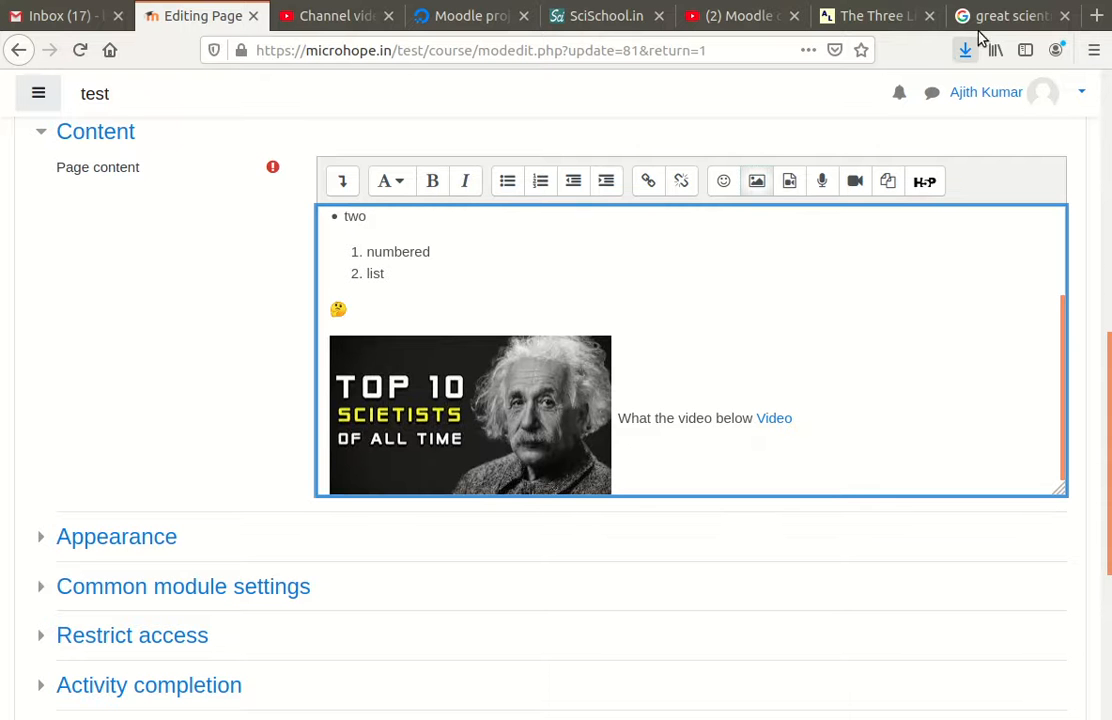
click(876, 17)
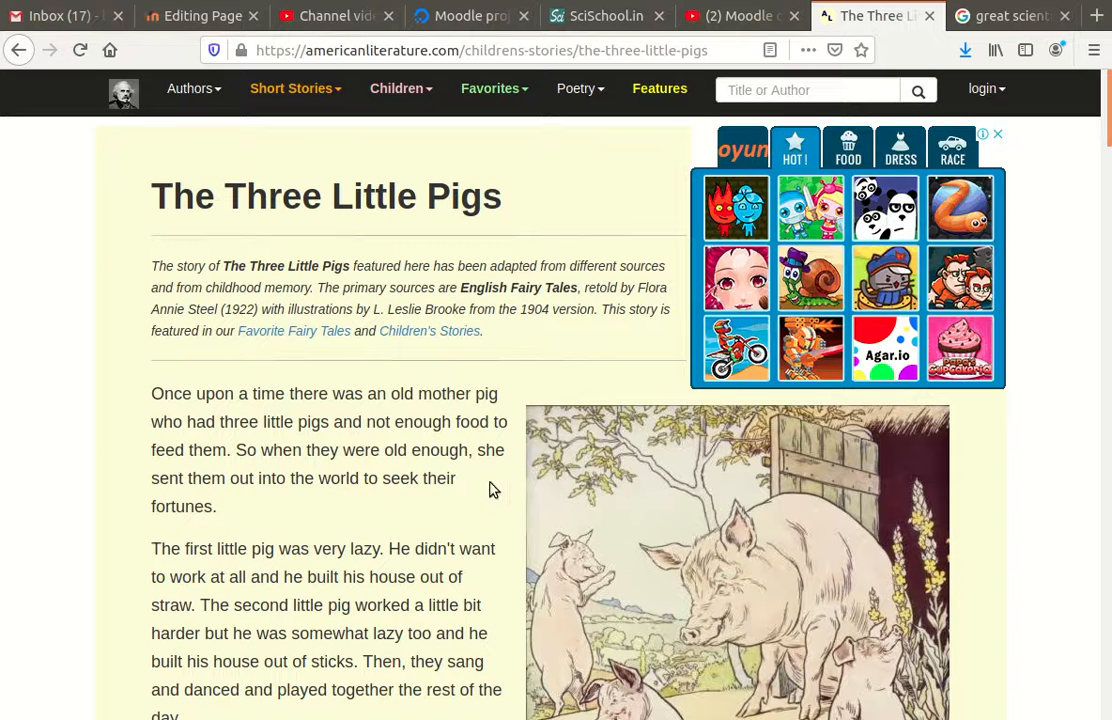
drag(217, 507, 230, 412)
key(ctrl+c)
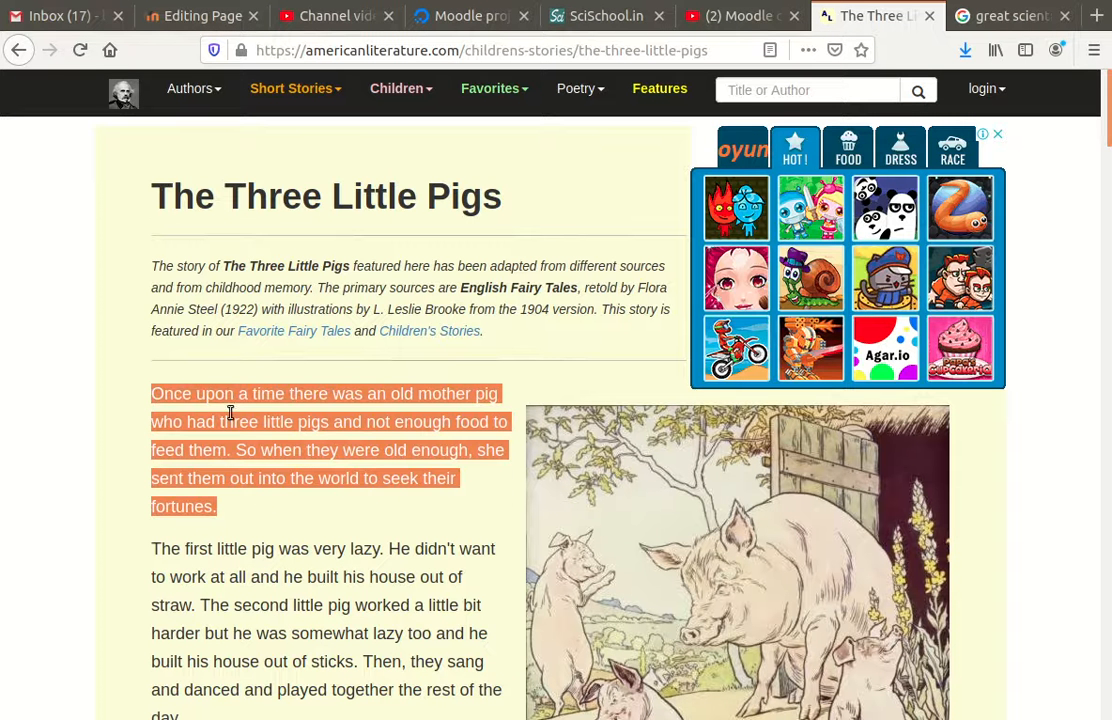
click(181, 17)
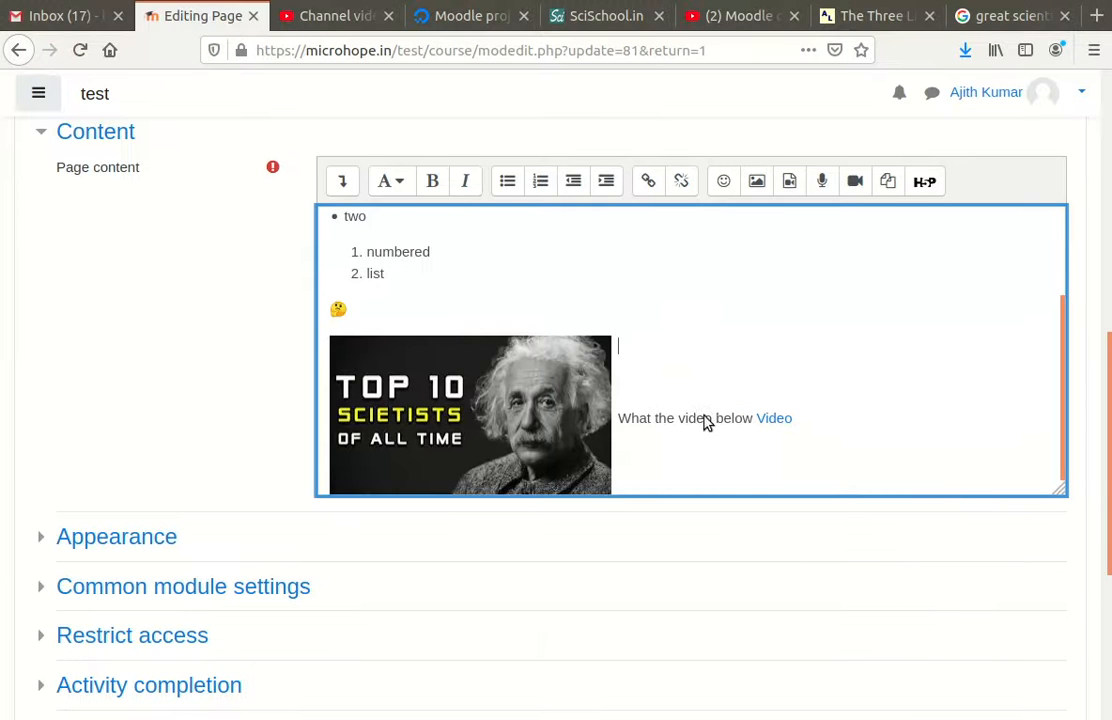
key(ctrl+v)
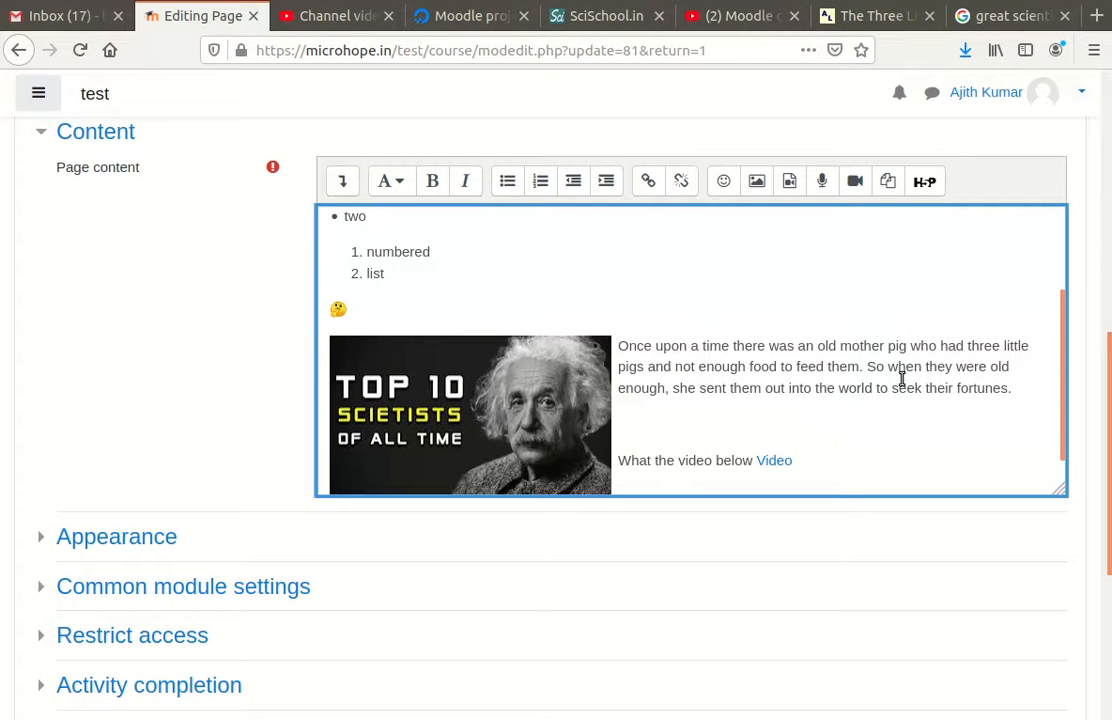
Step: Paste the story paragraph twice more and join the copies into one continuous paragraph that wraps around the Einstein picture
click(646, 418)
key(ctrl+v)
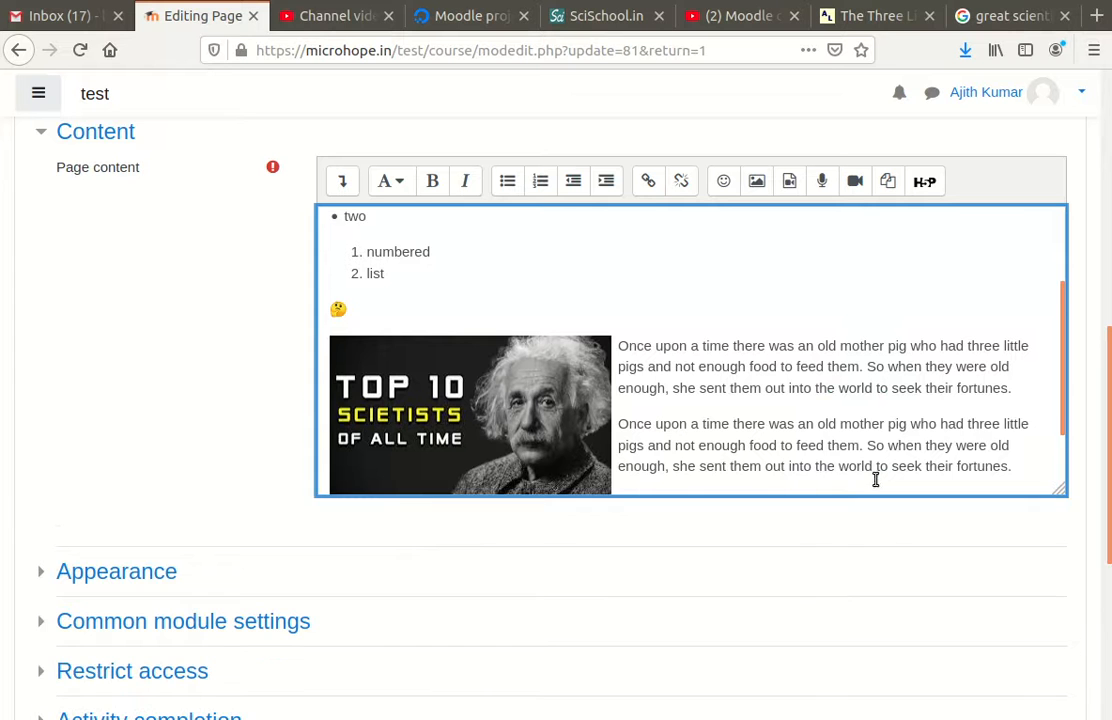
scroll(668, 447, down, 2)
key(Down)
key(Down)
key(End)
key(Up)
key(Up)
key(Up)
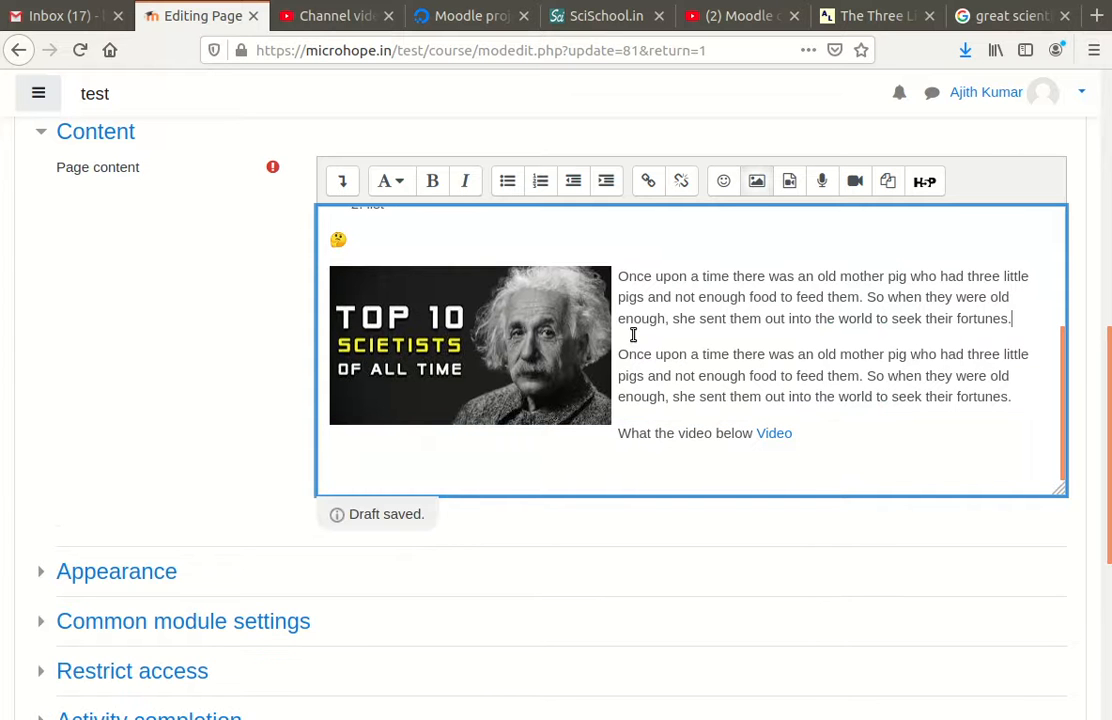
key(Delete)
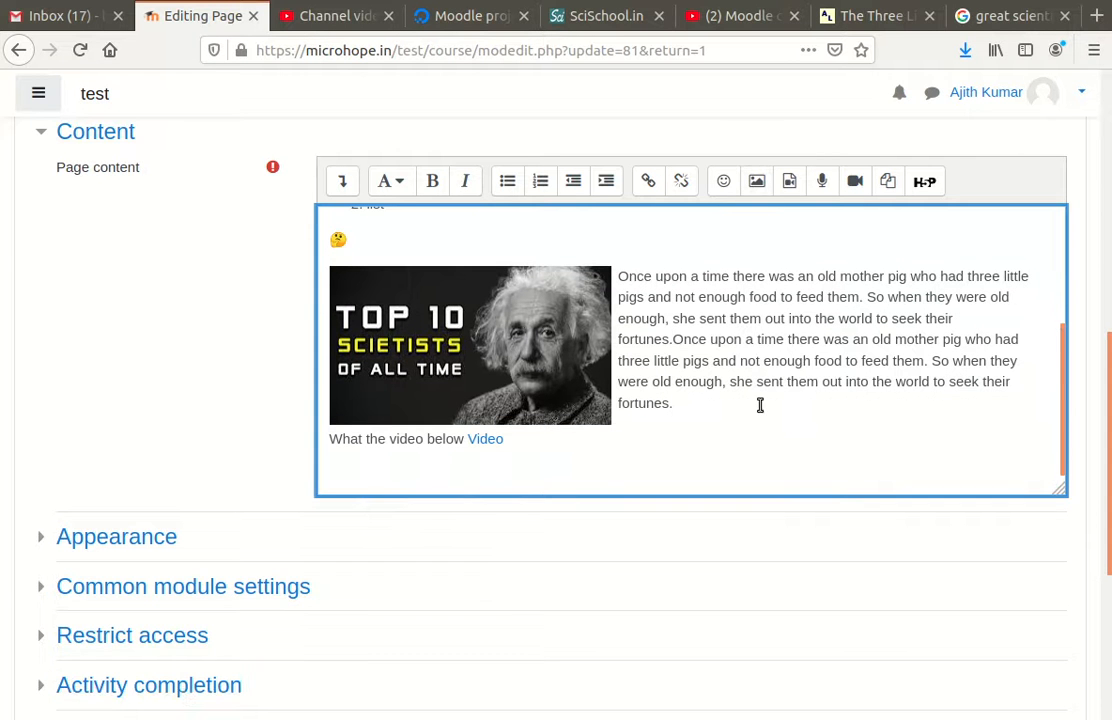
key(ctrl+v)
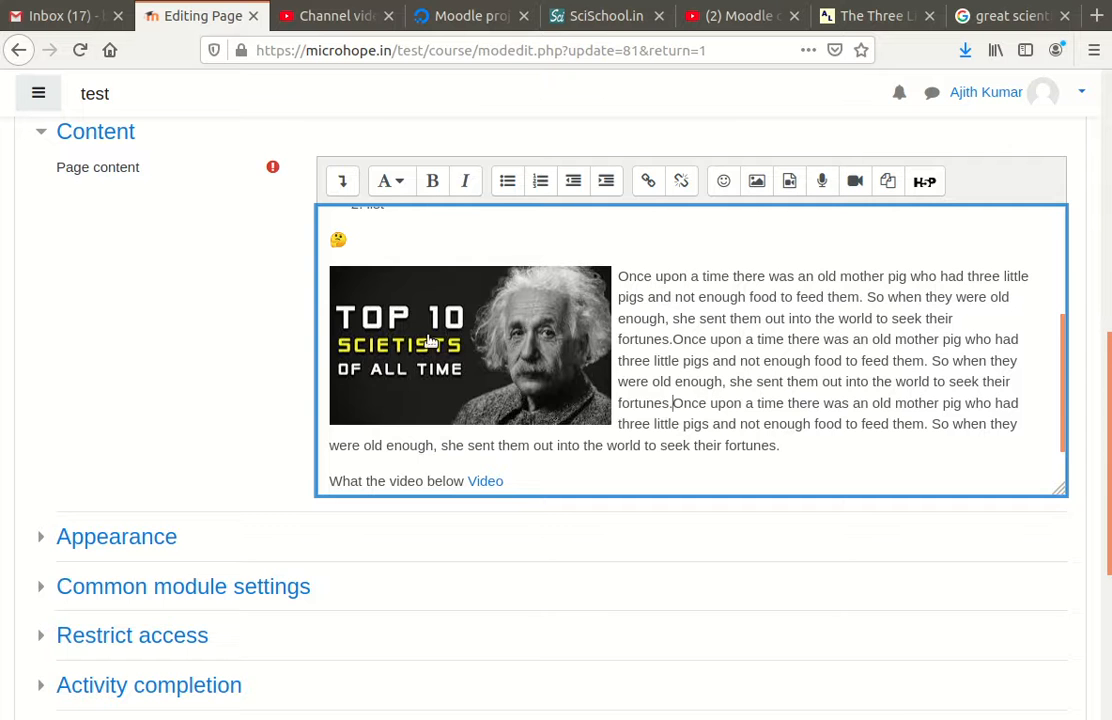
Step: Change the Einstein picture's alignment to Right, save the image and review the text flow around it
double_click(501, 365)
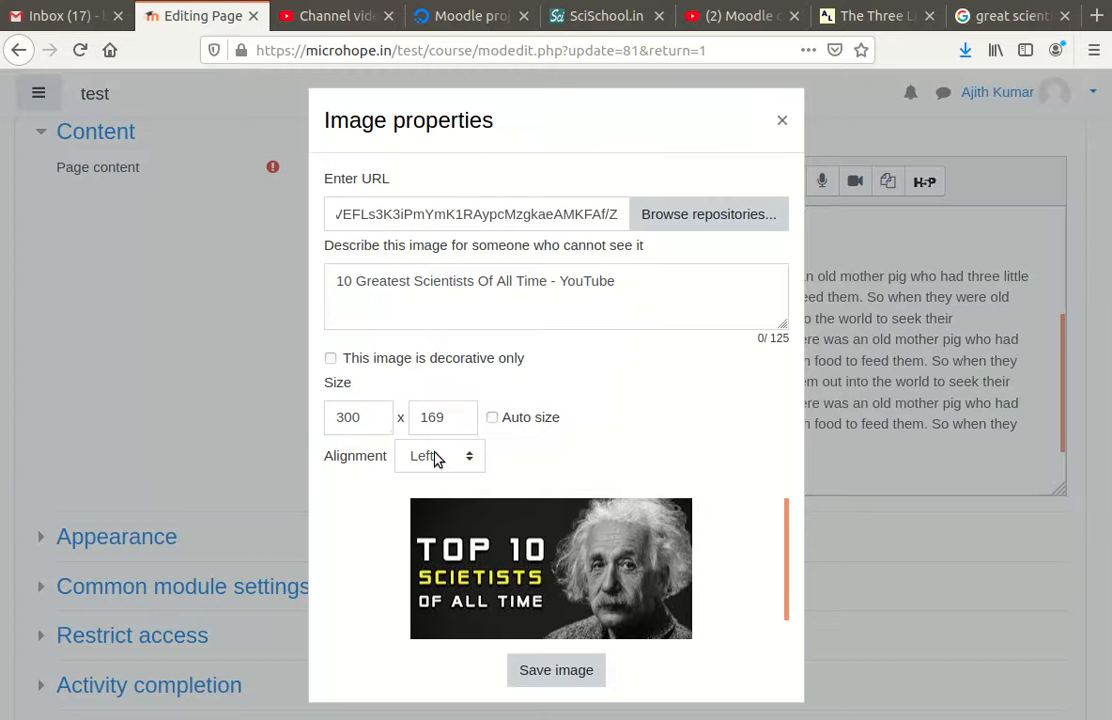
click(434, 456)
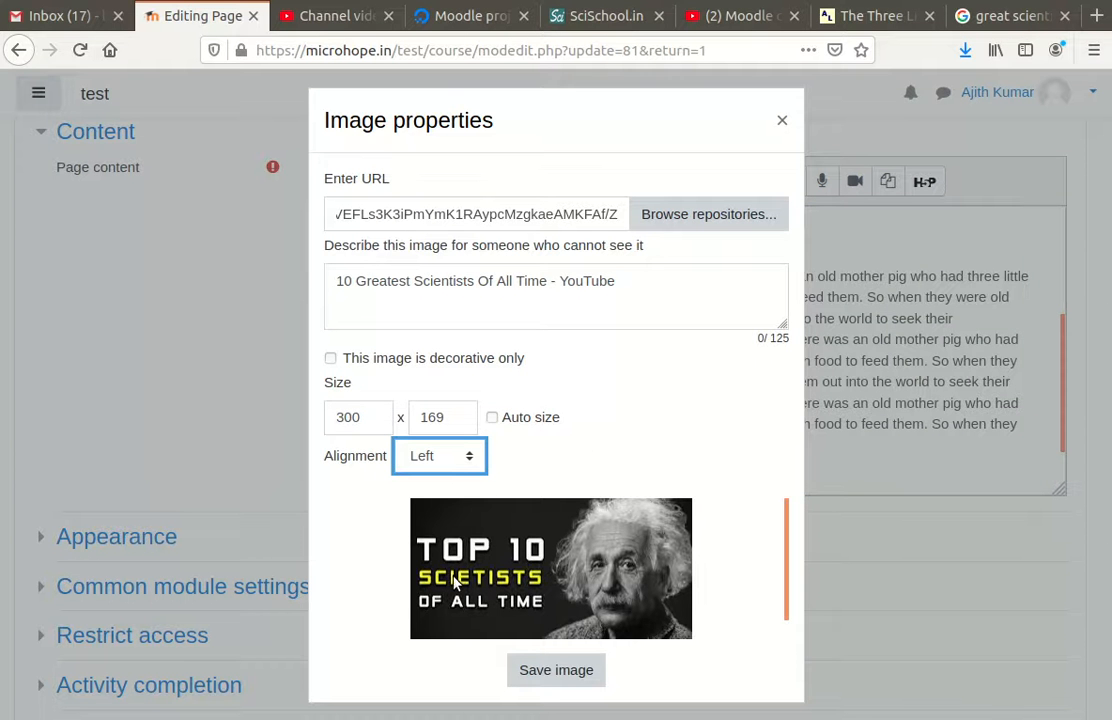
key(Down)
click(568, 673)
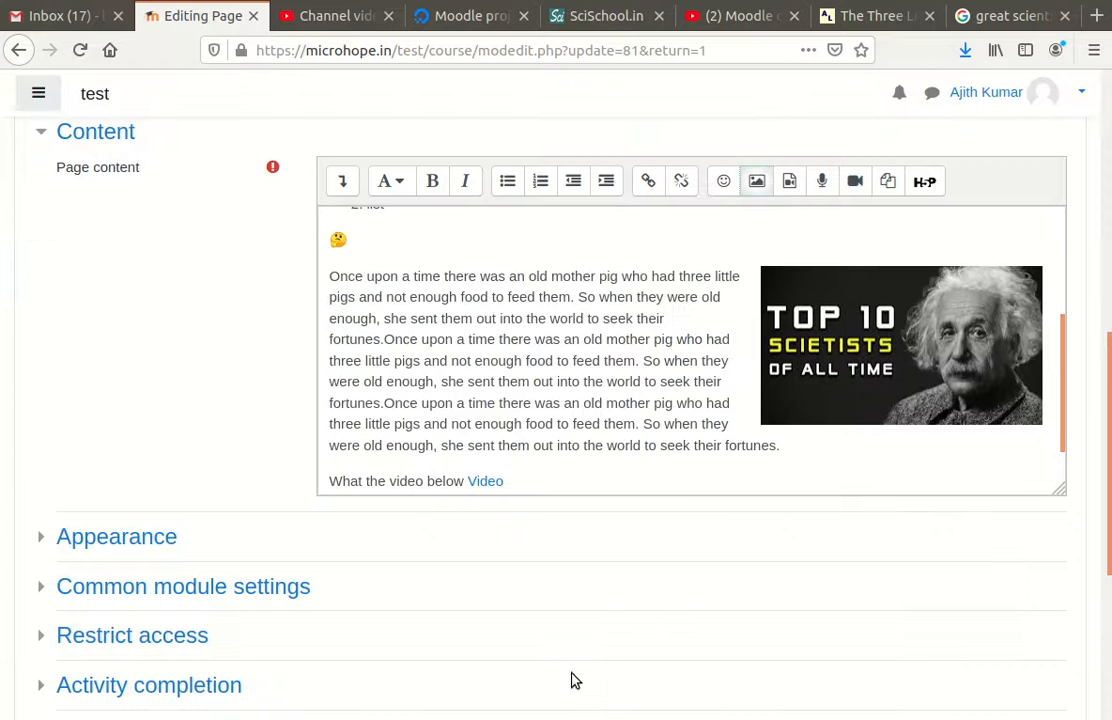
scroll(591, 382, up, 5)
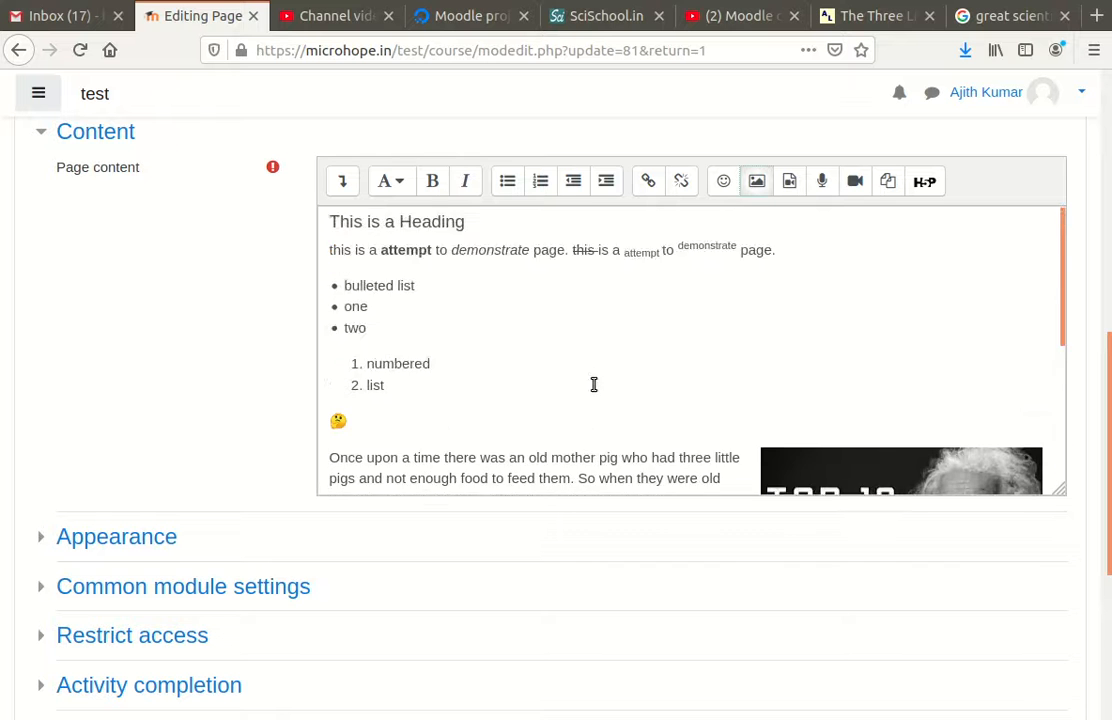
scroll(591, 385, down, 6)
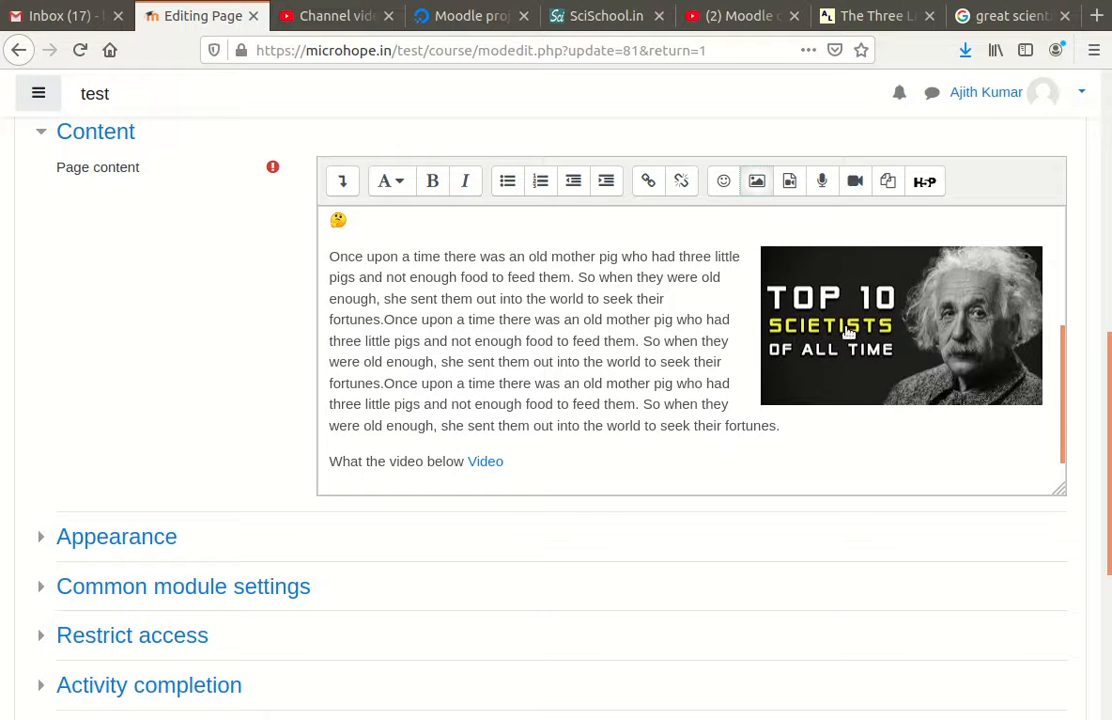
Step: Switch the Einstein picture's alignment back to Left, save the image and check the page content
click(909, 329)
double_click(909, 329)
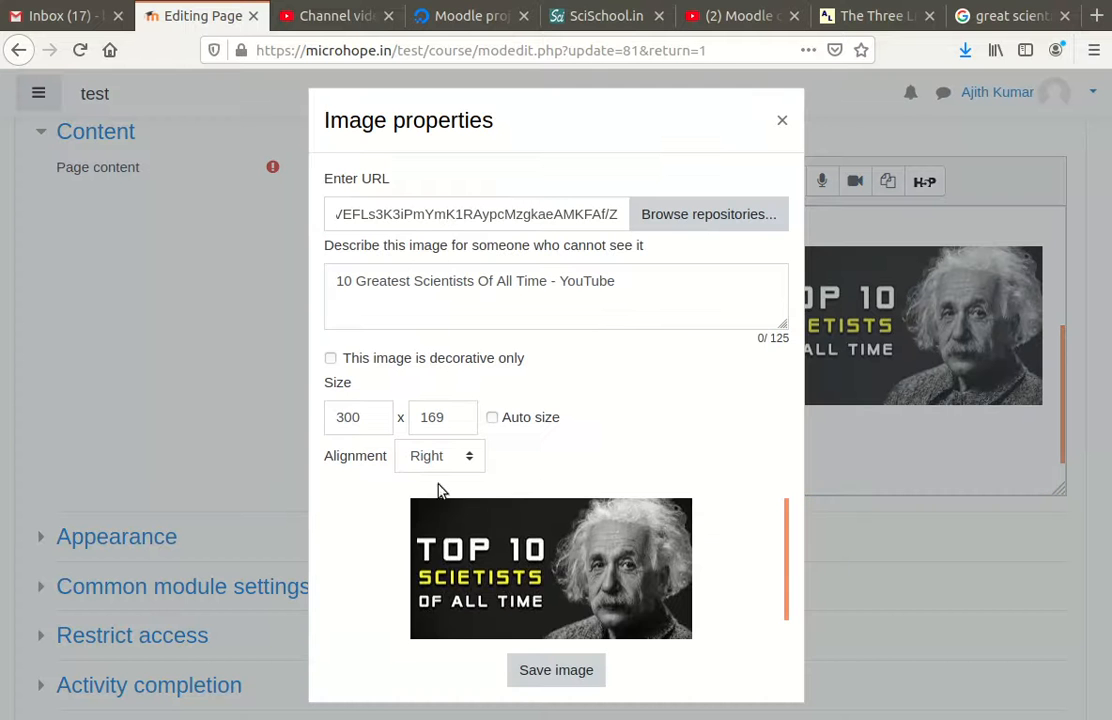
click(446, 458)
key(Up)
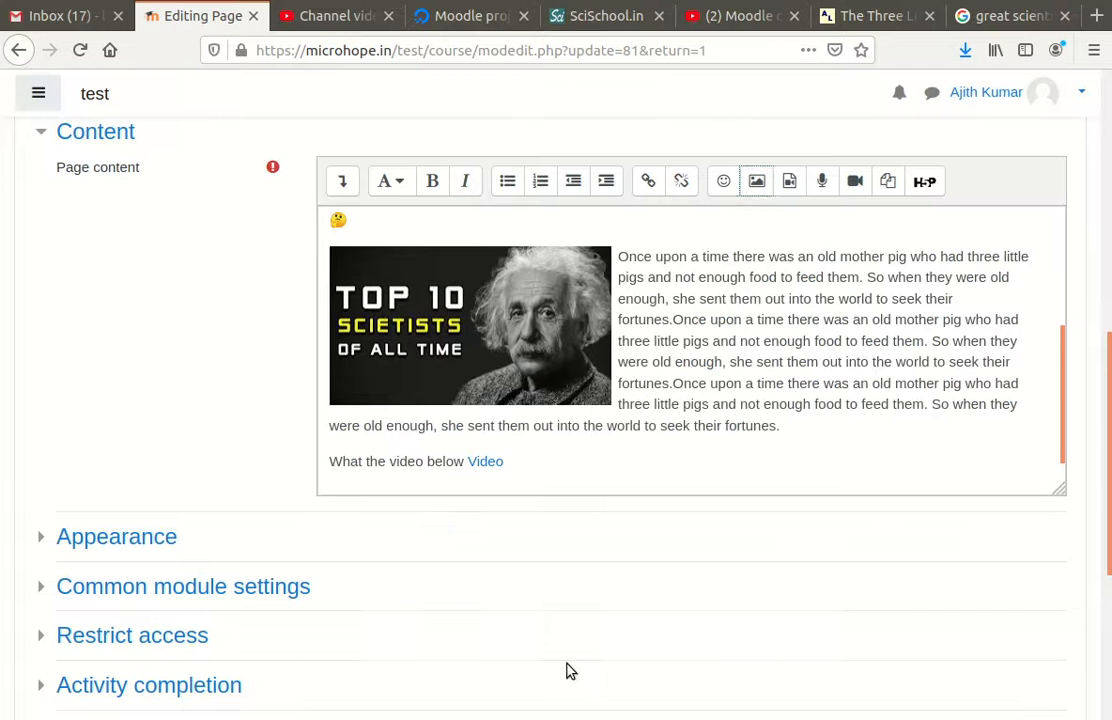
click(566, 670)
scroll(415, 470, up, 3)
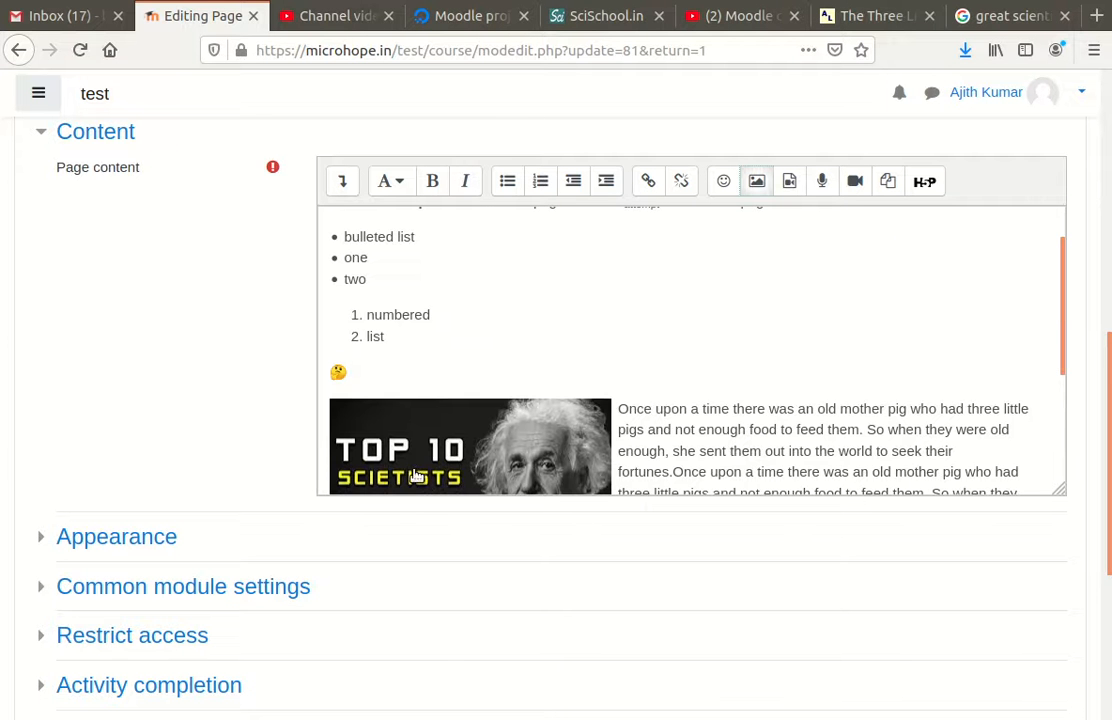
scroll(430, 400, down, 4)
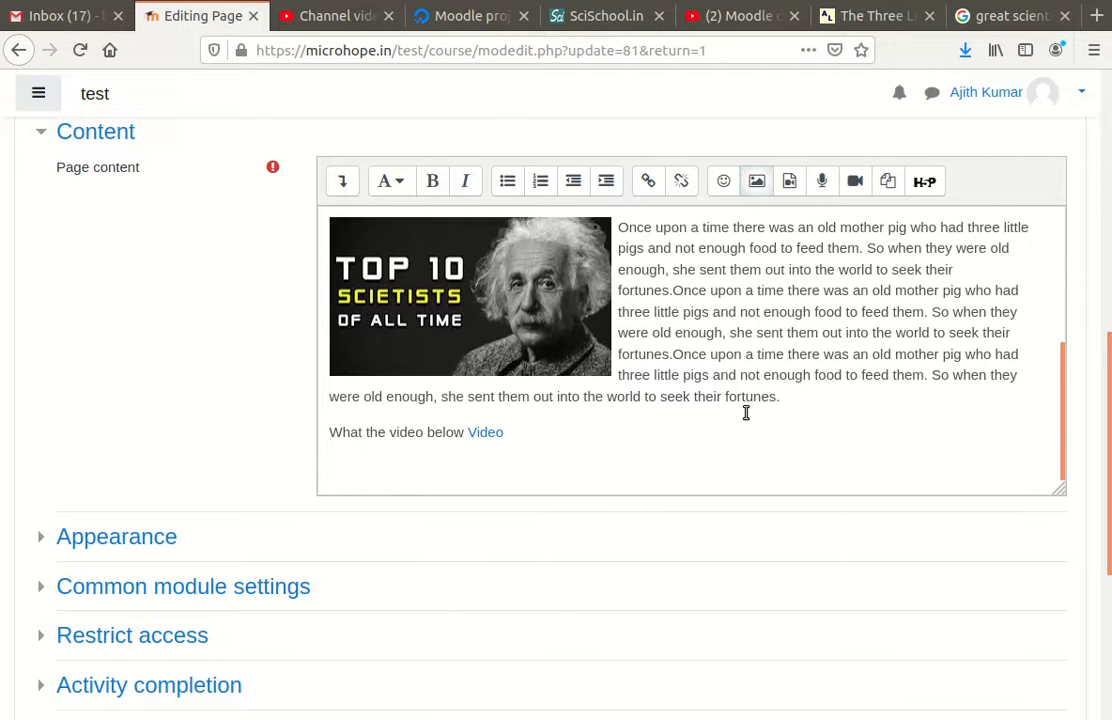
Step: Reveal the editor's additional tools and view the options for inserting media by link, video or audio, without inserting anything
click(342, 180)
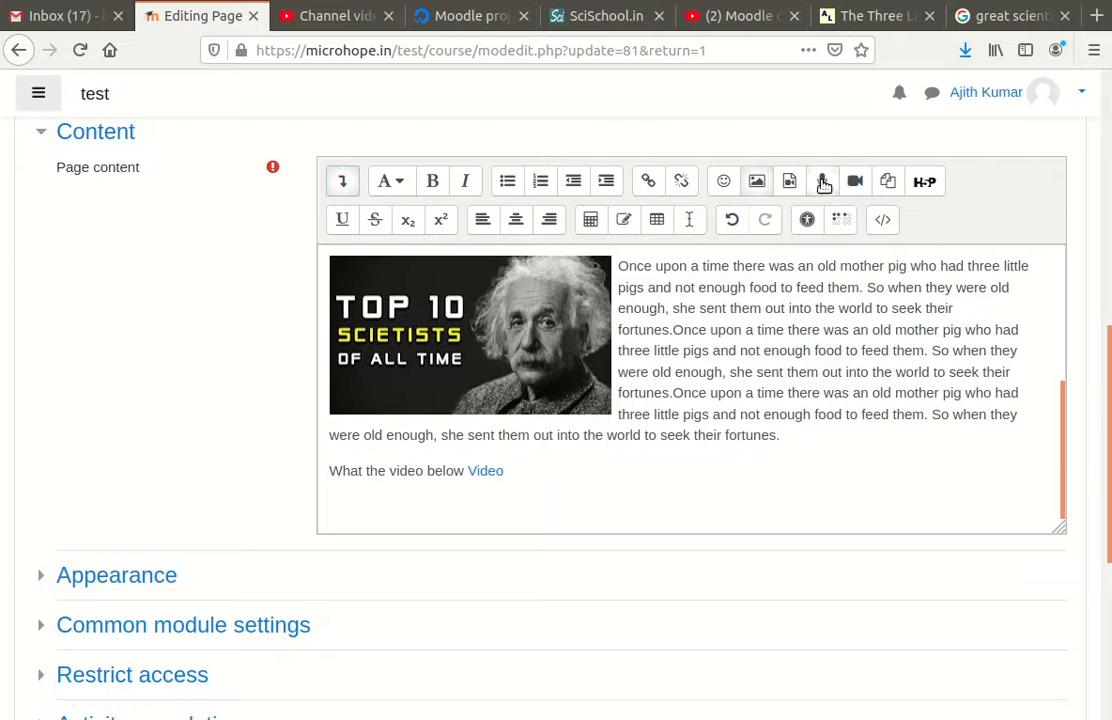
scroll(772, 250, up, 3)
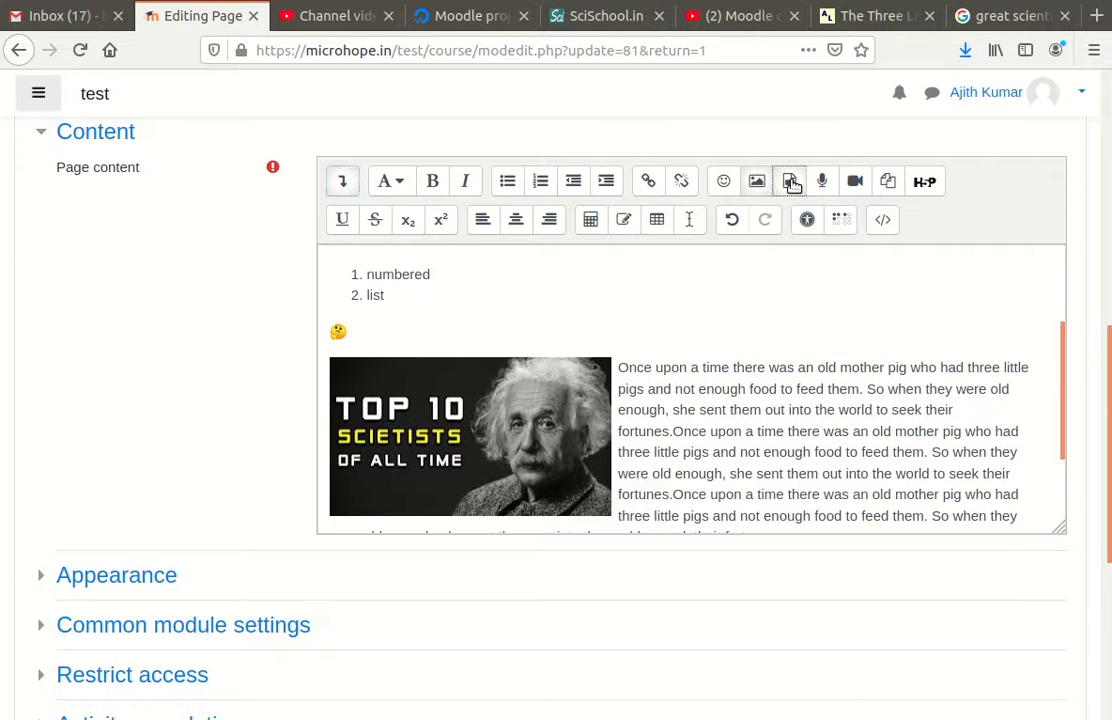
click(790, 183)
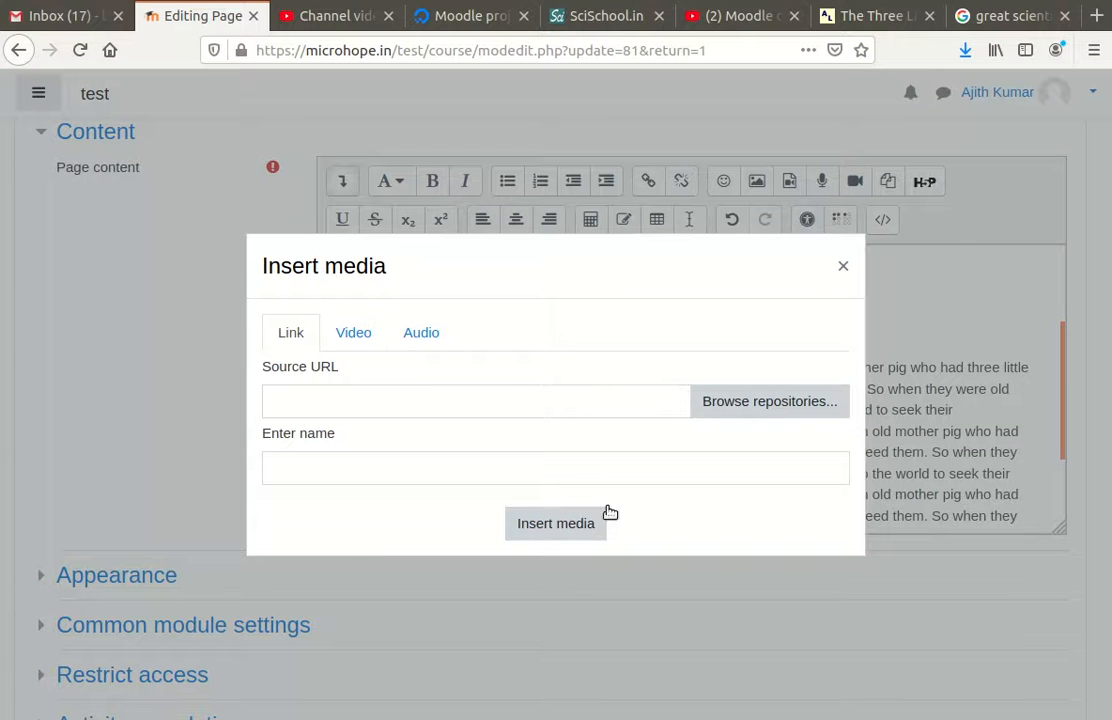
click(843, 268)
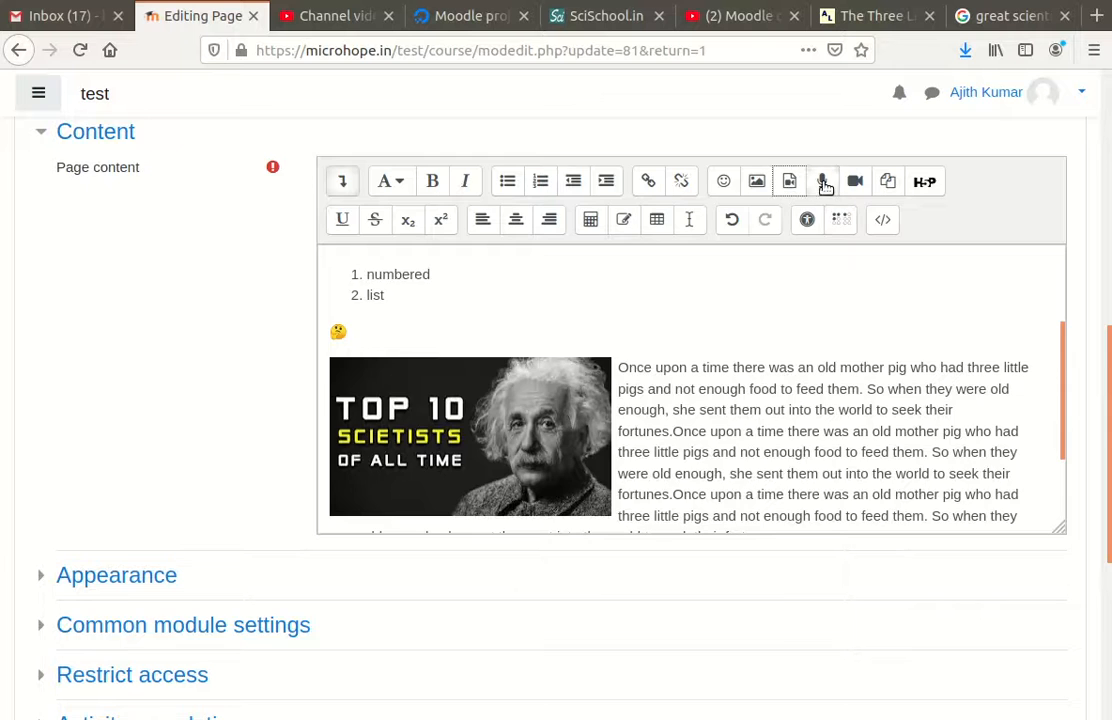
Step: Record a short audio clip and attach it at the start of the story paragraph beside the Einstein picture
click(823, 184)
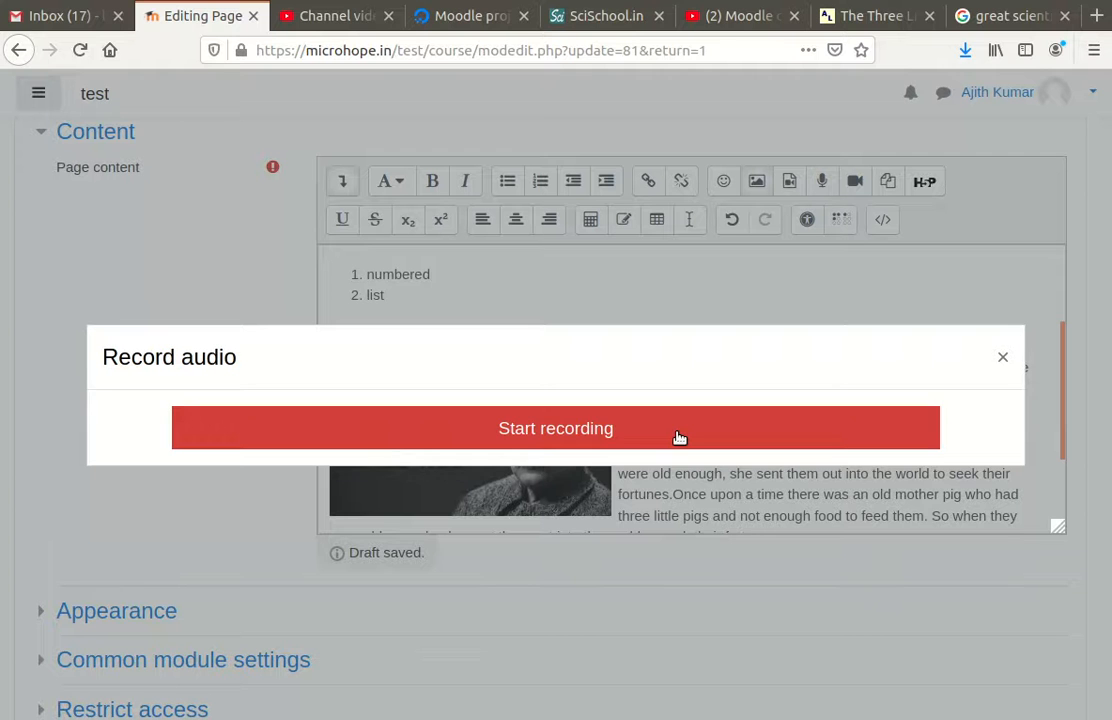
click(679, 437)
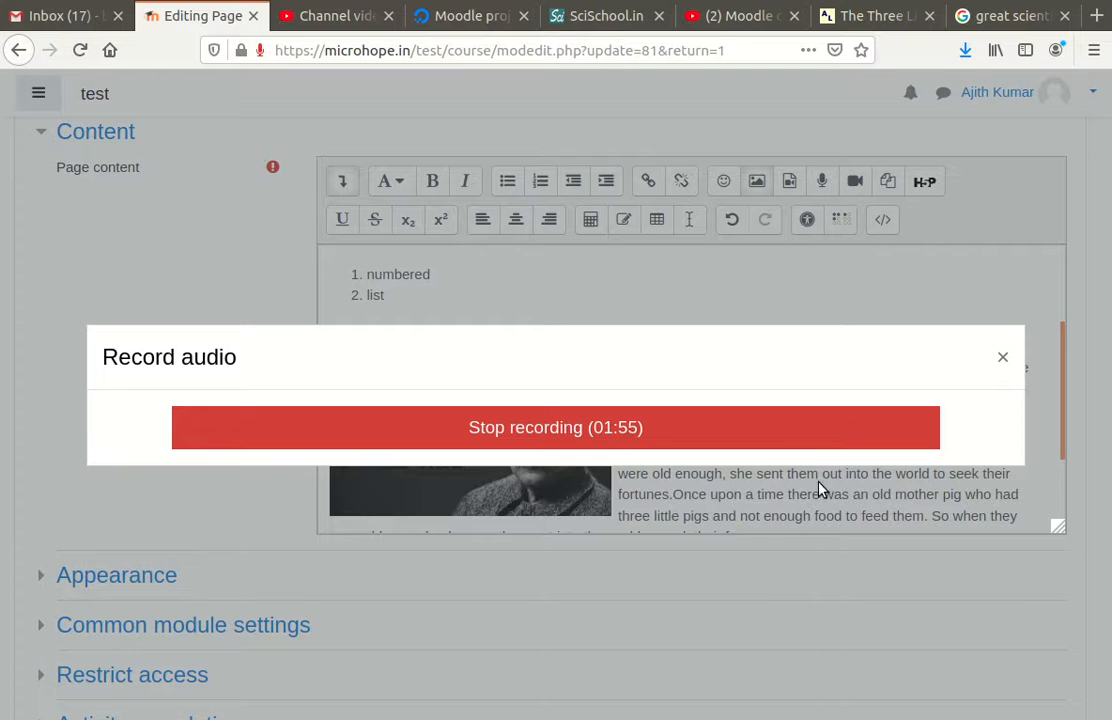
click(723, 442)
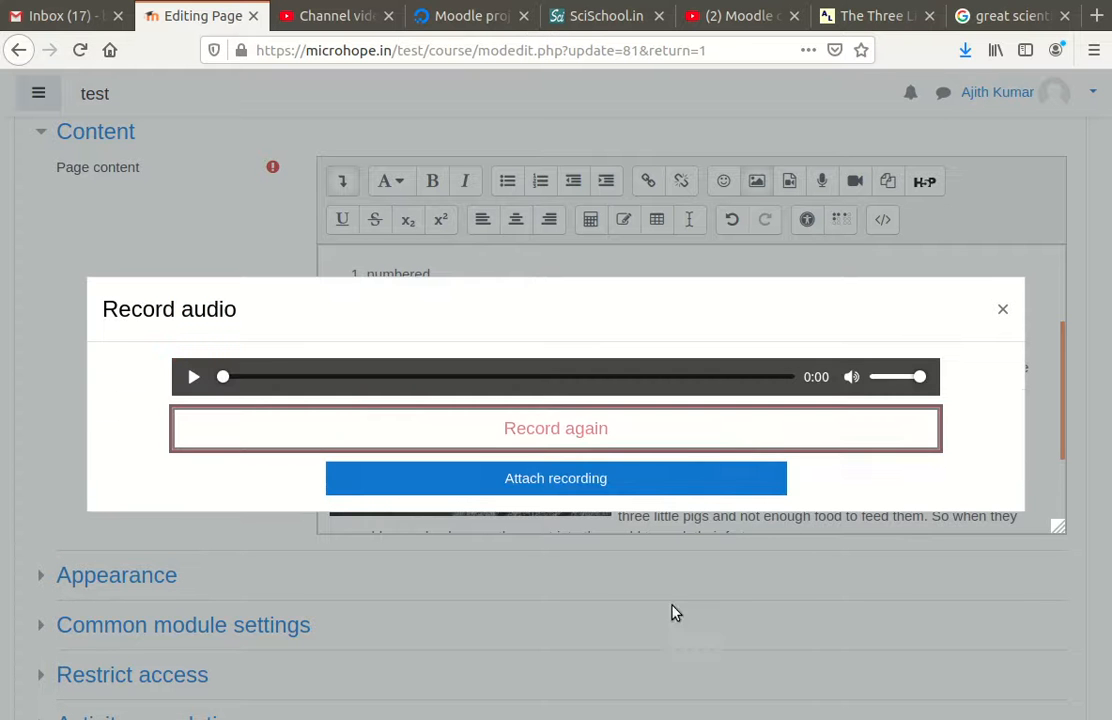
click(561, 480)
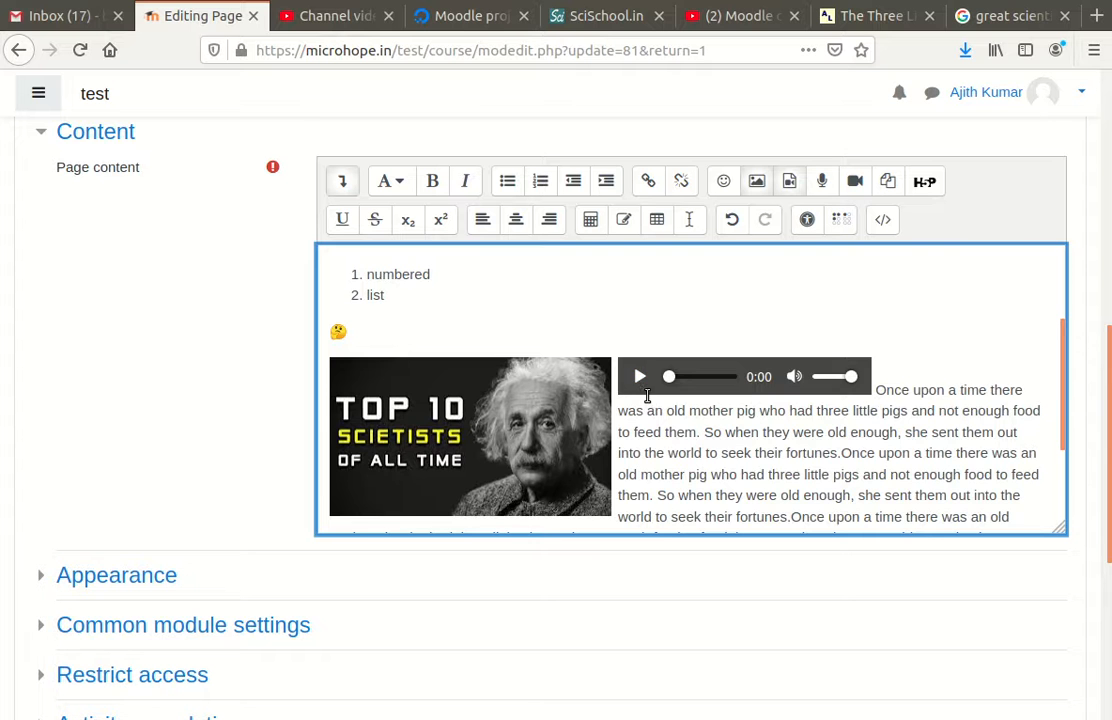
scroll(647, 397, down, 1)
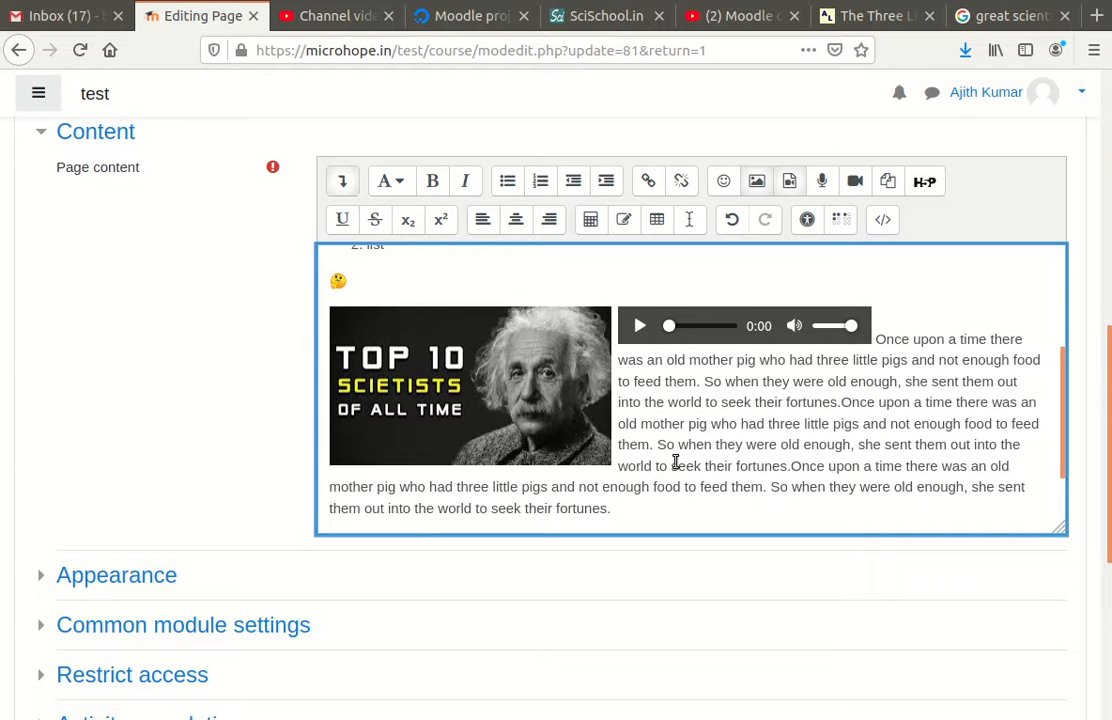
scroll(676, 462, down, 1)
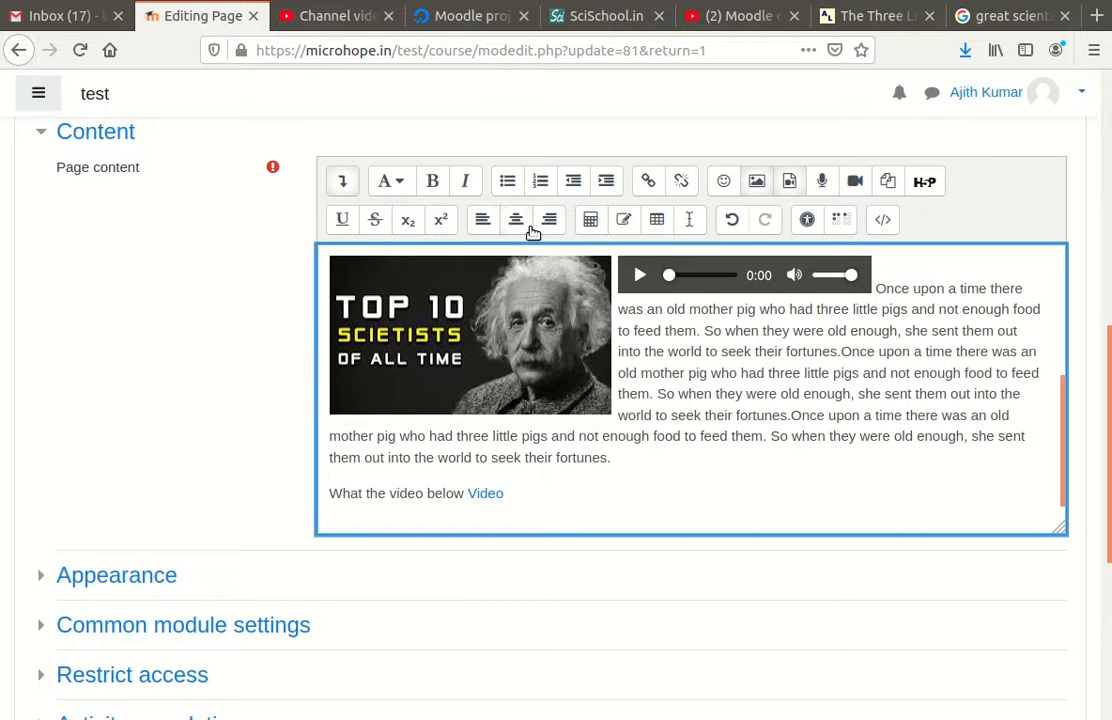
scroll(514, 249, up, 3)
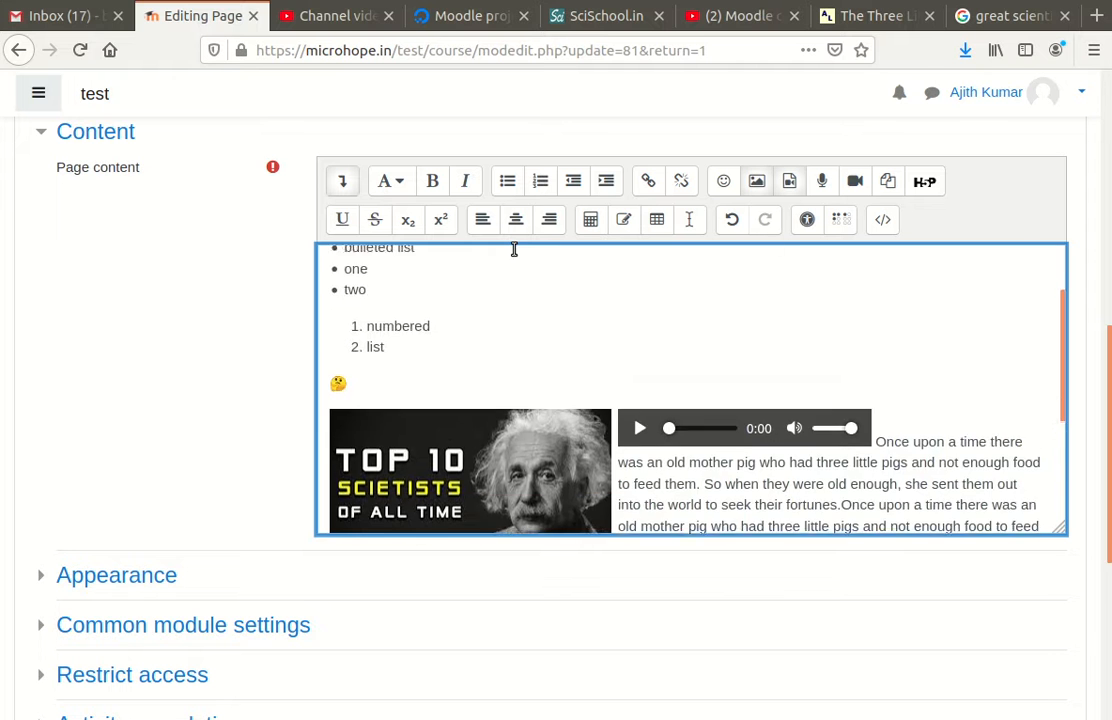
Step: Start an empty line above "What the video below Video", and copy the first two paragraphs of The Three Little Pigs from its web page
scroll(514, 249, down, 4)
click(533, 488)
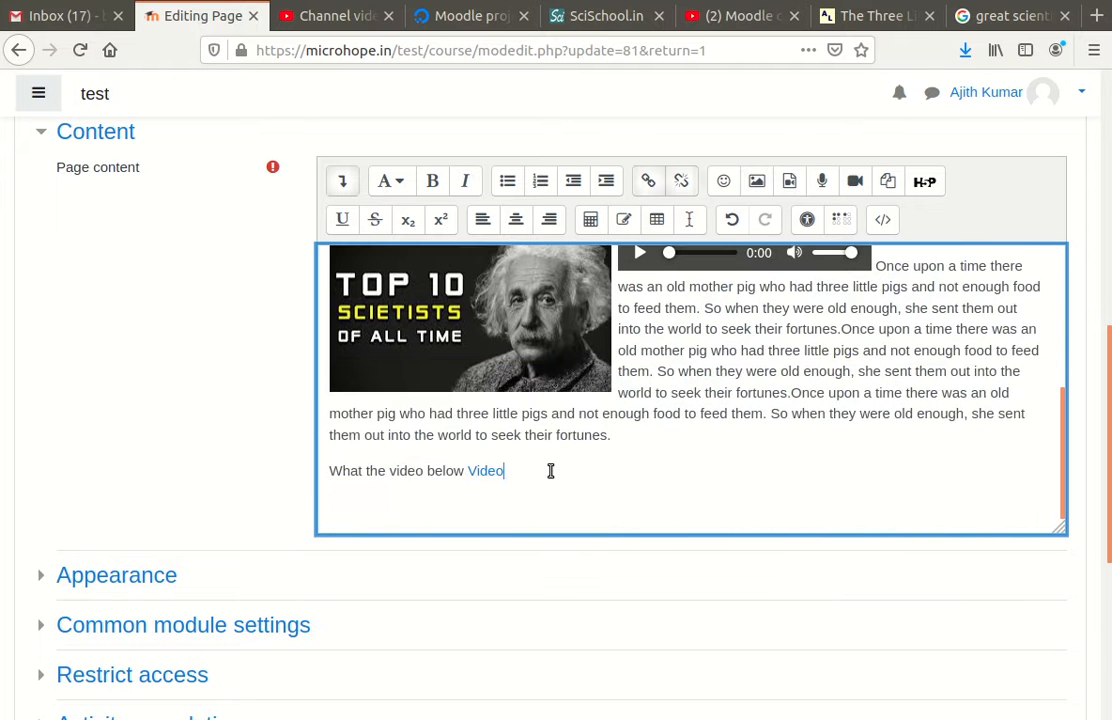
key(Return)
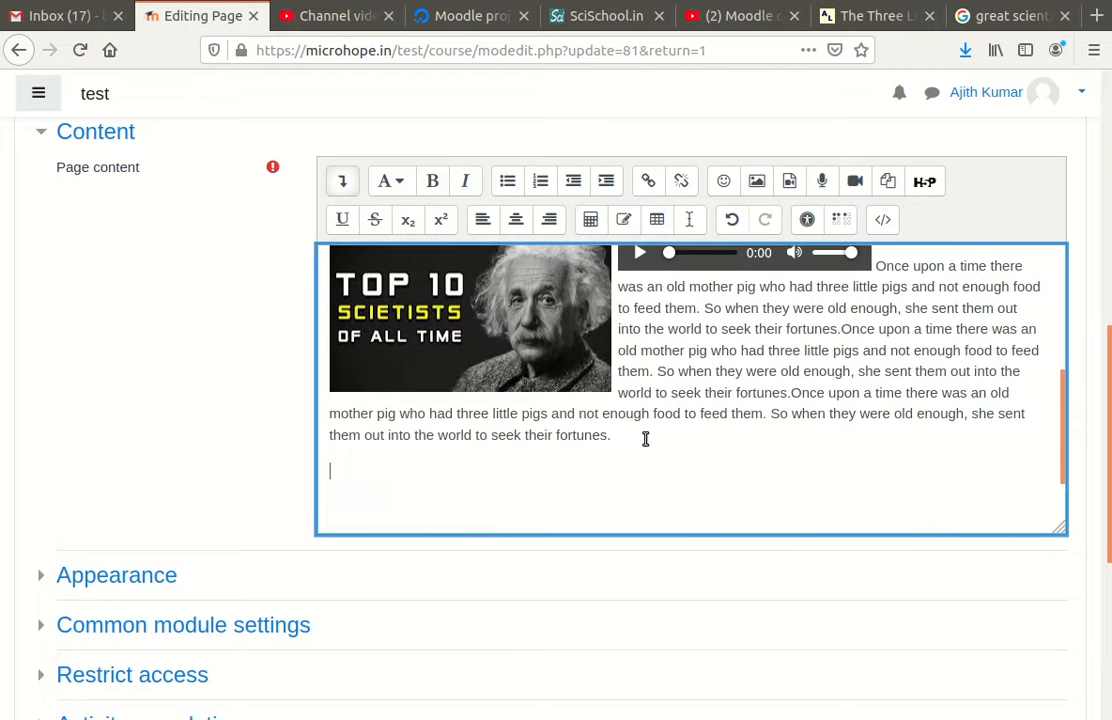
click(866, 16)
click(380, 530)
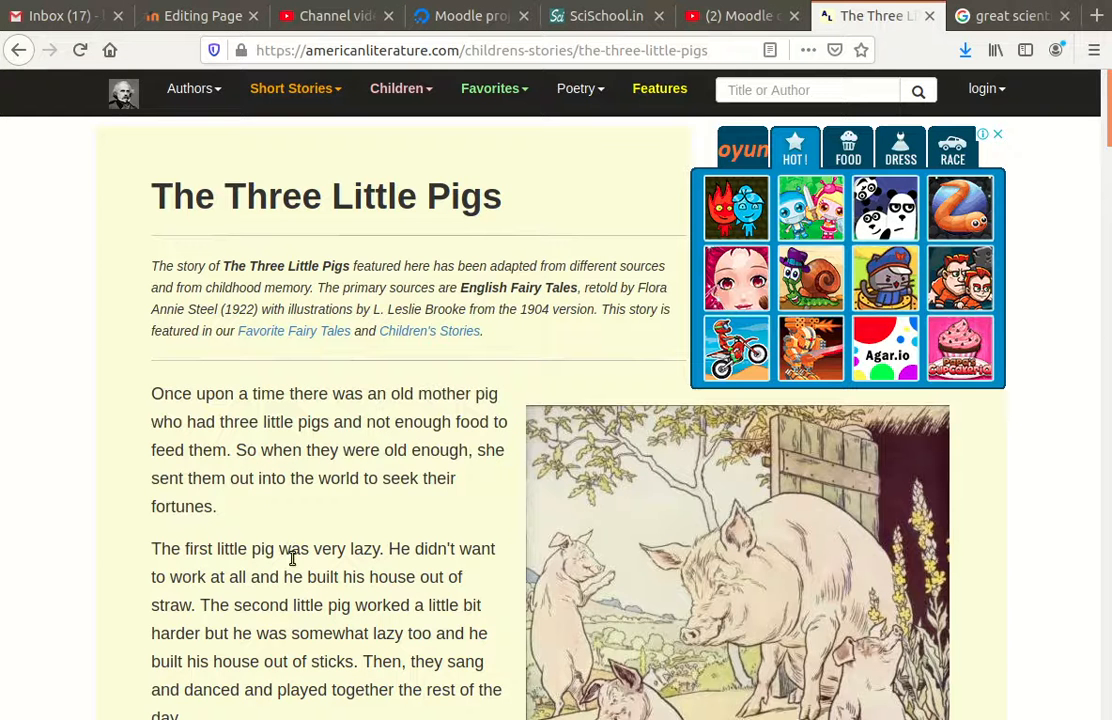
scroll(251, 675, down, 1)
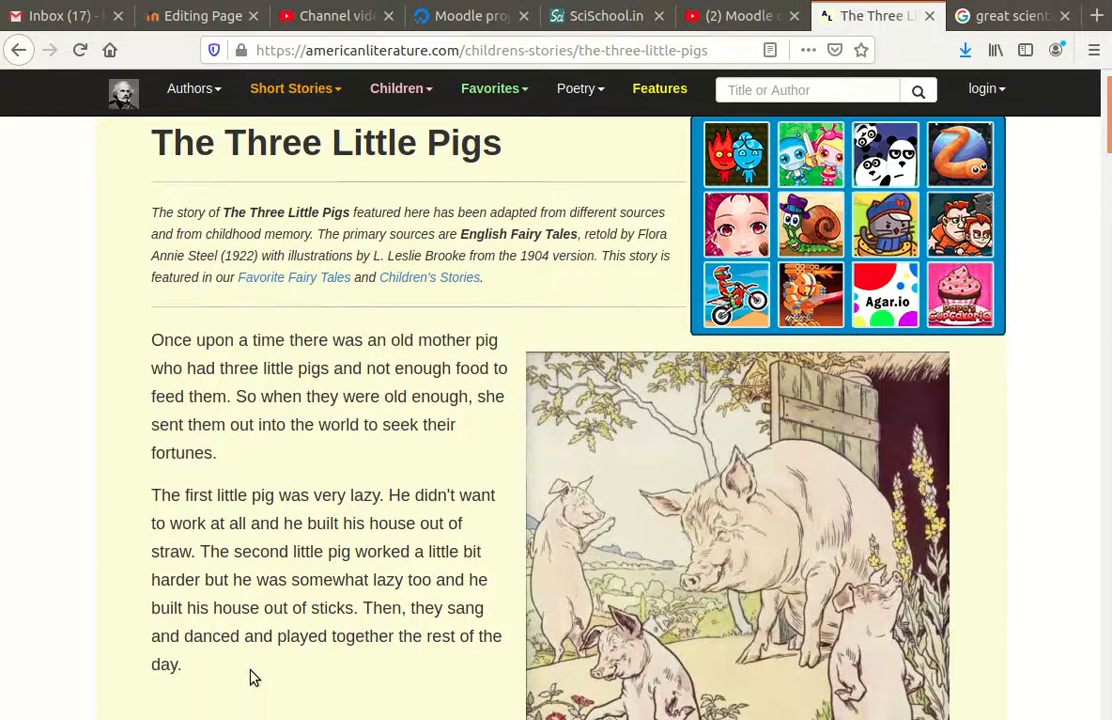
drag(251, 675, 148, 340)
key(ctrl+c)
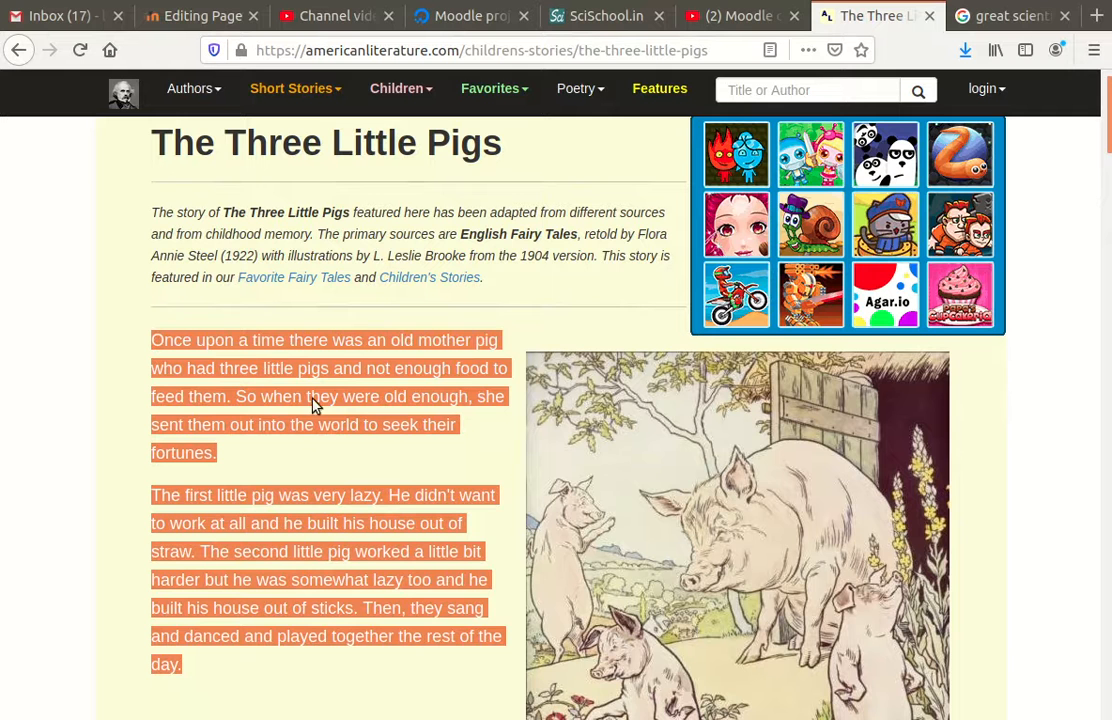
Step: Paste the copied story text on the empty line above the video link in the Moodle page and merge its two paragraphs into one
click(223, 22)
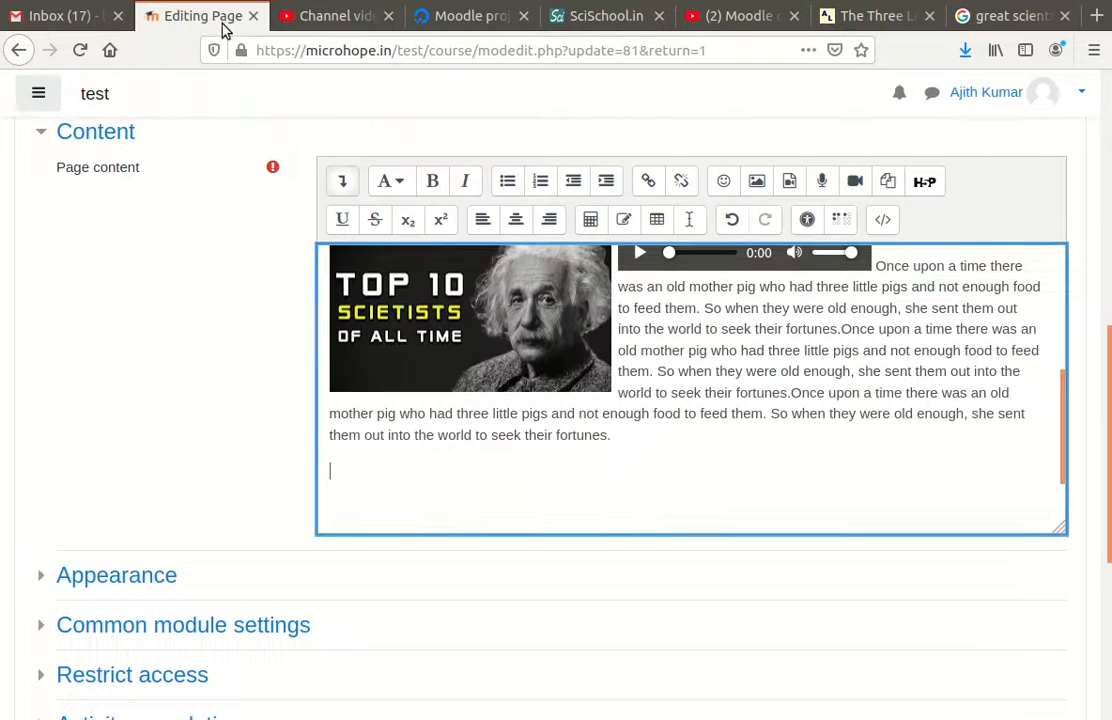
click(376, 463)
key(ctrl+v)
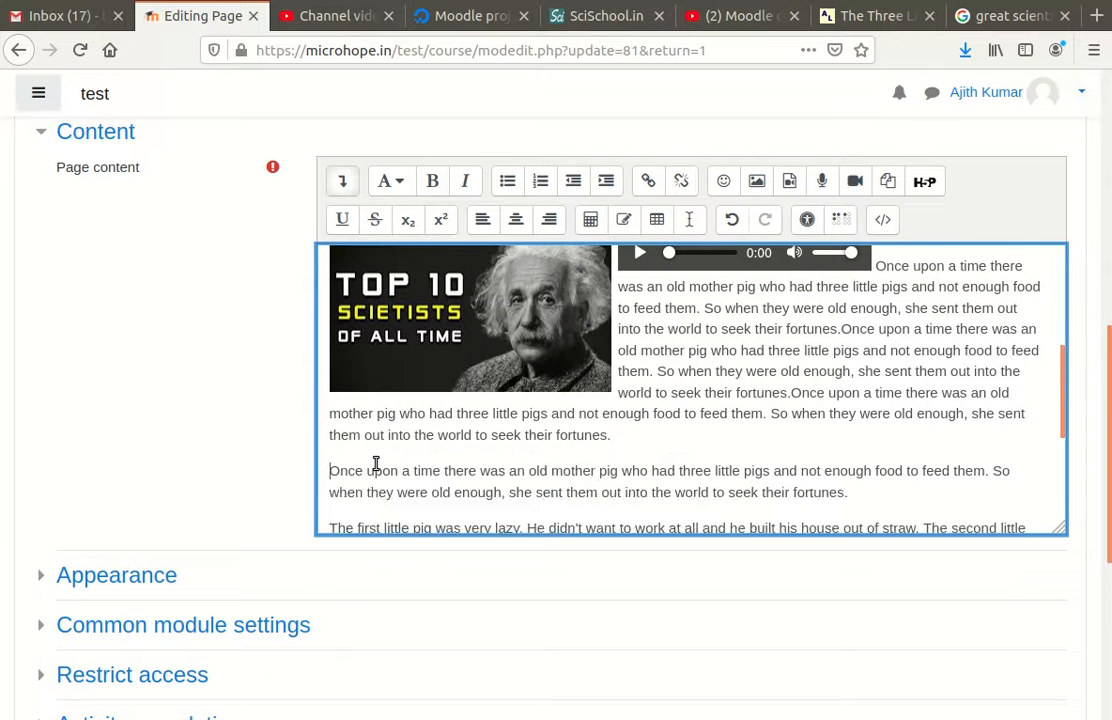
scroll(469, 479, down, 2)
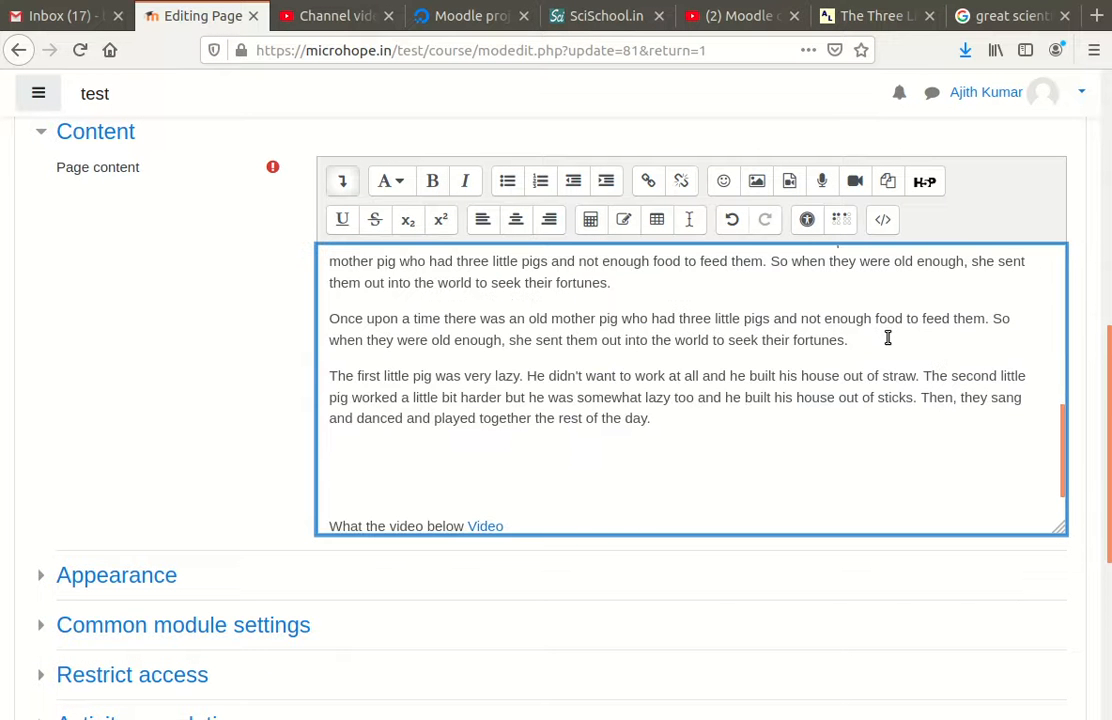
click(887, 338)
key(Delete)
Step: Try right and centre alignment on the pasted paragraph, set it back to left alignment and add an empty line below it
drag(462, 412, 308, 320)
click(549, 219)
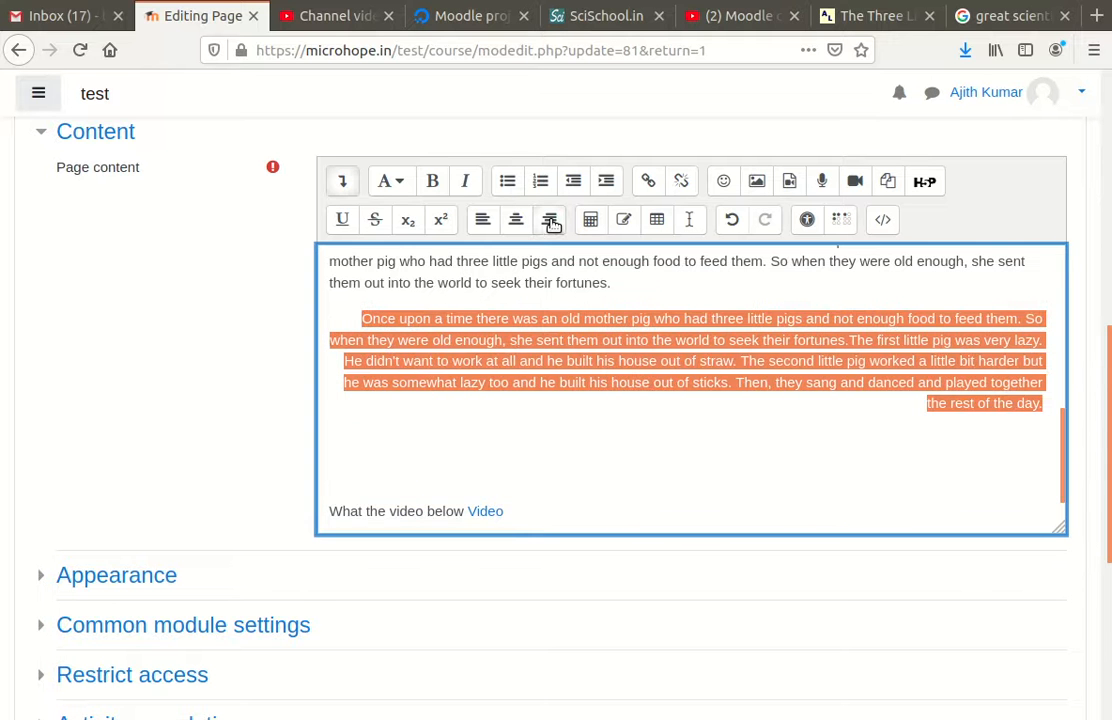
click(516, 221)
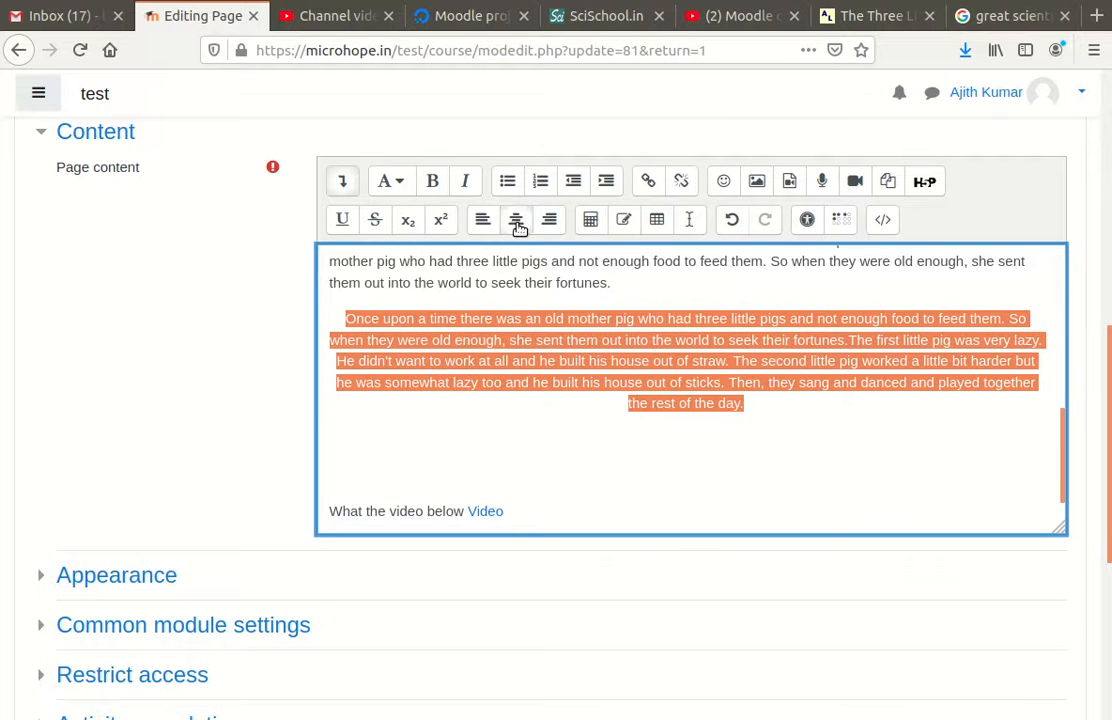
click(483, 220)
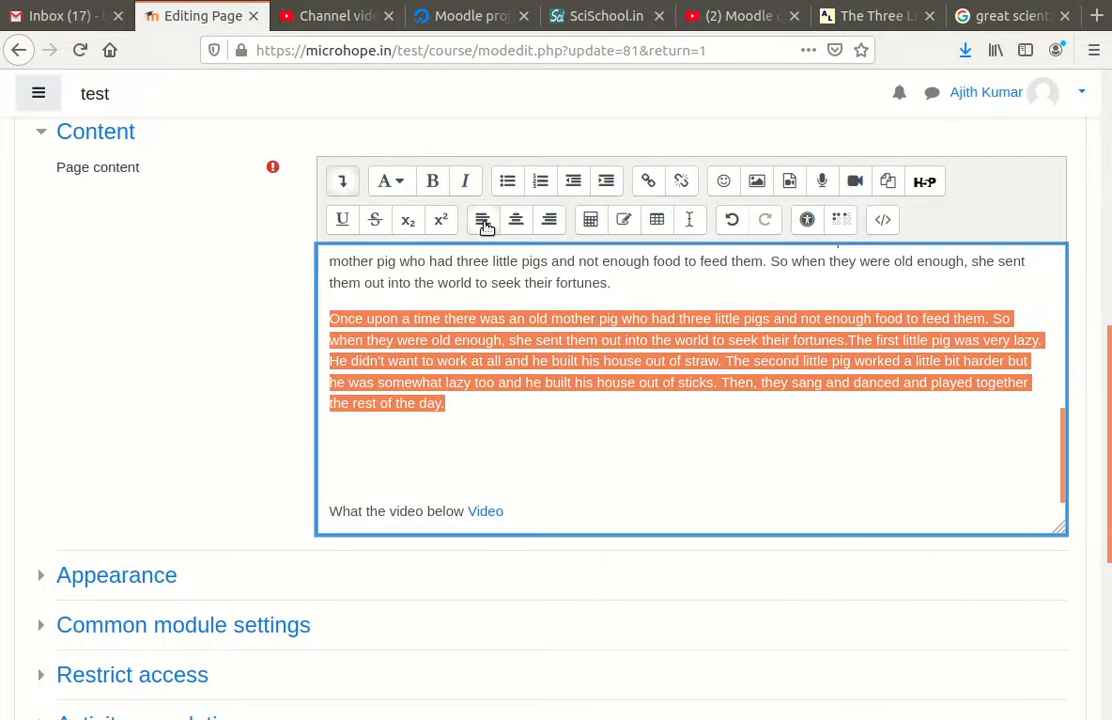
click(494, 407)
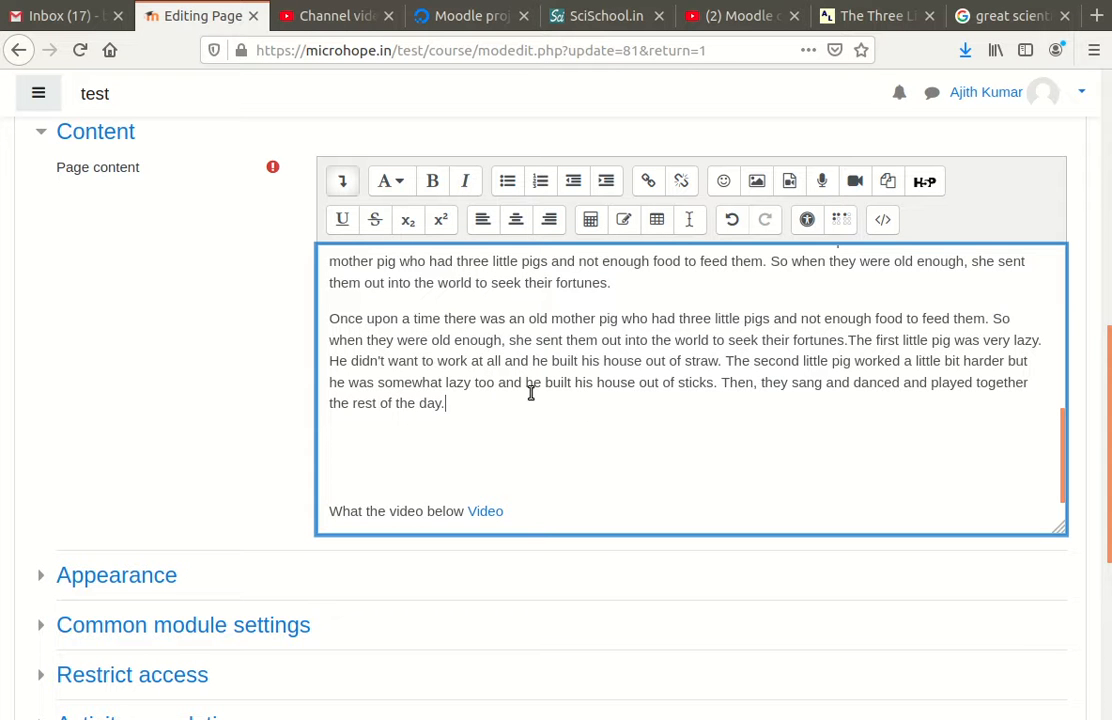
key(ctrl+z)
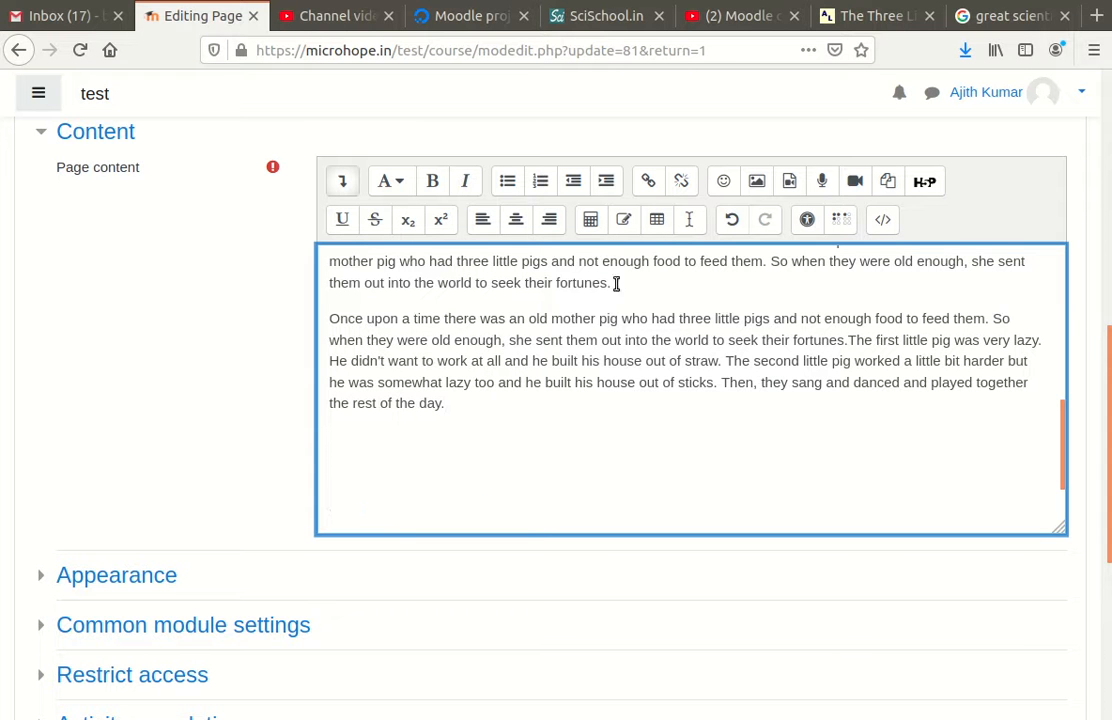
Step: Examine the Equation editor's operators, arrows, Greek symbols and advanced templates, close it without inserting anything and return to the page content
click(591, 222)
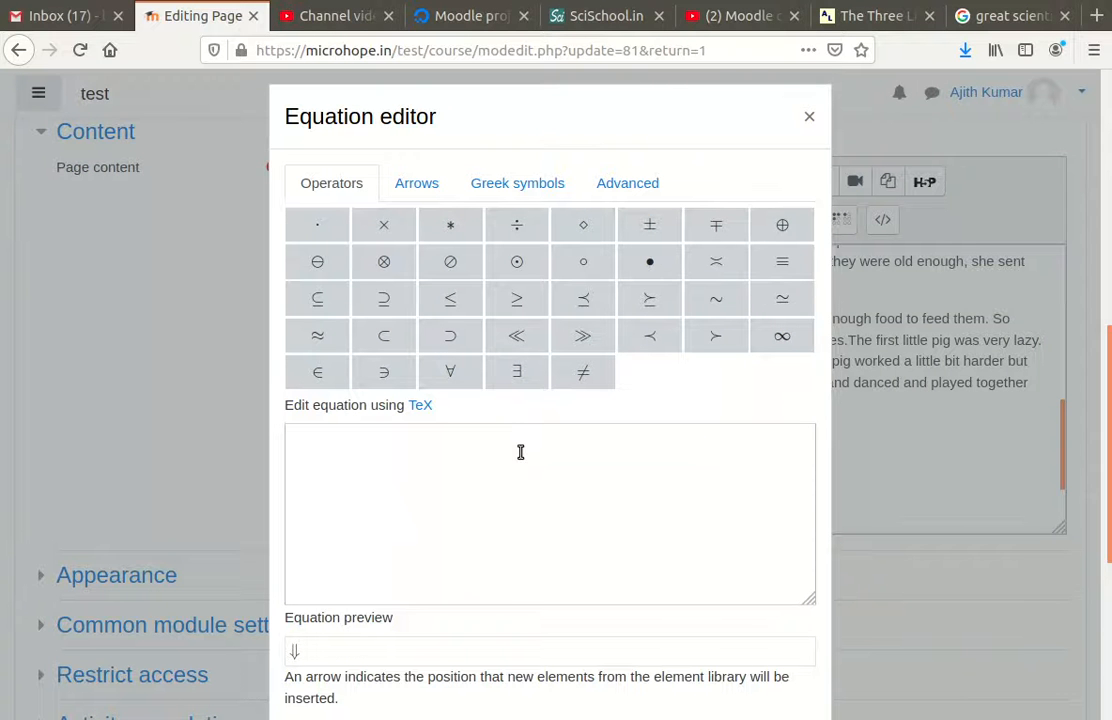
scroll(520, 454, down, 1)
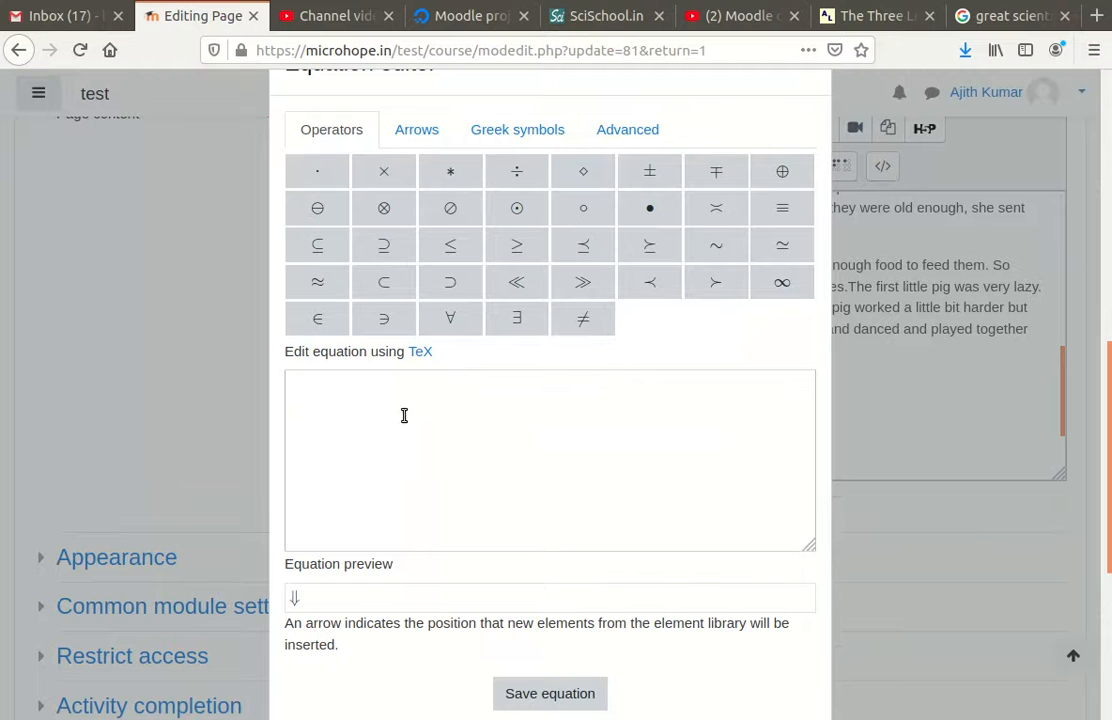
click(417, 131)
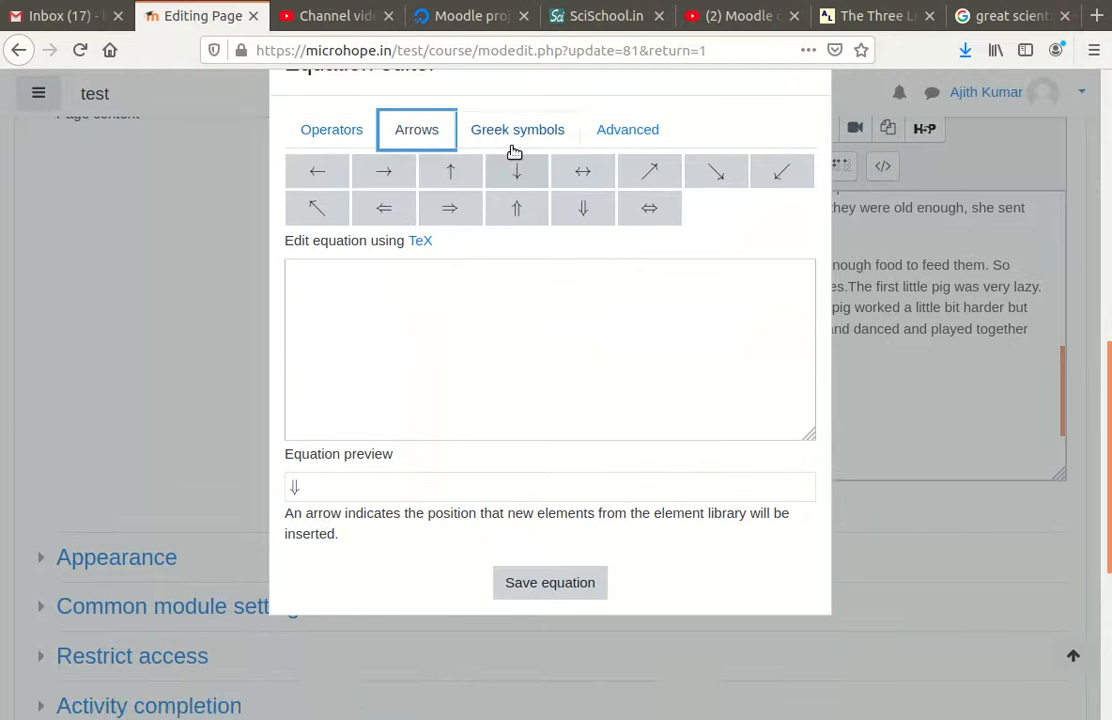
click(513, 139)
click(621, 140)
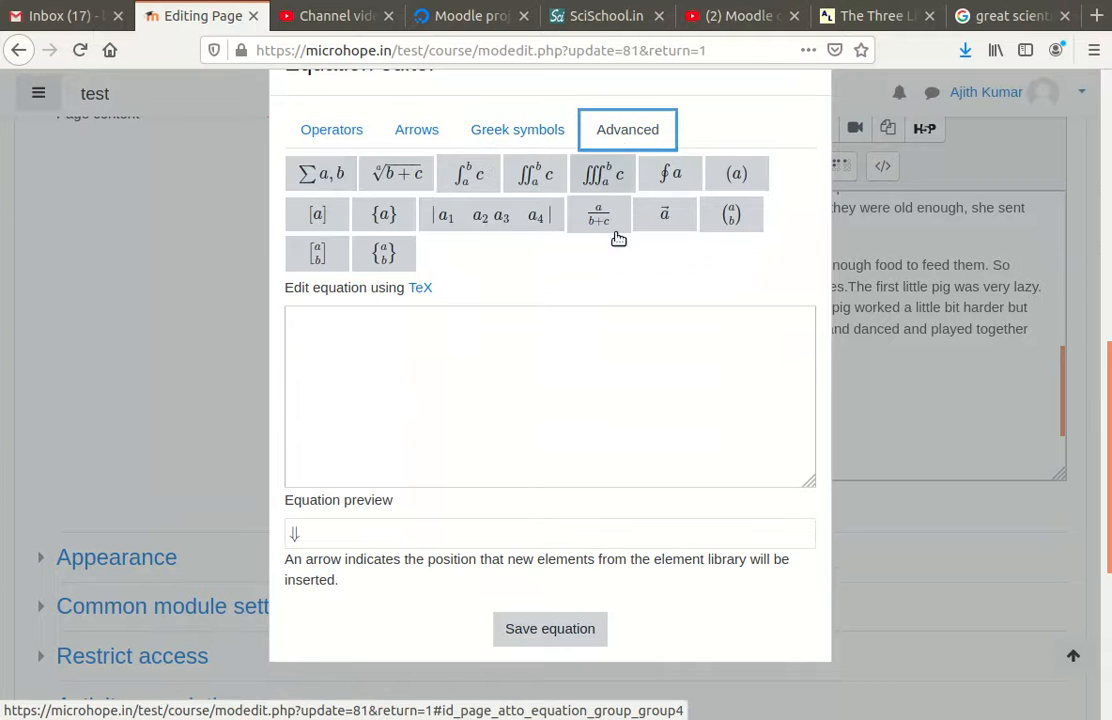
scroll(802, 362, down, 1)
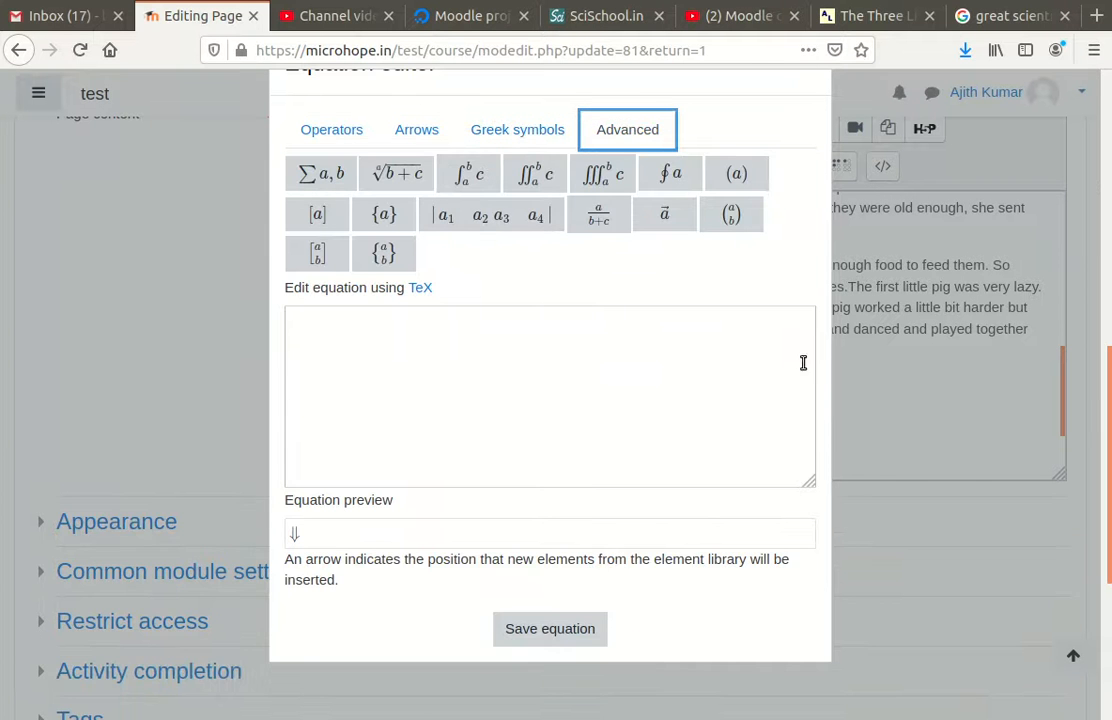
scroll(603, 388, up, 3)
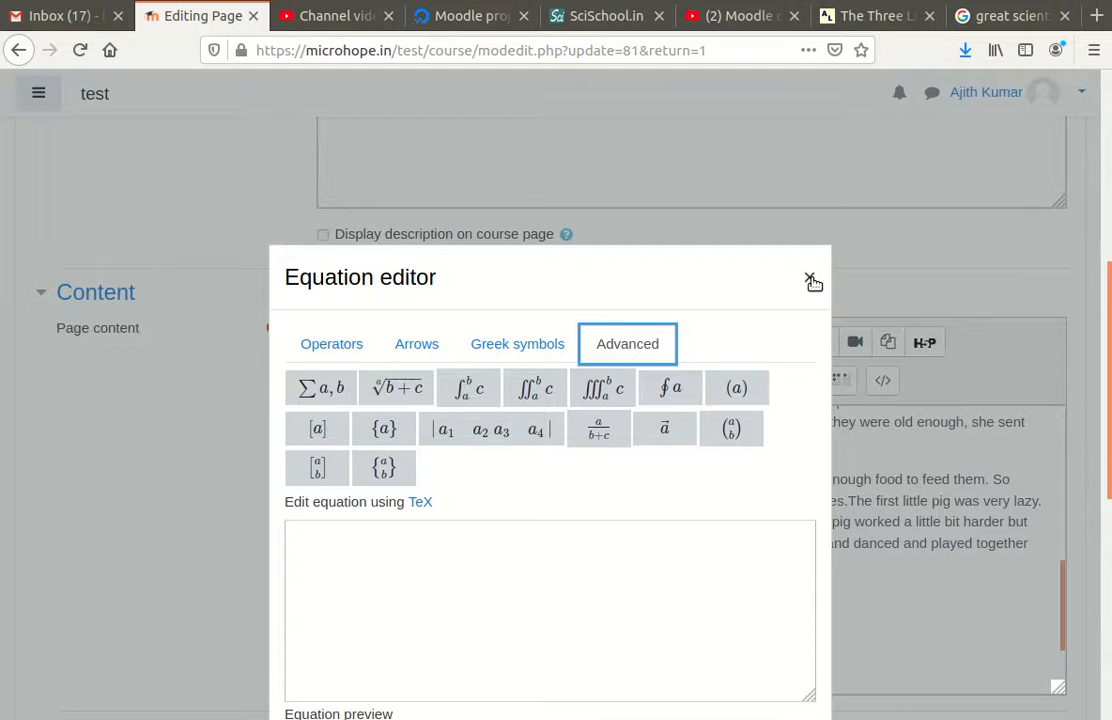
click(810, 279)
scroll(415, 499, down, 2)
click(415, 497)
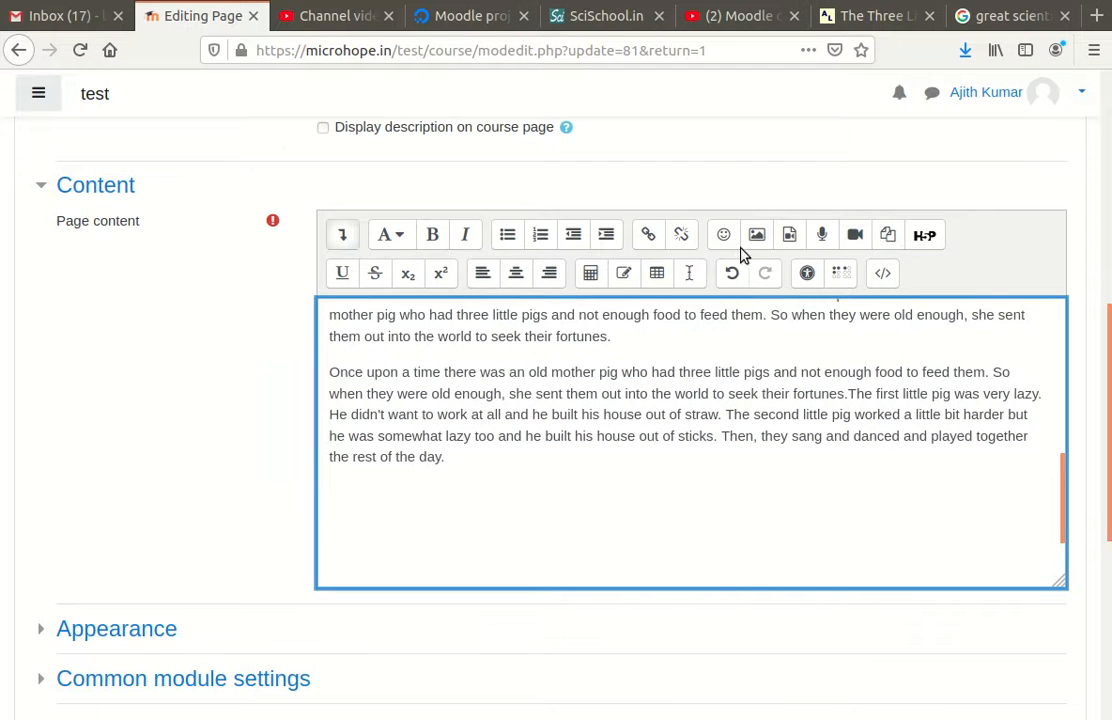
click(862, 17)
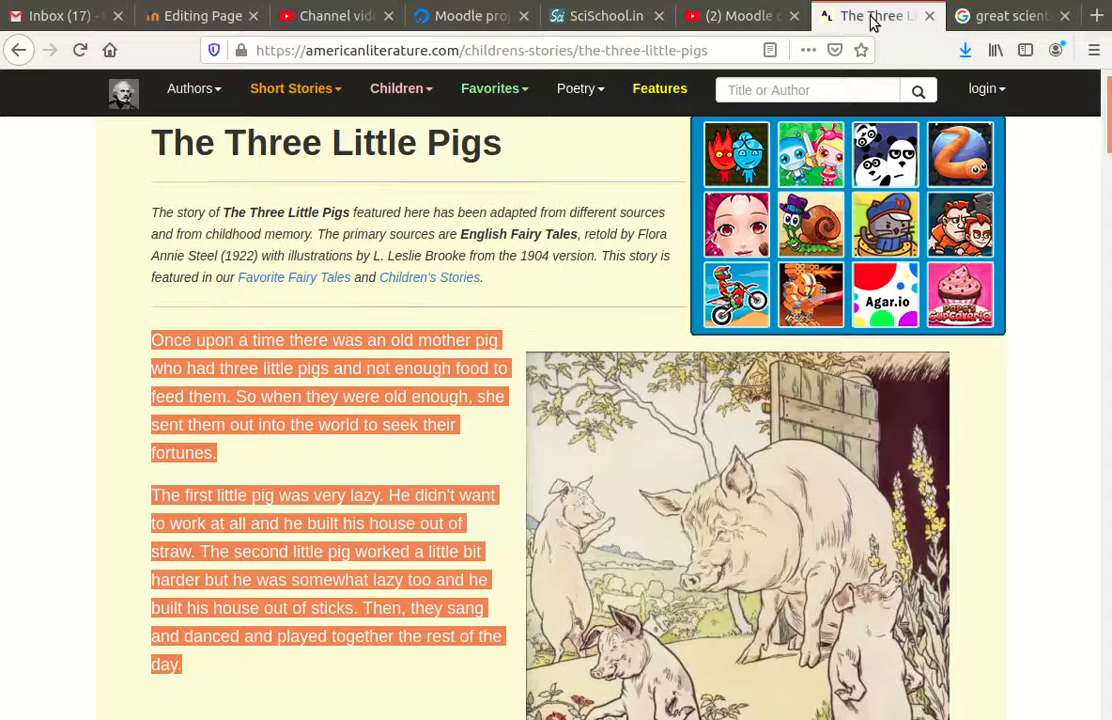
click(752, 18)
click(613, 18)
click(483, 17)
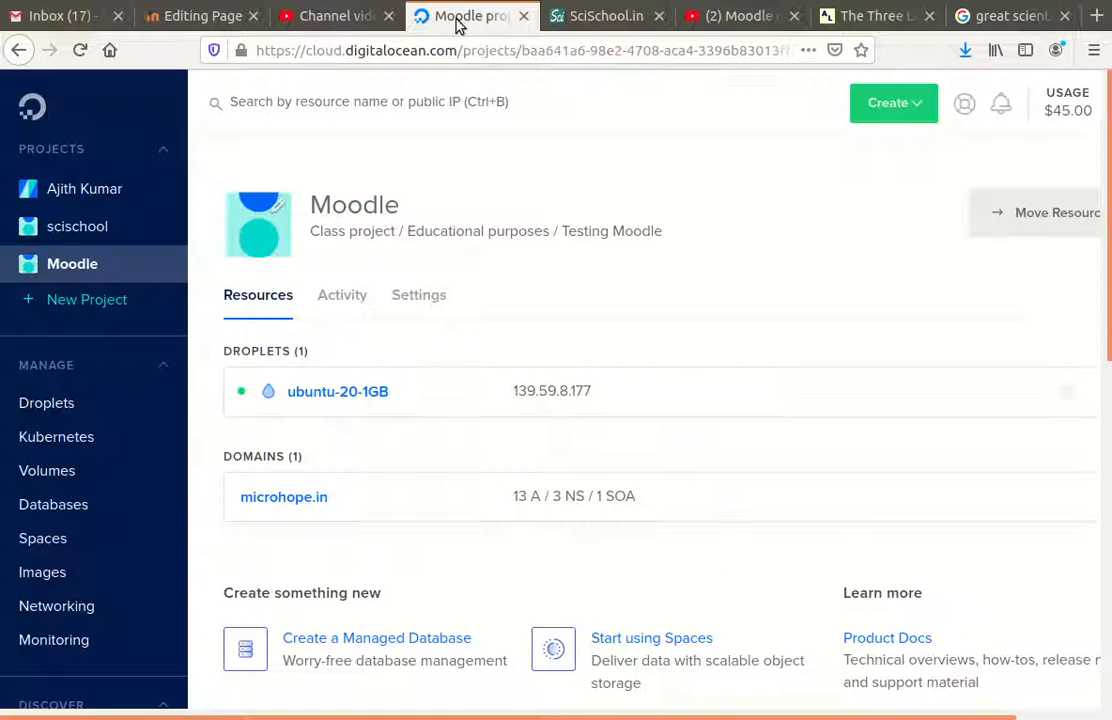
click(338, 17)
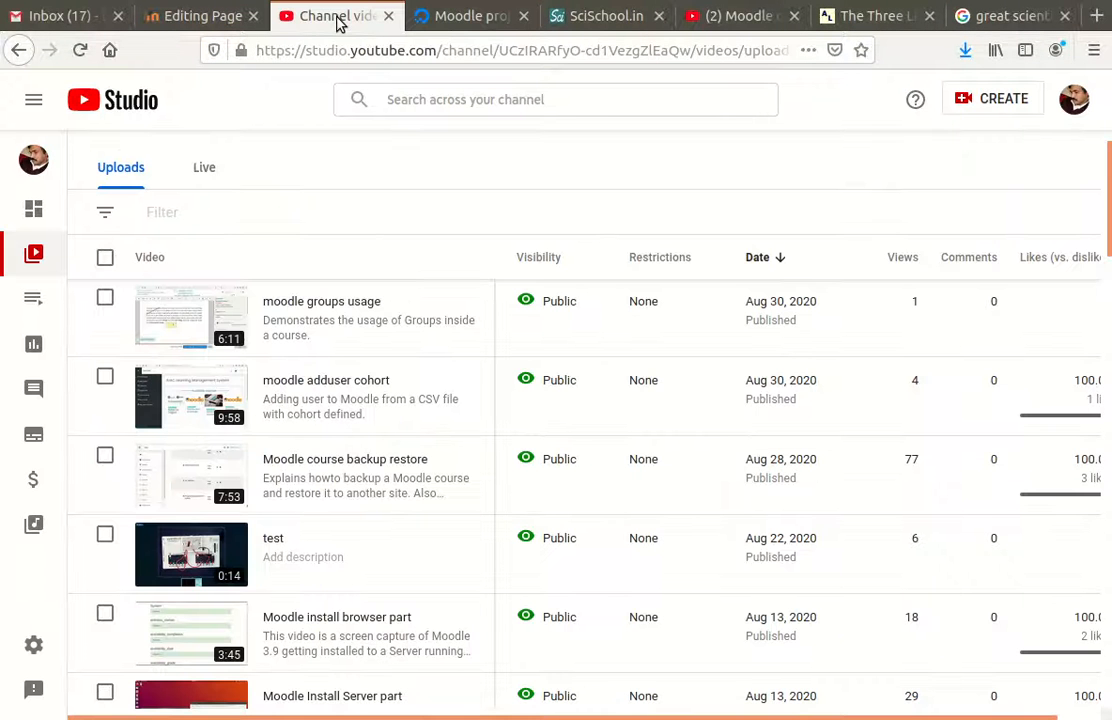
click(223, 17)
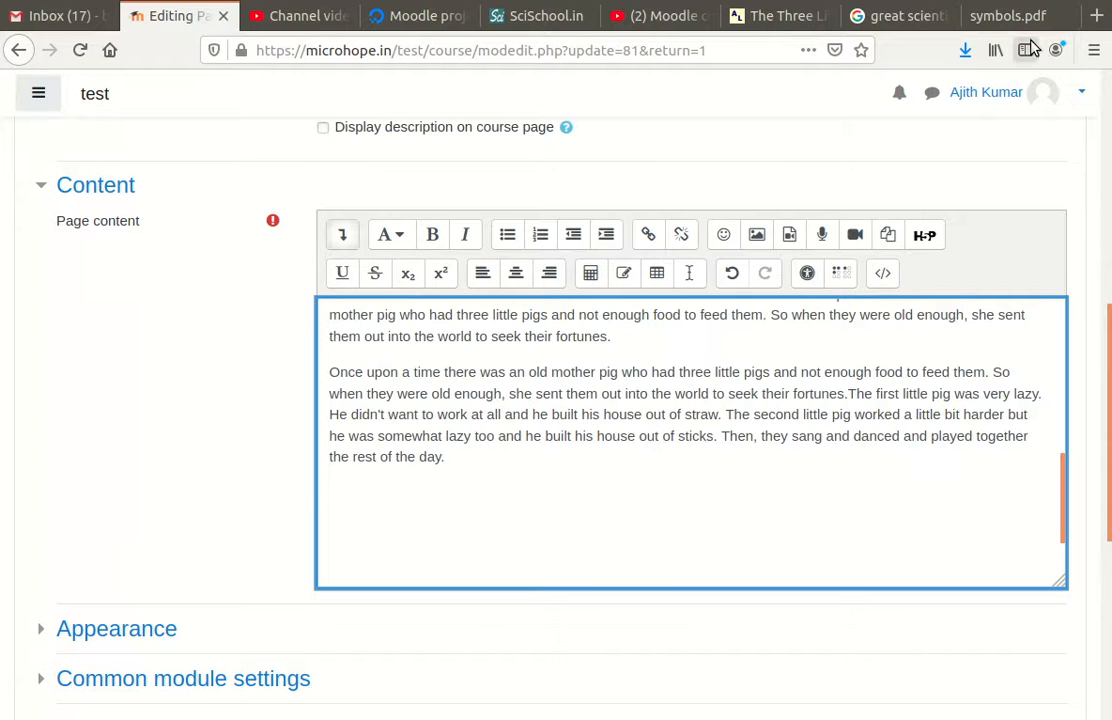
Step: Switch to symbols.pdf and look through its lists of LaTeX mathematical symbols
click(1008, 16)
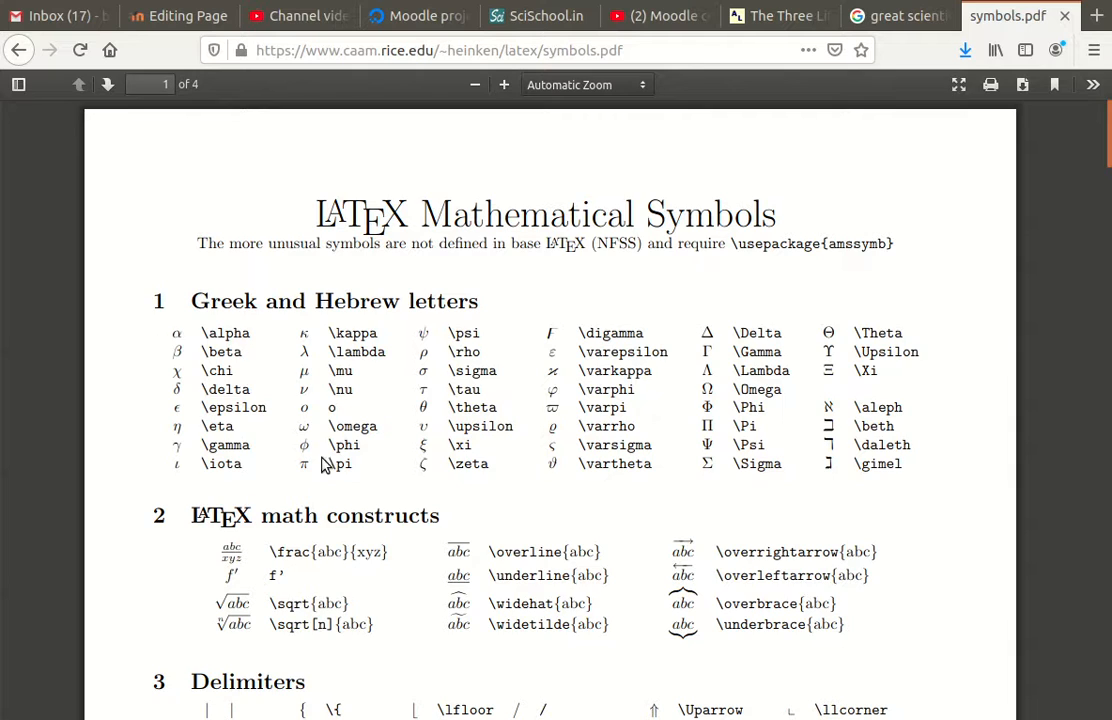
scroll(285, 400, down, 2)
scroll(465, 440, down, 13)
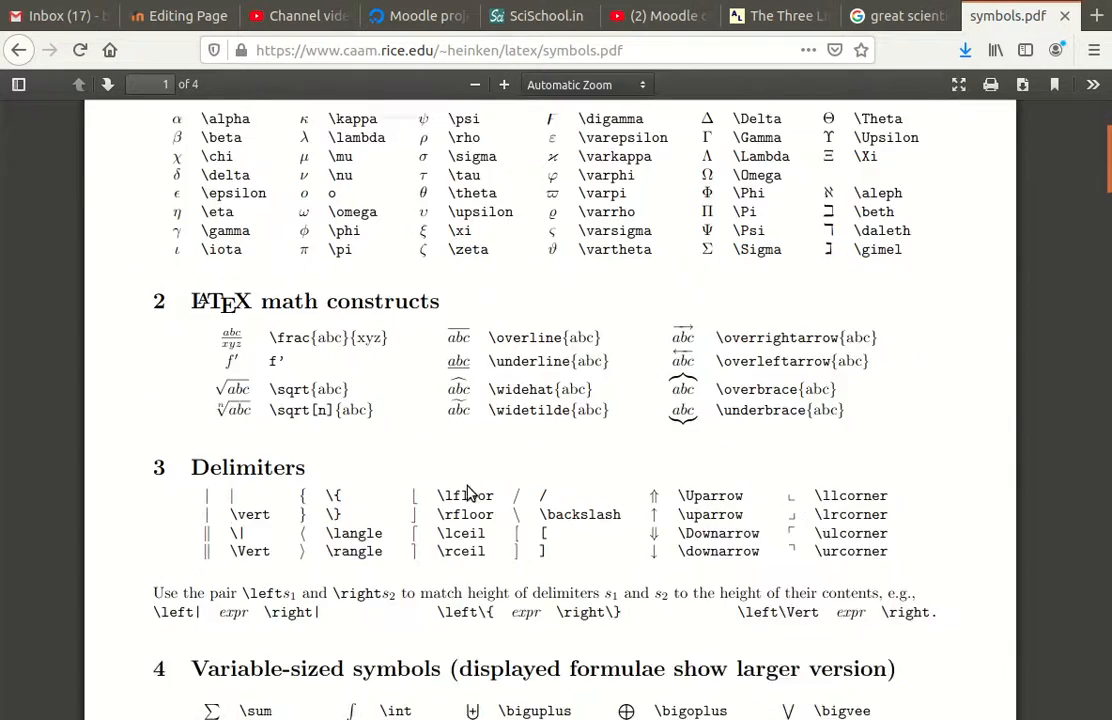
scroll(483, 496, down, 15)
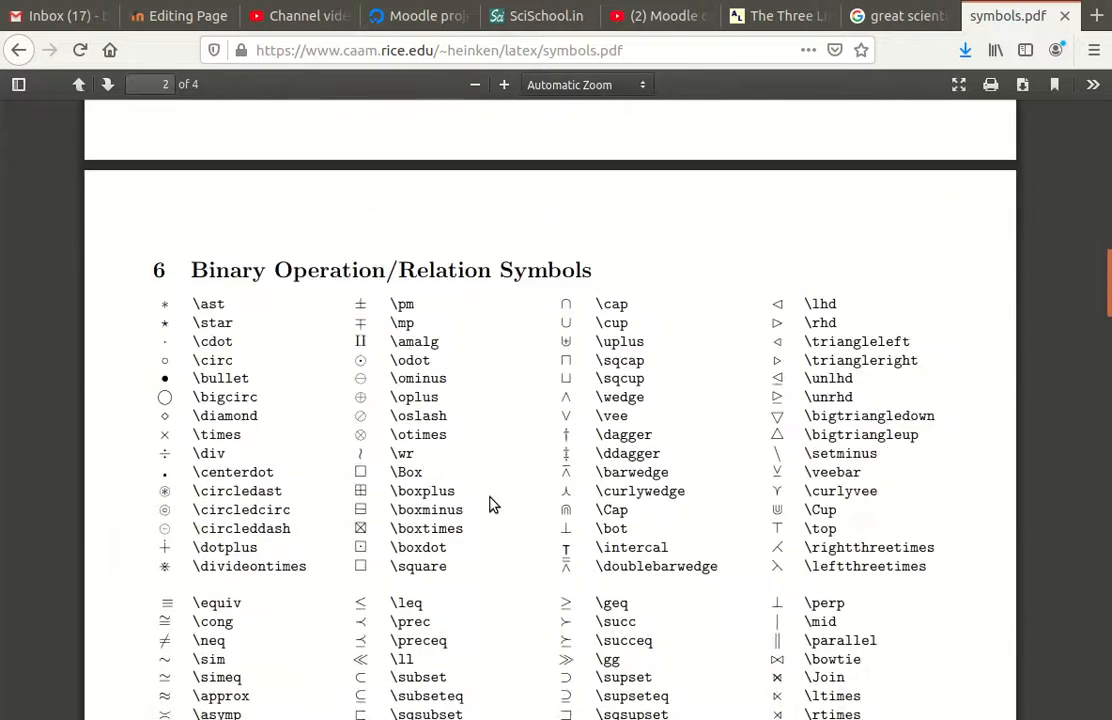
scroll(490, 500, up, 15)
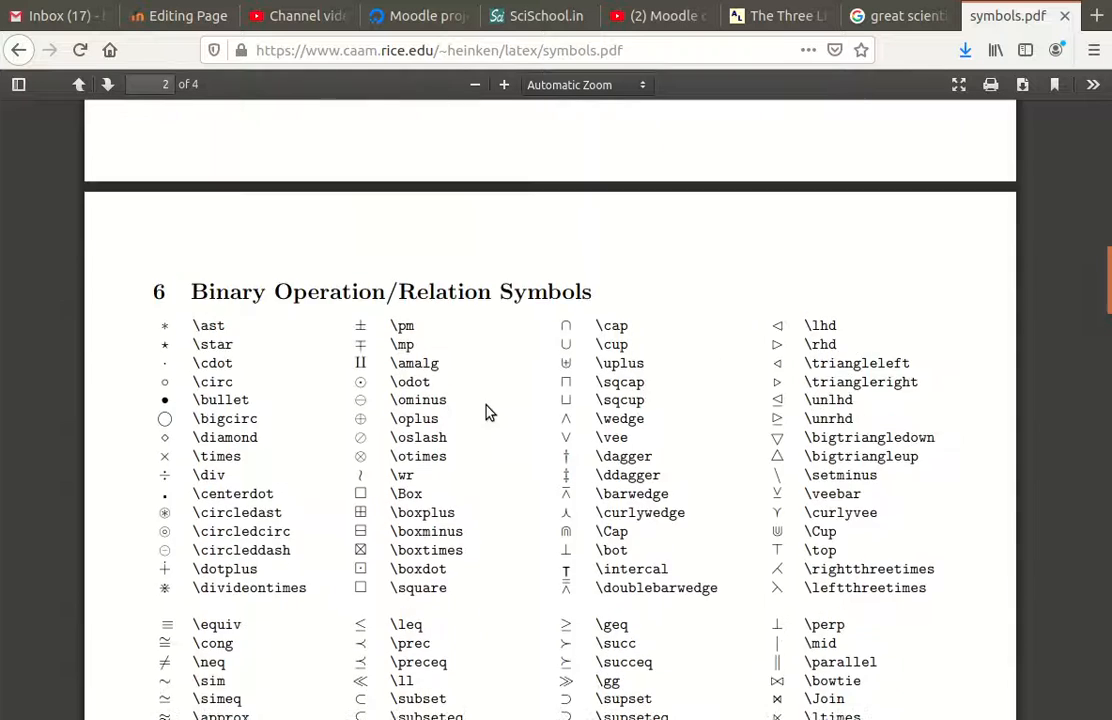
scroll(487, 414, up, 10)
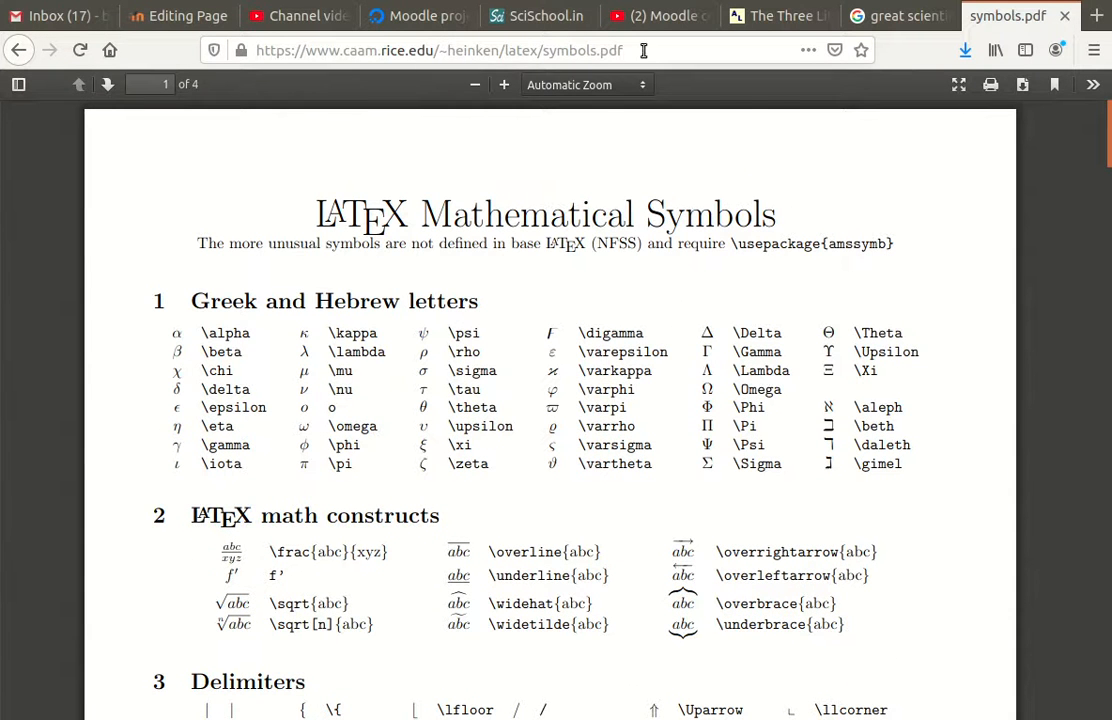
Step: Copy the symbols.pdf address and insert it as a link that opens in a new window on the empty line below the story paragraph
drag(643, 50, 205, 48)
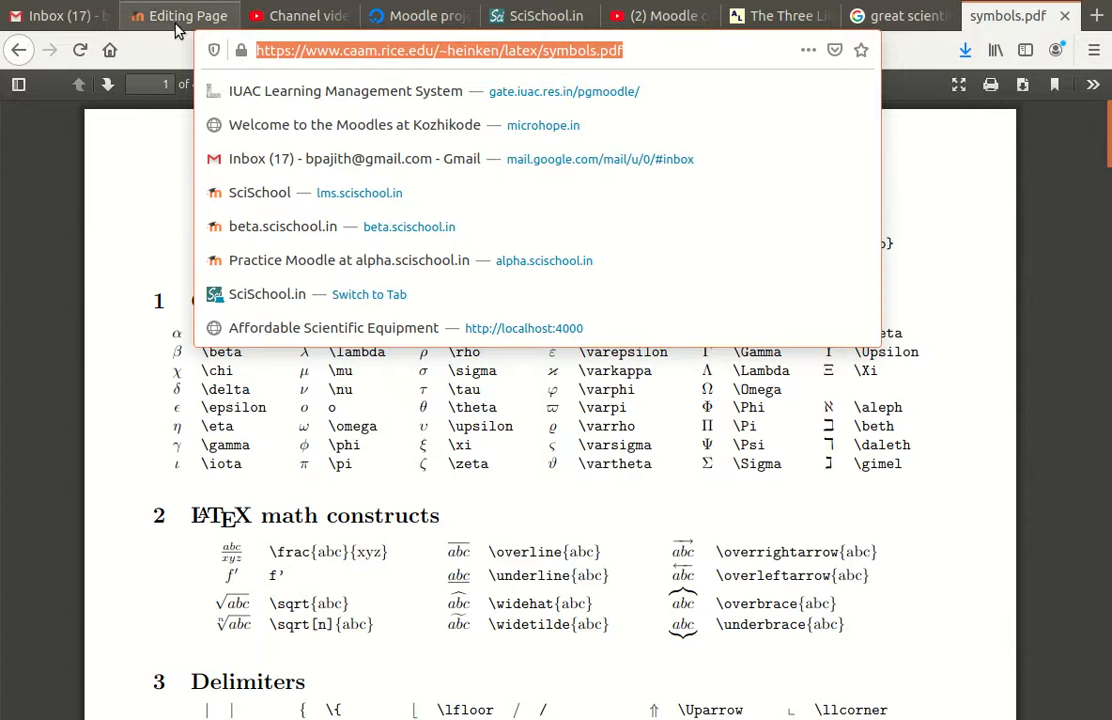
click(162, 18)
scroll(442, 465, up, 8)
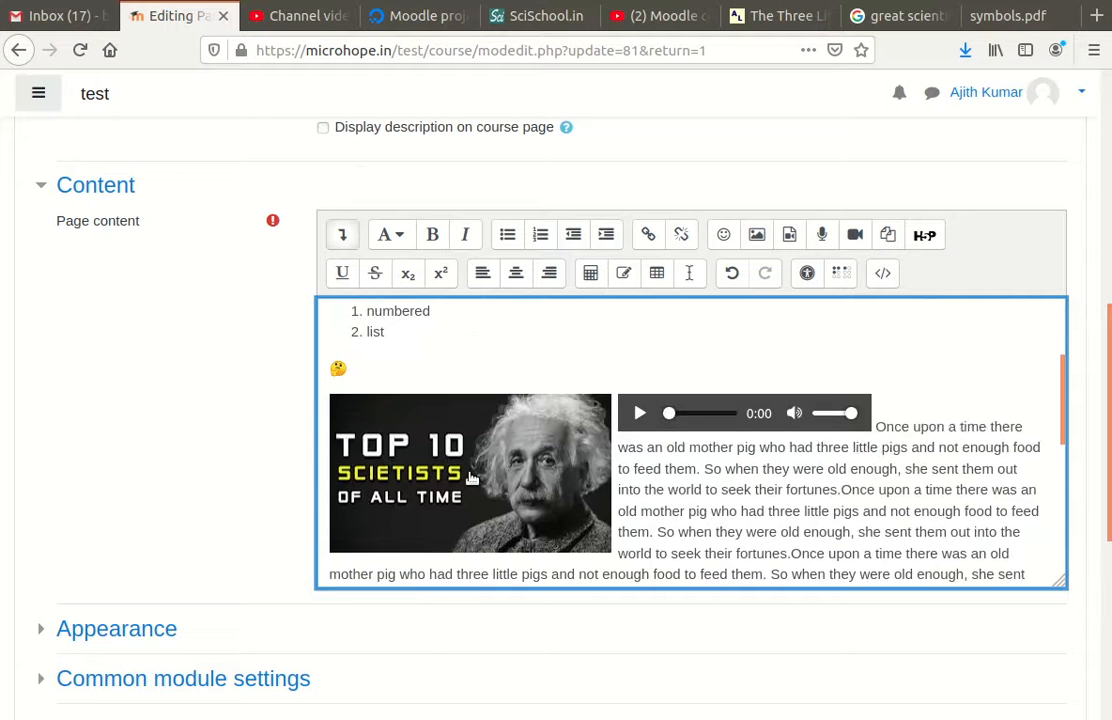
scroll(481, 523, down, 8)
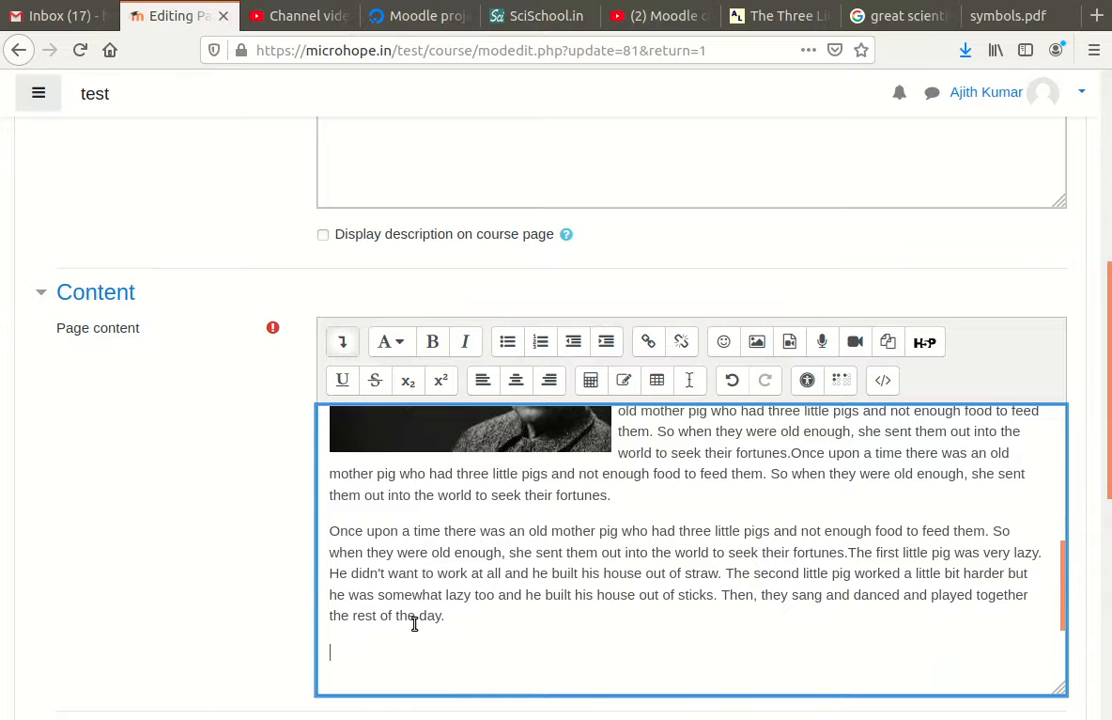
scroll(377, 655, down, 2)
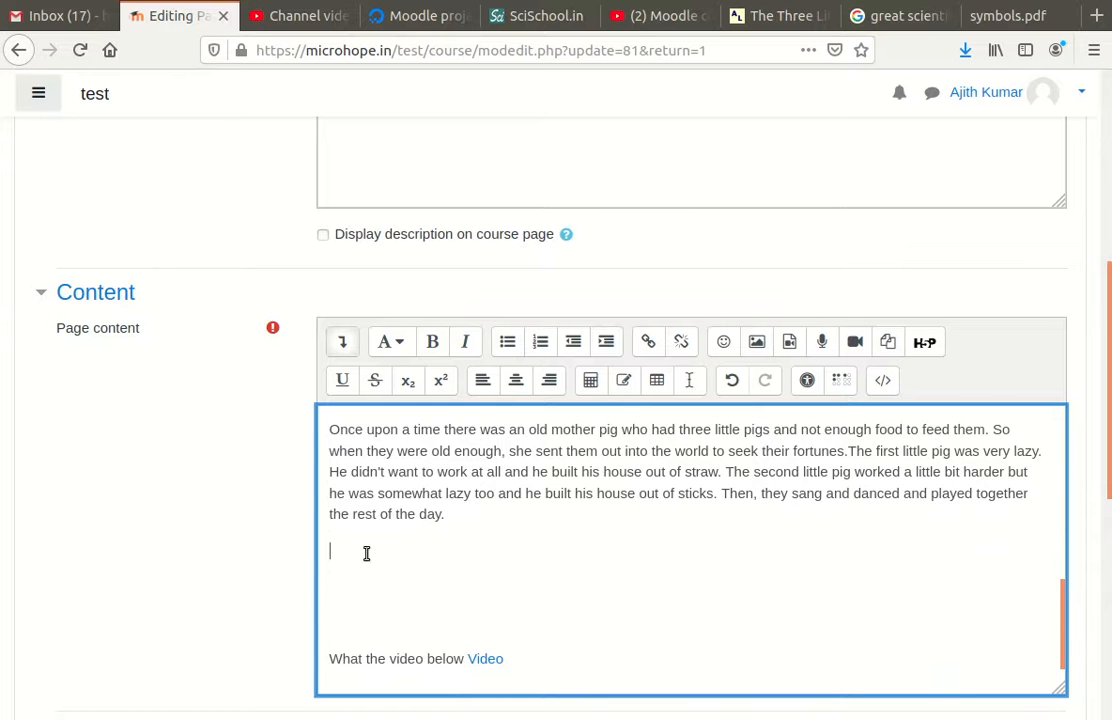
click(647, 343)
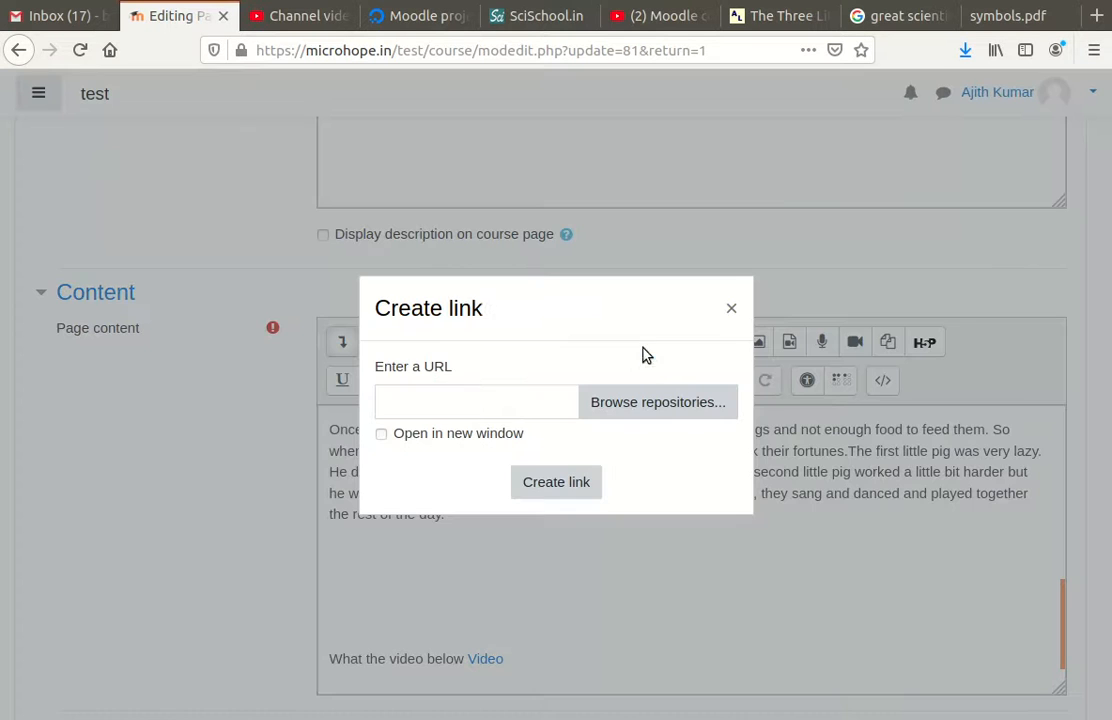
click(479, 408)
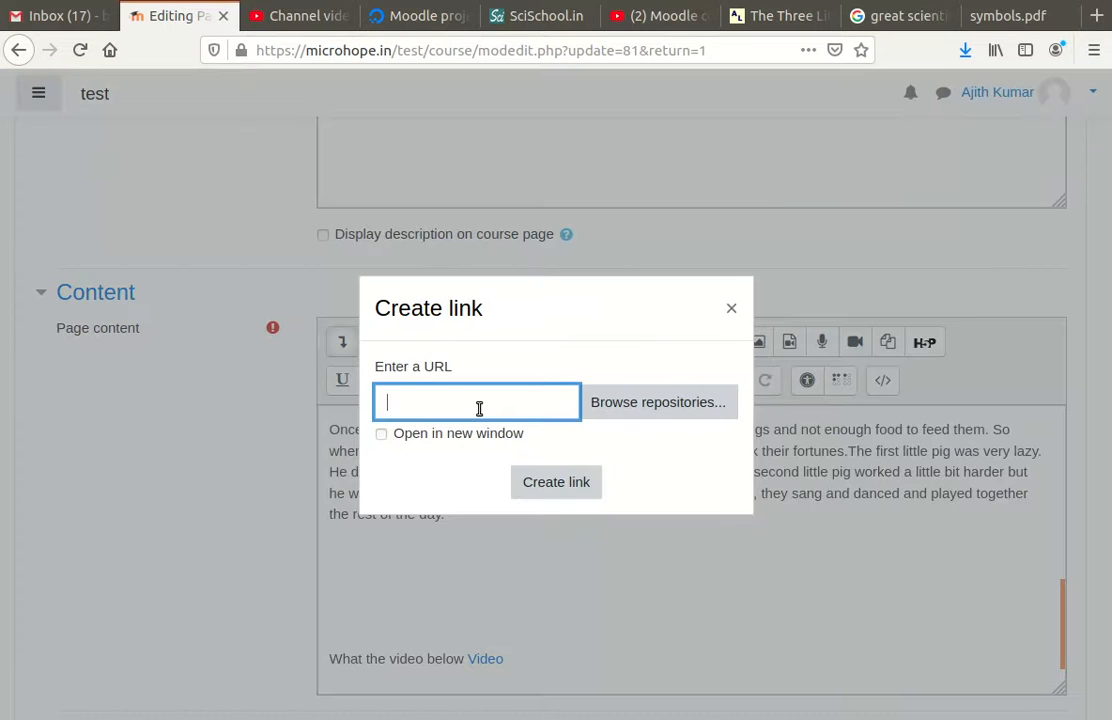
key(ctrl+v)
click(382, 434)
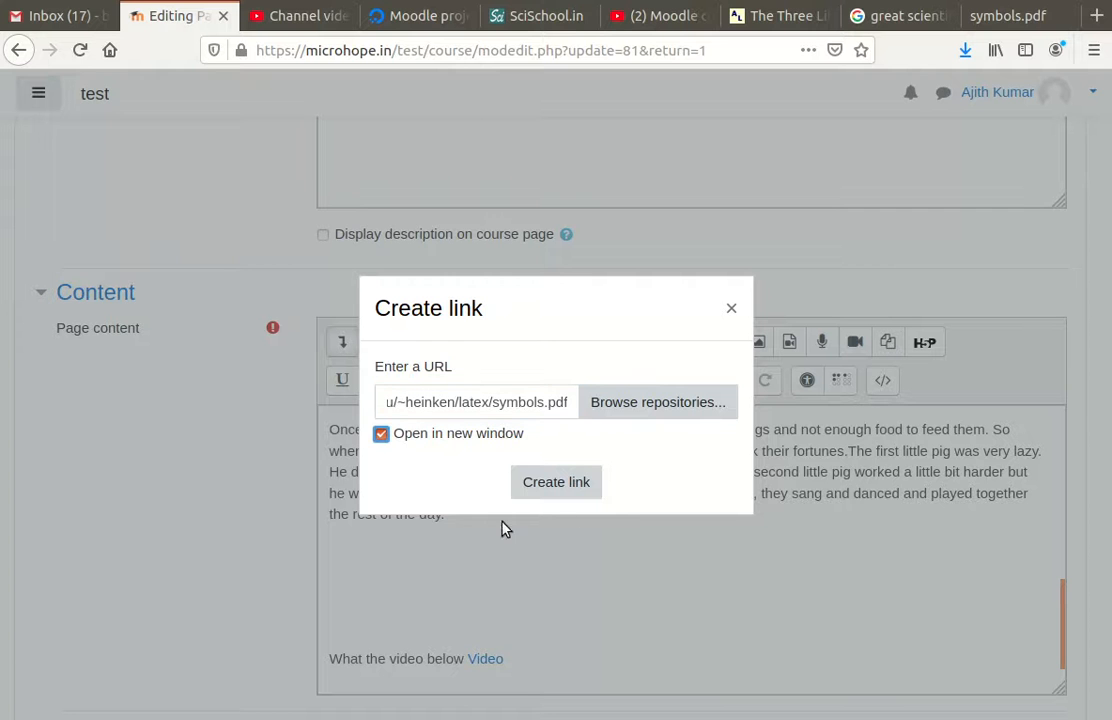
click(558, 488)
Step: Look up the alpha code in symbols.pdf and enter the formula $$ \alpha $$ on the line below the link in the Moodle page
click(493, 602)
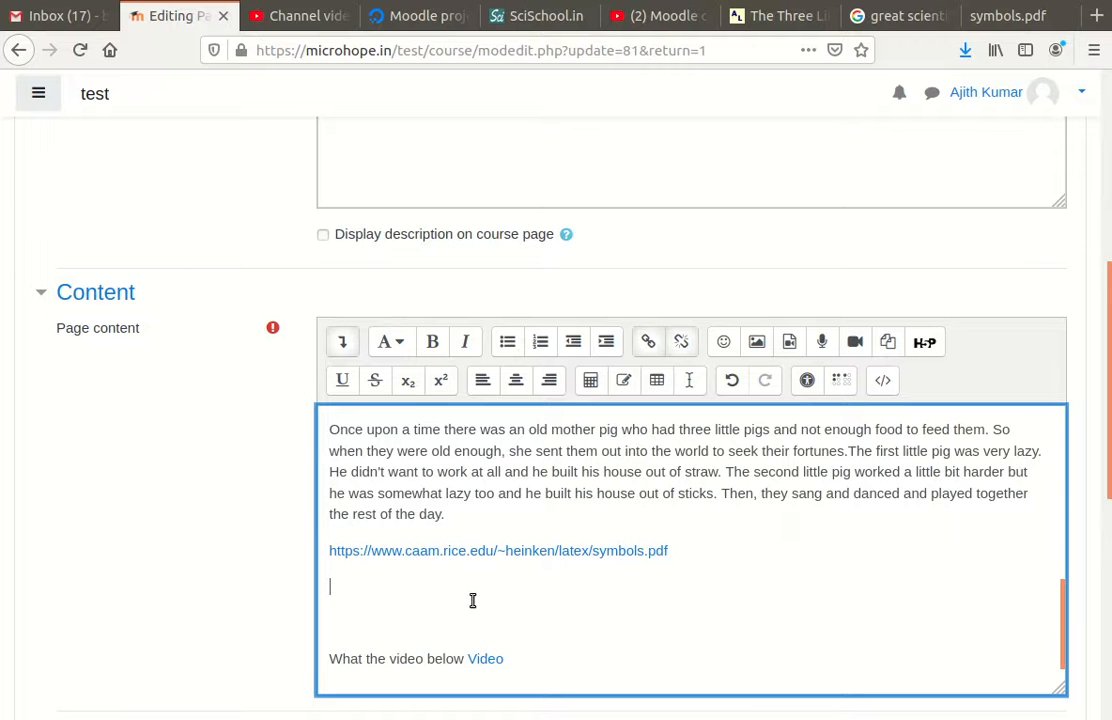
click(1009, 16)
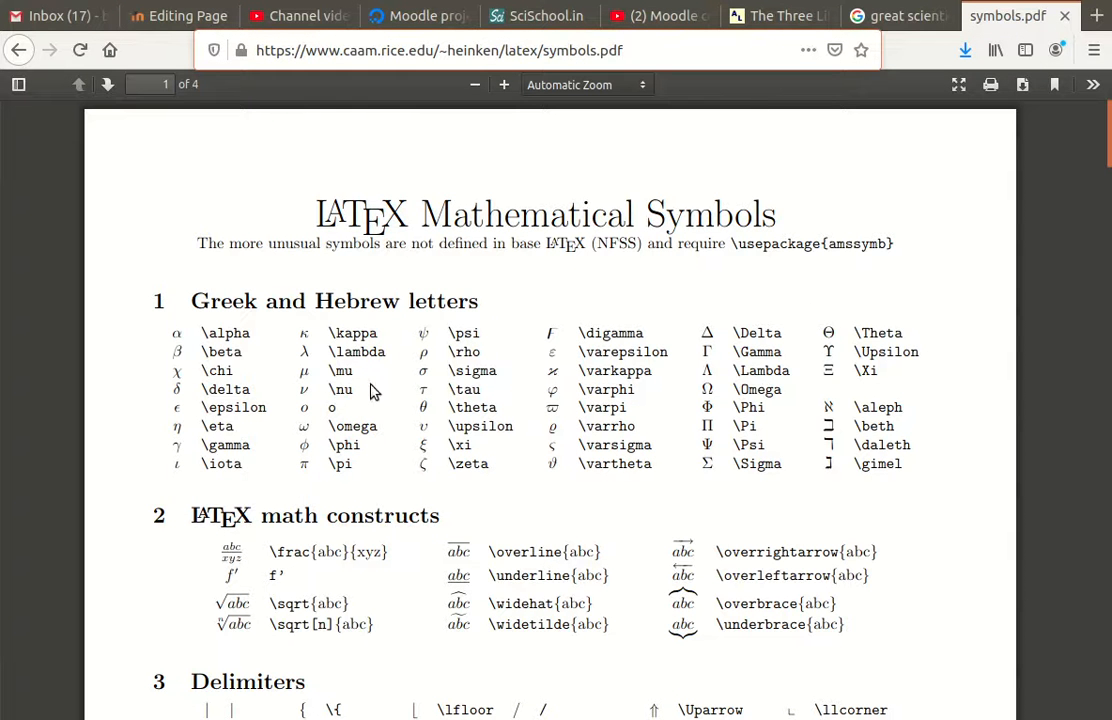
drag(255, 338, 241, 332)
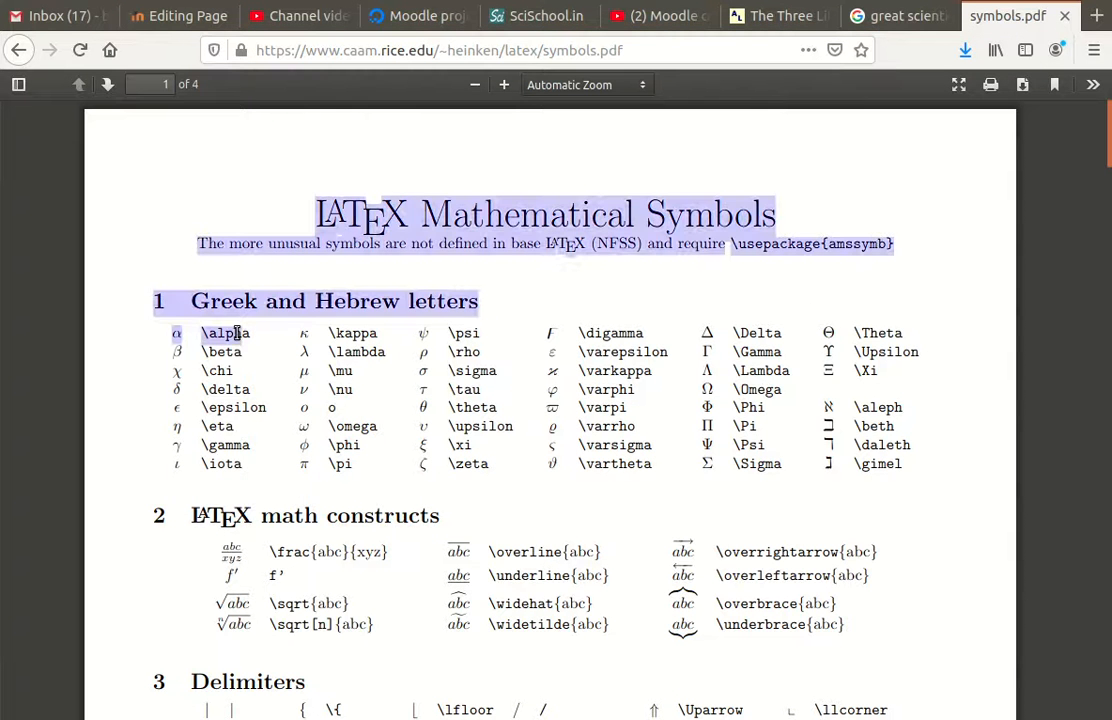
click(288, 352)
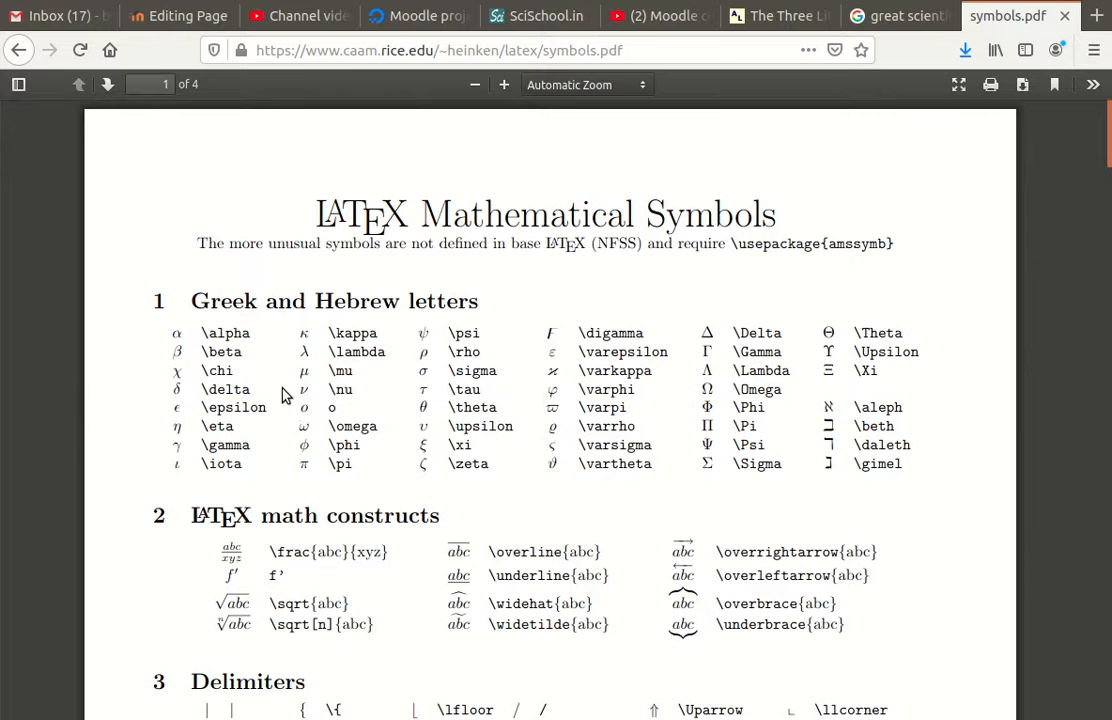
click(190, 18)
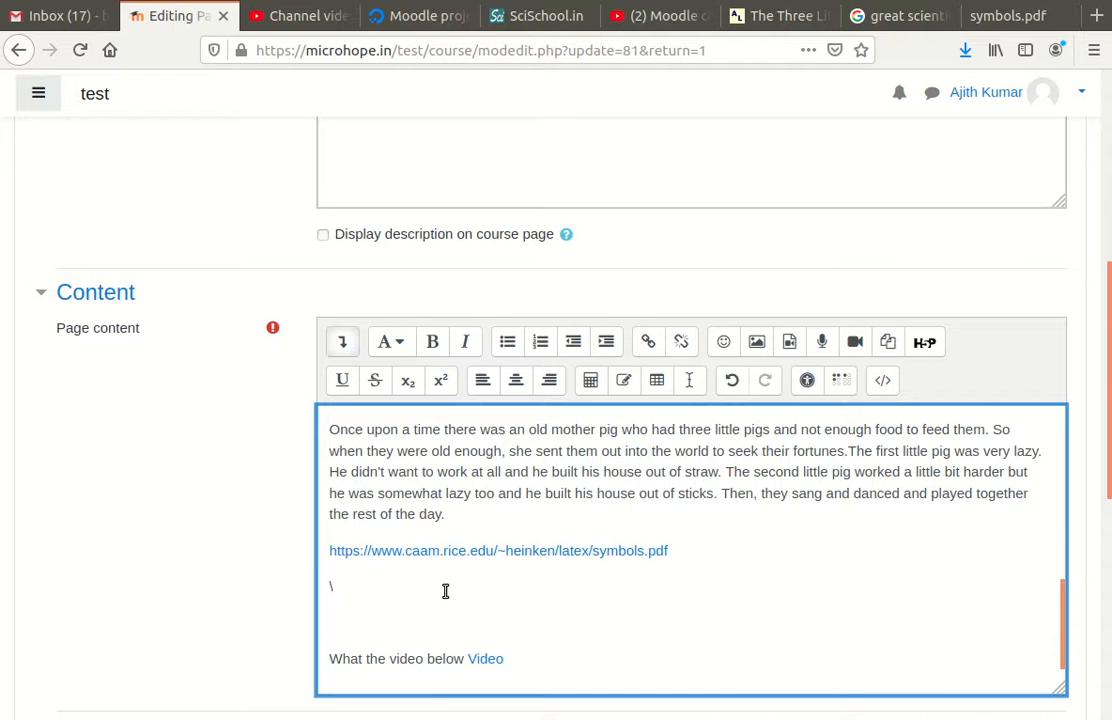
text(alpha)
key(Home)
text($$)
Step: Save and display the page, and check how the formula below the symbols.pdf link is rendered
scroll(540, 584, down, 1)
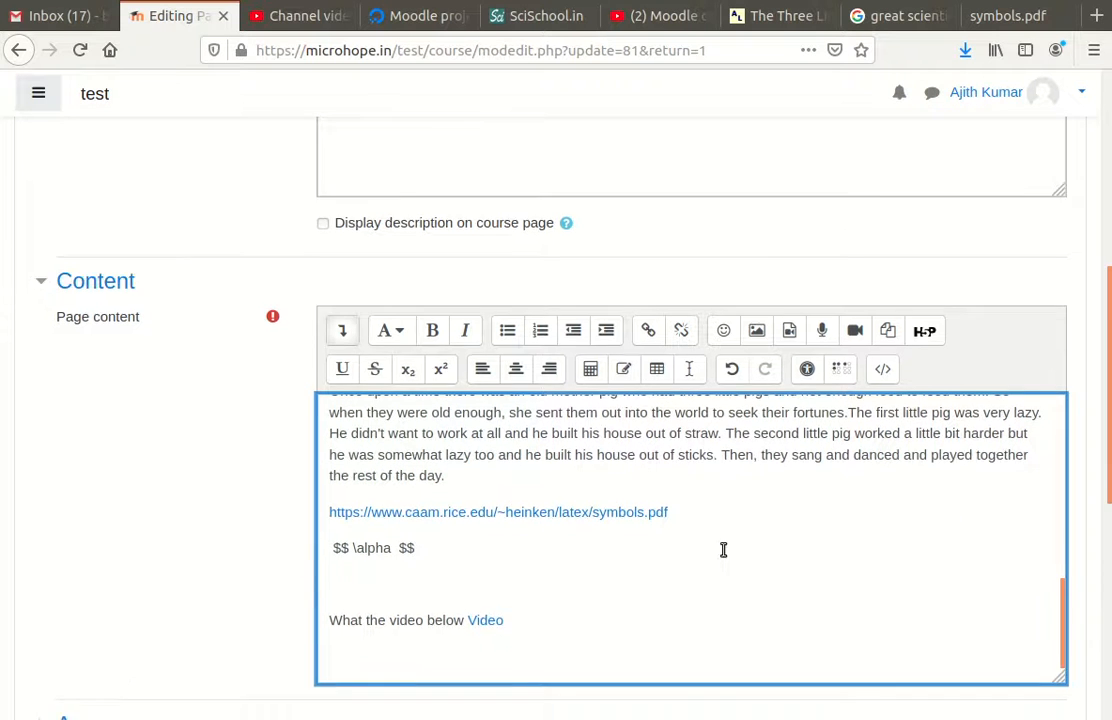
scroll(531, 591, down, 10)
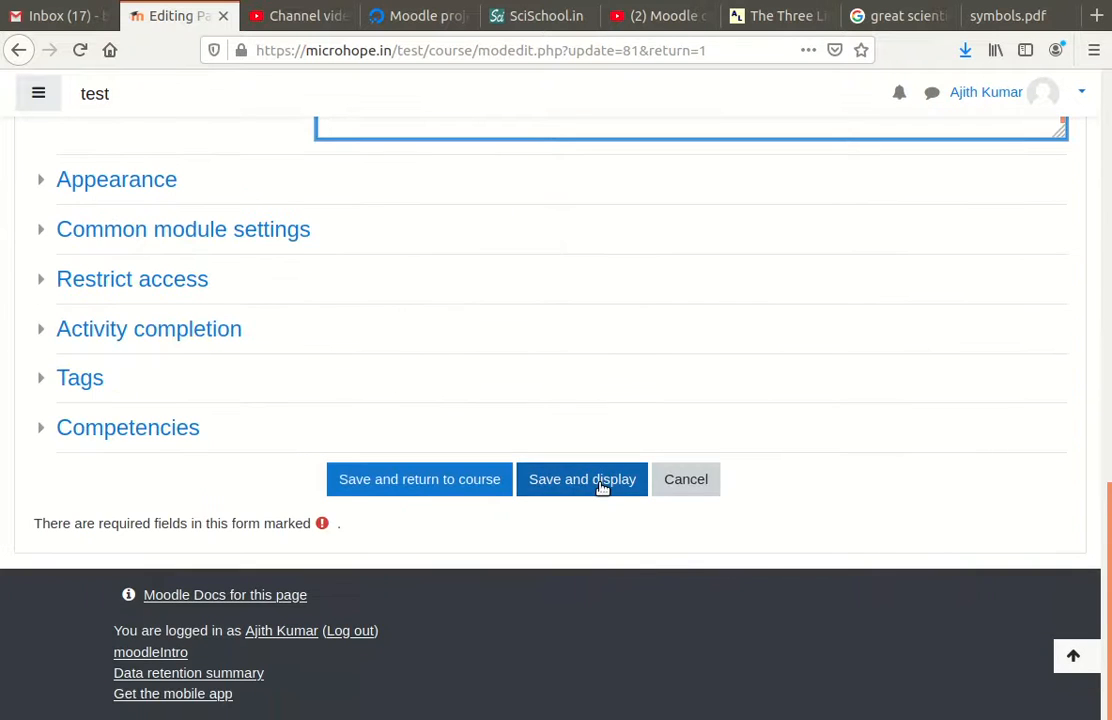
click(601, 488)
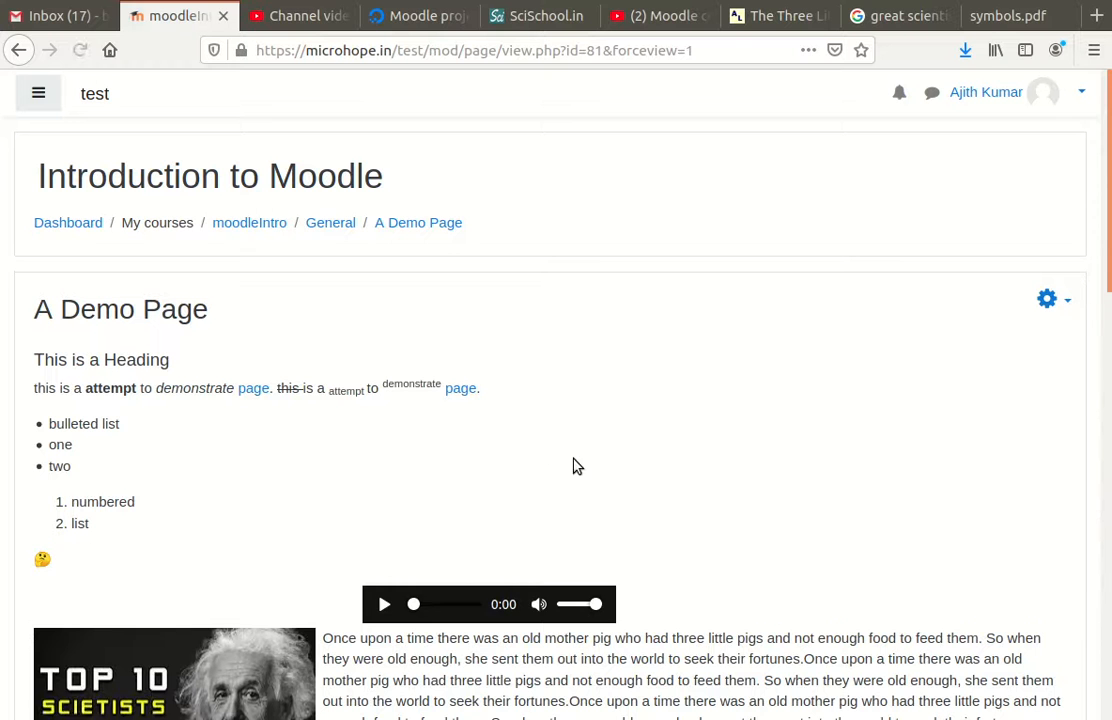
scroll(419, 516, down, 5)
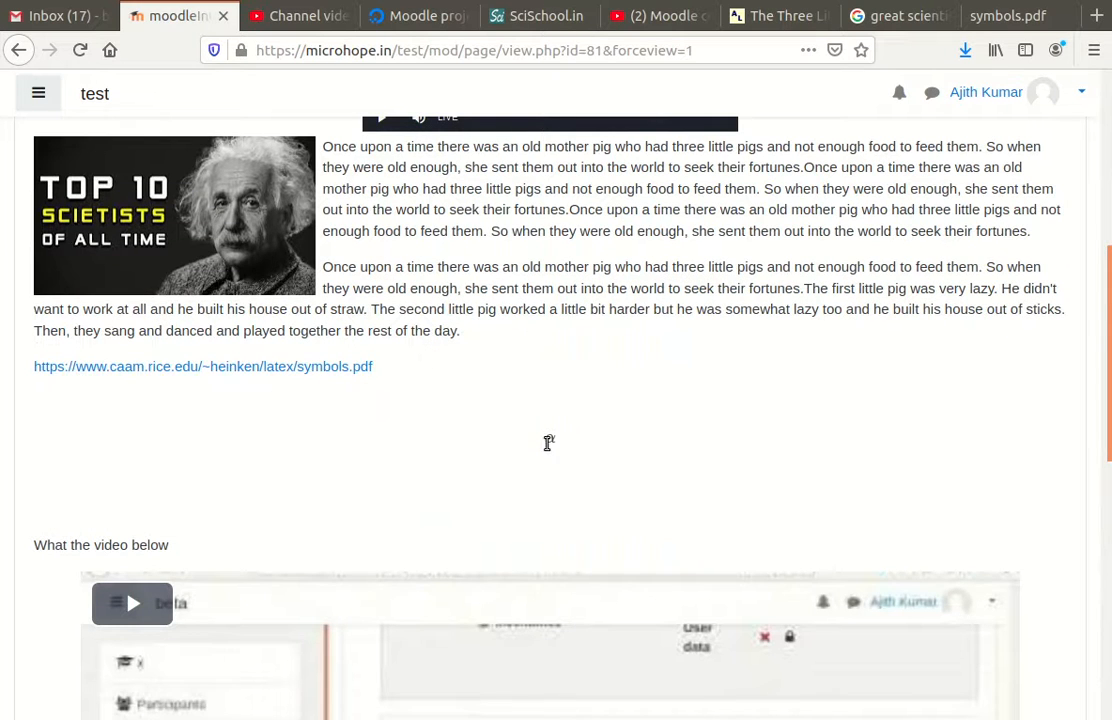
scroll(903, 499, up, 5)
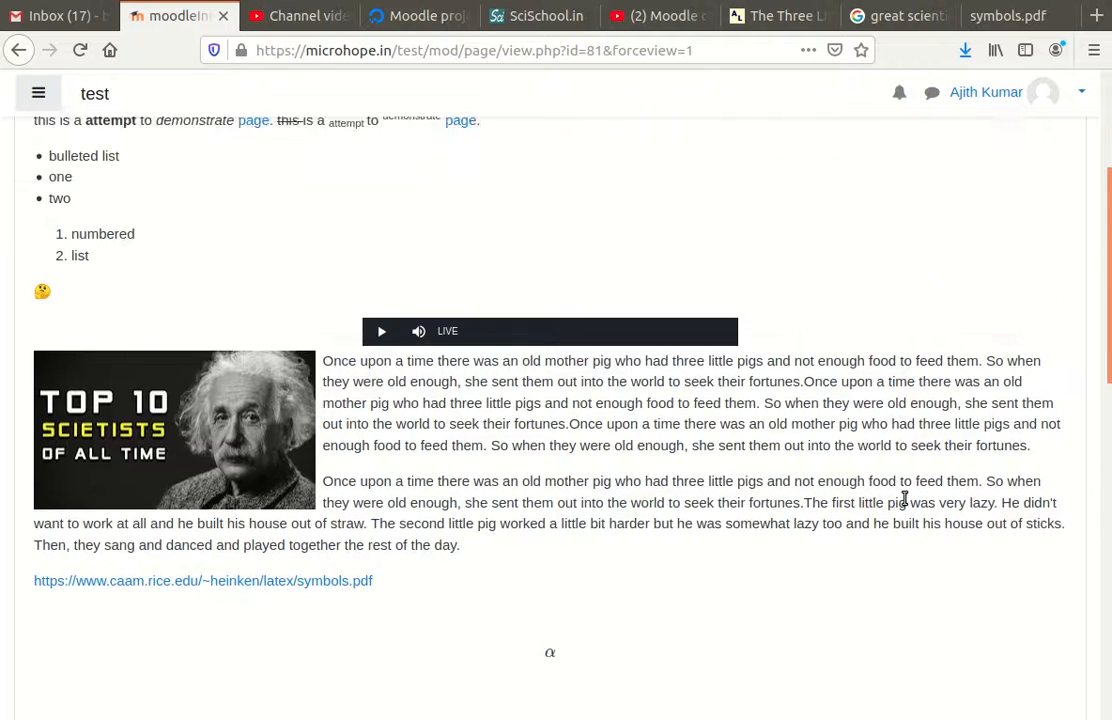
click(1045, 303)
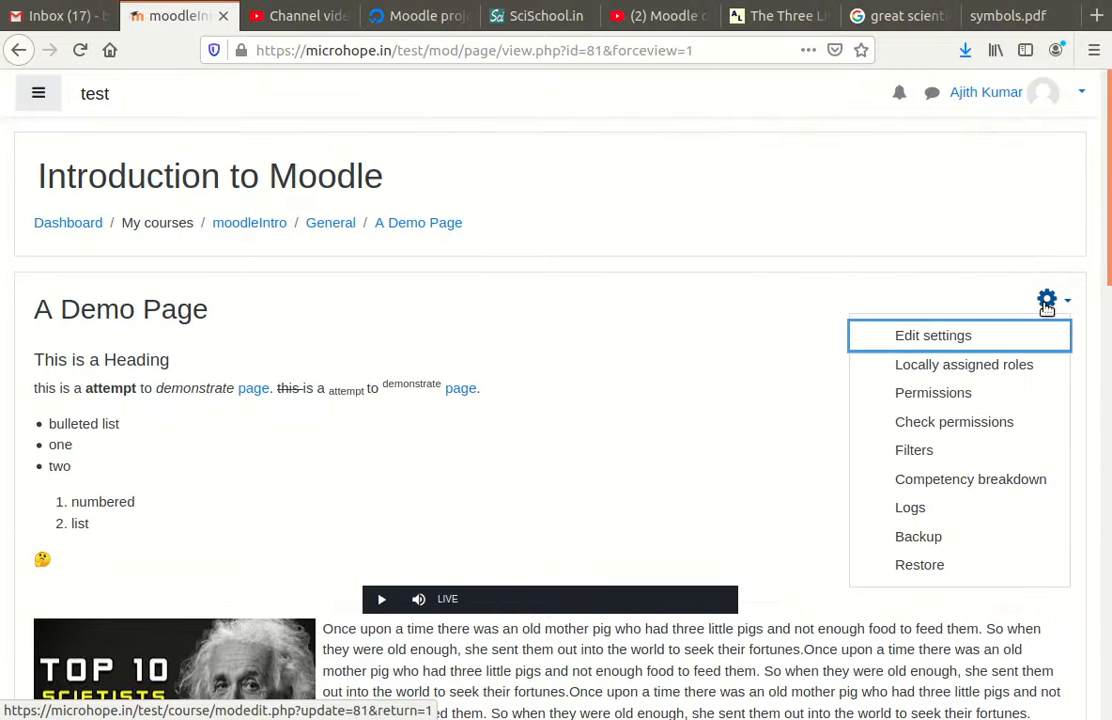
click(996, 331)
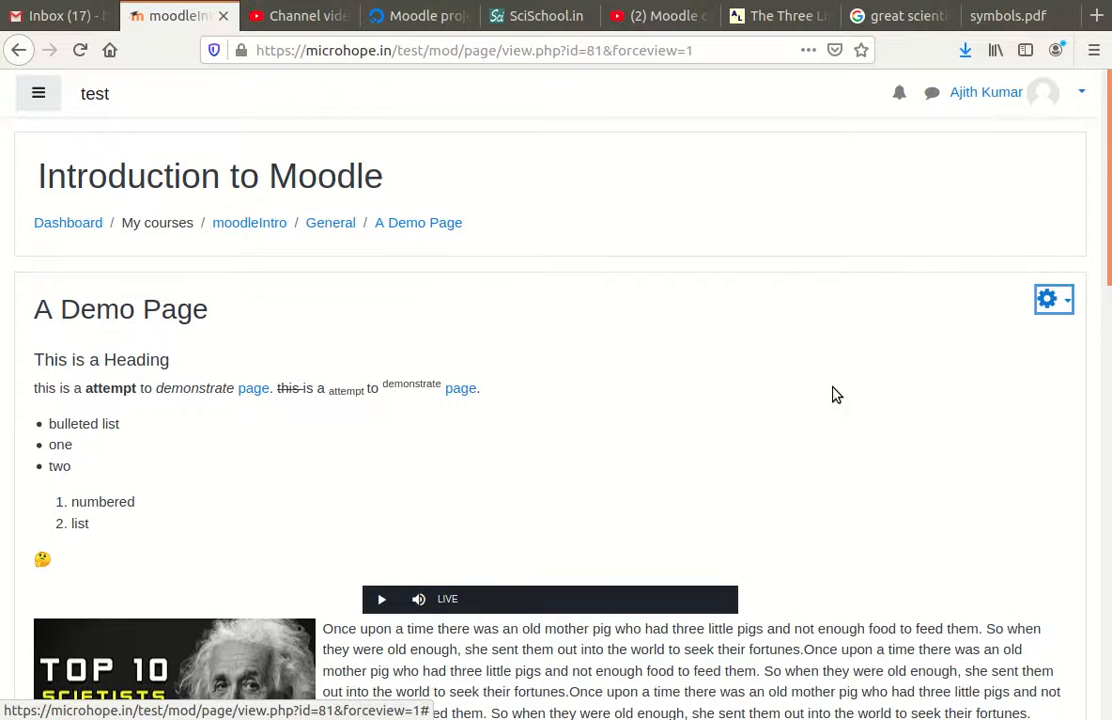
scroll(490, 413, down, 5)
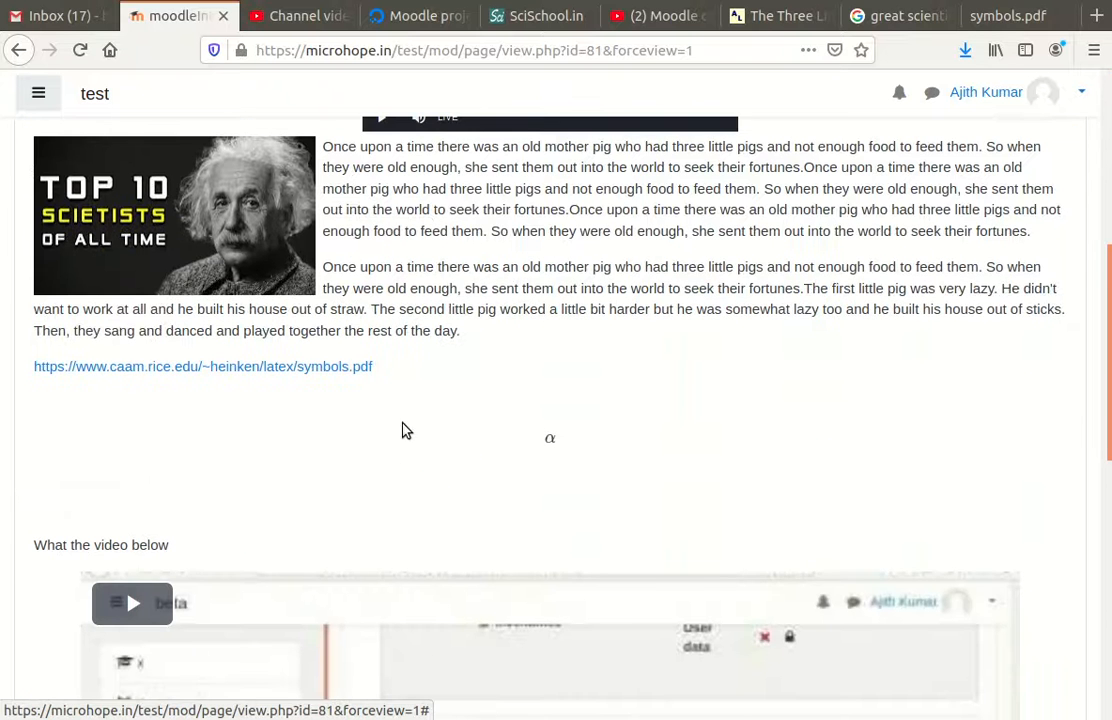
scroll(920, 330, up, 5)
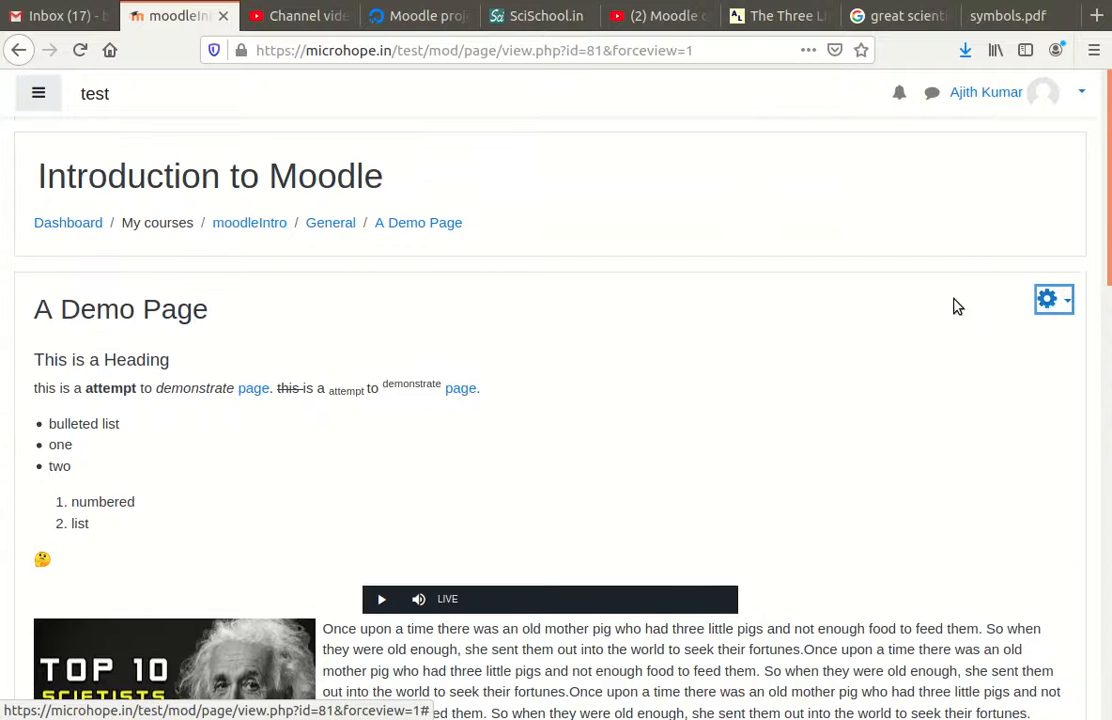
Step: Reopen the page's settings and replace the formula's $$ delimiters so it reads \[ \alpha \]
click(1048, 300)
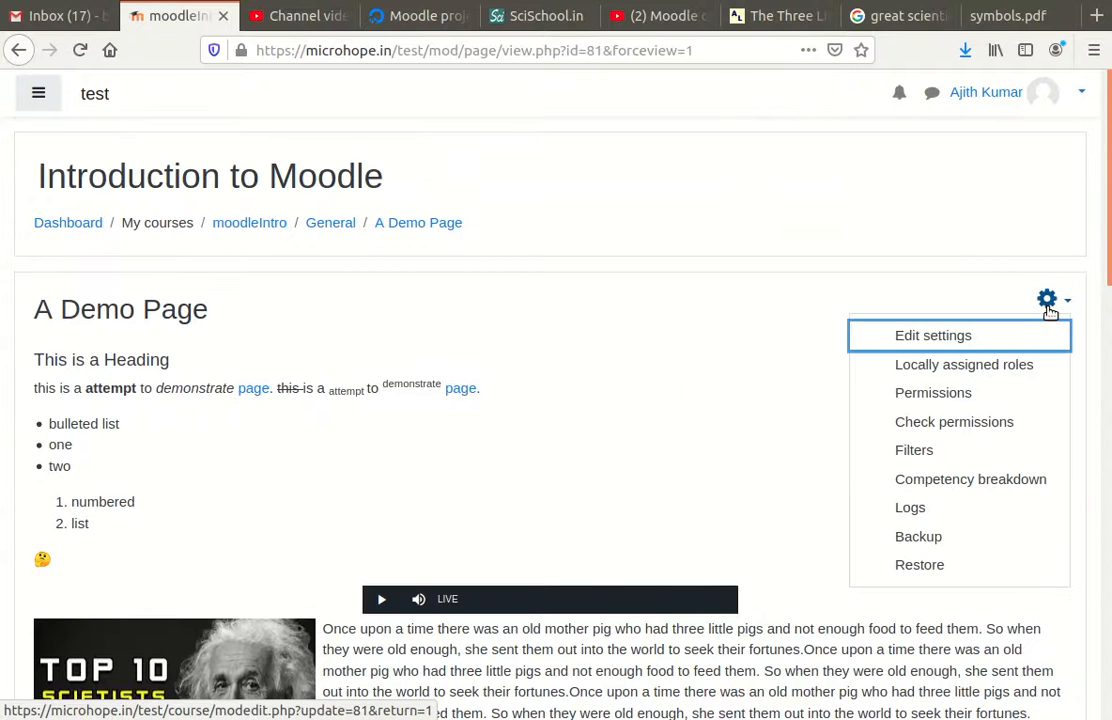
click(963, 334)
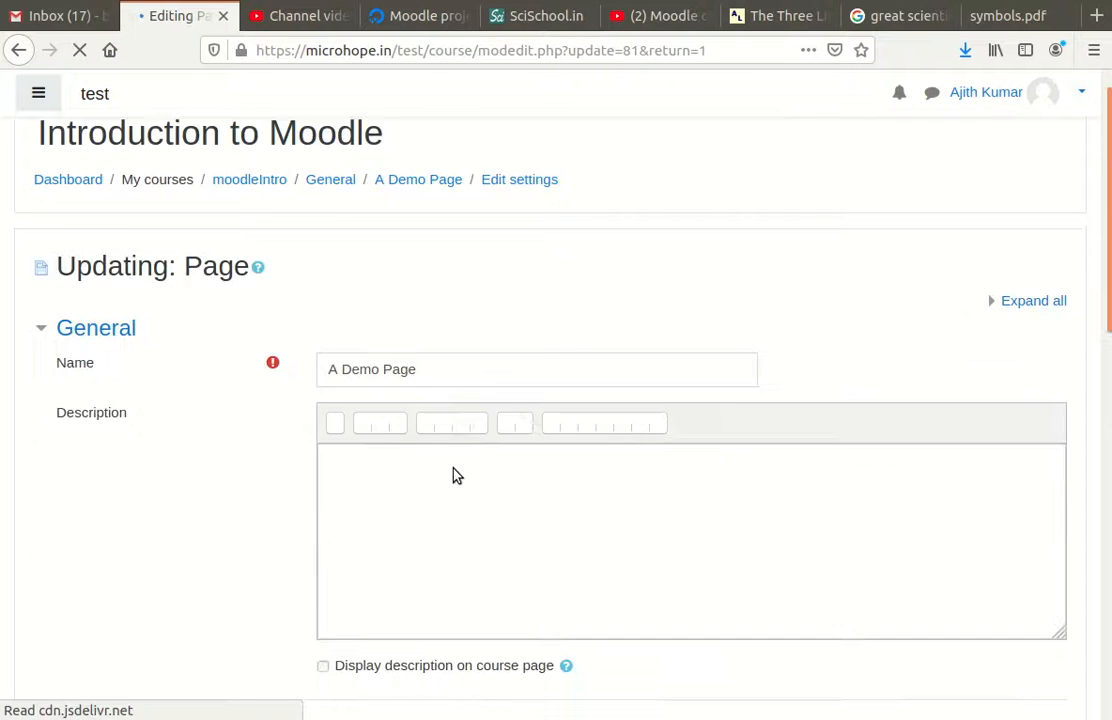
scroll(456, 478, down, 5)
scroll(461, 482, down, 10)
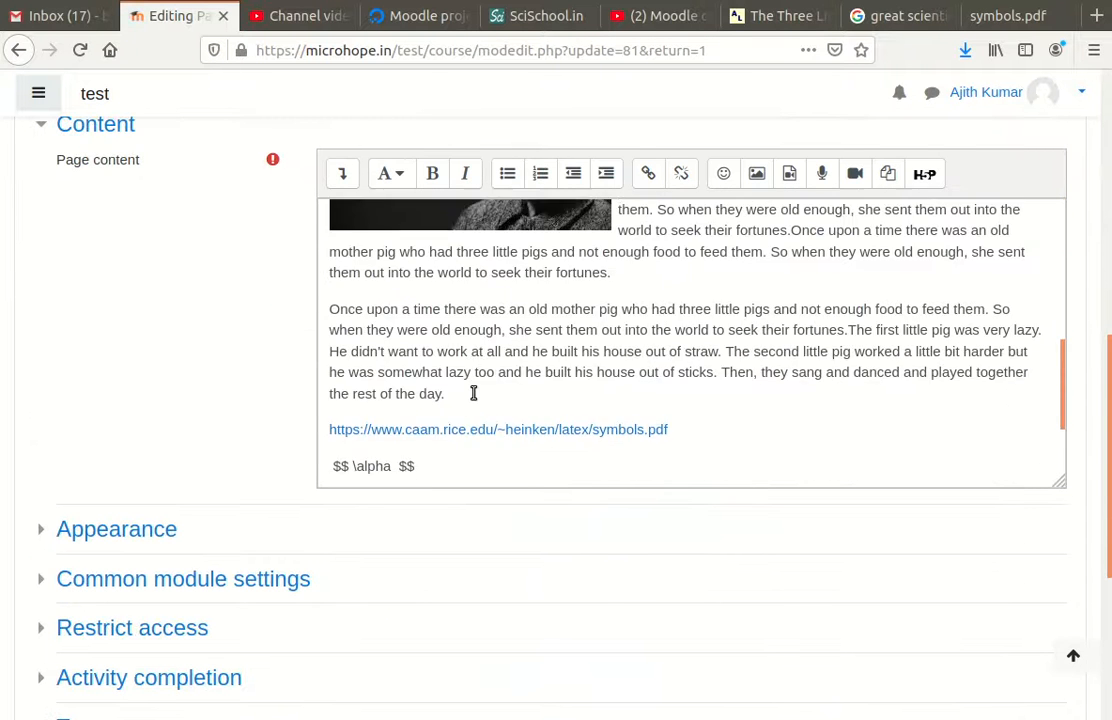
click(444, 356)
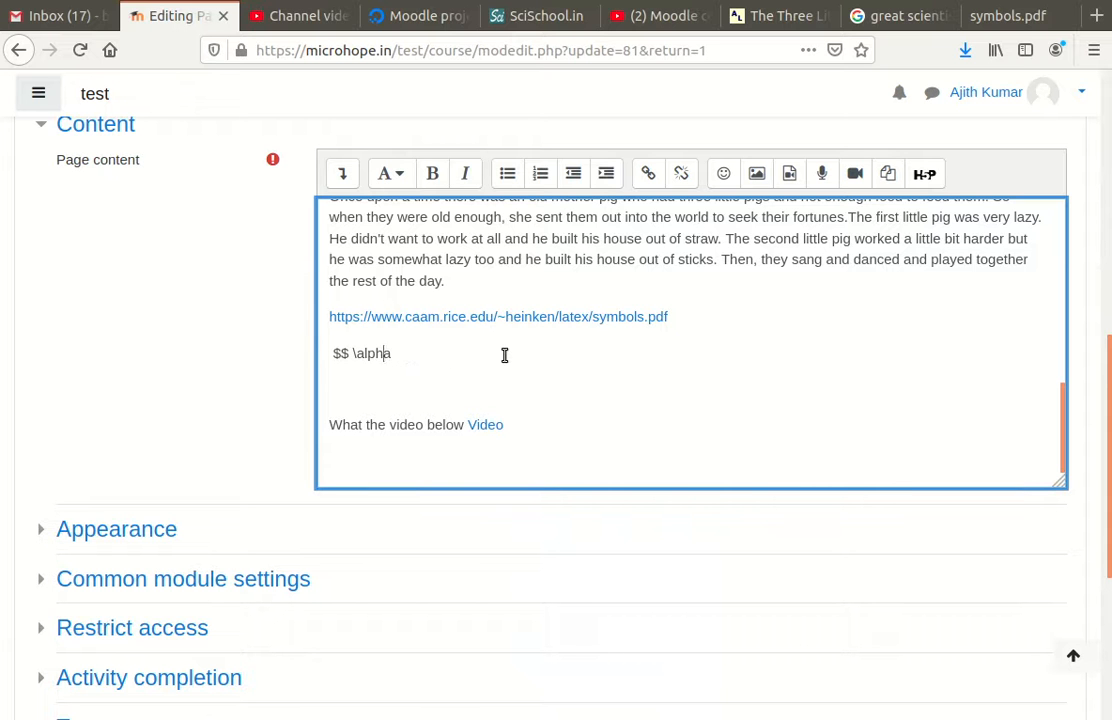
key(Home)
key(Delete)
key(Delete)
key(Delete)
text(\[)
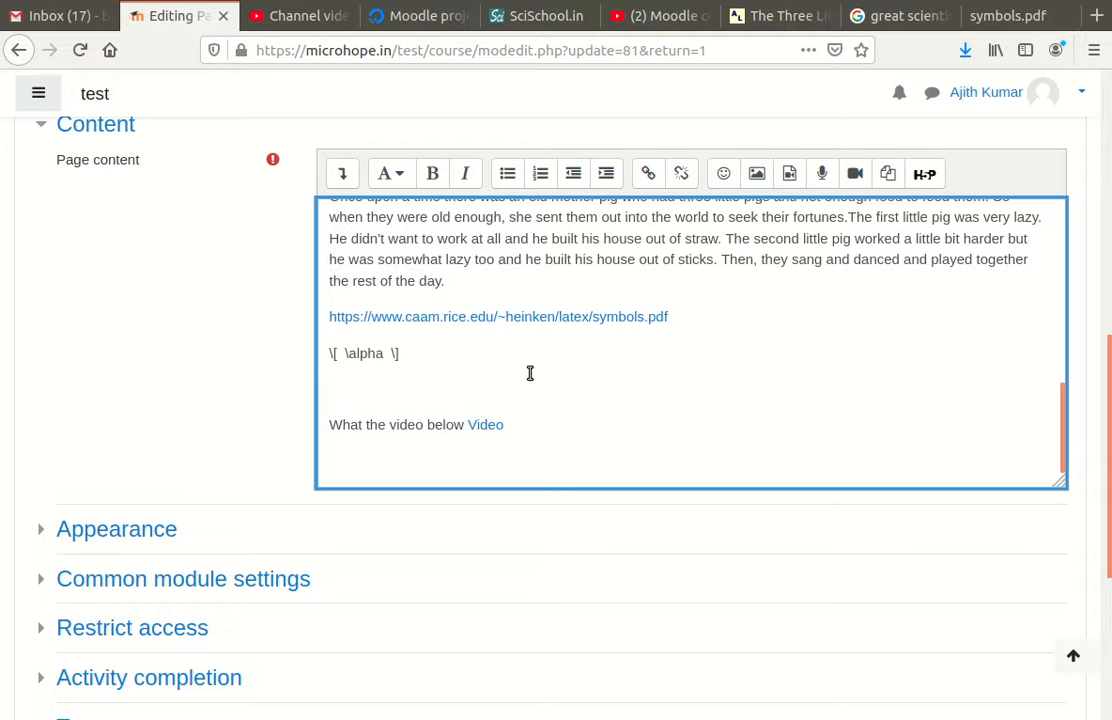
key(ctrl+z)
click(385, 398)
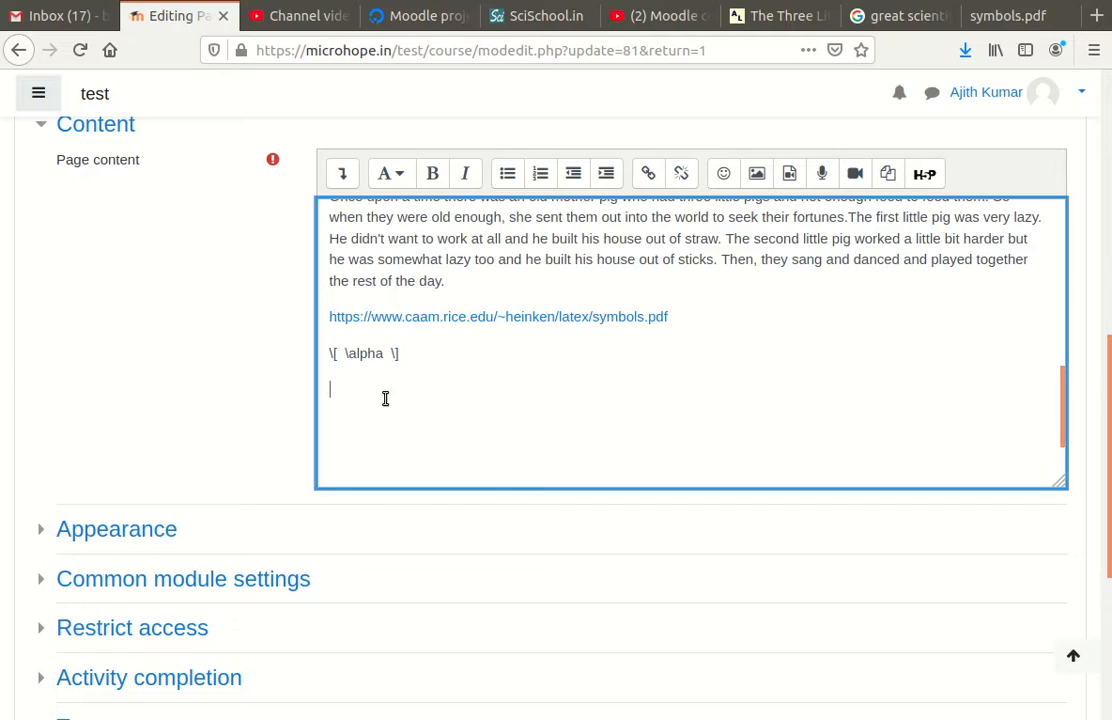
Step: Switch to symbols.pdf and look through its function, relation, arrow and accent lists down to the array code examples
click(975, 18)
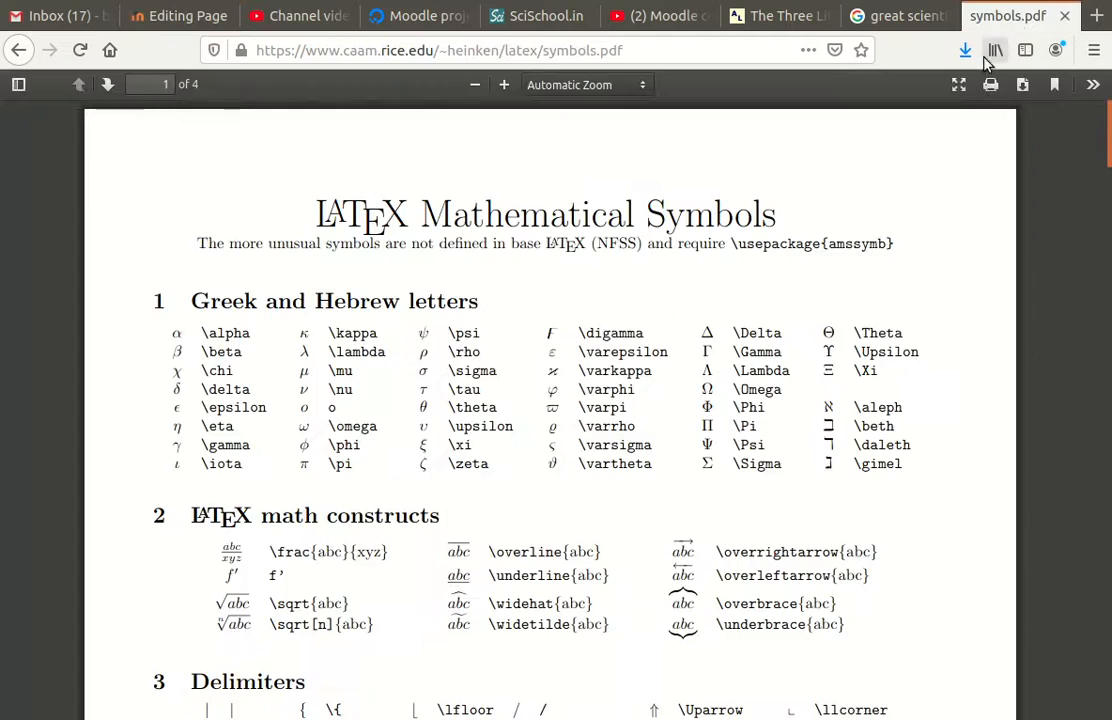
scroll(442, 496, down, 10)
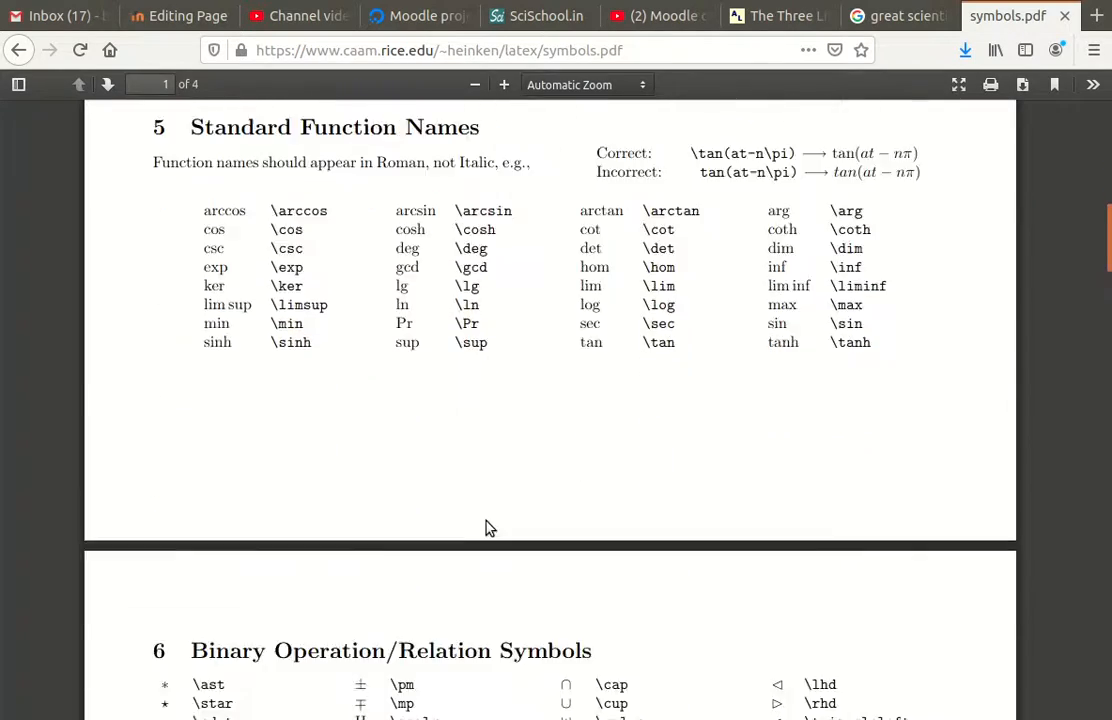
scroll(489, 528, down, 20)
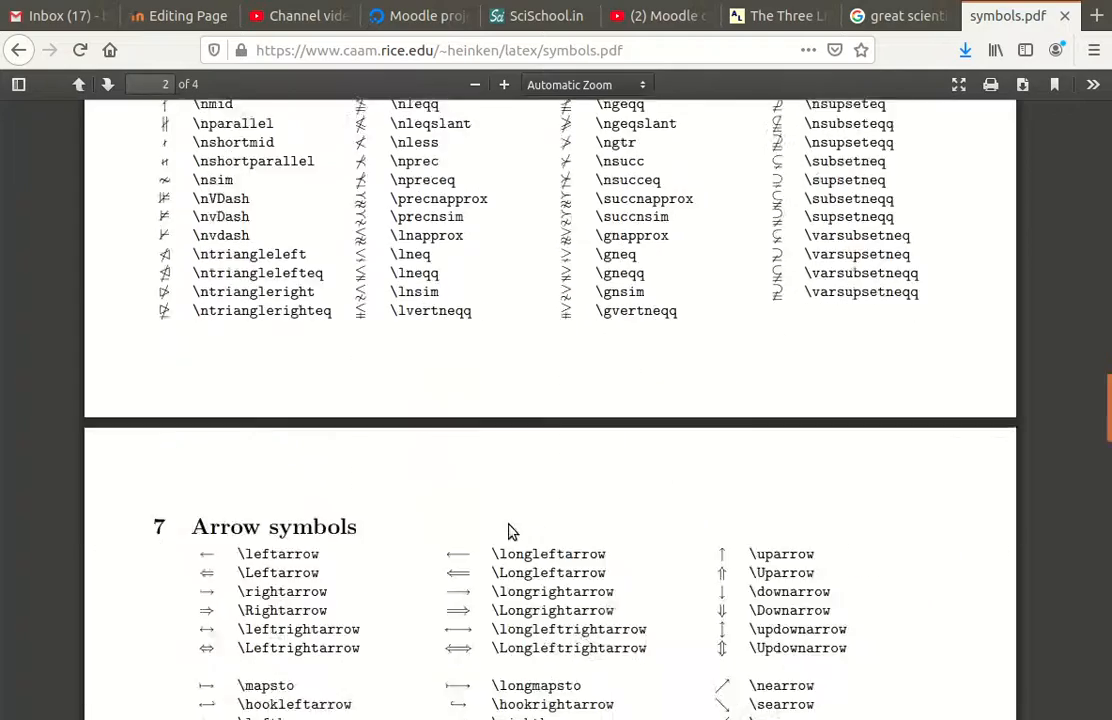
scroll(508, 530, down, 5)
scroll(513, 527, down, 20)
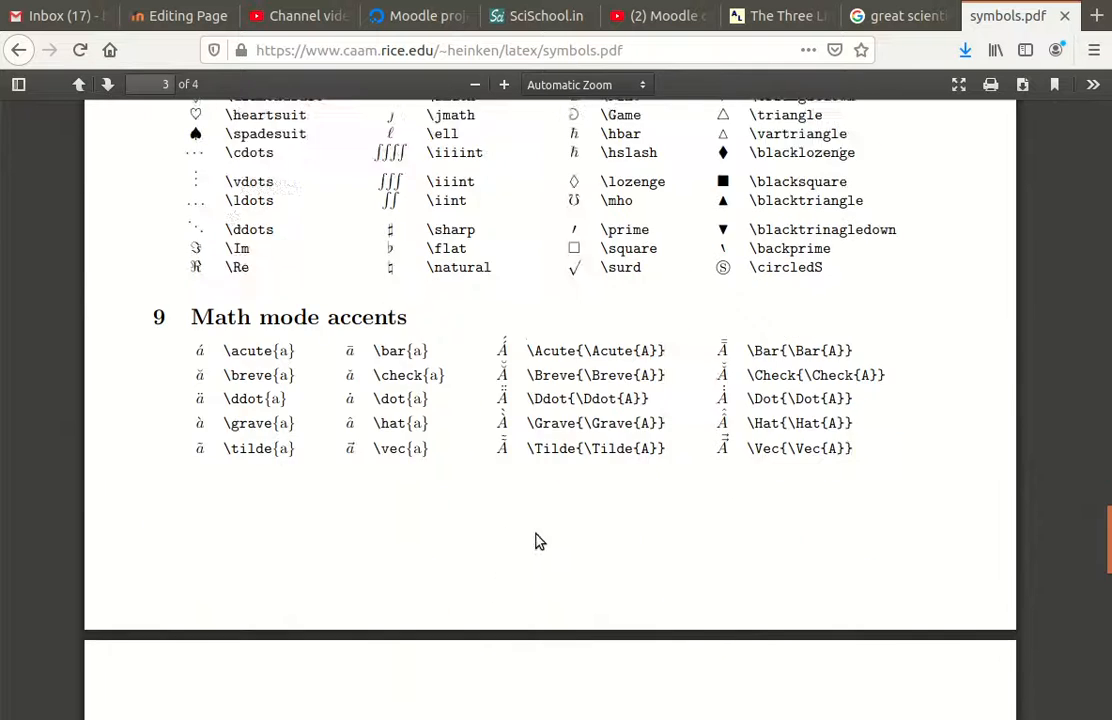
scroll(538, 540, down, 2)
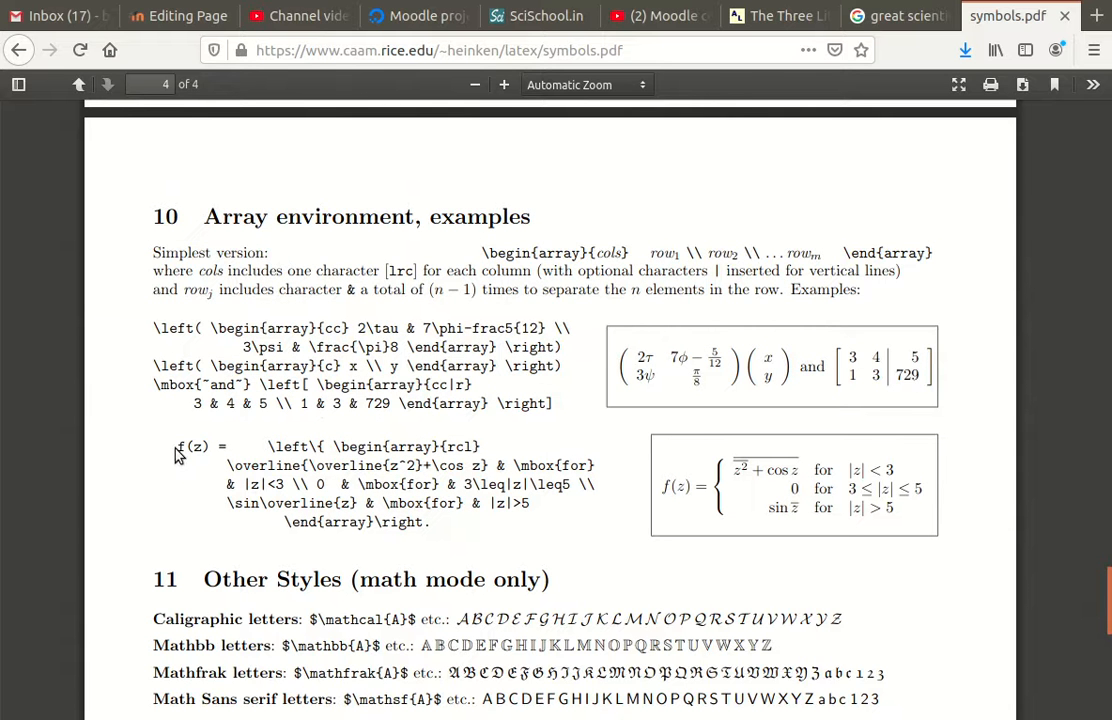
drag(175, 453, 449, 531)
click(449, 531)
Step: Examine the math letter styles, font size formulas and text-mode accents in symbols.pdf, and return to the array examples
scroll(460, 530, down, 5)
scroll(478, 552, down, 3)
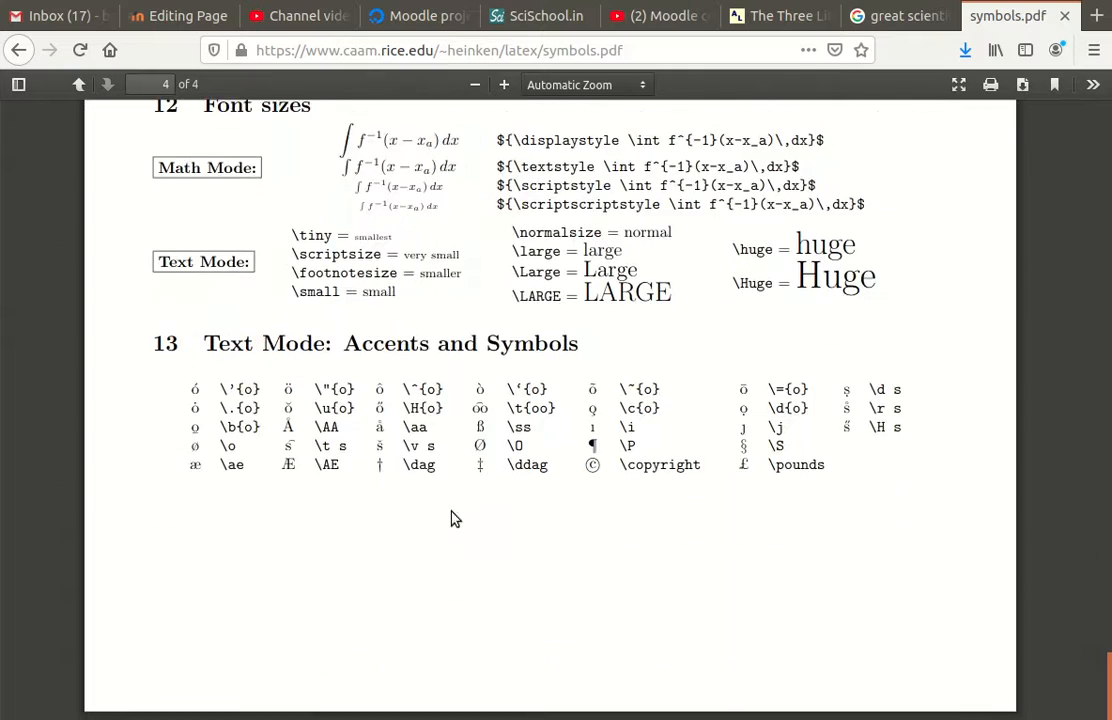
scroll(449, 516, up, 6)
scroll(449, 508, up, 3)
scroll(449, 510, down, 4)
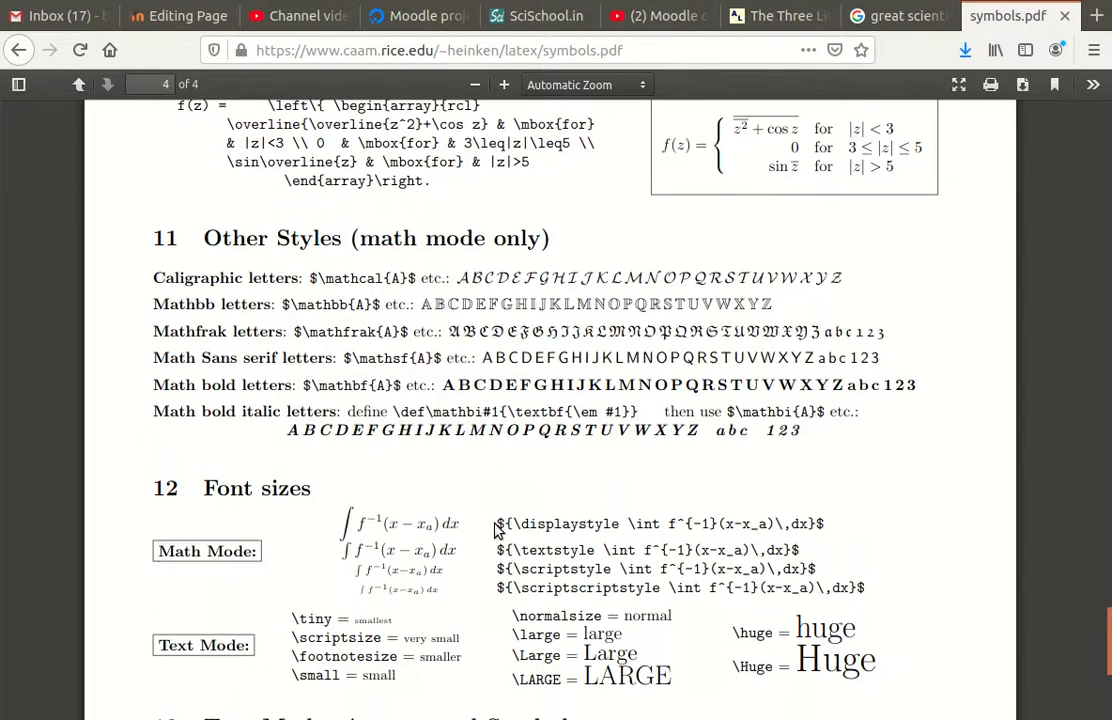
click(497, 530)
drag(830, 532, 810, 524)
click(708, 520)
scroll(653, 496, up, 5)
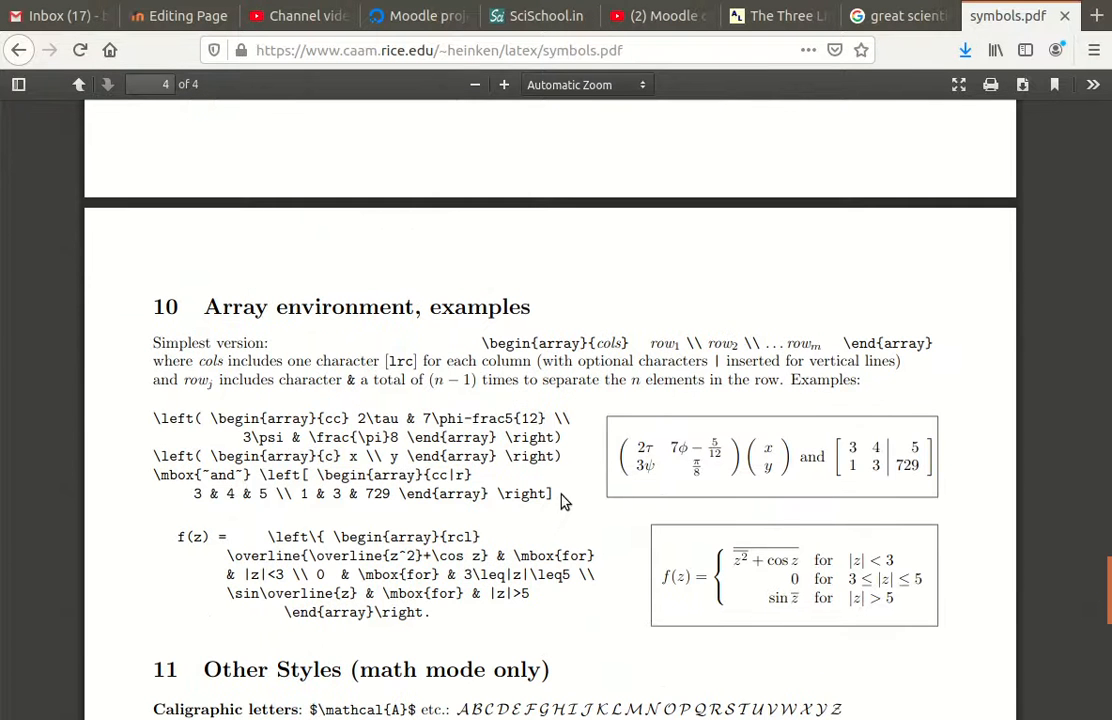
Step: Copy the first array example's LaTeX code from symbols.pdf and paste it between the empty \[ \] delimiters in the Moodle page content
drag(563, 499, 537, 499)
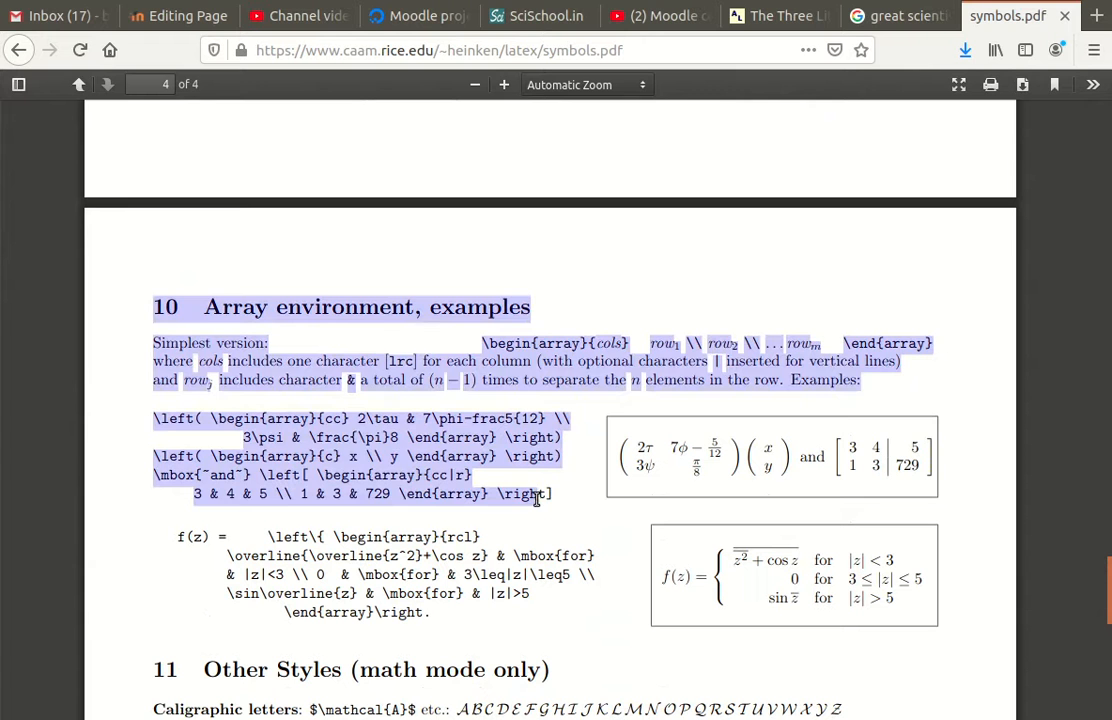
click(537, 497)
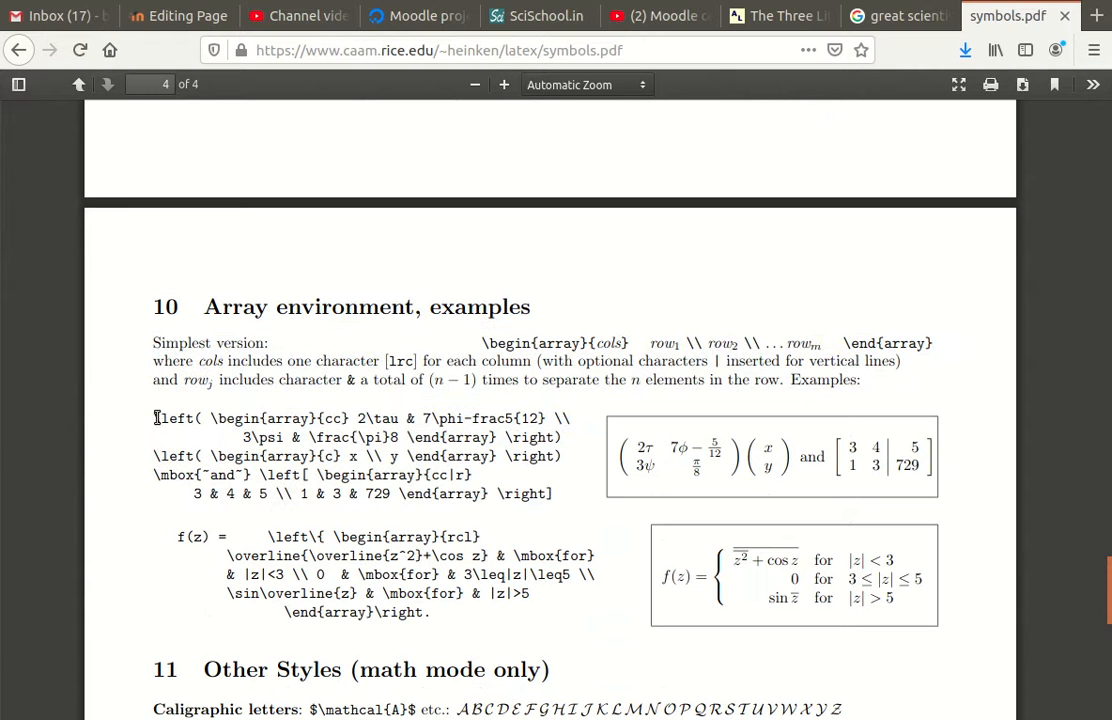
drag(155, 418, 563, 508)
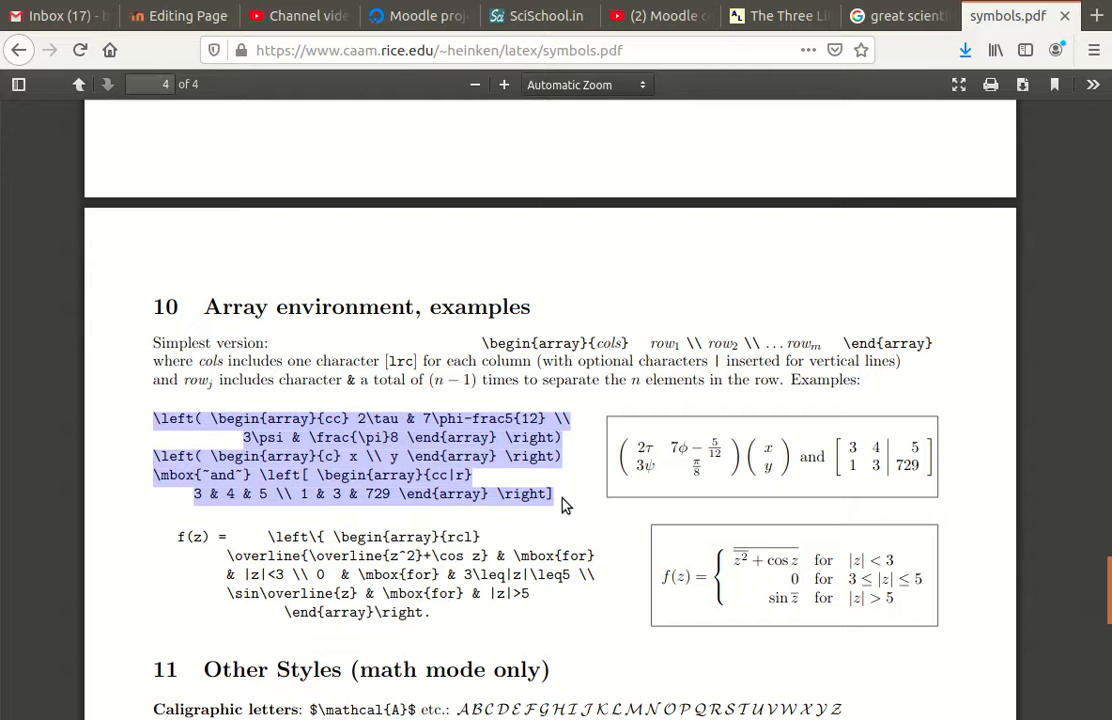
click(188, 16)
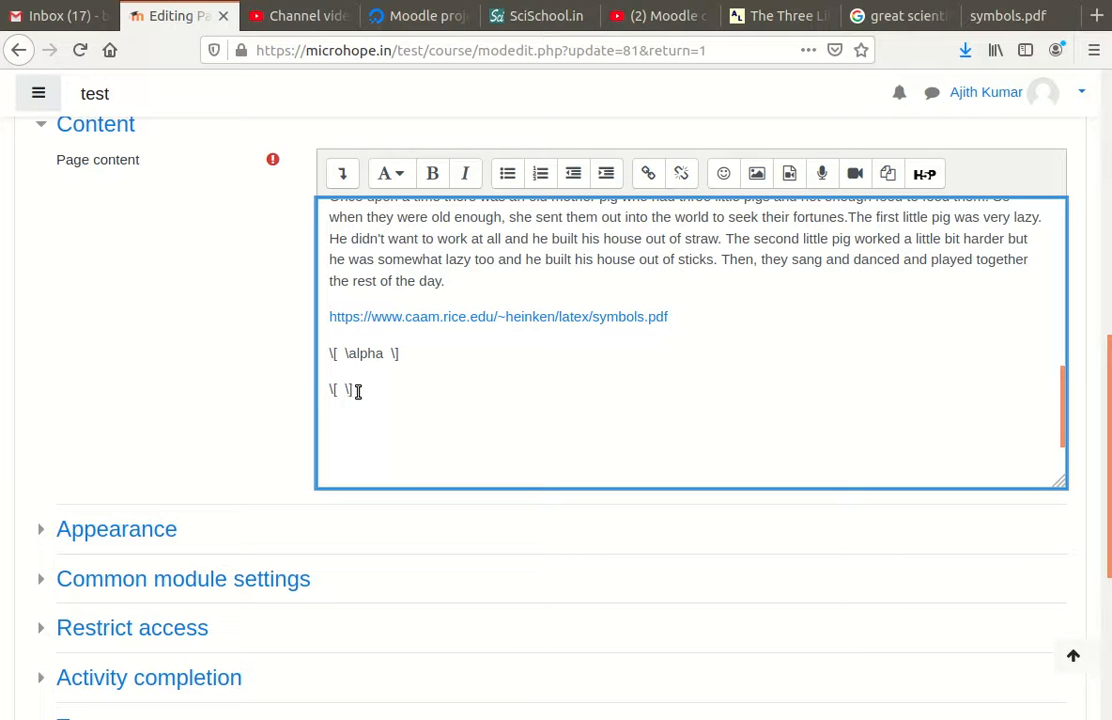
text(\left( \begin{array}{cc} 2\tau & 7\phi-frac5{12} \\3\psi & \frac{\pi}8 \end{array} \right)\left( \begin{array}{c} x \\ y \end{array} \right)\mbox{~and~} \left[ \begin{array}{cc|r}3 & 4 & 5 \\ 1 & 3 & 729 \end{array} \right])
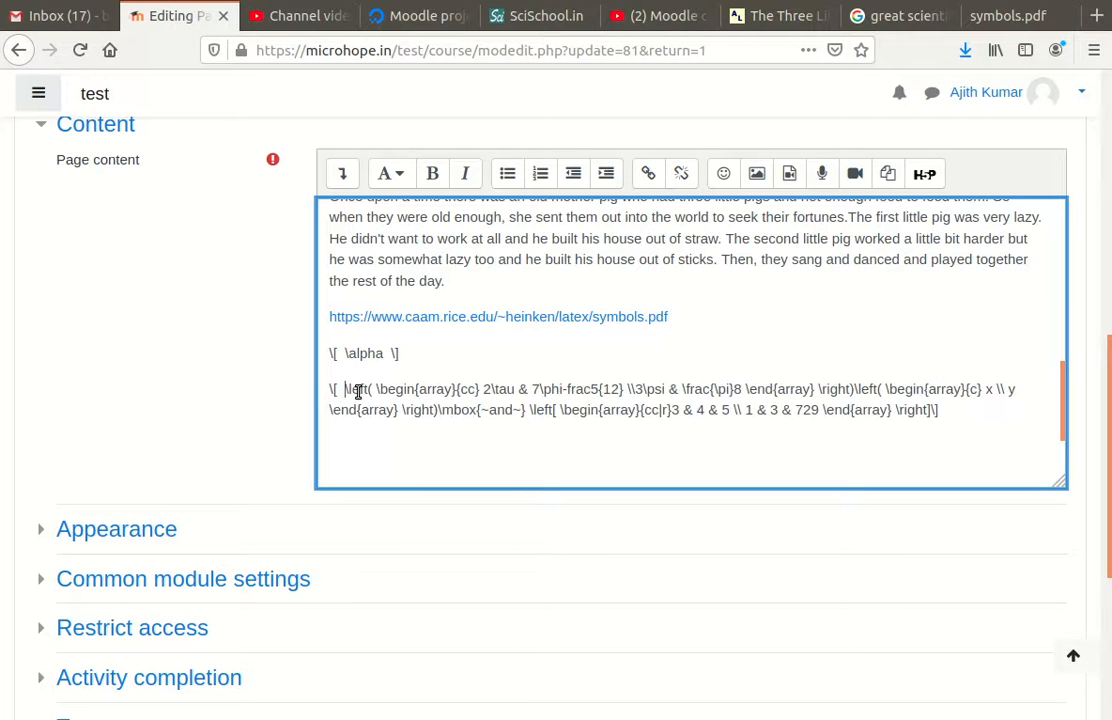
click(346, 390)
key(space)
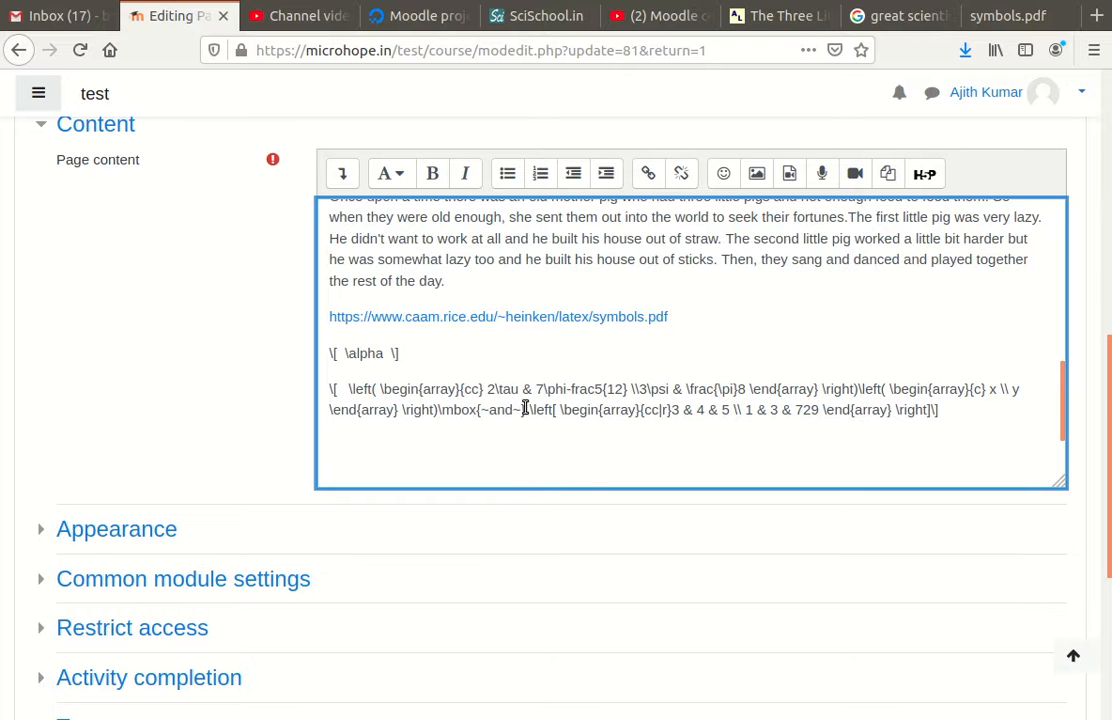
Step: Save and display the page, and check how the alpha and array formulas below the symbols.pdf link are rendered
scroll(588, 479, down, 5)
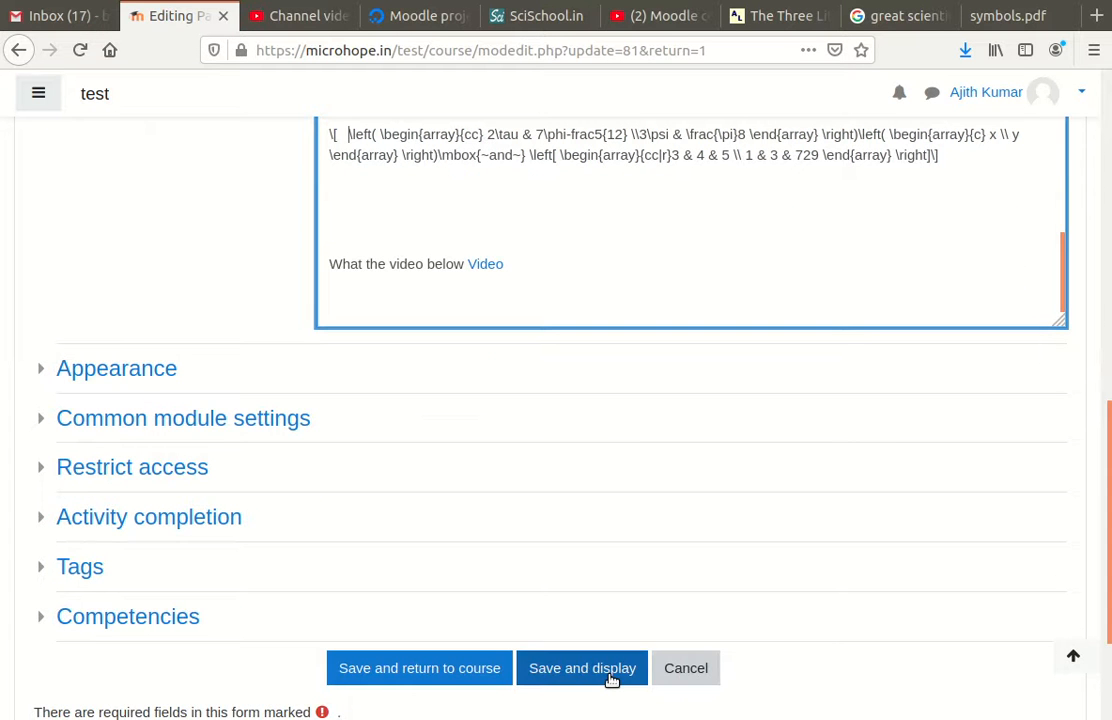
click(612, 669)
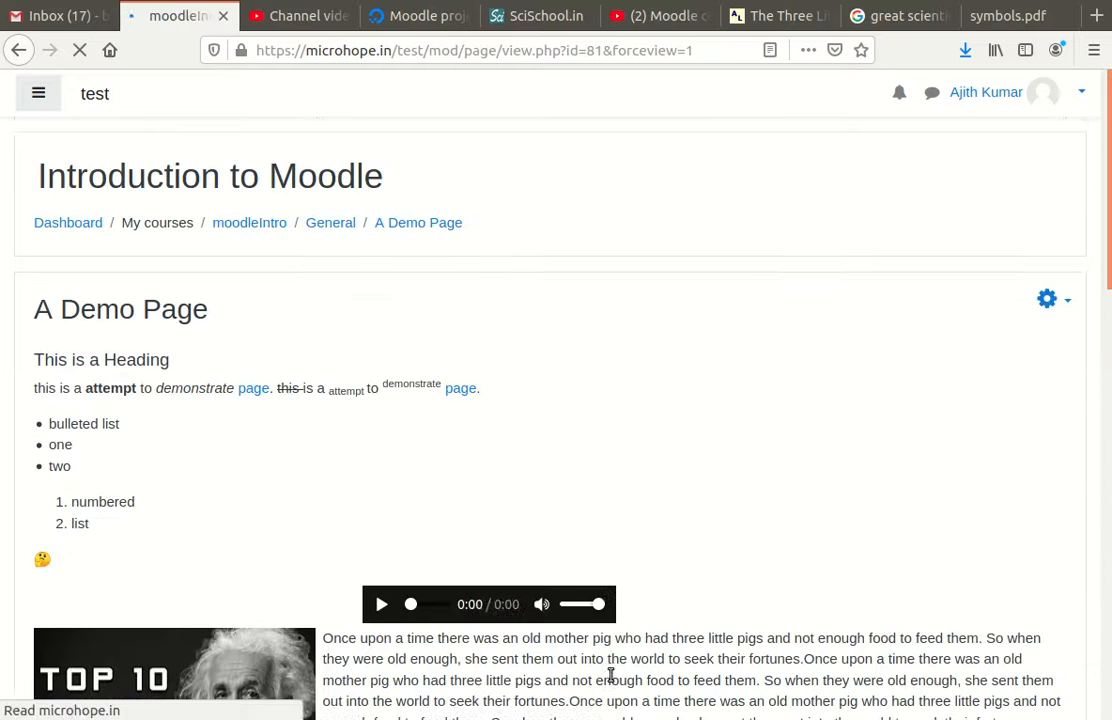
scroll(590, 525, down, 7)
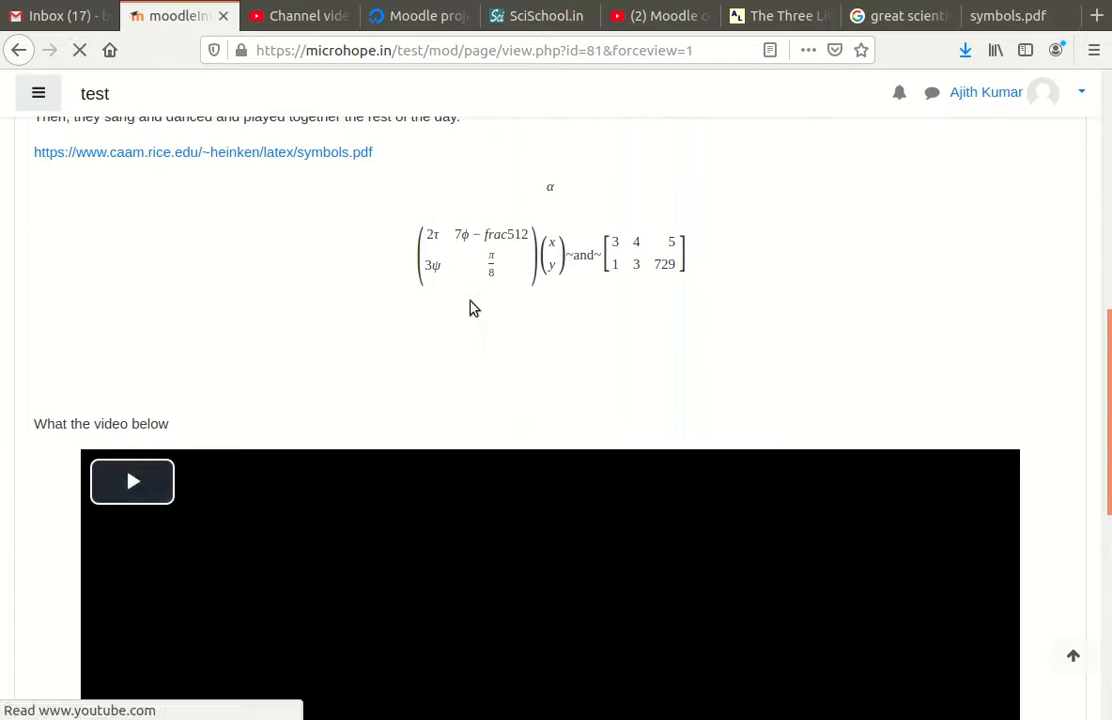
scroll(430, 340, up, 2)
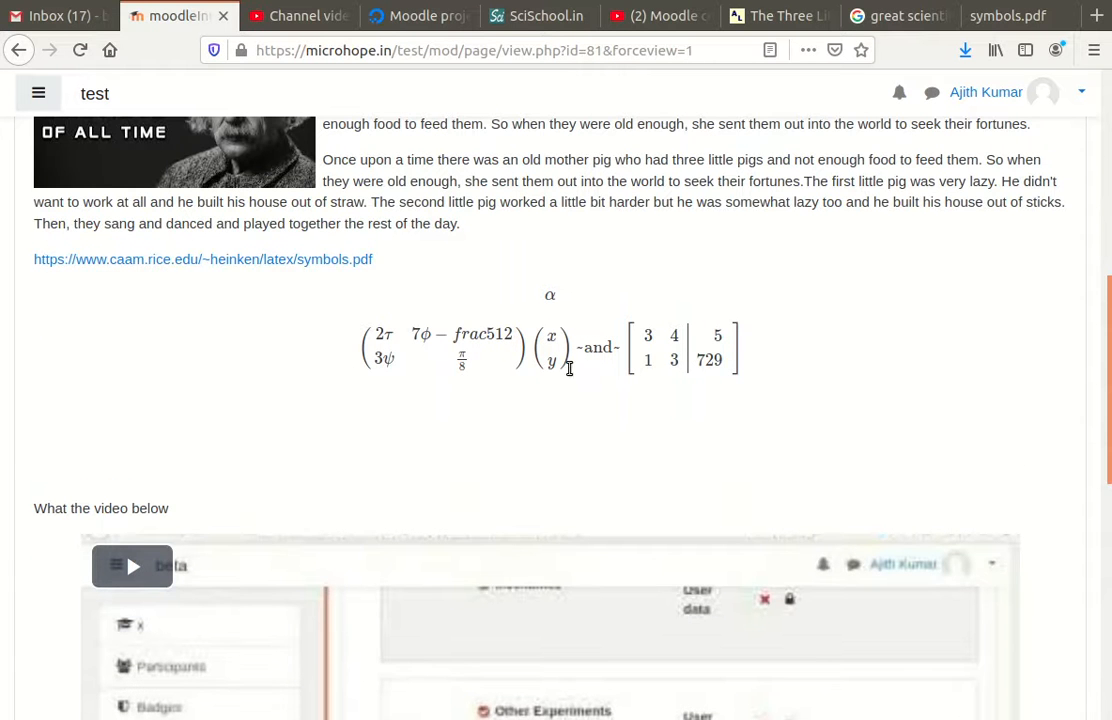
scroll(512, 422, up, 2)
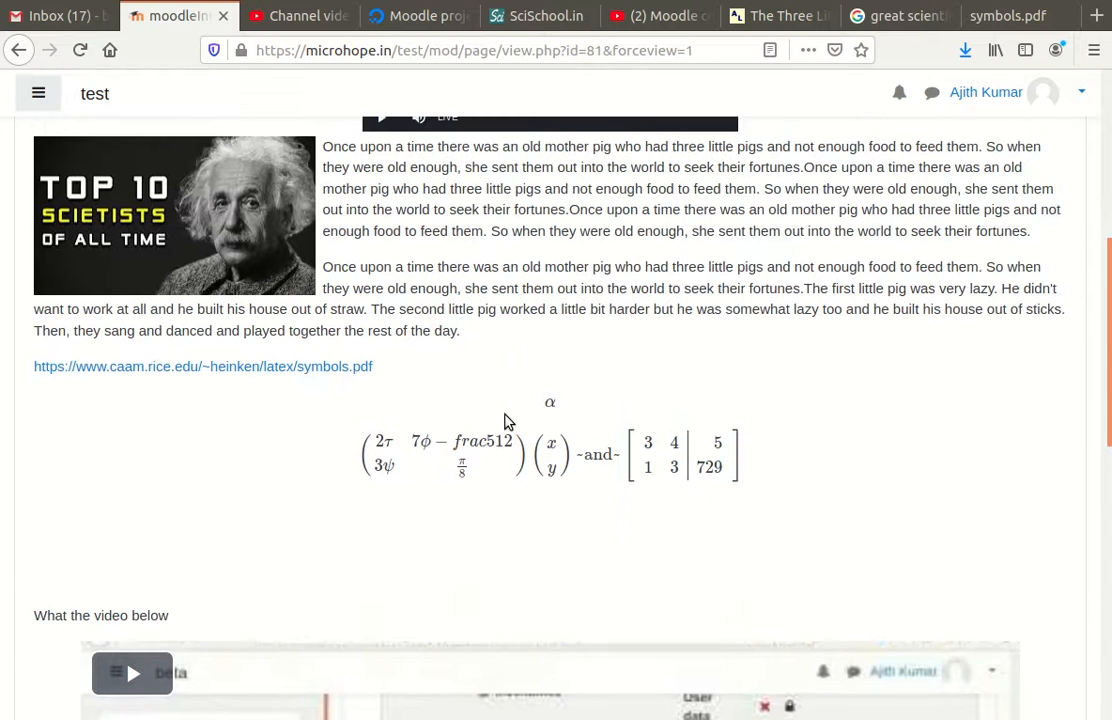
scroll(850, 330, up, 5)
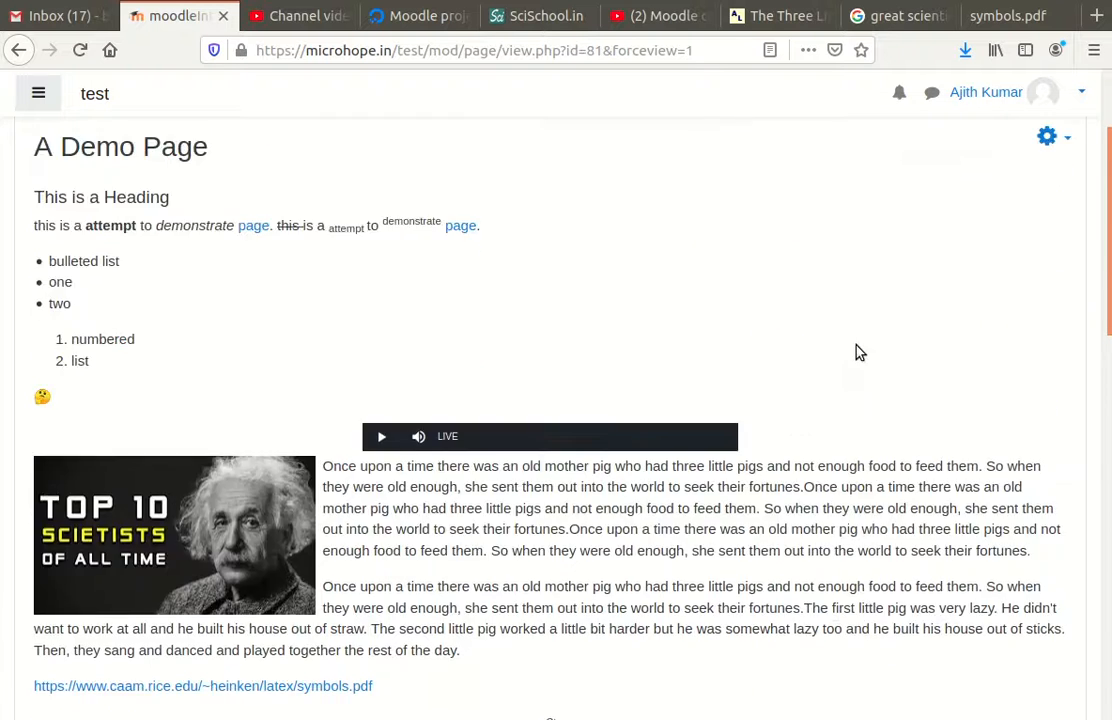
Step: Reopen the page's settings and place the cursor on the empty line below the array formula in the page content
click(1047, 298)
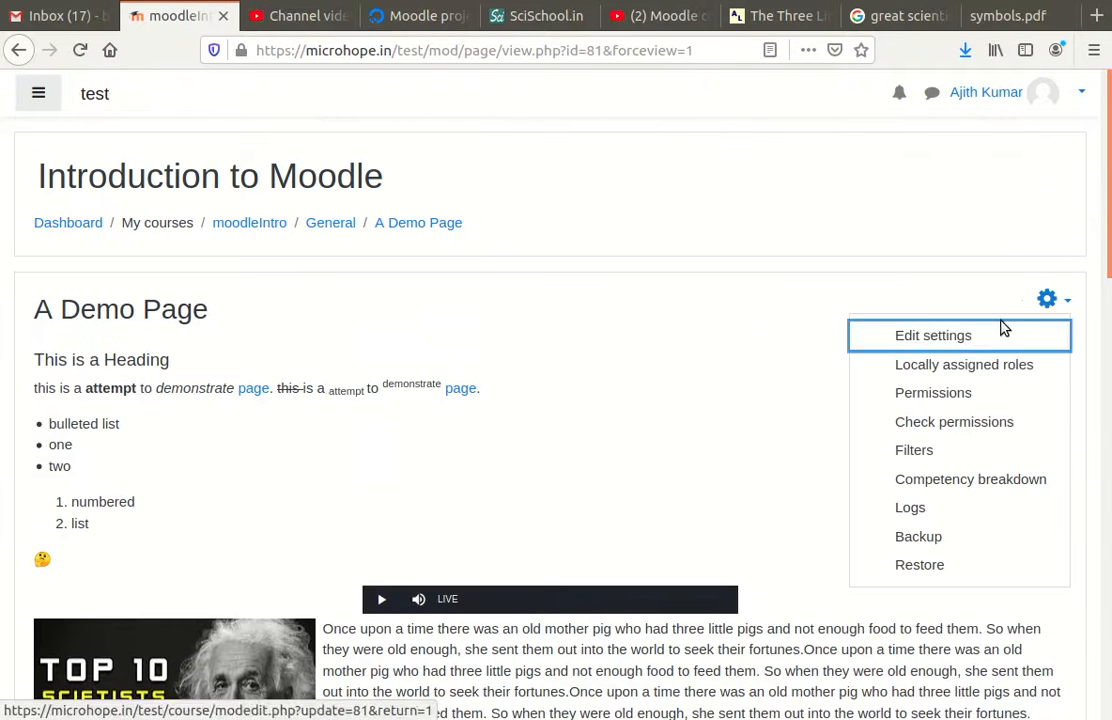
click(1013, 338)
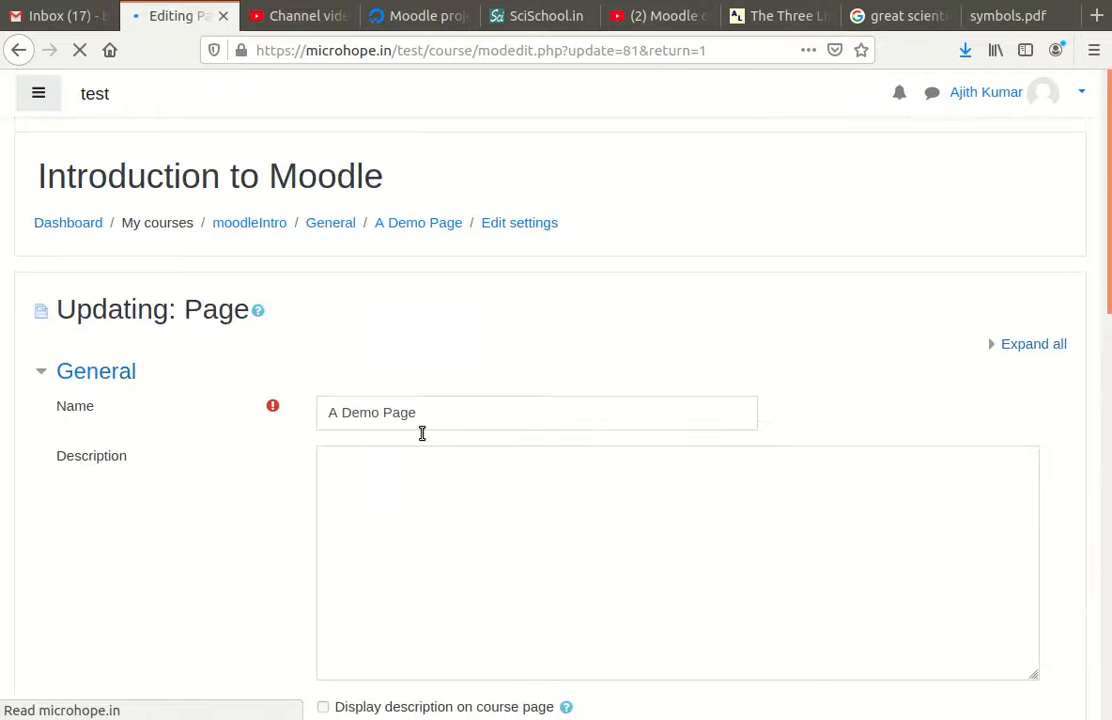
scroll(424, 435, down, 6)
scroll(464, 452, down, 10)
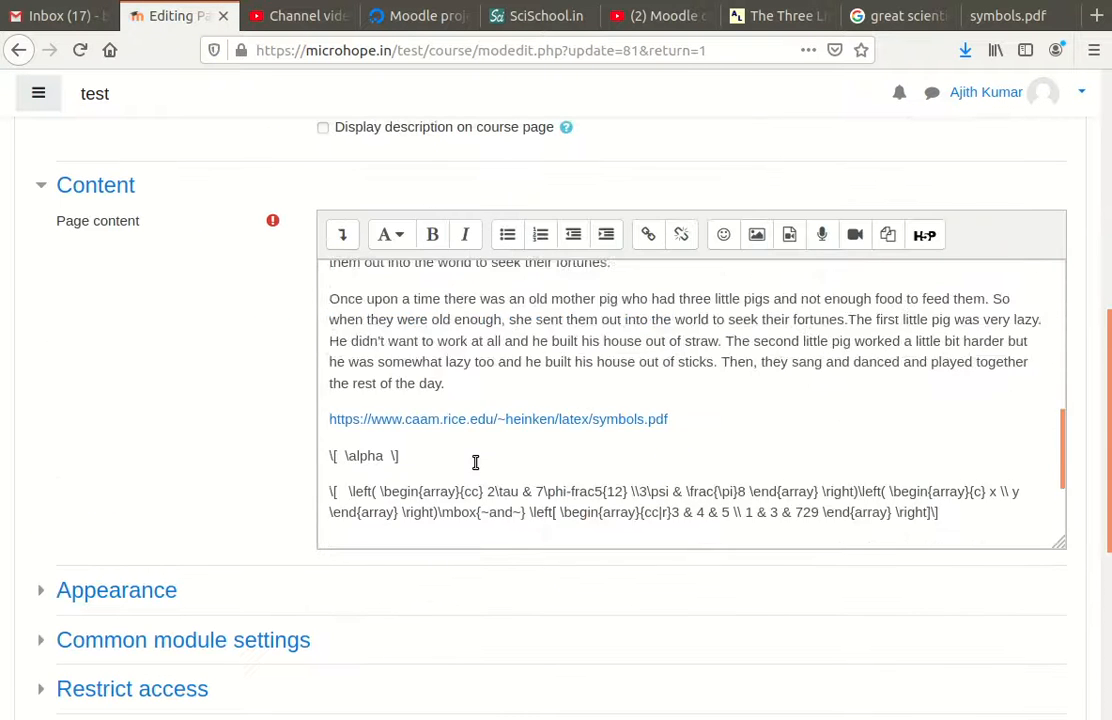
click(458, 433)
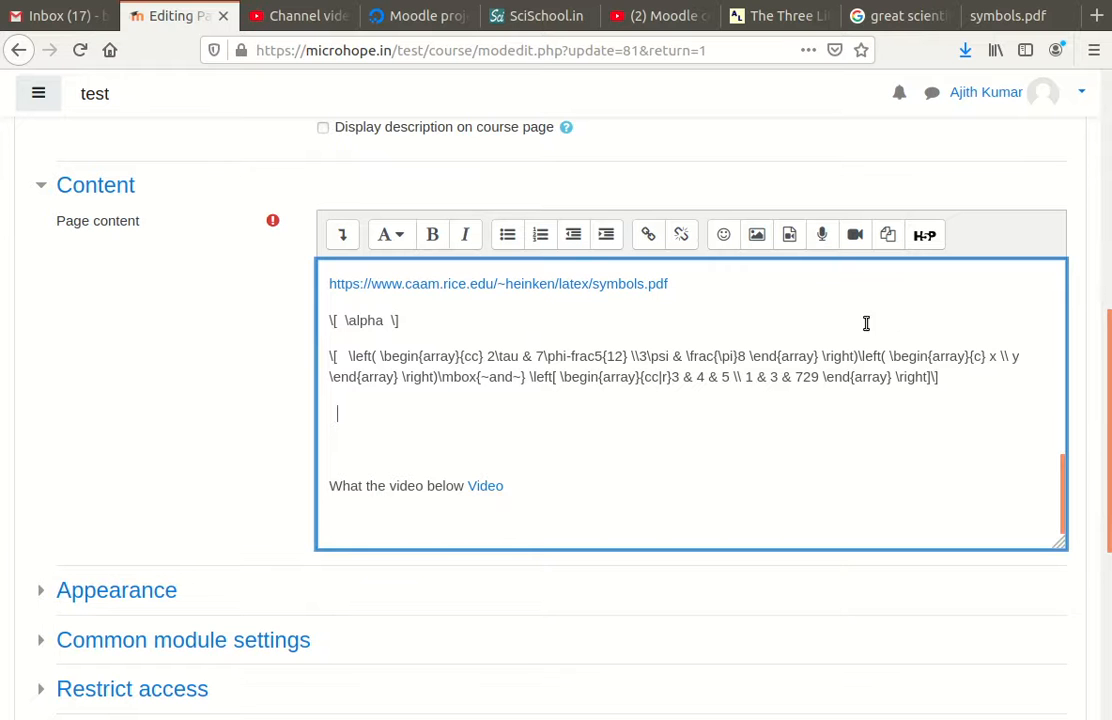
Step: Insert a table captioned "My table" with 2 rows, 3 columns and headers defined on columns
click(342, 243)
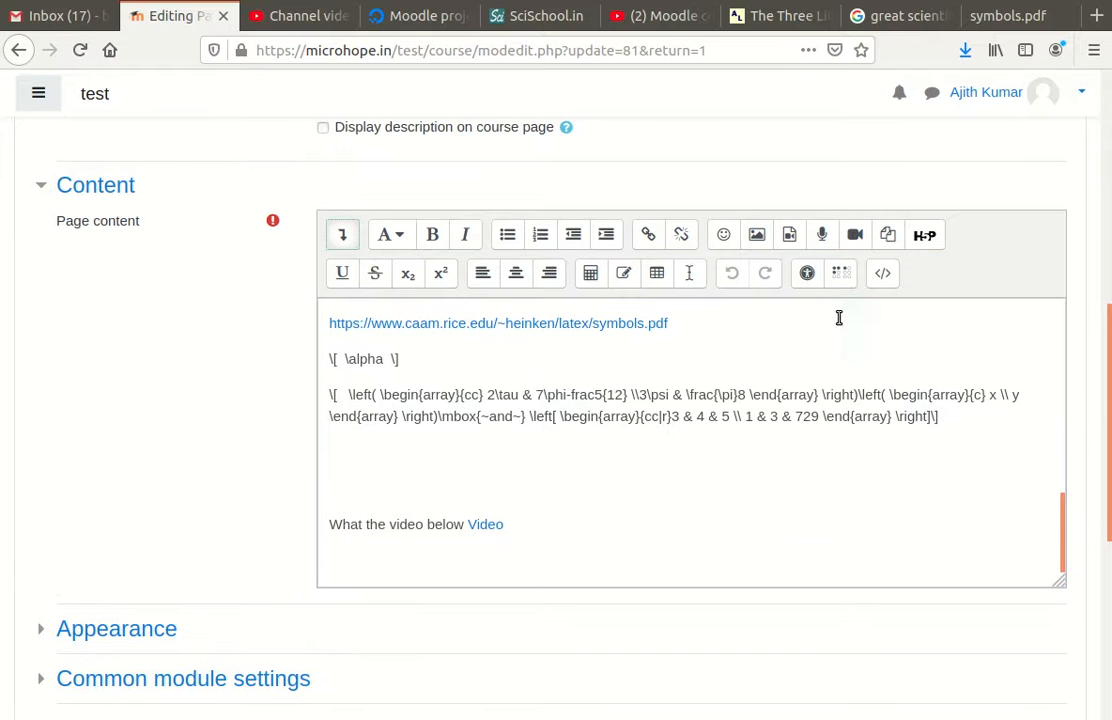
click(657, 275)
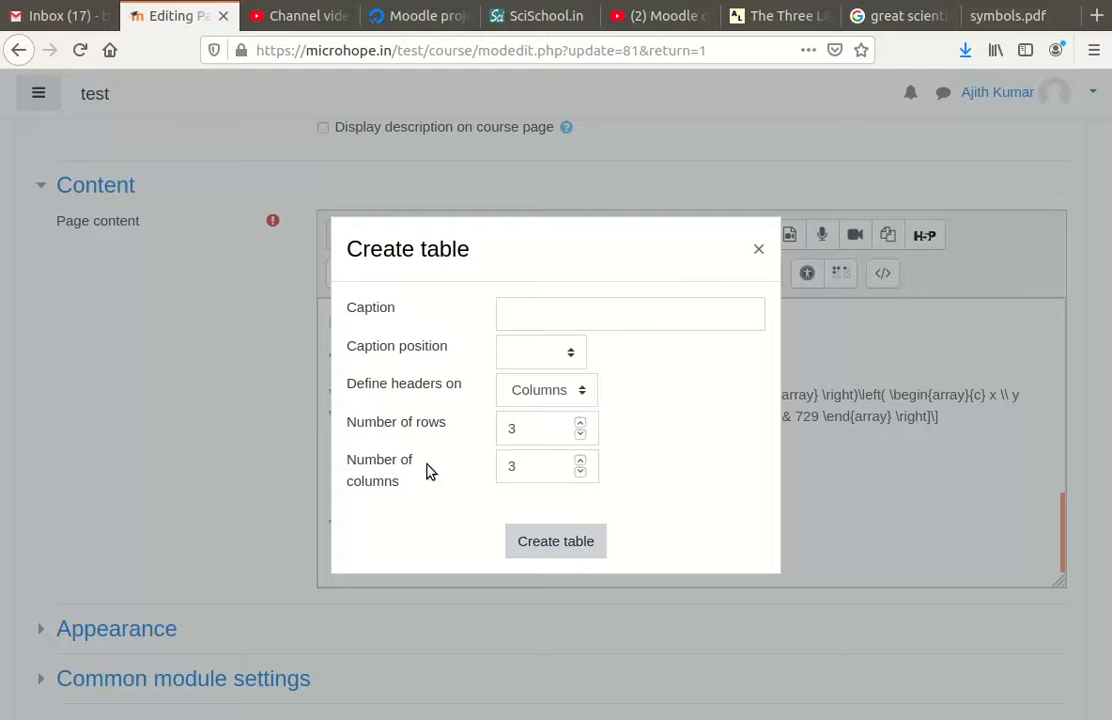
double_click(534, 427)
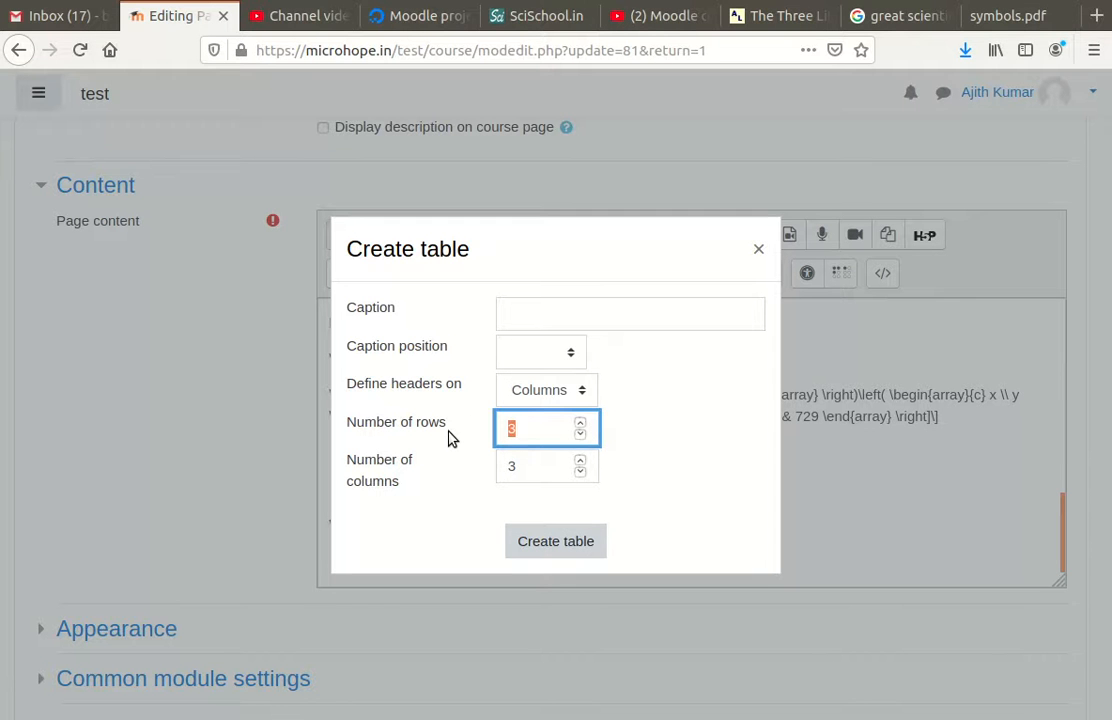
key(Tab)
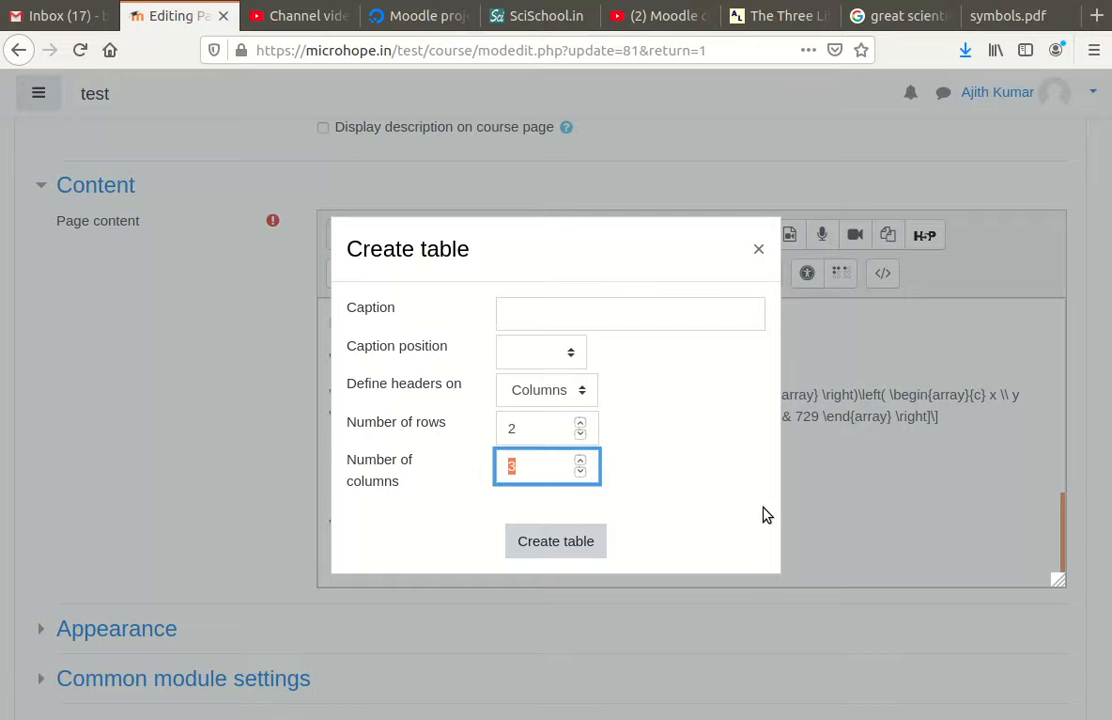
click(573, 314)
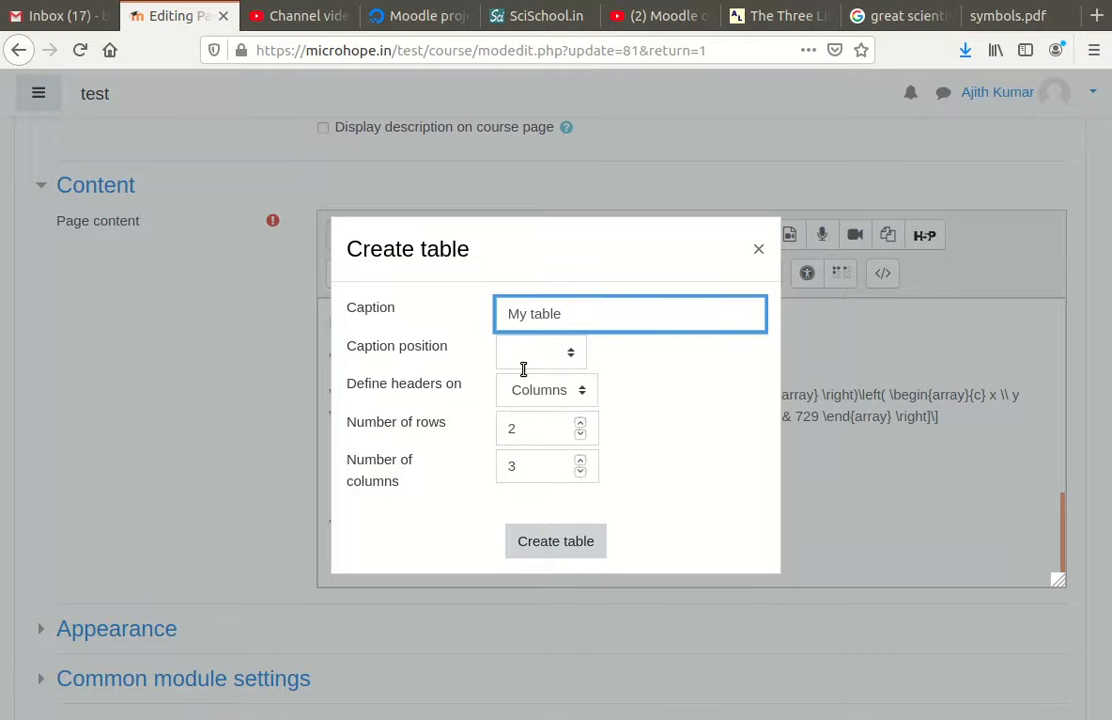
click(555, 541)
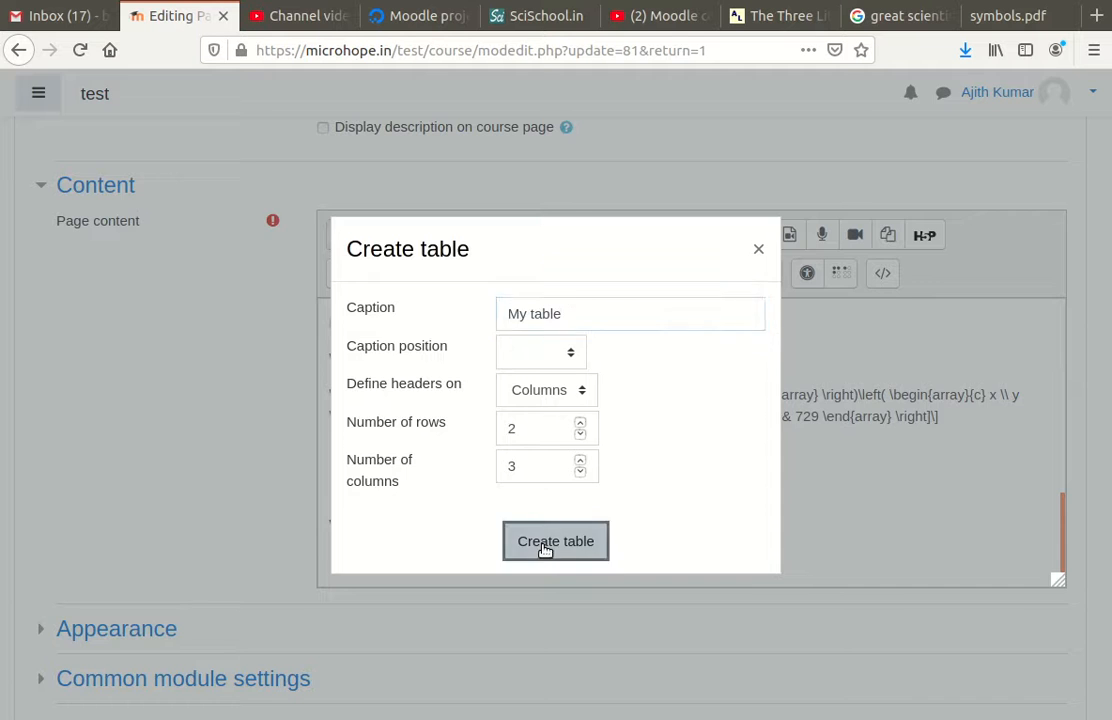
Step: Enter "table cell one,one one" in the first header cell of My table
scroll(486, 567, down, 2)
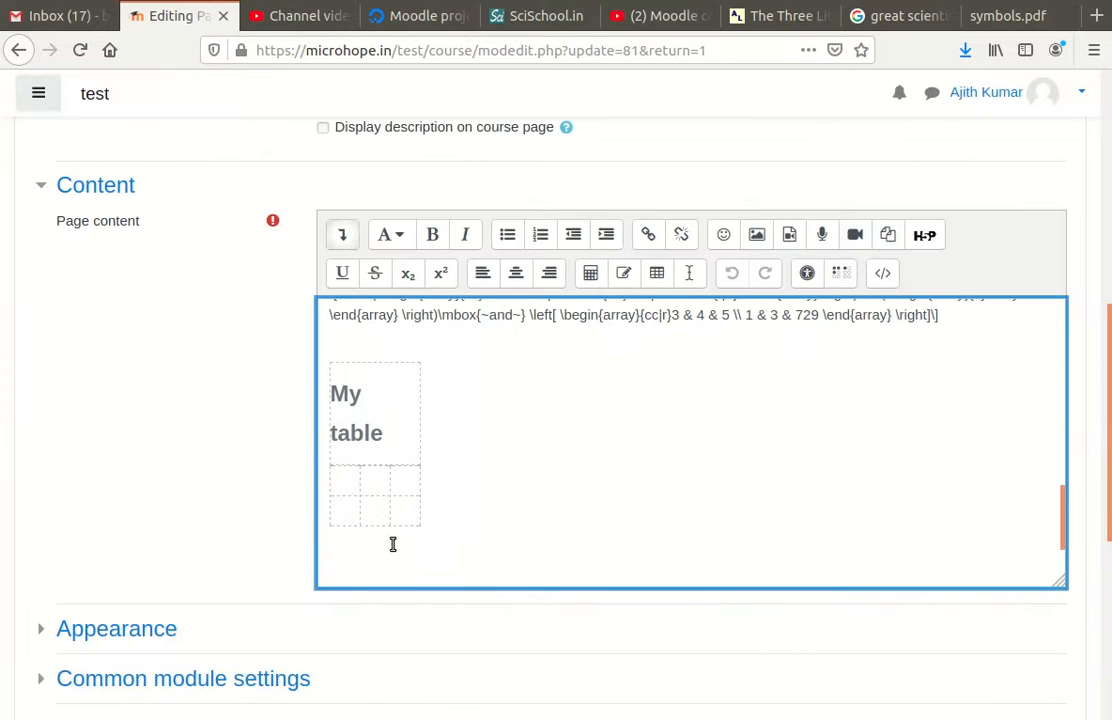
click(345, 484)
text(table)
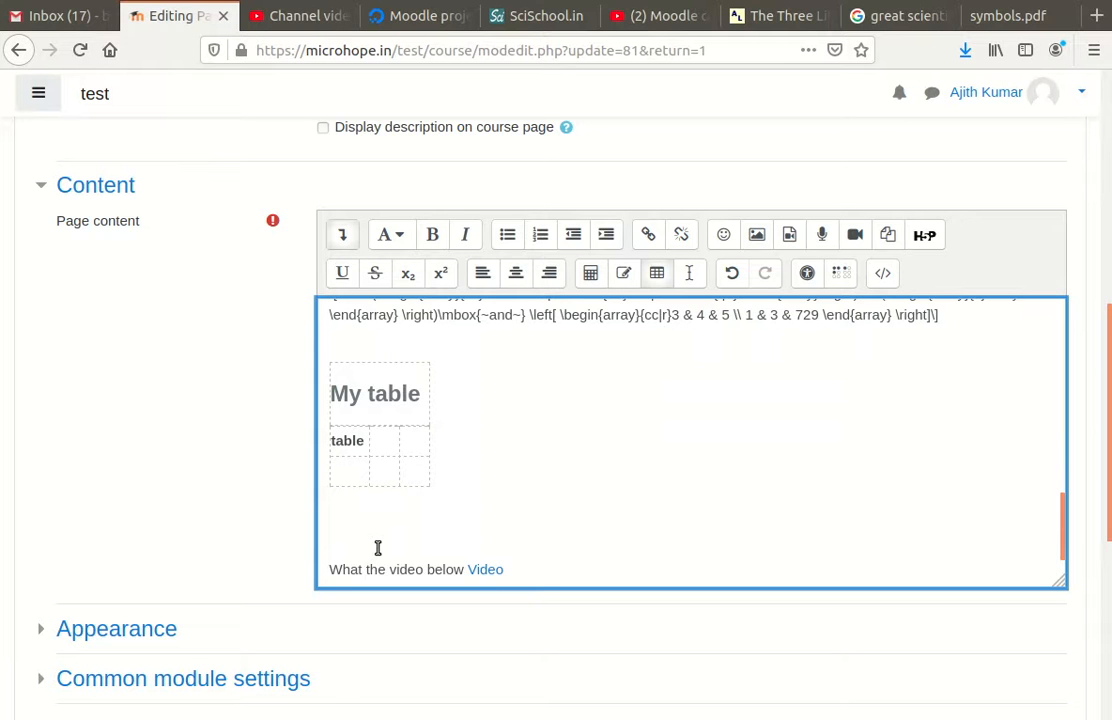
text( cell one,one)
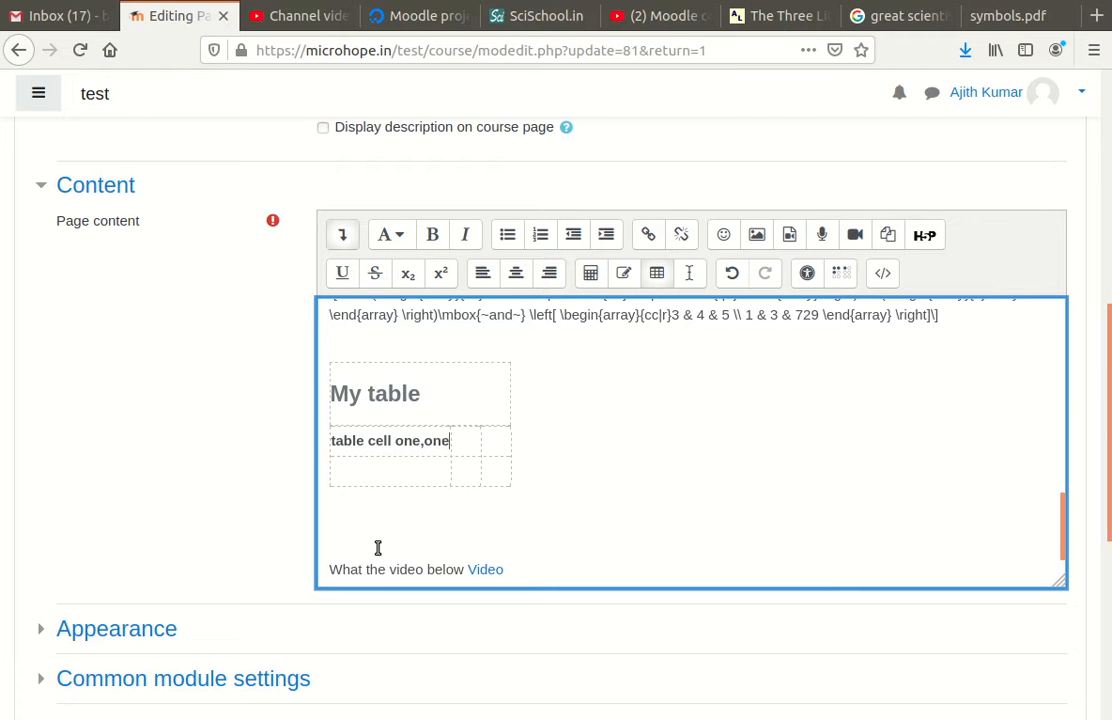
text( one,)
key(BackSpace)
key(BackSpace)
key(BackSpace)
key(BackSpace)
key(BackSpace)
key(BackSpace)
text(one)
click(378, 547)
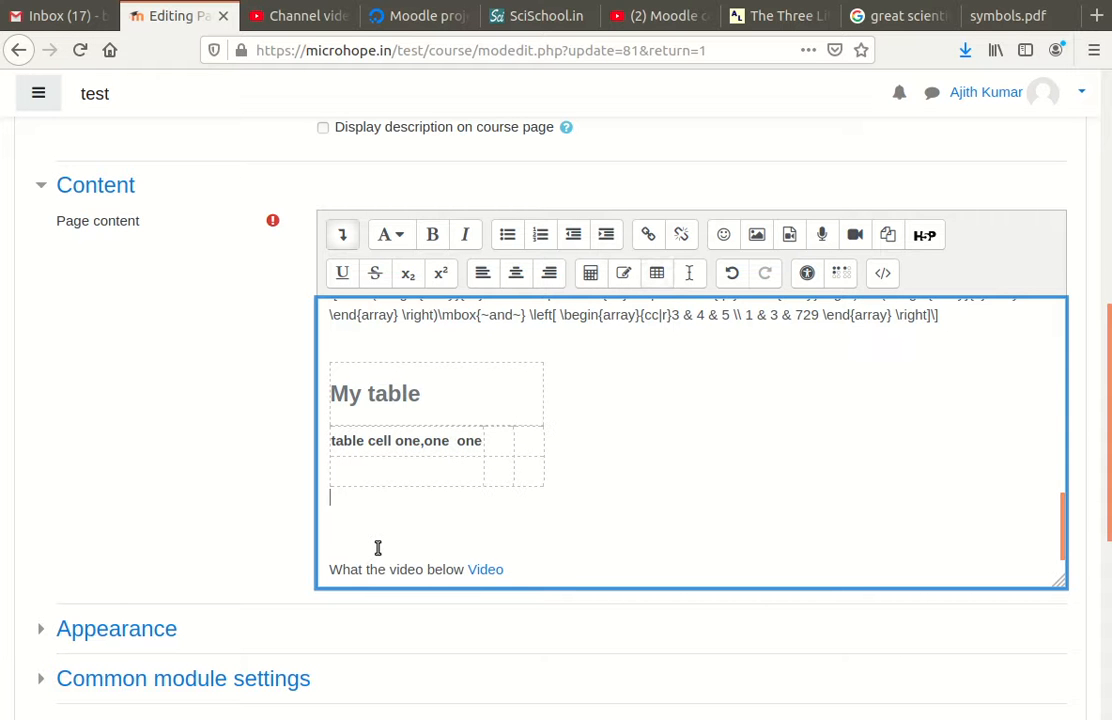
Step: Fill in the remaining two header cells of My table with "second column" and "third"
click(494, 446)
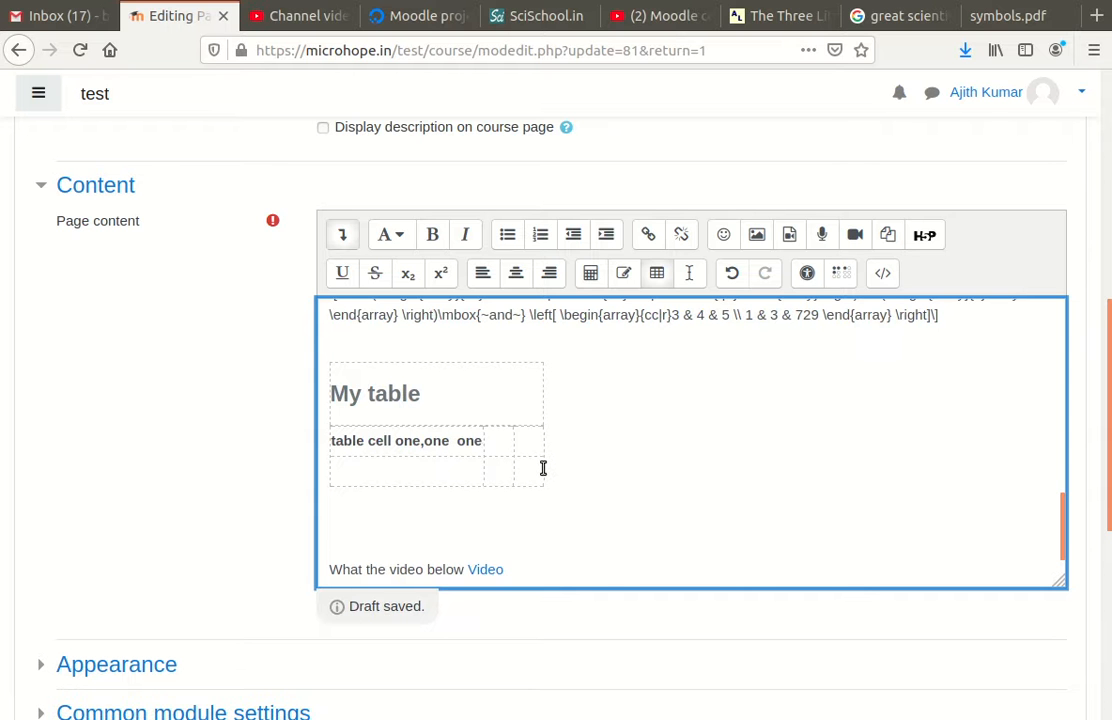
text(second c)
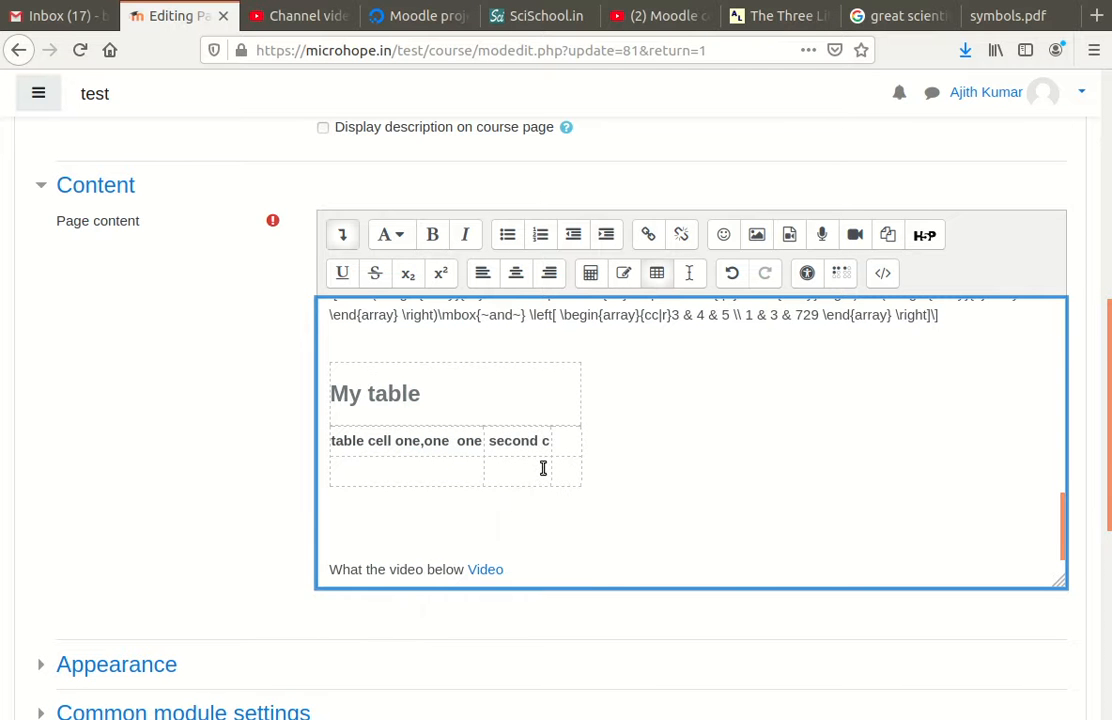
text(lolumn)
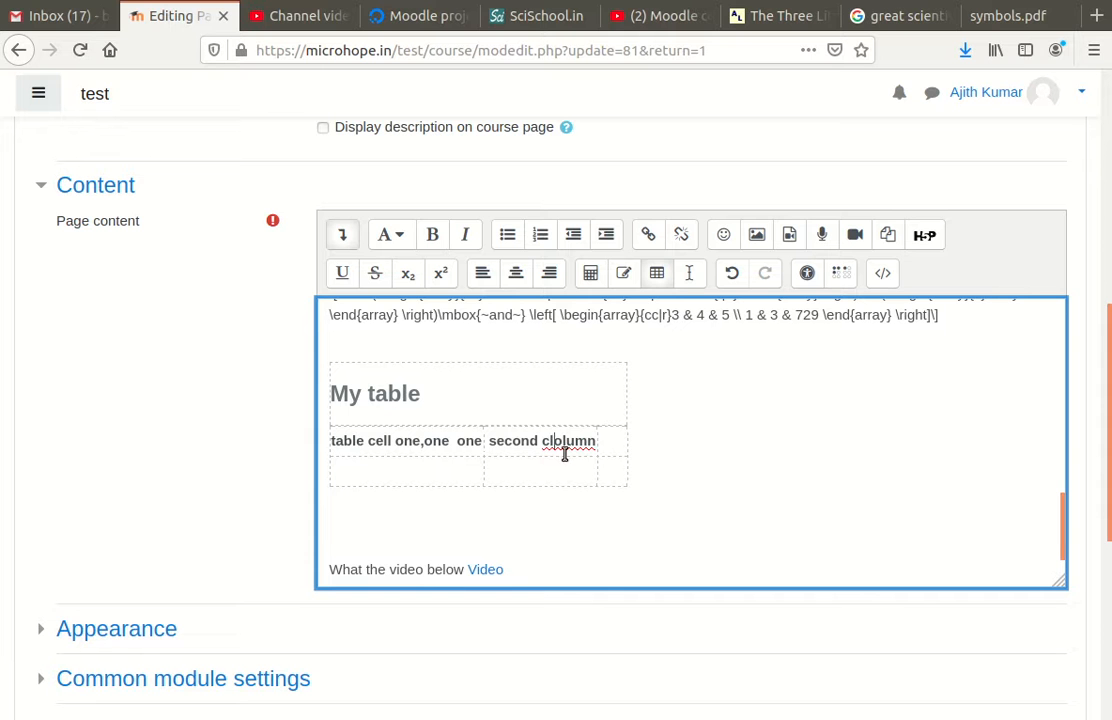
key(BackSpace)
click(619, 449)
text(third)
Step: Copy the listovative.com "Top 12 Greatest Scientists of all Time" image from the Google results into the first cell of the table's second row
click(405, 484)
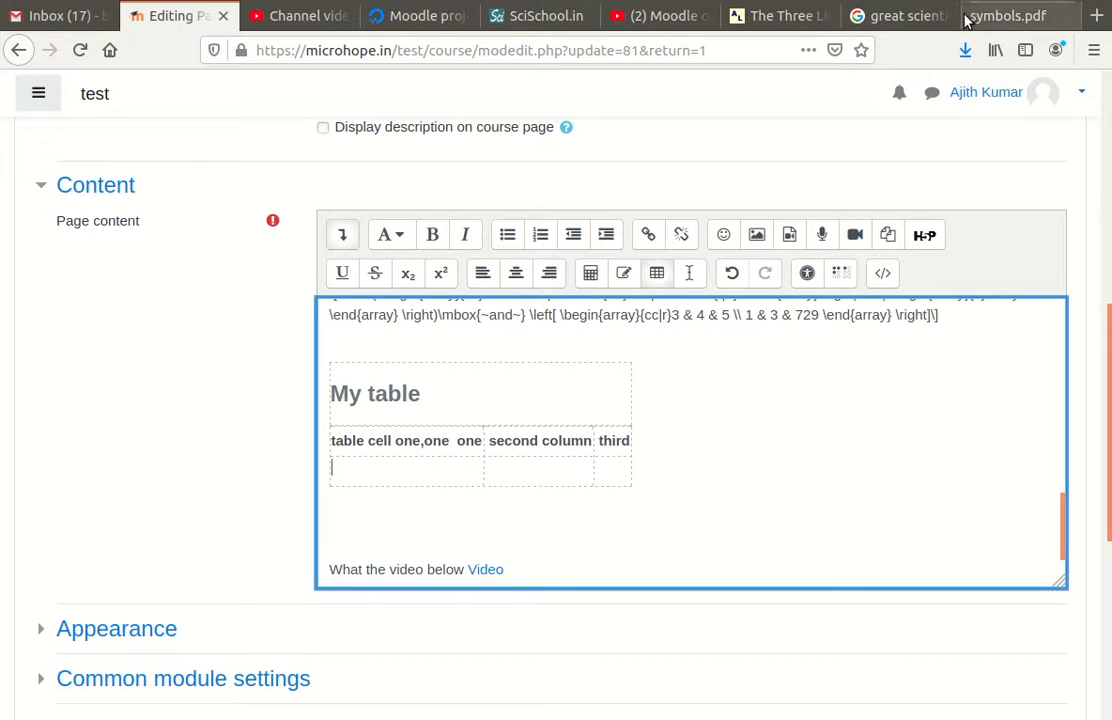
click(783, 15)
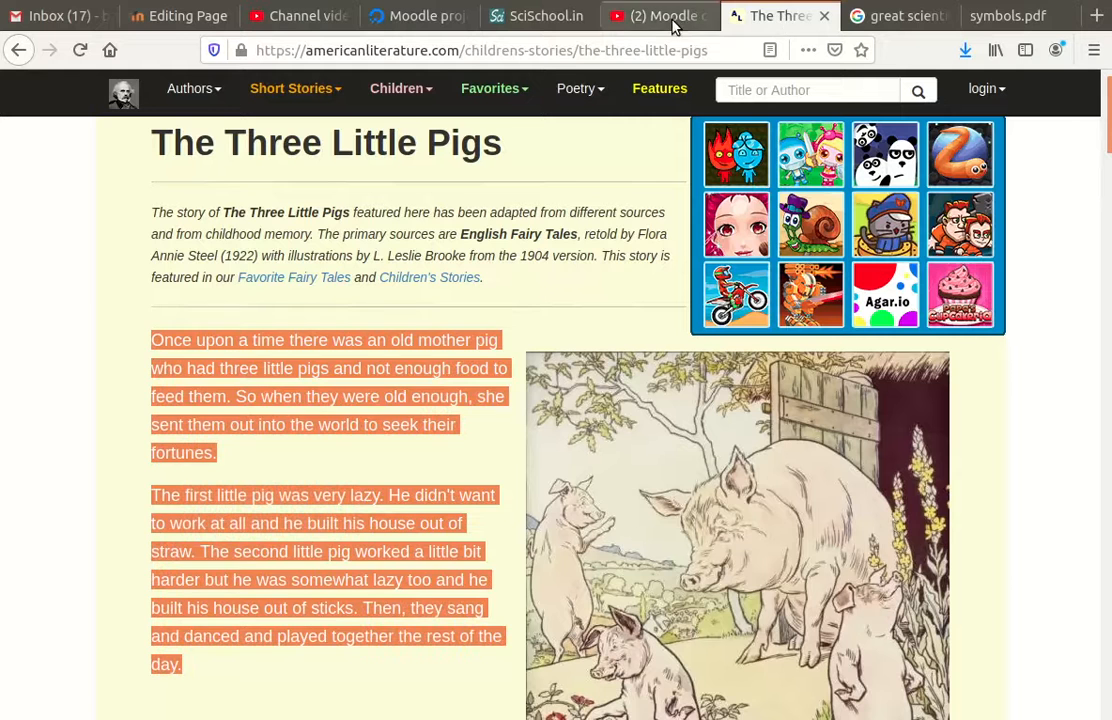
click(918, 18)
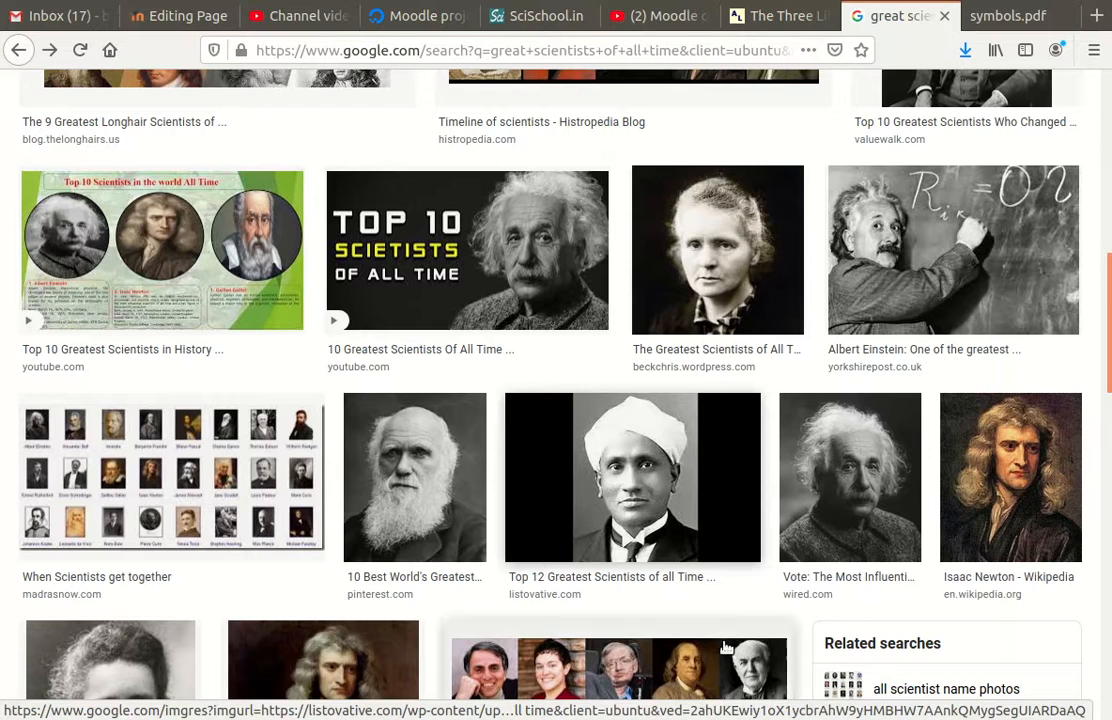
click(172, 18)
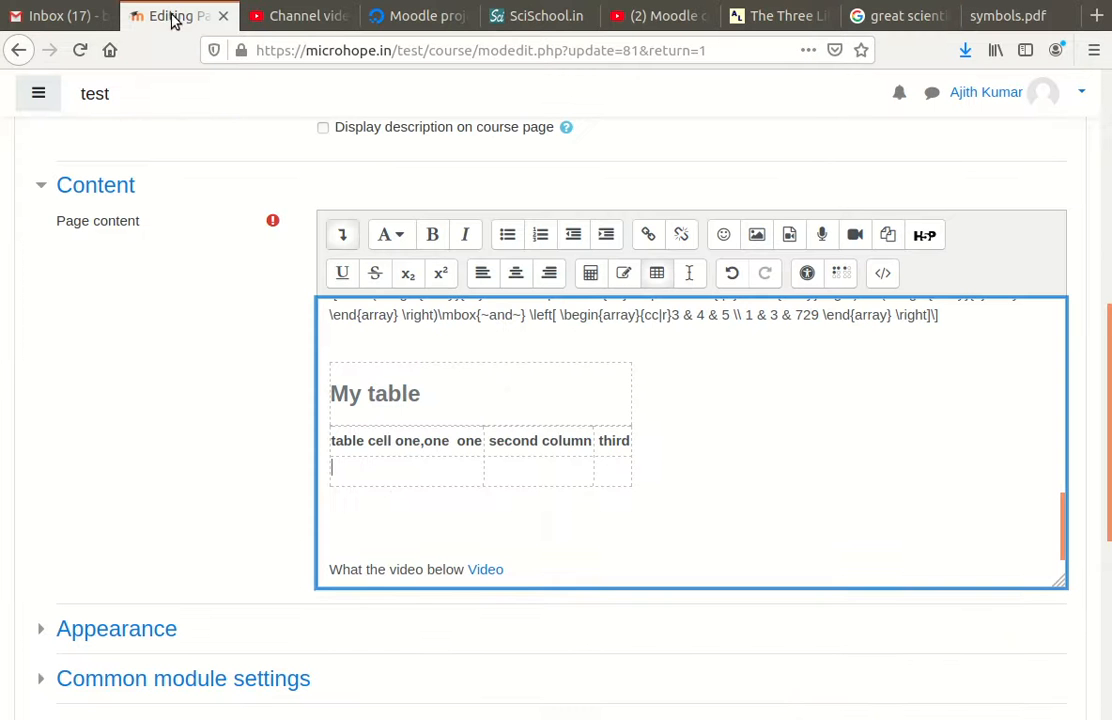
click(407, 475)
key(ctrl+v)
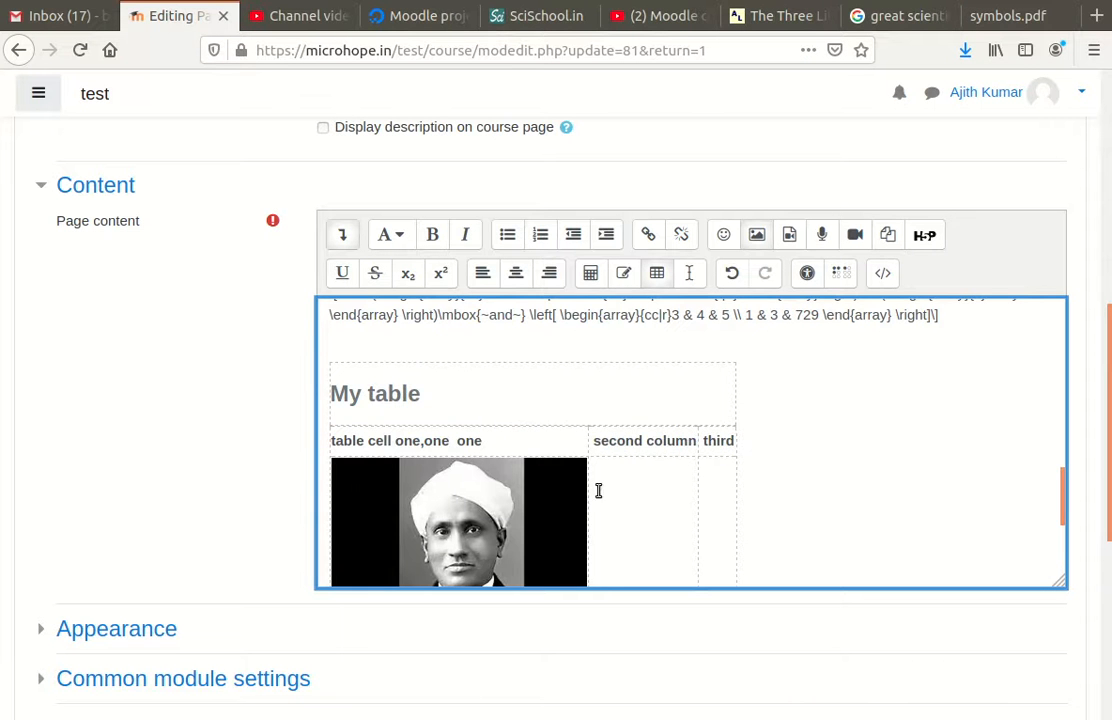
Step: Copy the wired.com "Vote: The Most Influential Scientists of All Time" image from the Google results into the second cell of the table's second row
scroll(600, 490, down, 3)
click(644, 418)
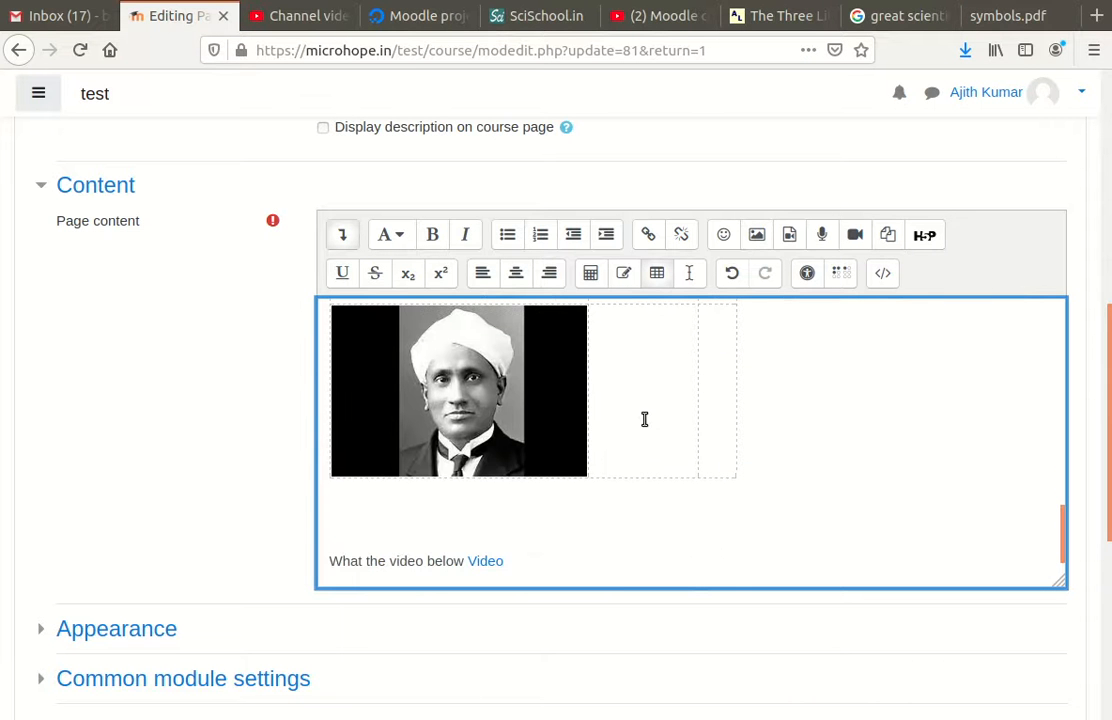
scroll(644, 418, up, 2)
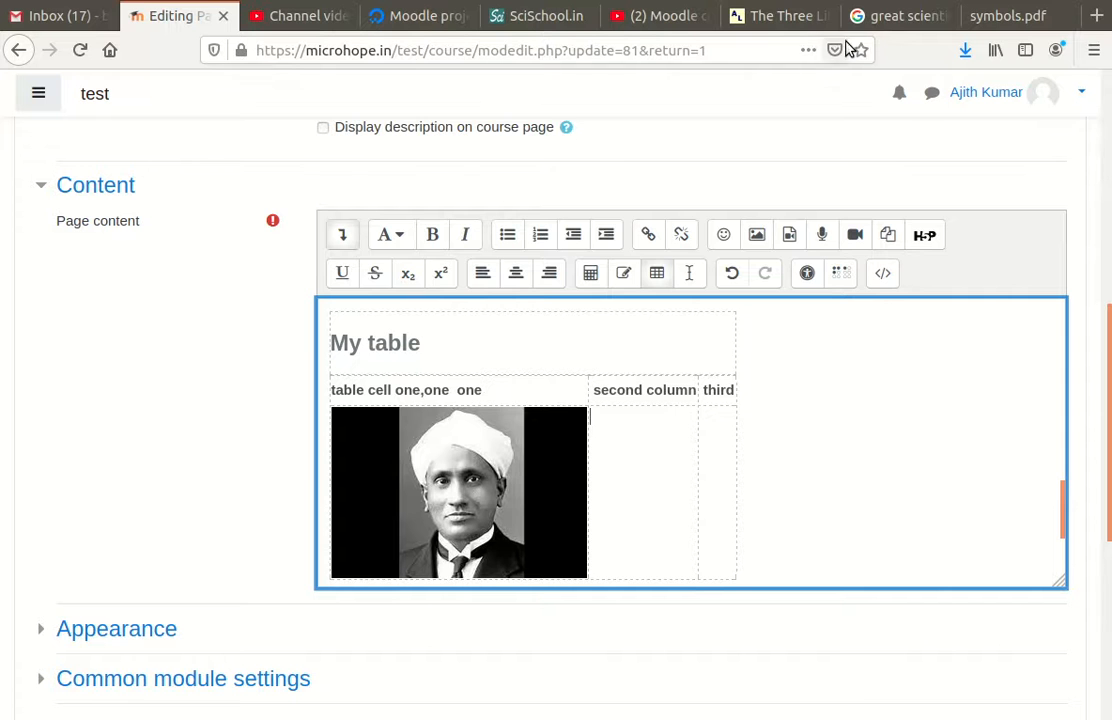
click(884, 18)
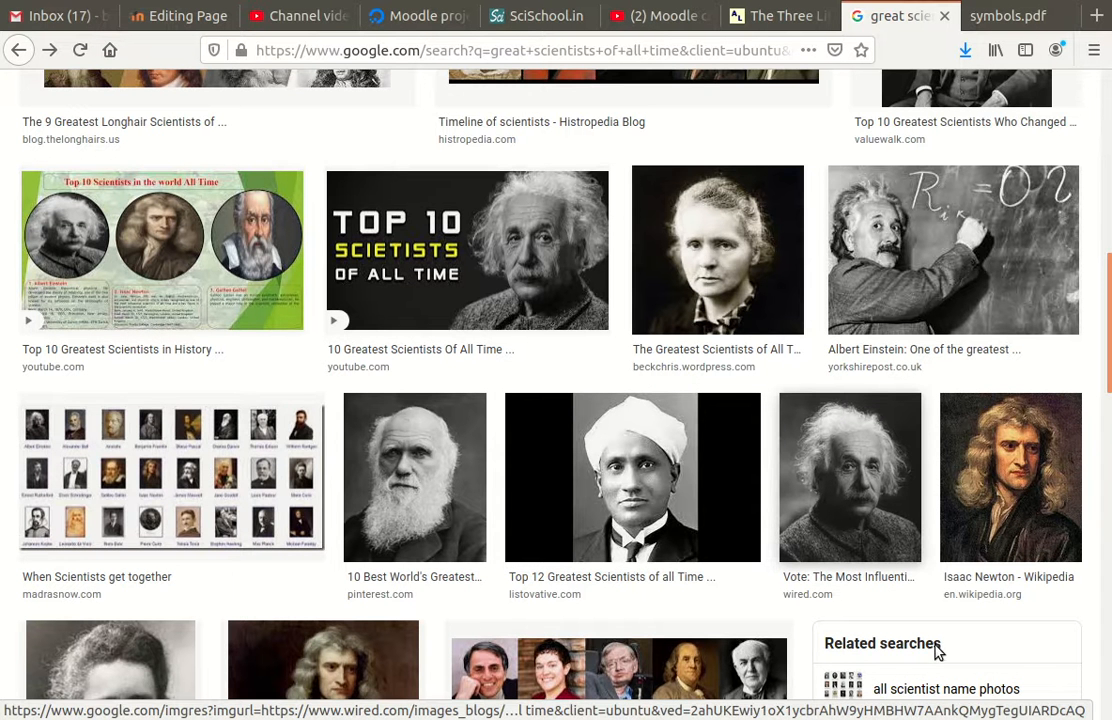
click(75, 18)
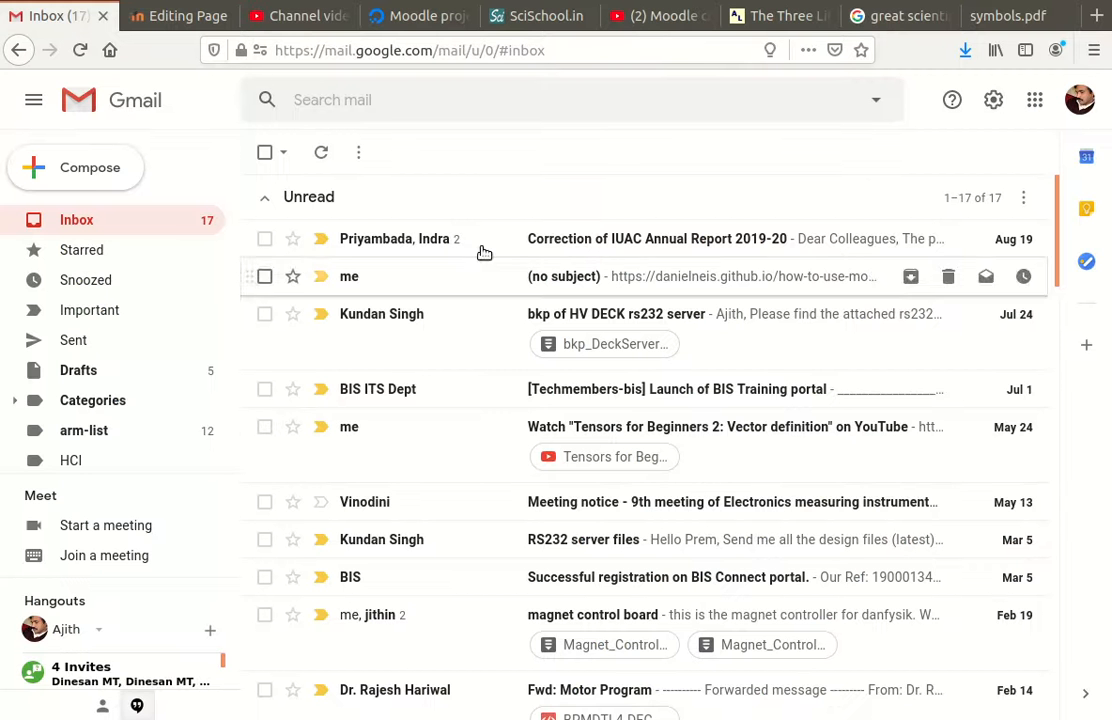
click(184, 18)
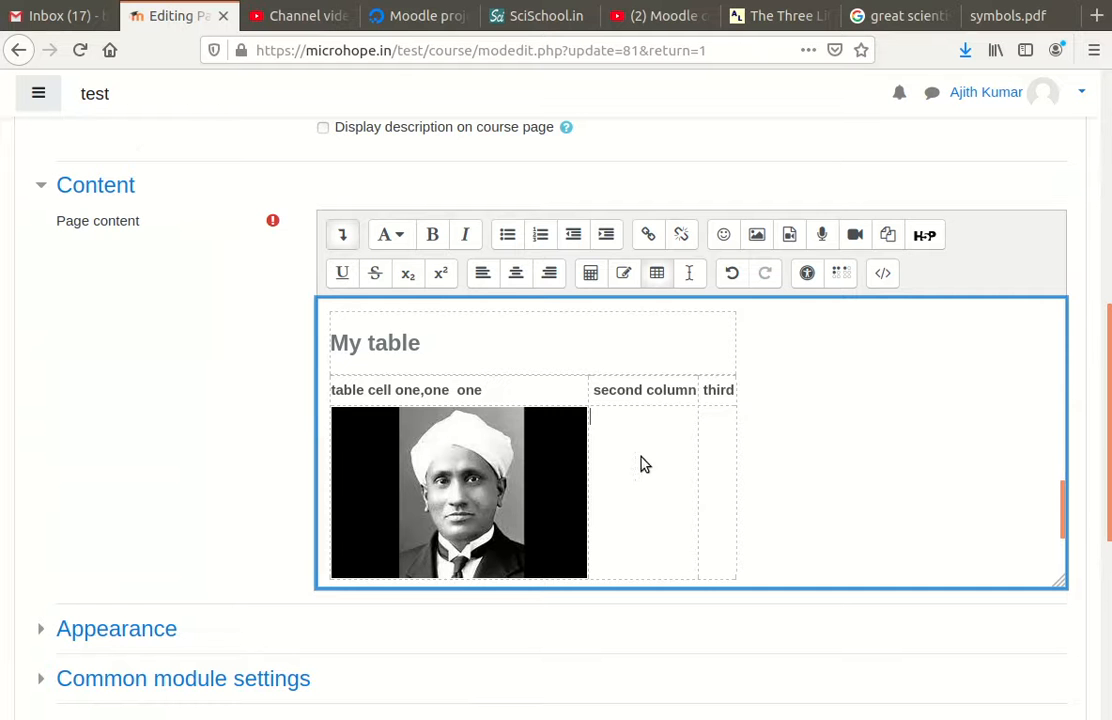
key(ctrl+v)
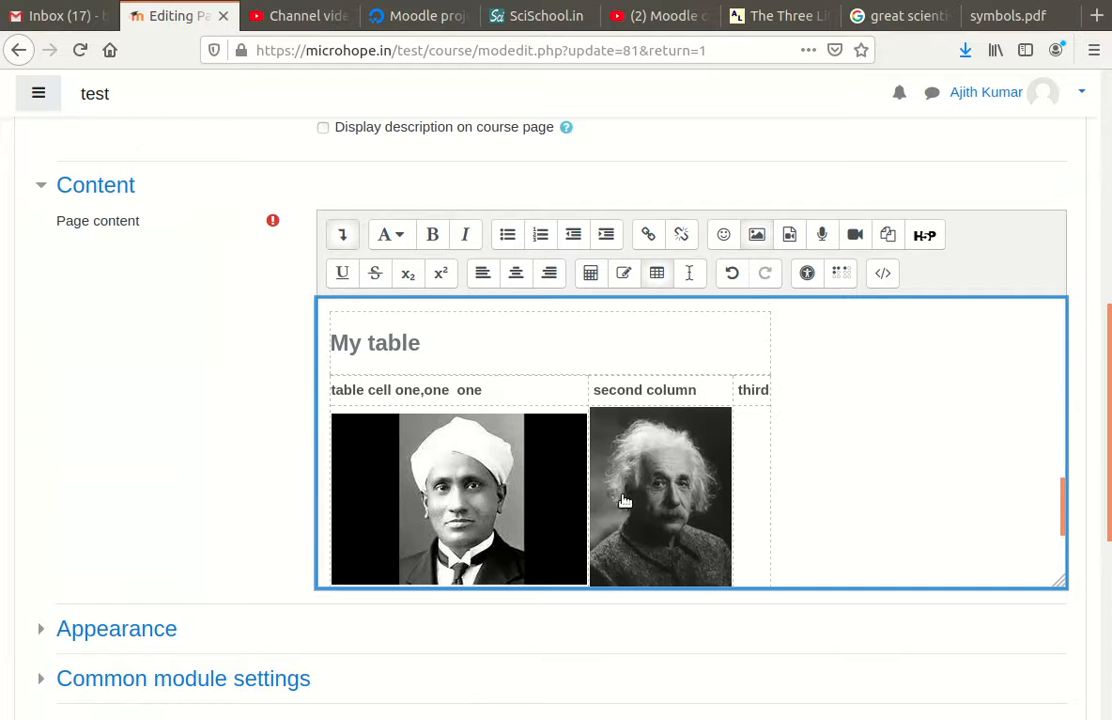
scroll(712, 459, down, 3)
scroll(606, 422, up, 2)
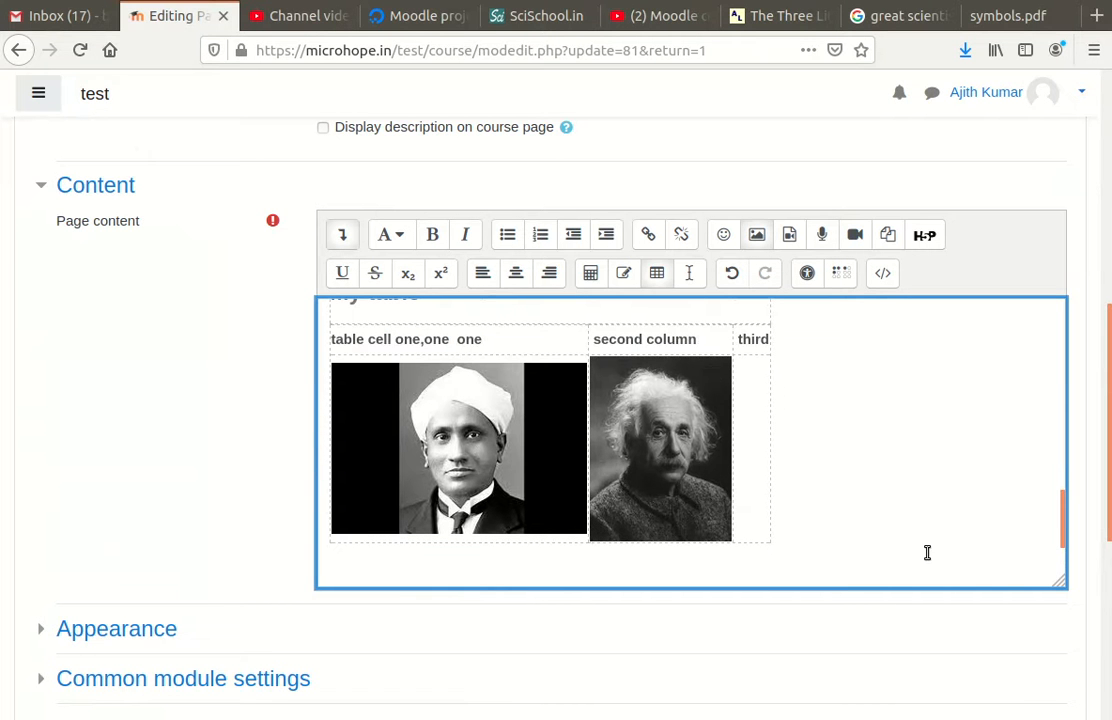
Step: Replace the text of the table's first header cell with "C V Raman"
drag(491, 340, 337, 323)
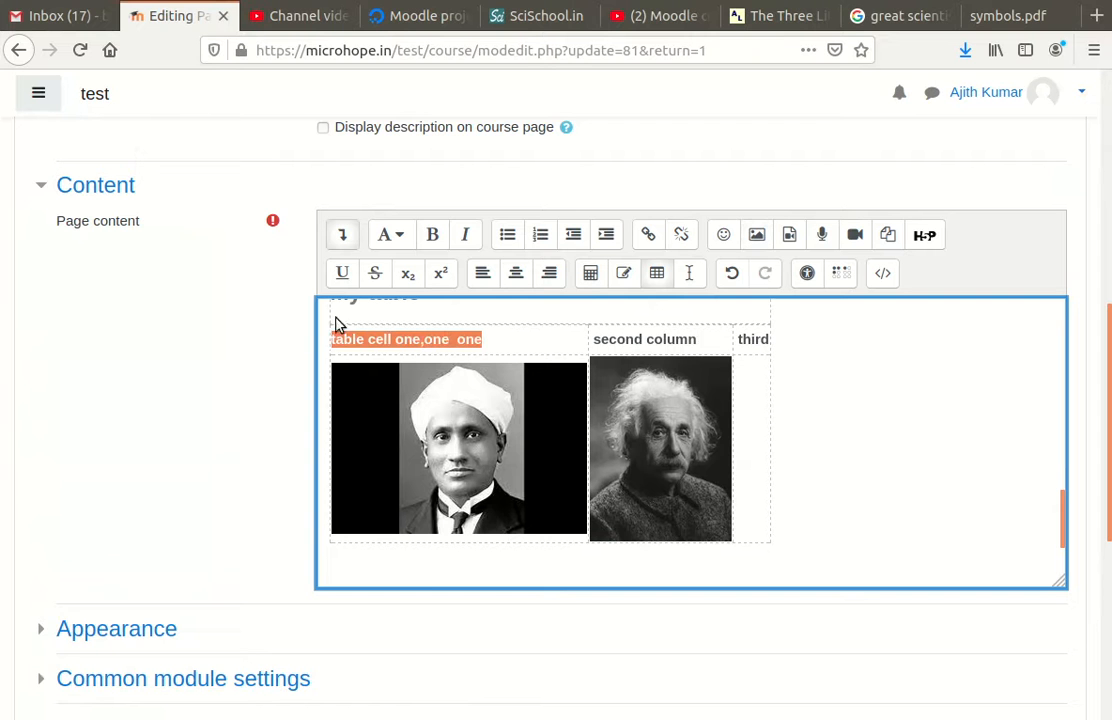
key(BackSpace)
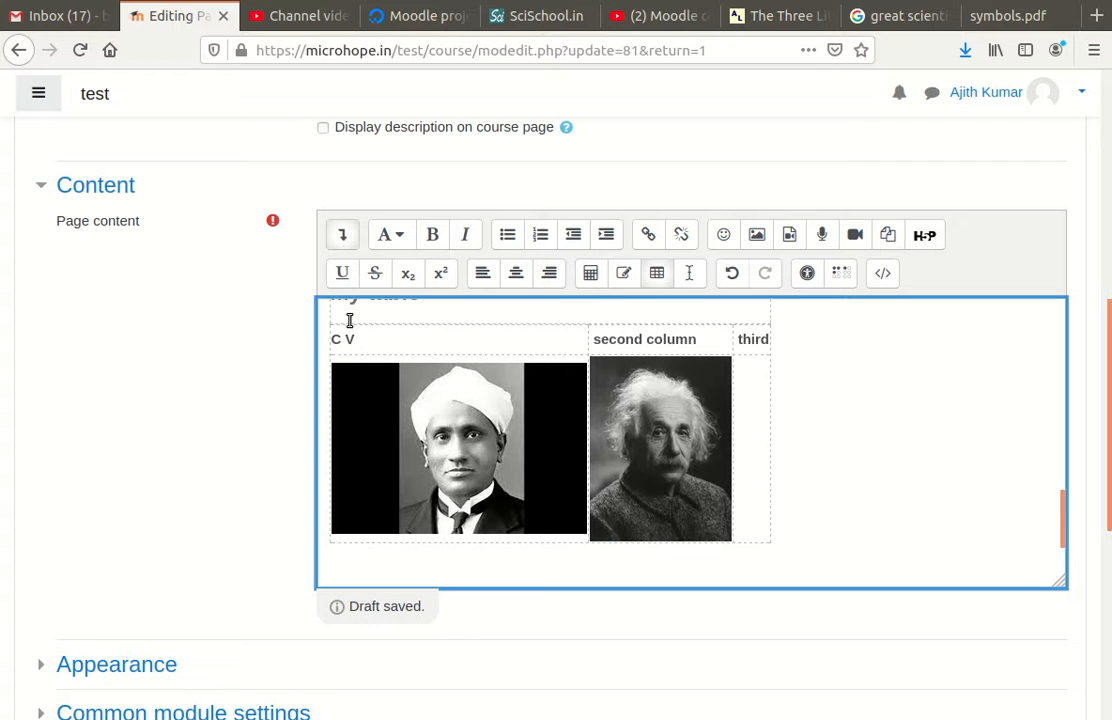
text(C V Raman)
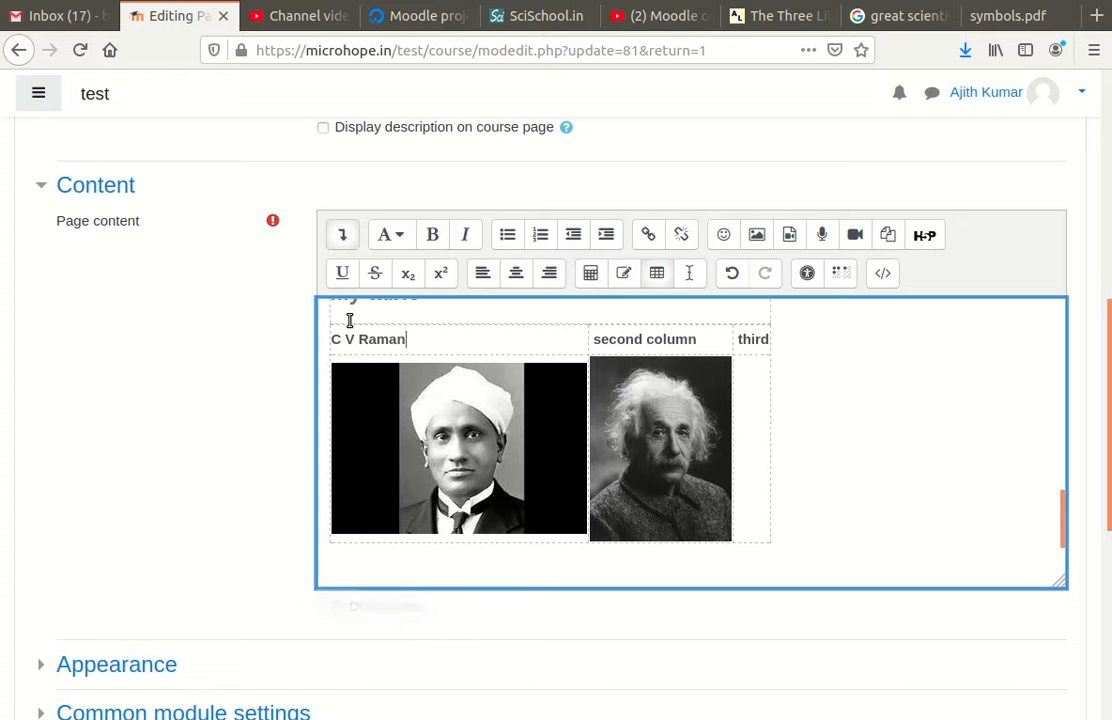
Step: Clear the text from the first two header cells of My table and place the cursor below the table
drag(710, 345, 578, 343)
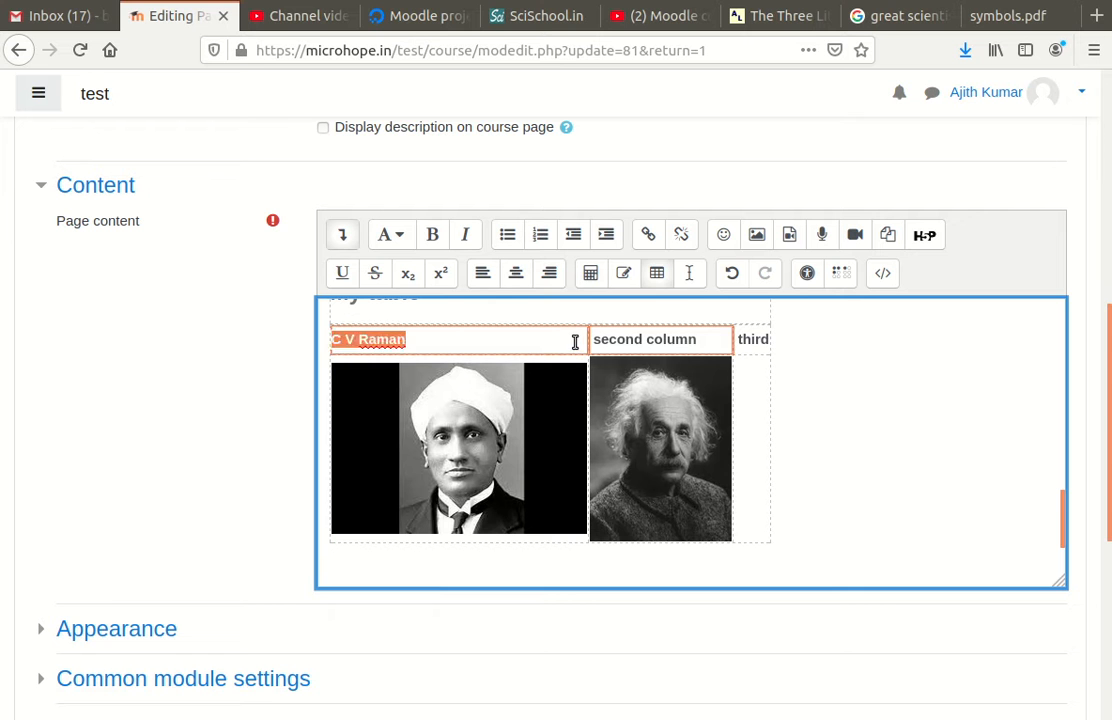
key(BackSpace)
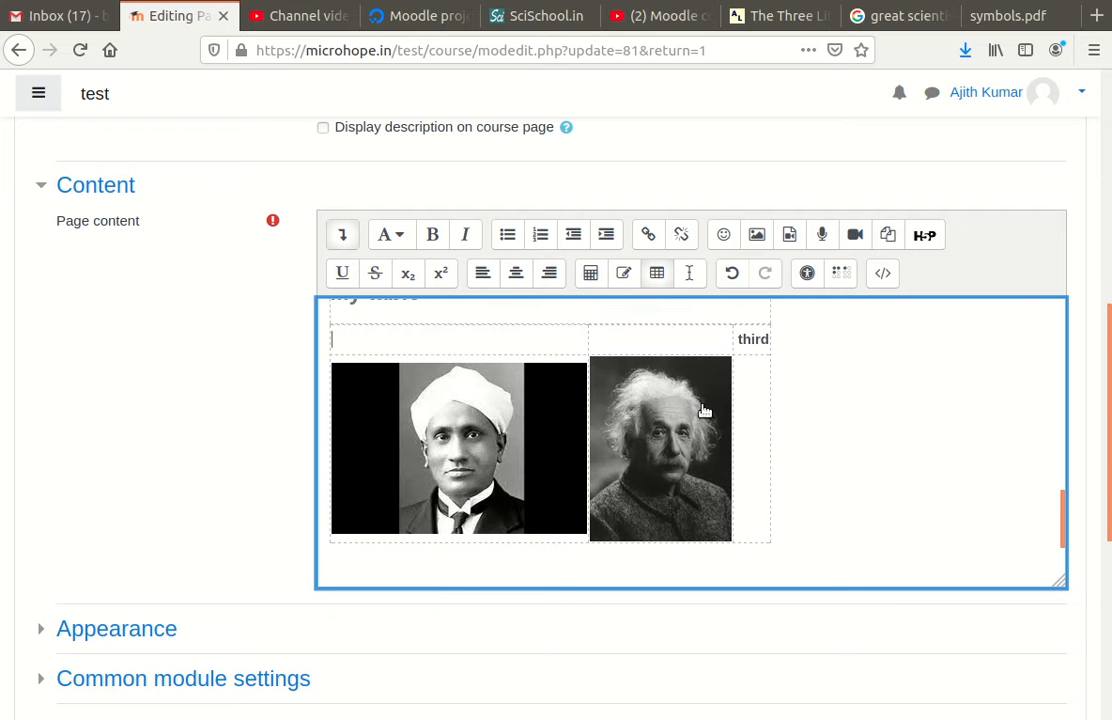
scroll(500, 430, down, 2)
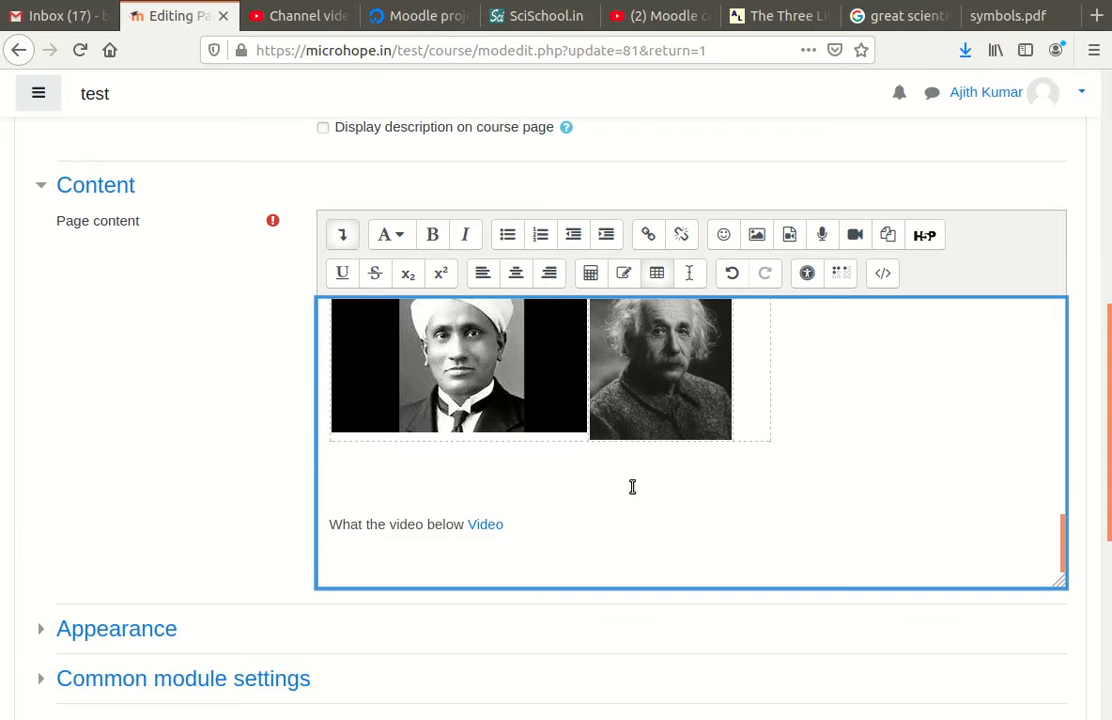
click(370, 469)
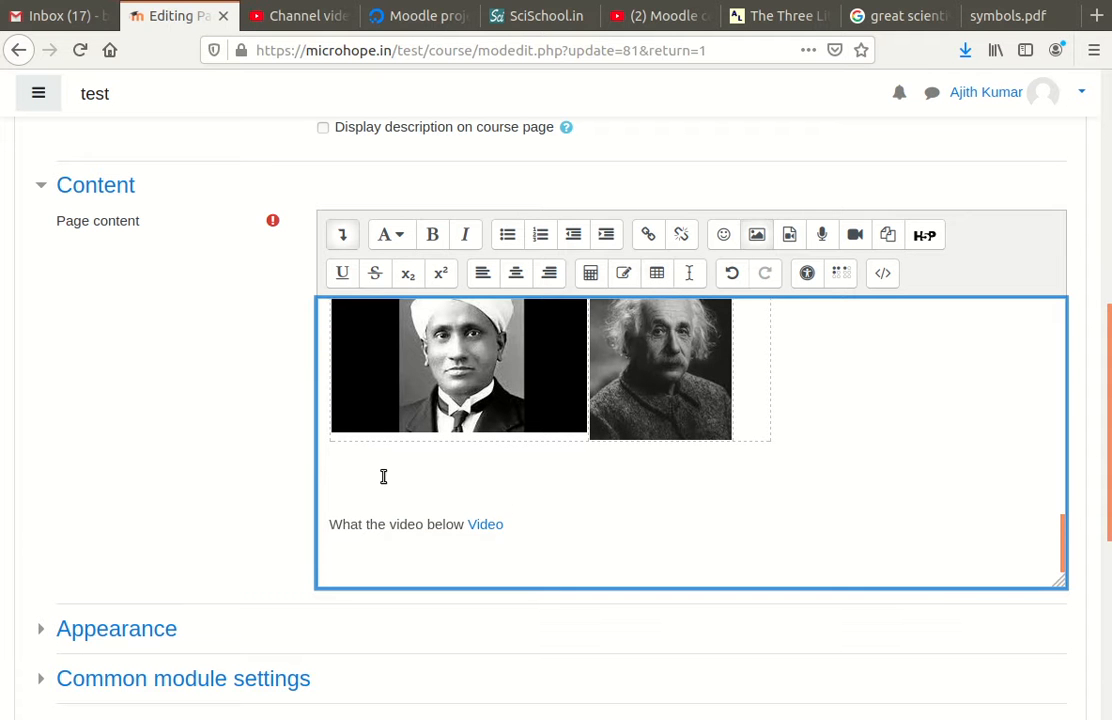
Step: Show the page content as HTML source and examine the markup from the heading down to the final video link
scroll(558, 500, up, 10)
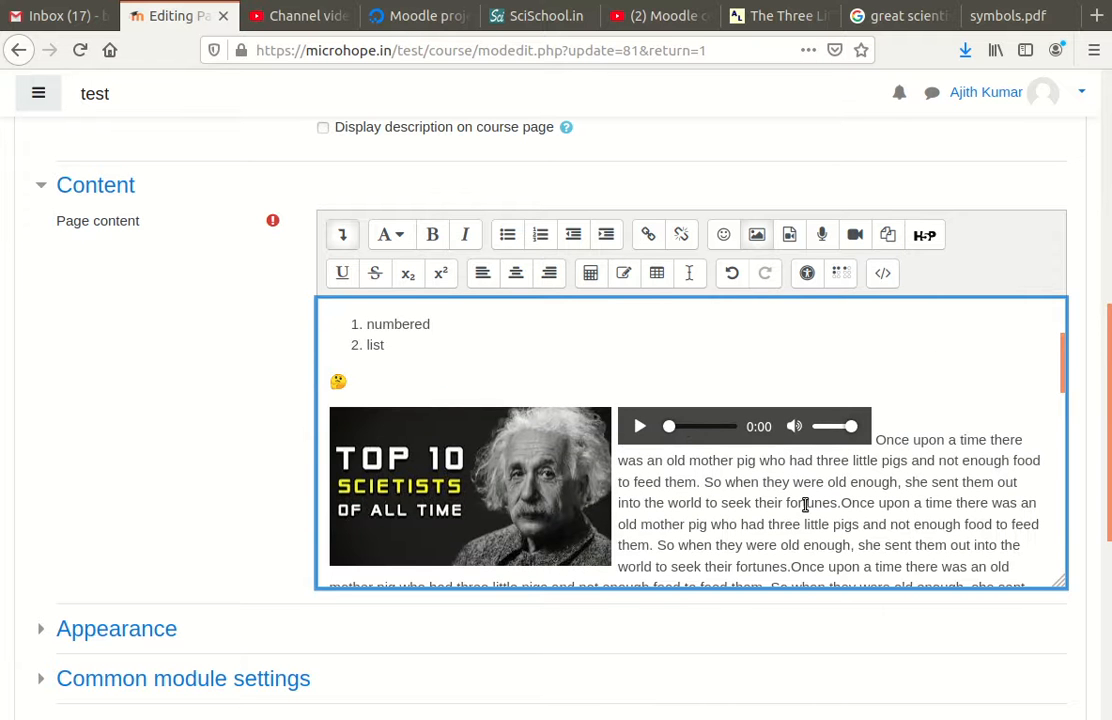
click(884, 274)
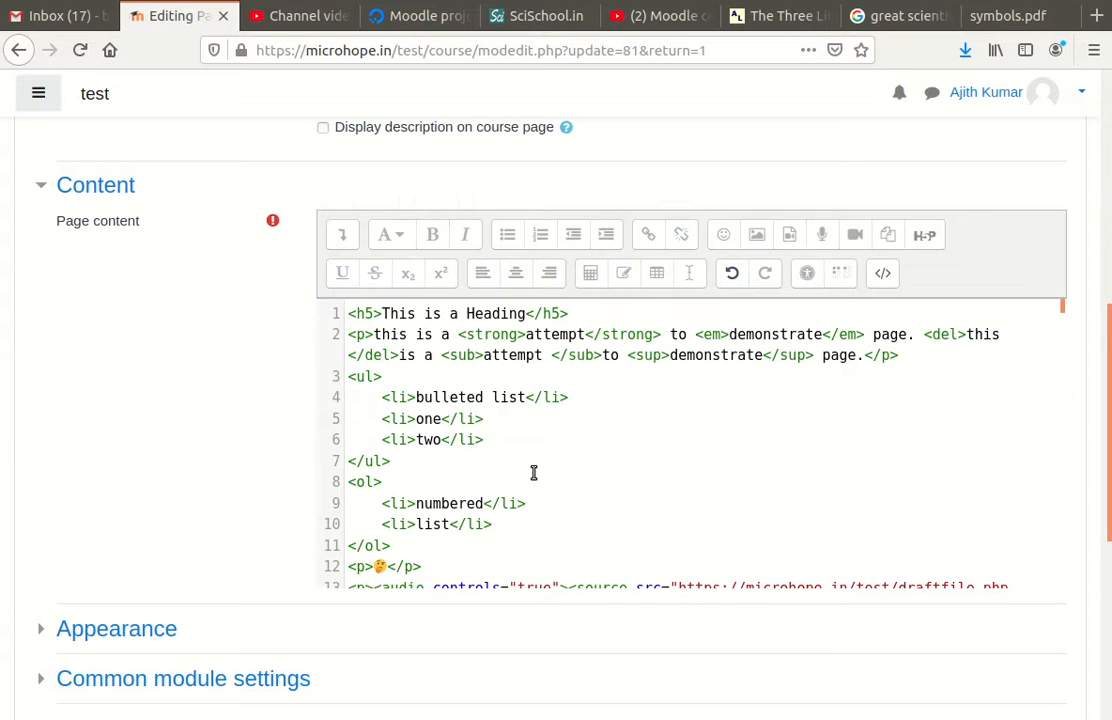
scroll(520, 460, up, 5)
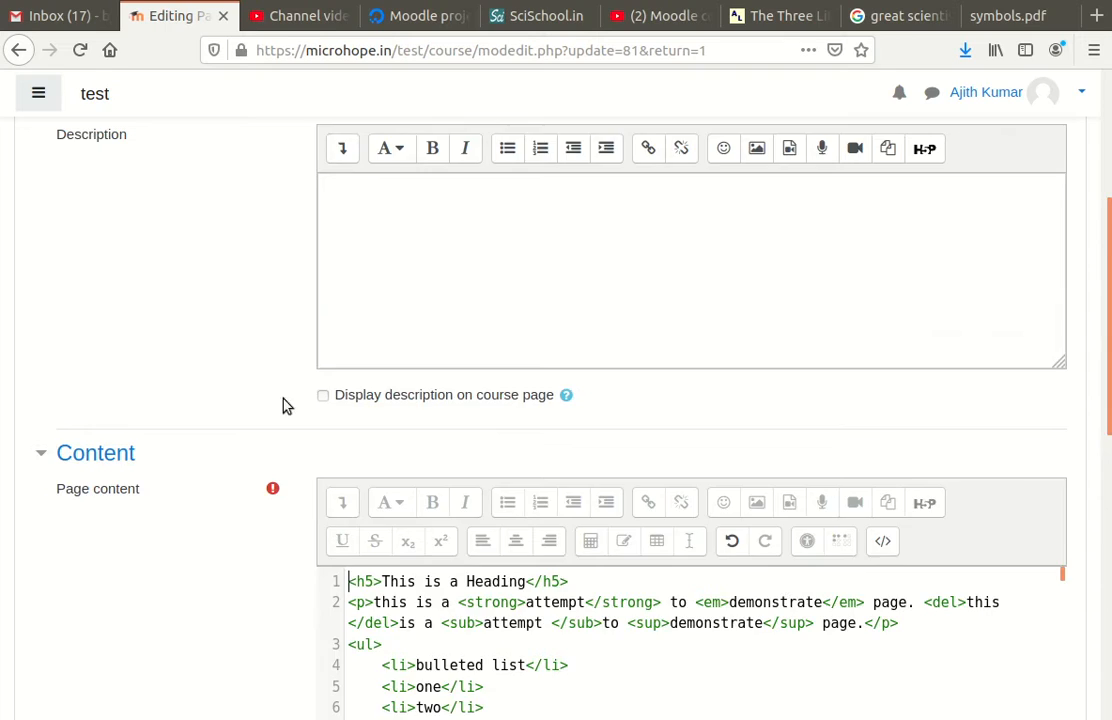
scroll(286, 404, down, 3)
scroll(598, 506, down, 5)
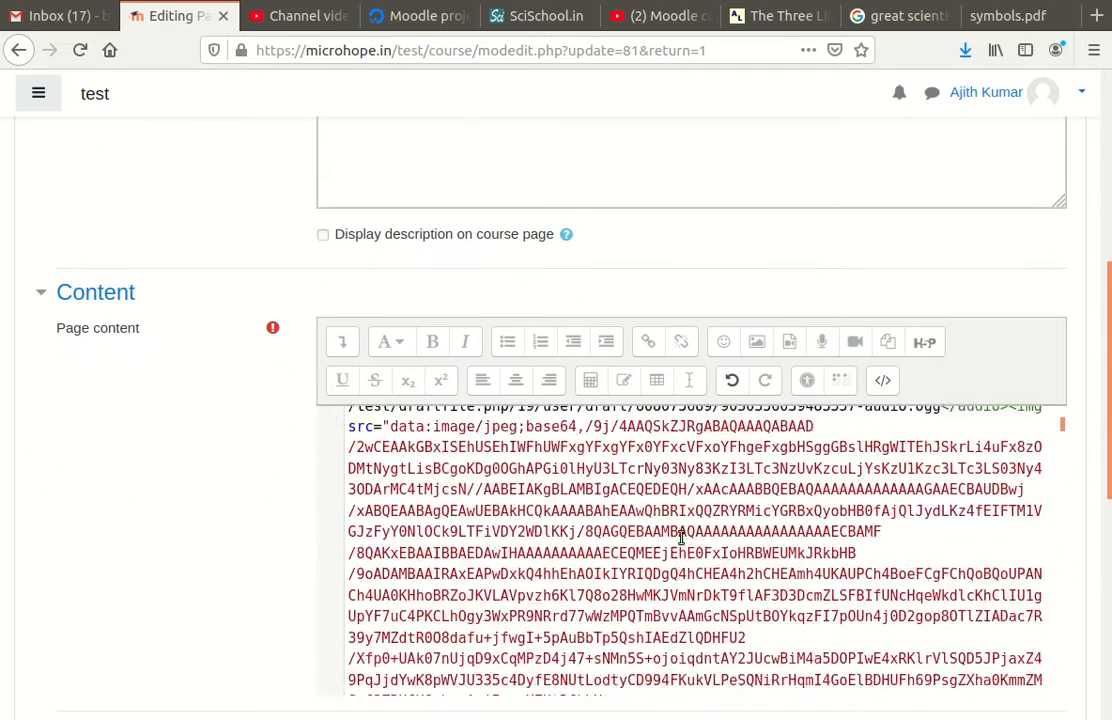
scroll(681, 538, down, 10)
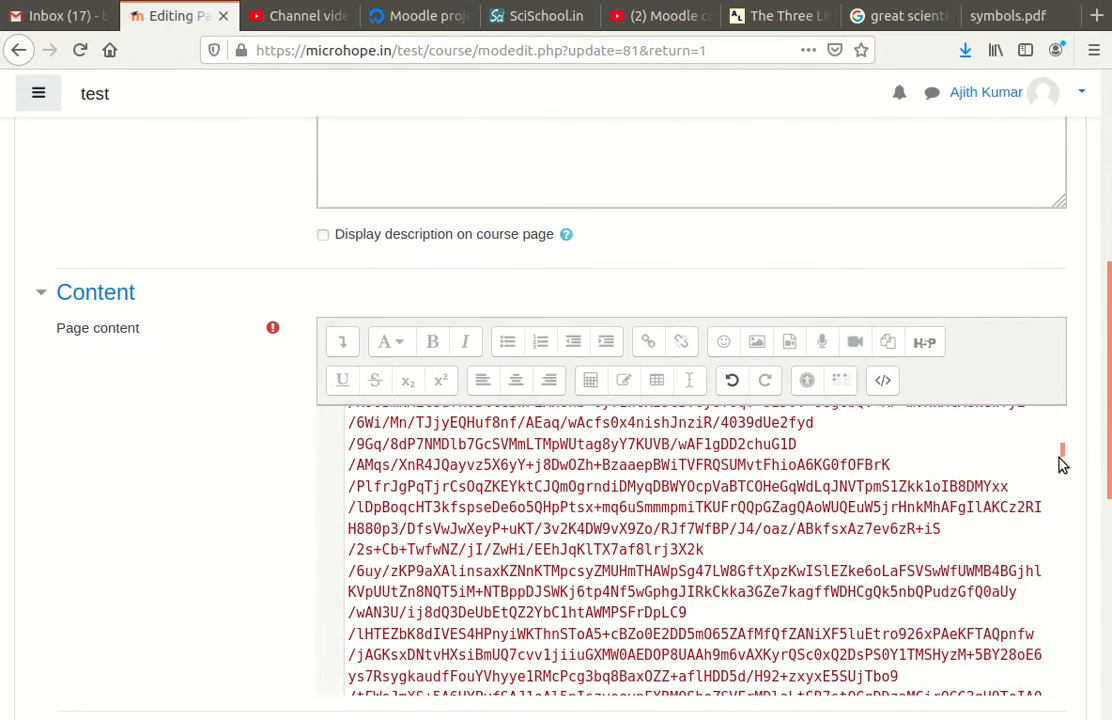
drag(1062, 457, 1040, 700)
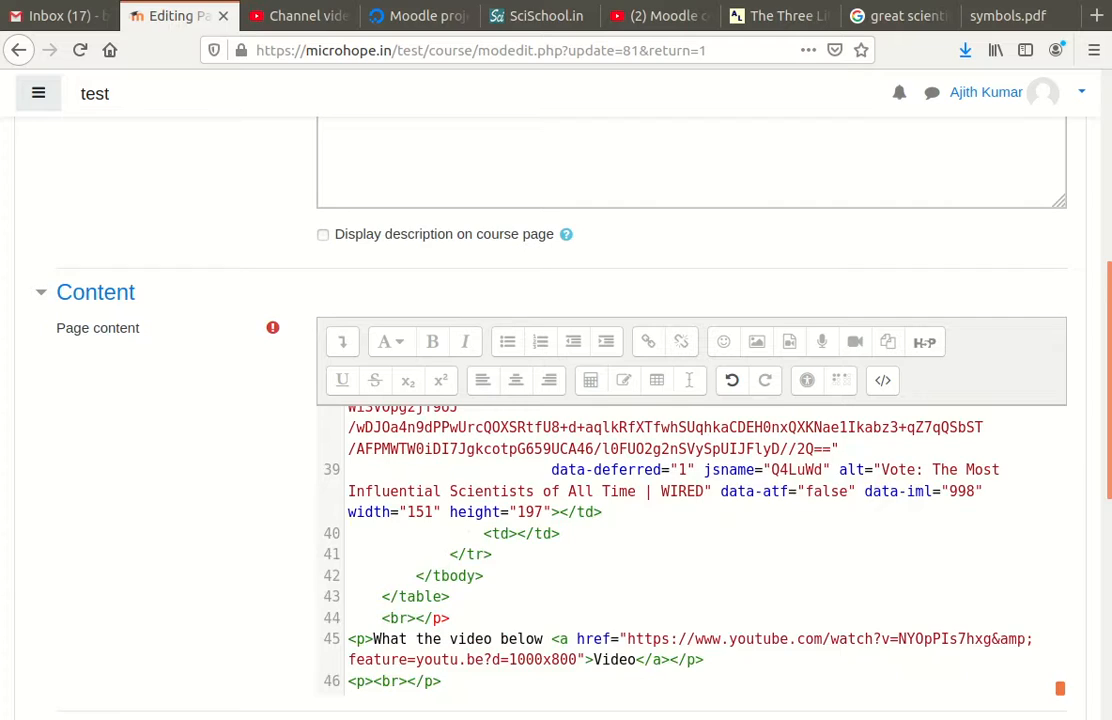
scroll(595, 605, down, 2)
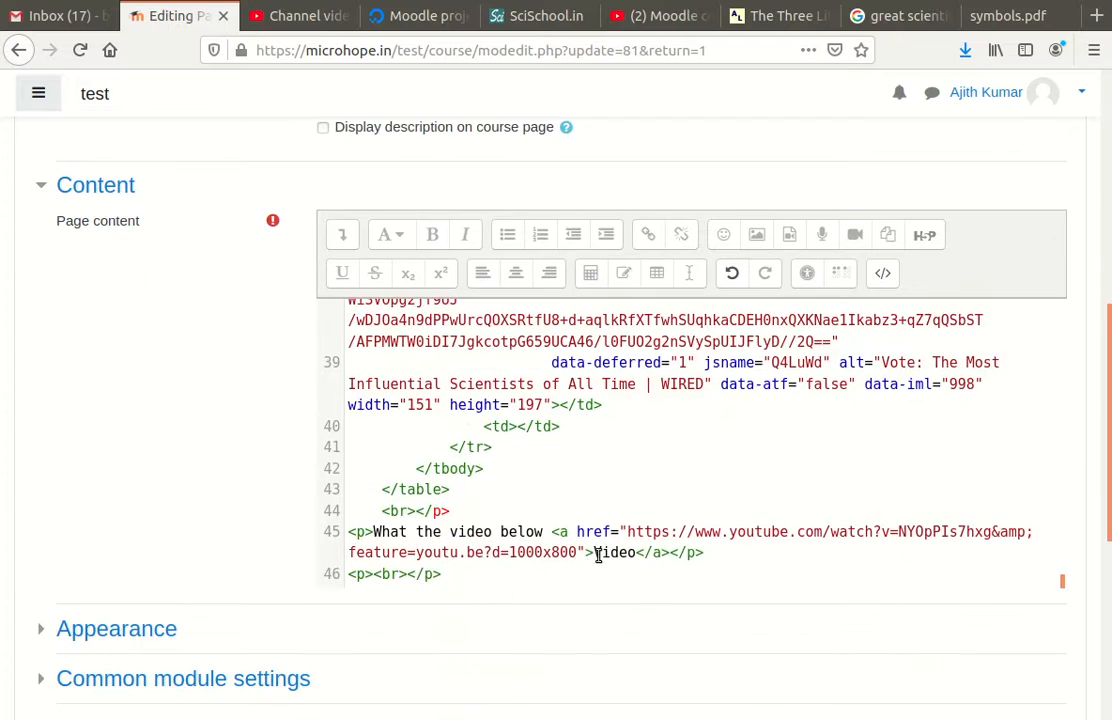
Step: Examine the HTML source of the two images embedded in the table's second row
scroll(598, 556, up, 1)
scroll(601, 543, up, 8)
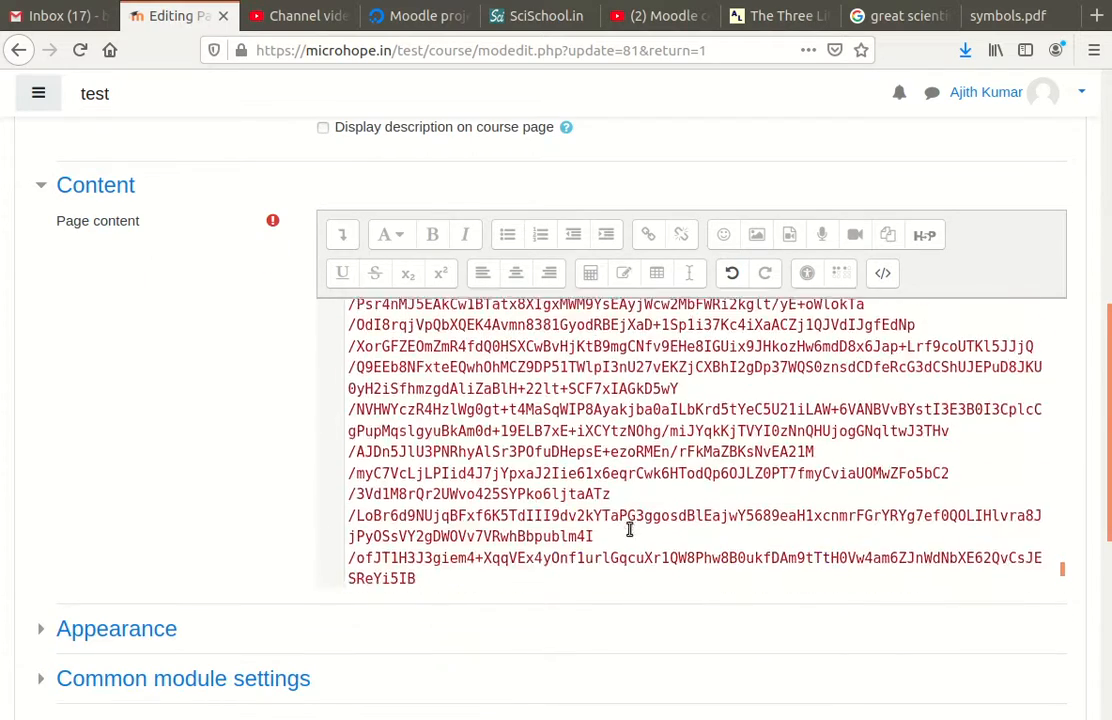
scroll(631, 530, up, 10)
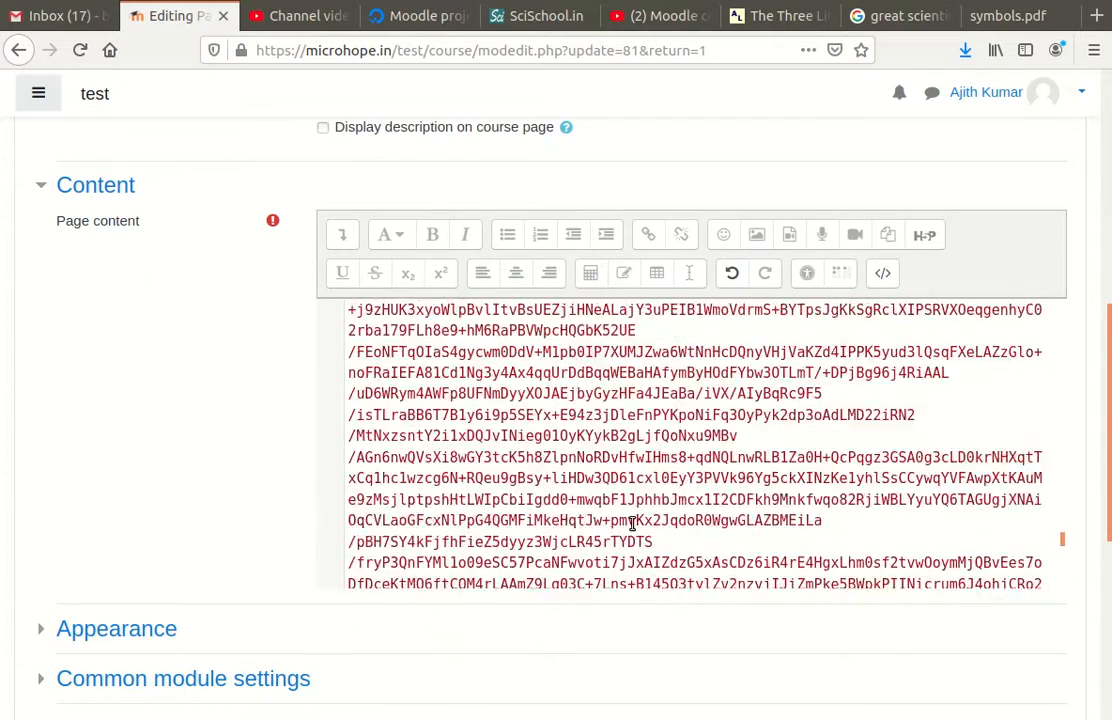
scroll(631, 476, up, 10)
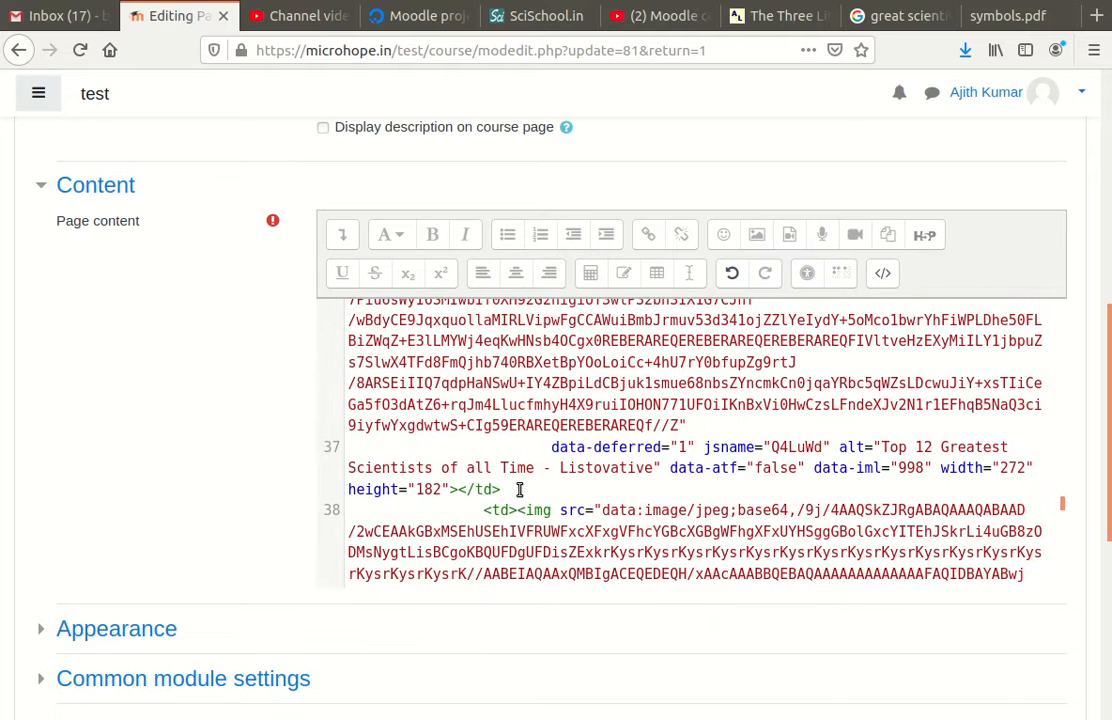
scroll(600, 485, down, 2)
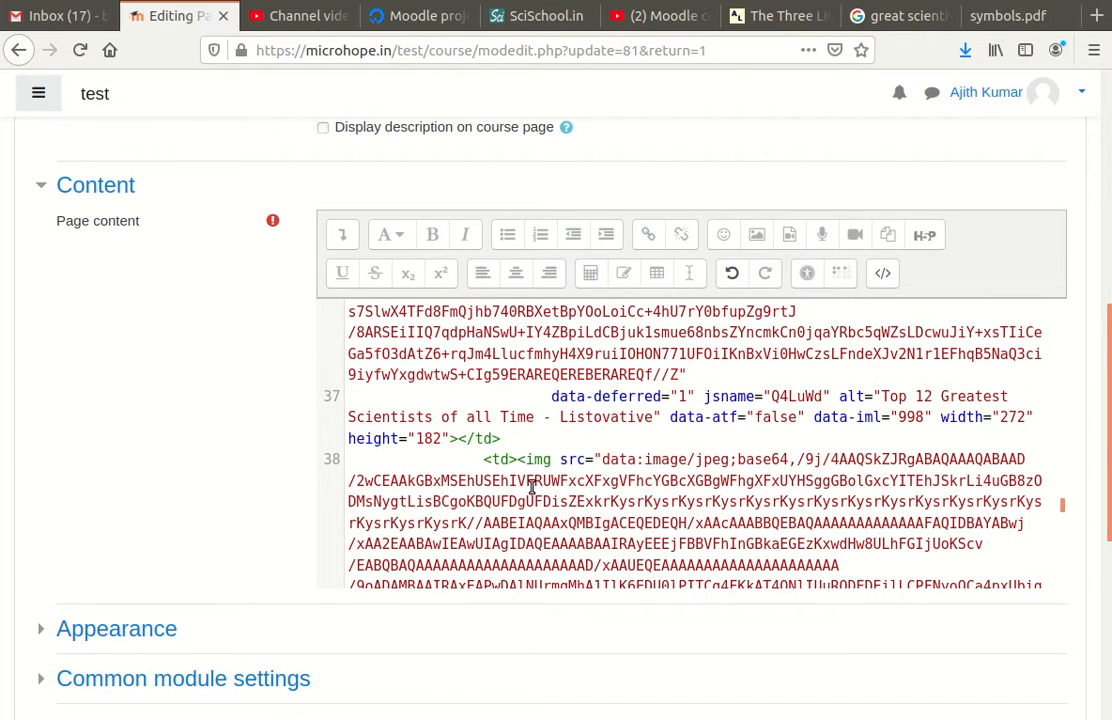
scroll(590, 460, up, 10)
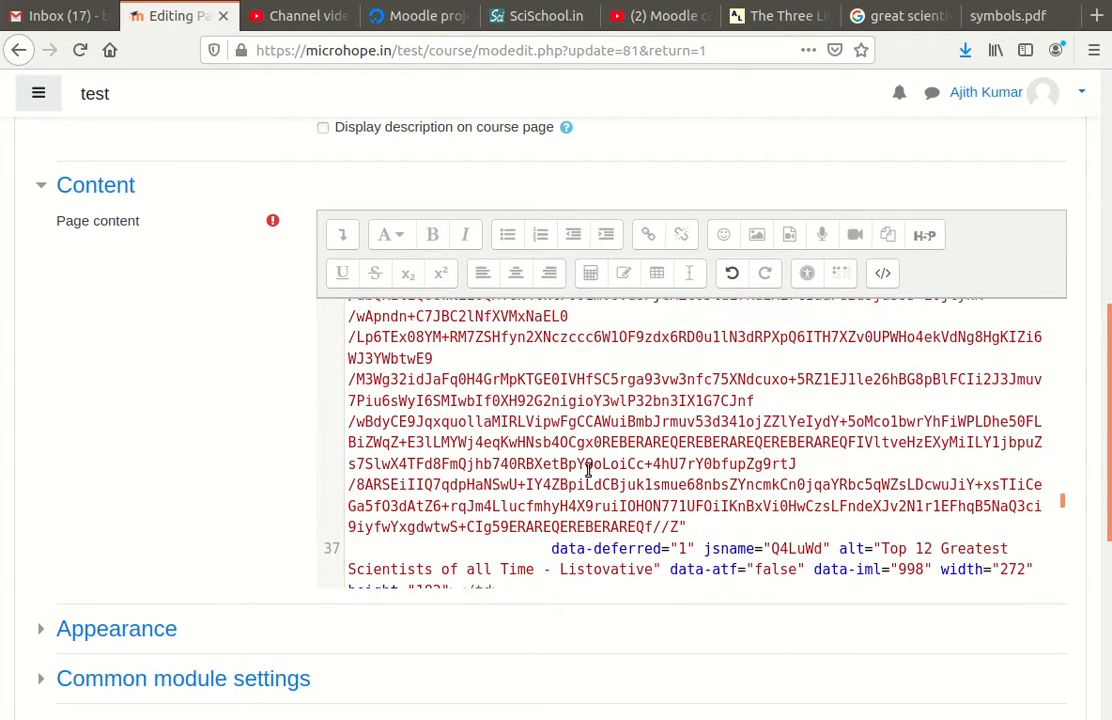
scroll(600, 465, up, 5)
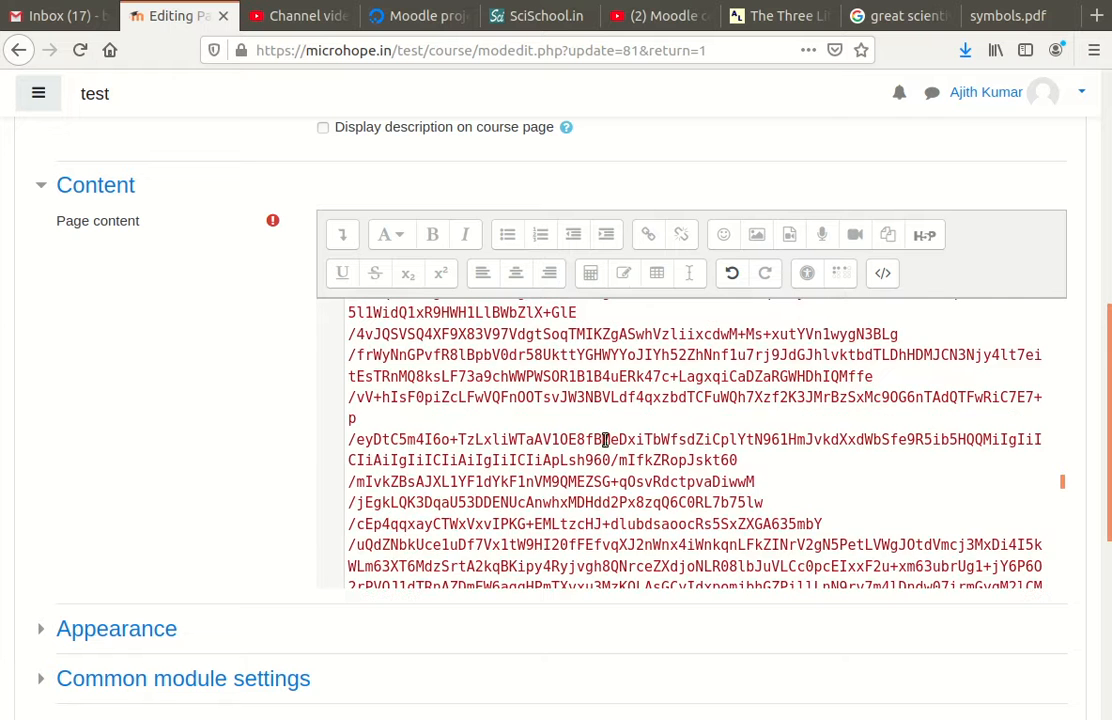
scroll(685, 443, up, 2)
scroll(685, 443, up, 1)
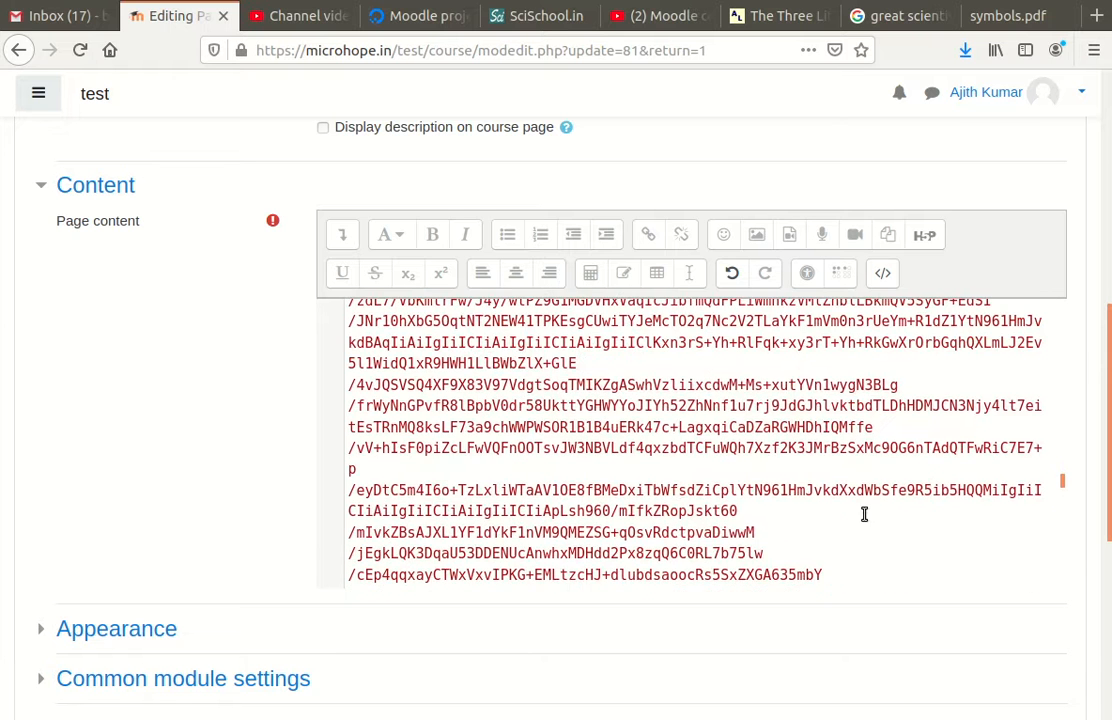
Step: Switch the page content from HTML source back to the formatted editing view
scroll(864, 514, down, 5)
drag(1100, 372, 1105, 563)
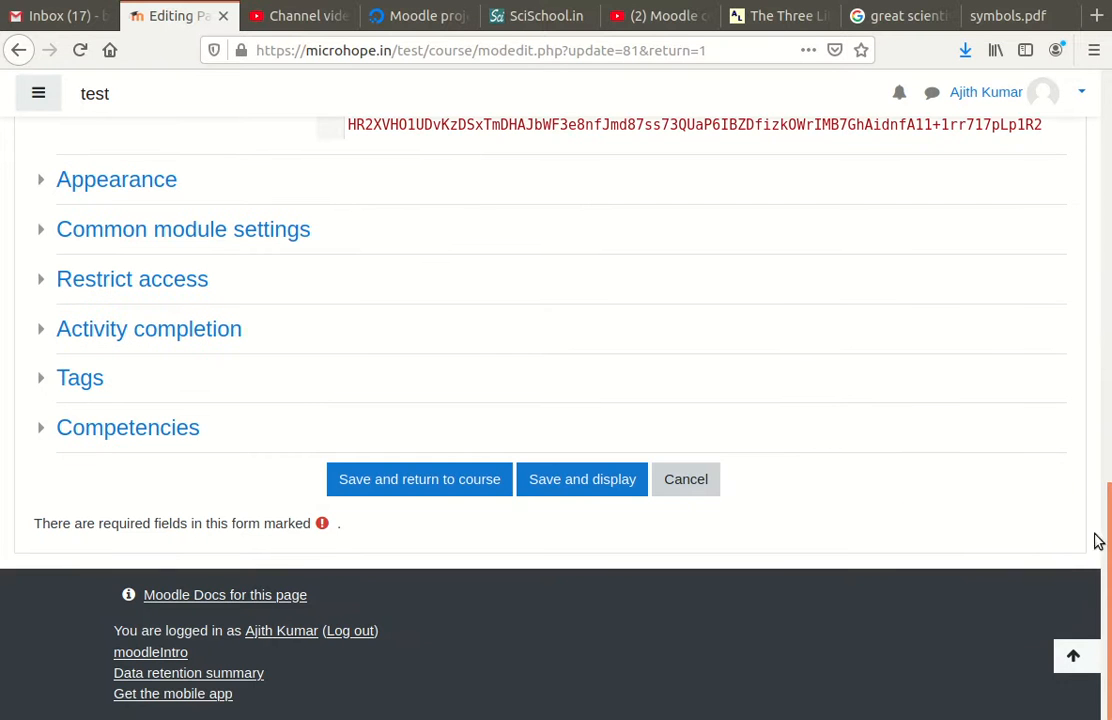
drag(1104, 514, 1104, 395)
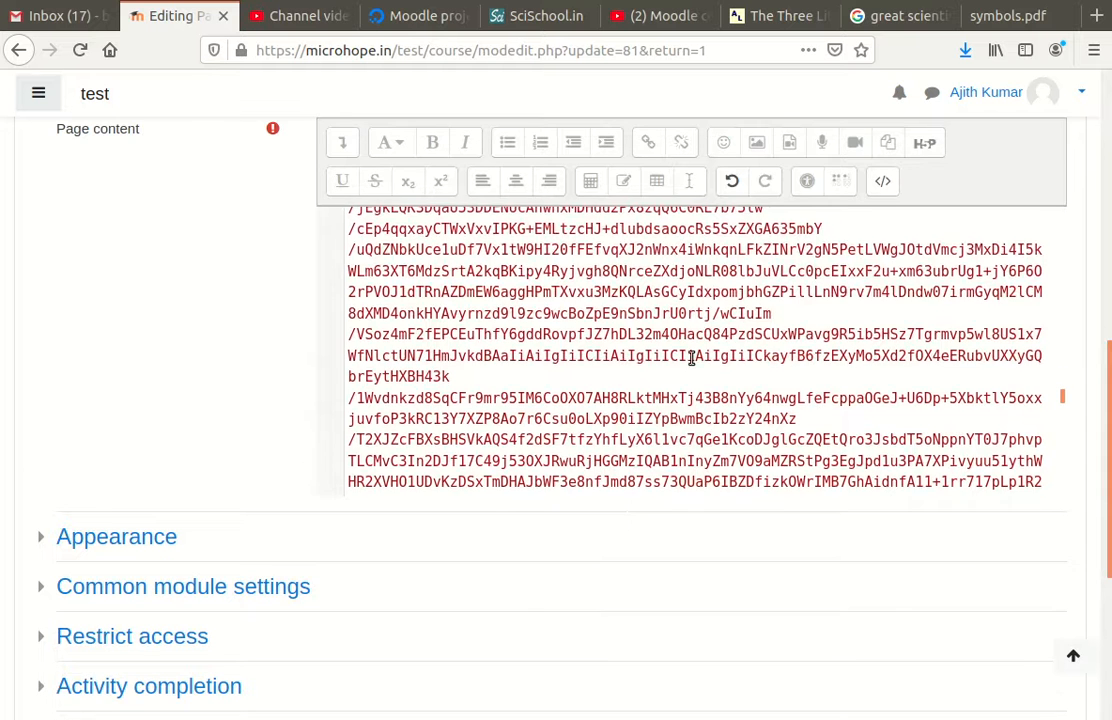
scroll(691, 358, up, 5)
click(884, 181)
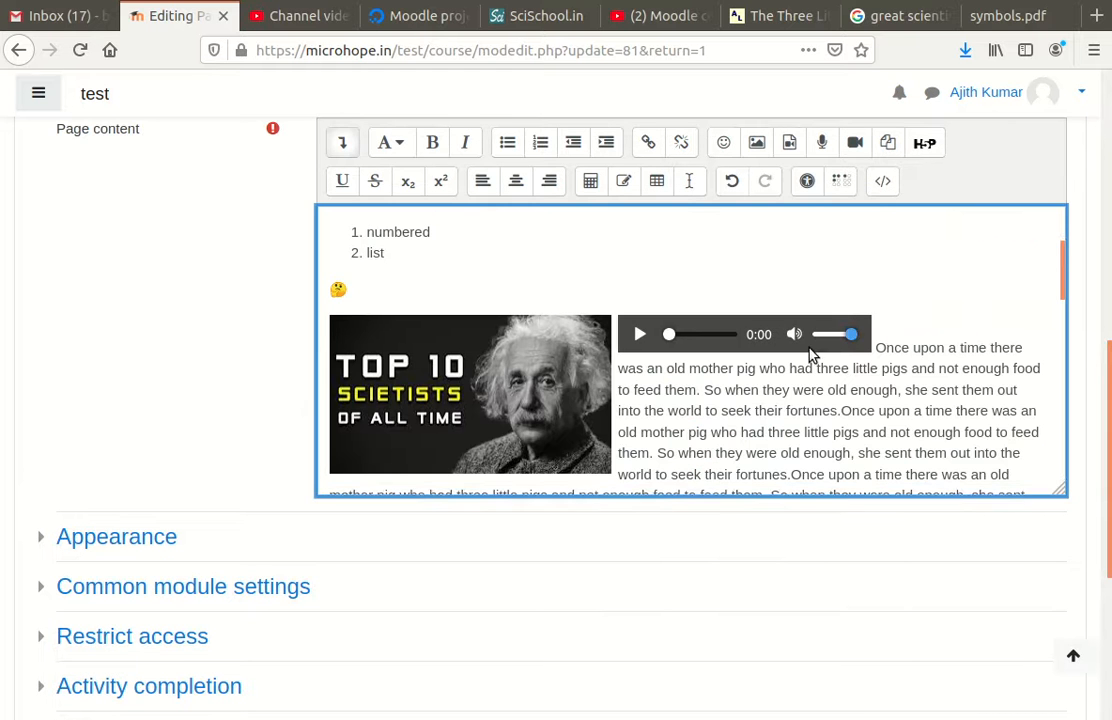
Step: Review the formatted page content, save the page and return to the course
scroll(568, 345, up, 5)
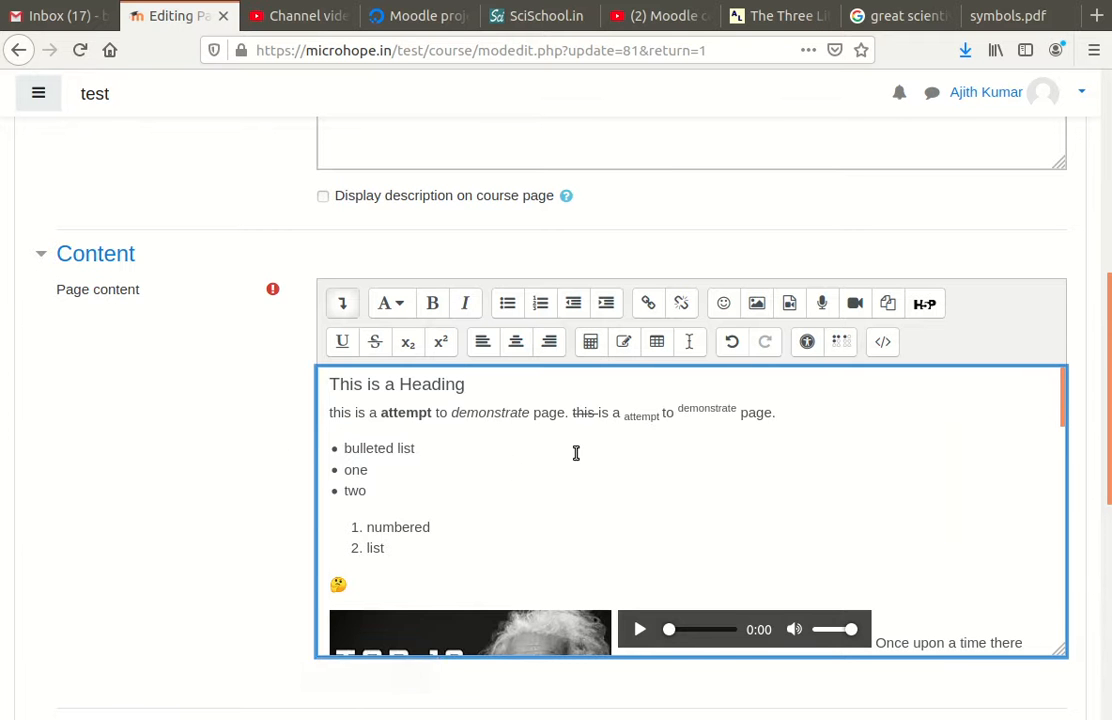
scroll(576, 453, down, 15)
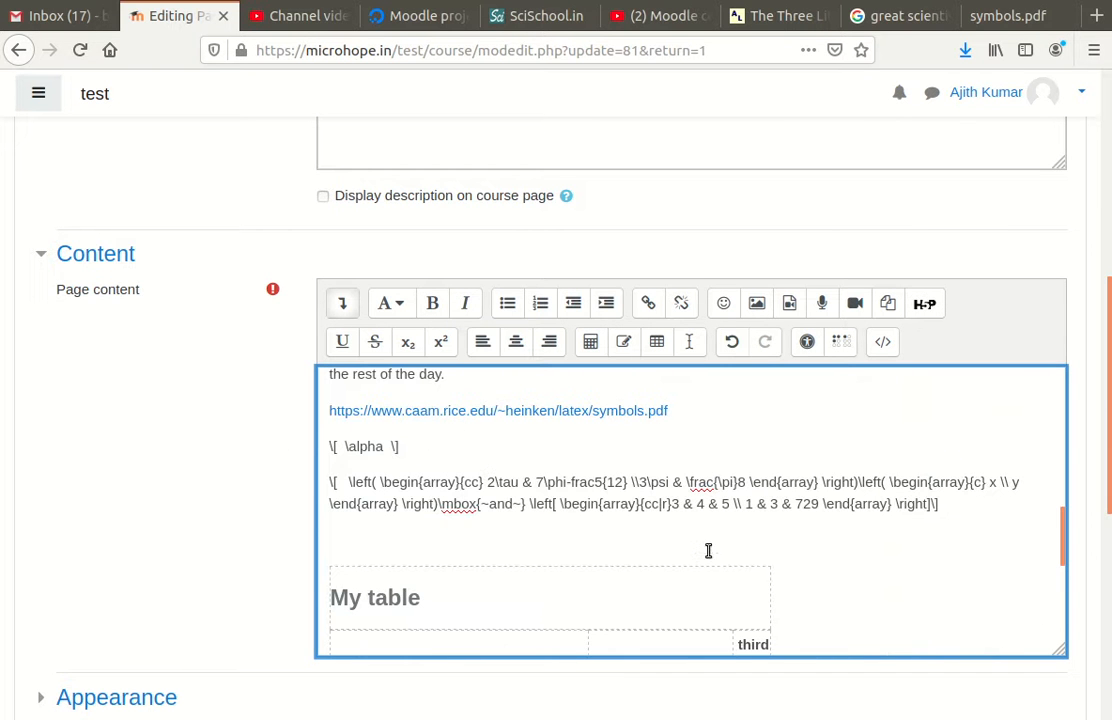
scroll(216, 499, down, 7)
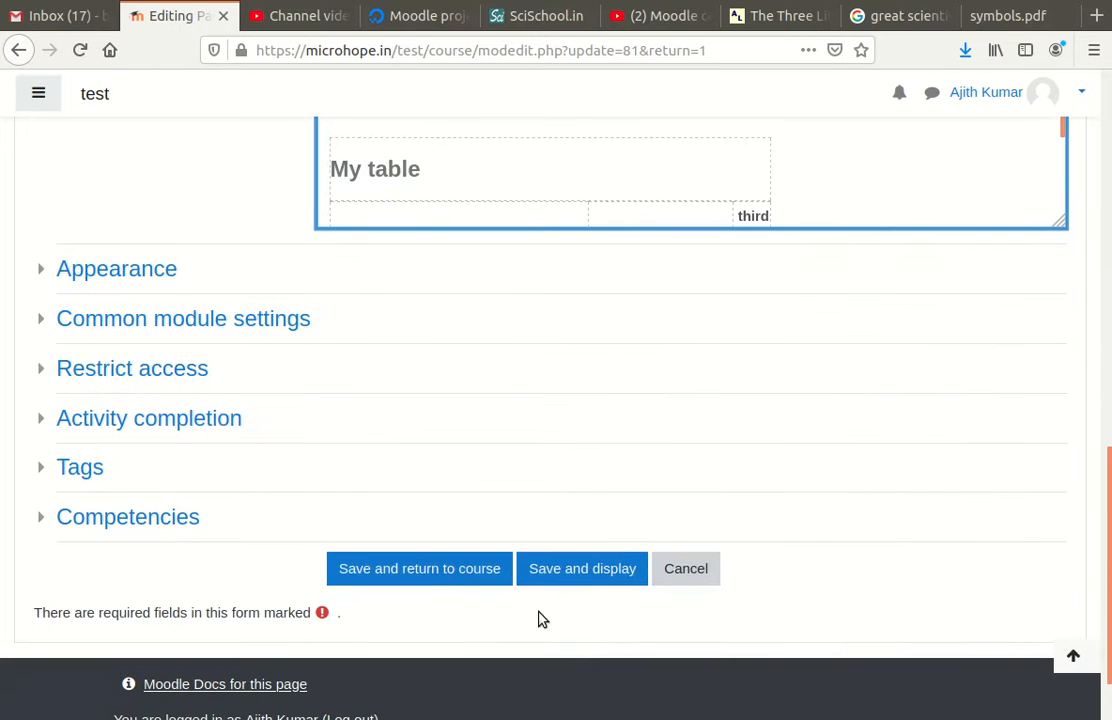
click(437, 577)
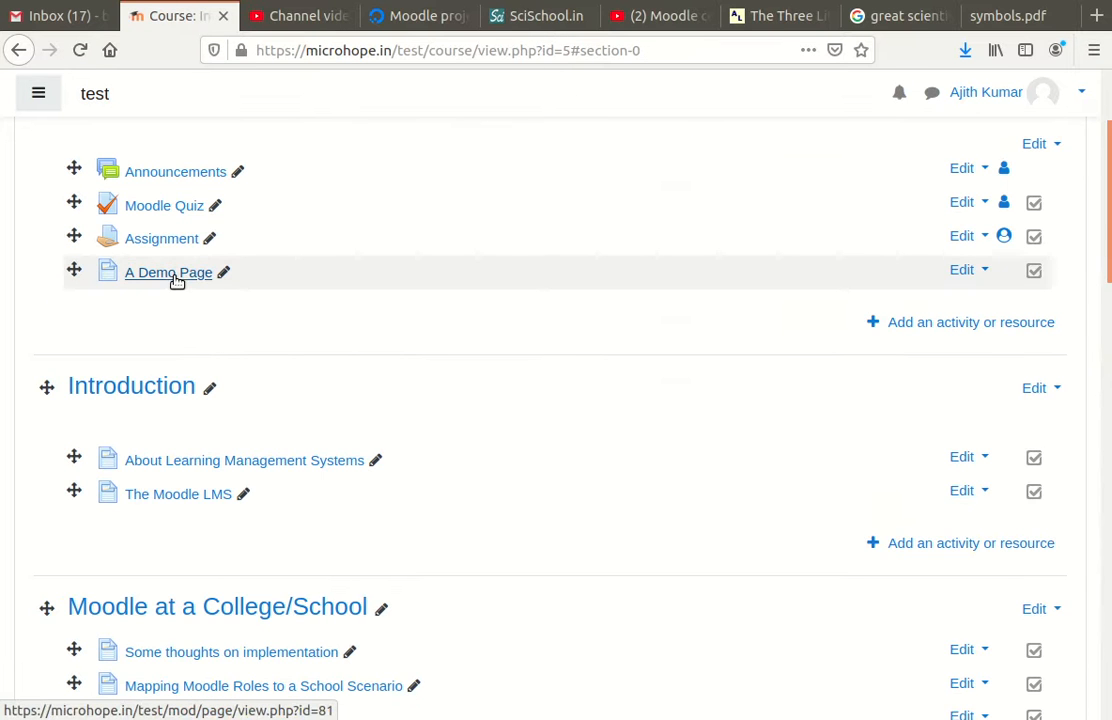
Step: Turn off editing for the Introduction to Moodle course and open the "A Demo Page" resource
scroll(797, 382, up, 3)
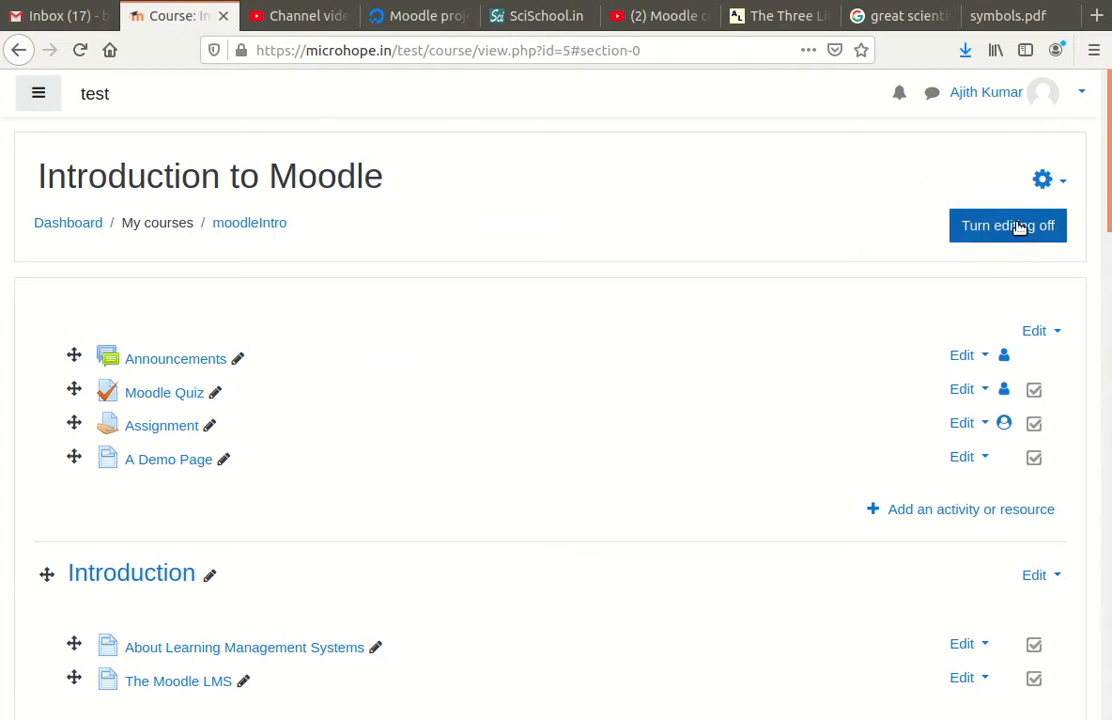
click(1018, 226)
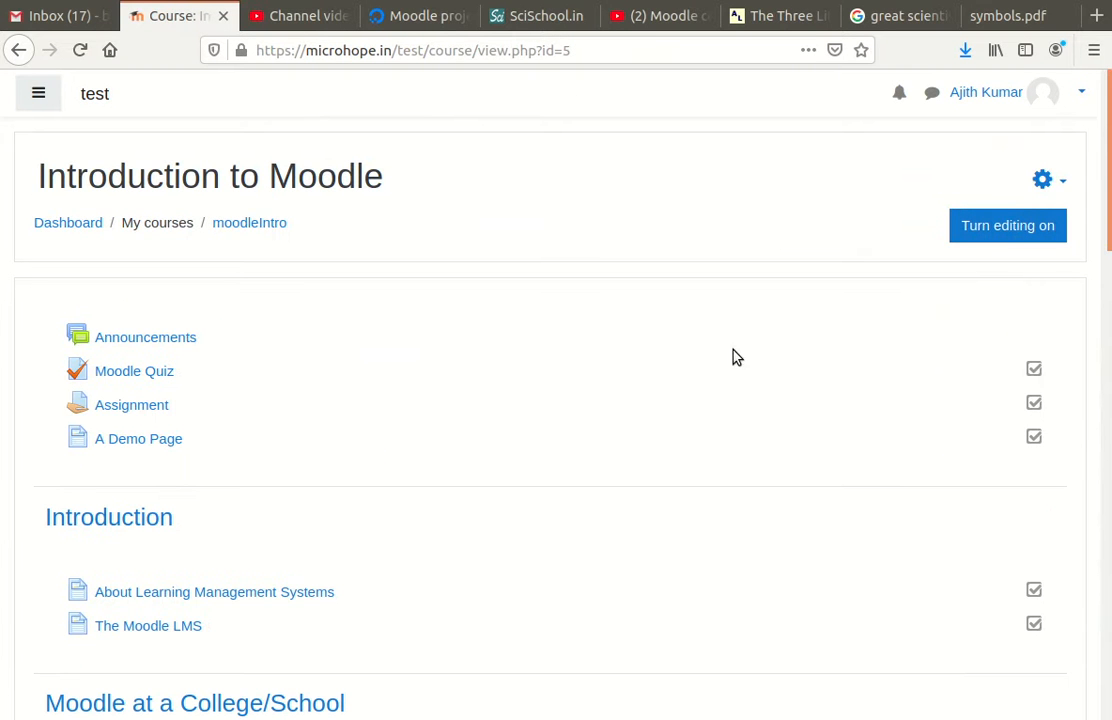
click(149, 439)
Step: Play the embedded audio clip on the demo page and review the text, image, formulas and table below it
scroll(298, 310, down, 3)
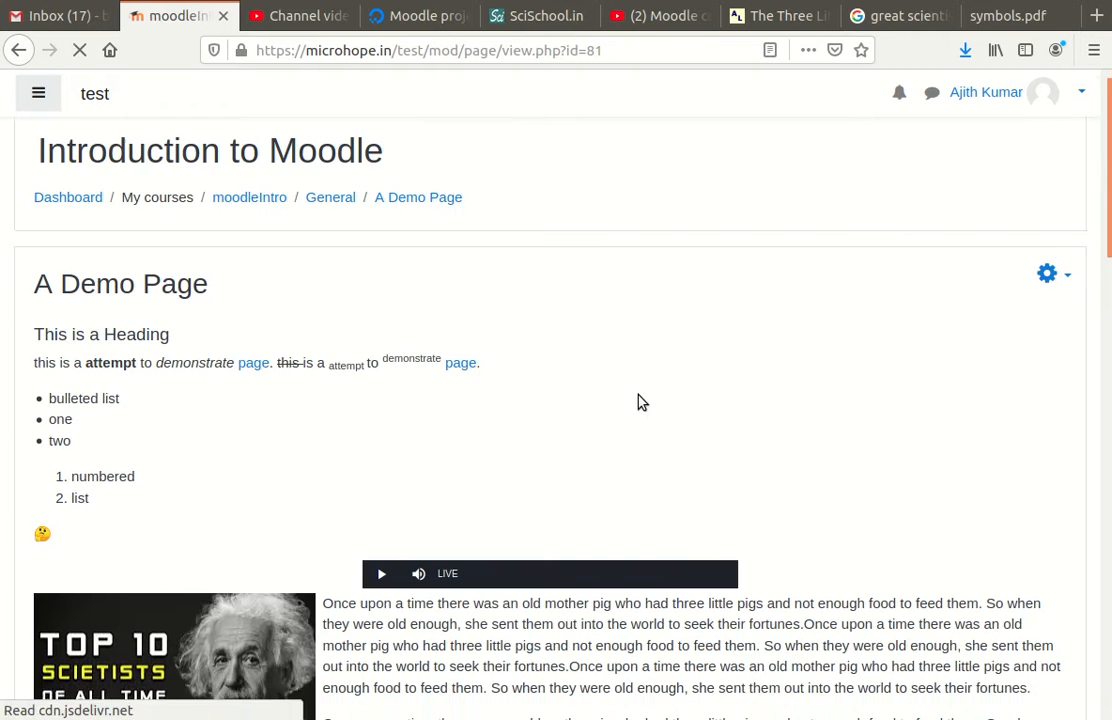
scroll(280, 483, down, 3)
scroll(397, 551, up, 3)
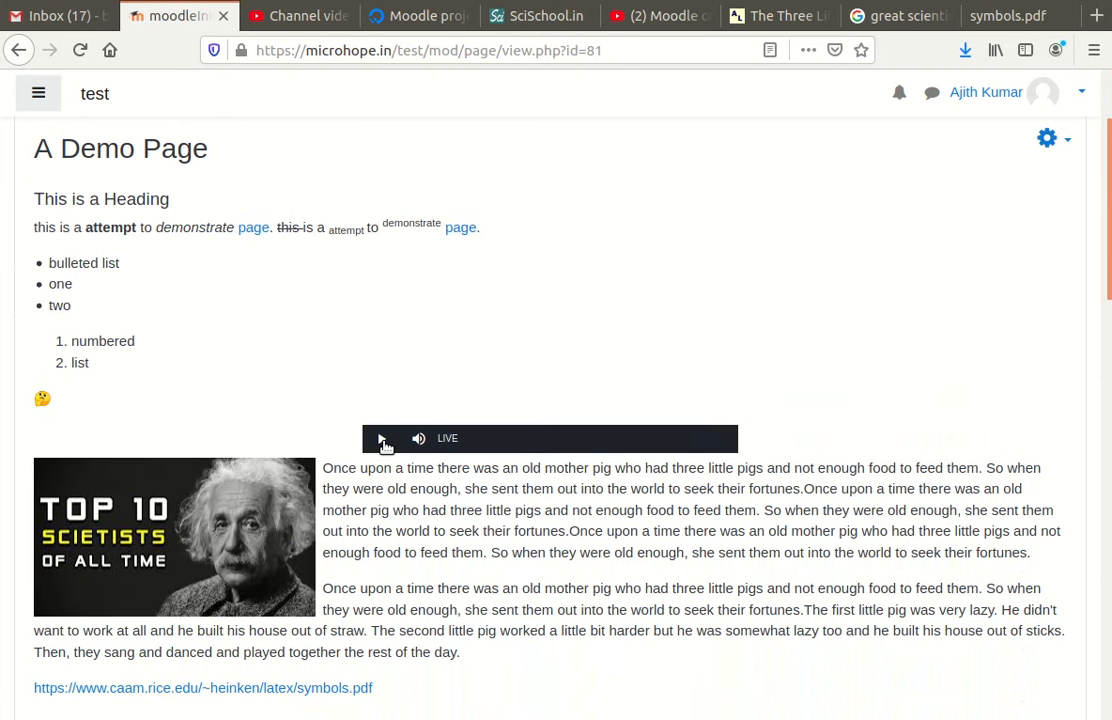
click(381, 441)
click(381, 441)
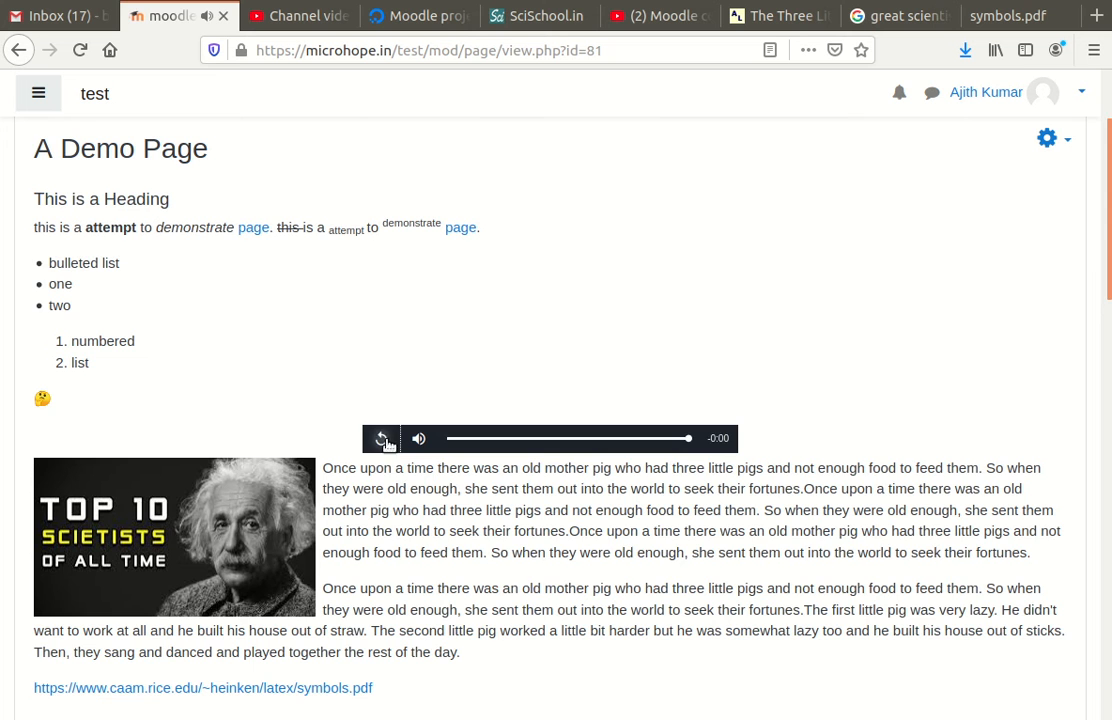
scroll(460, 500, down, 5)
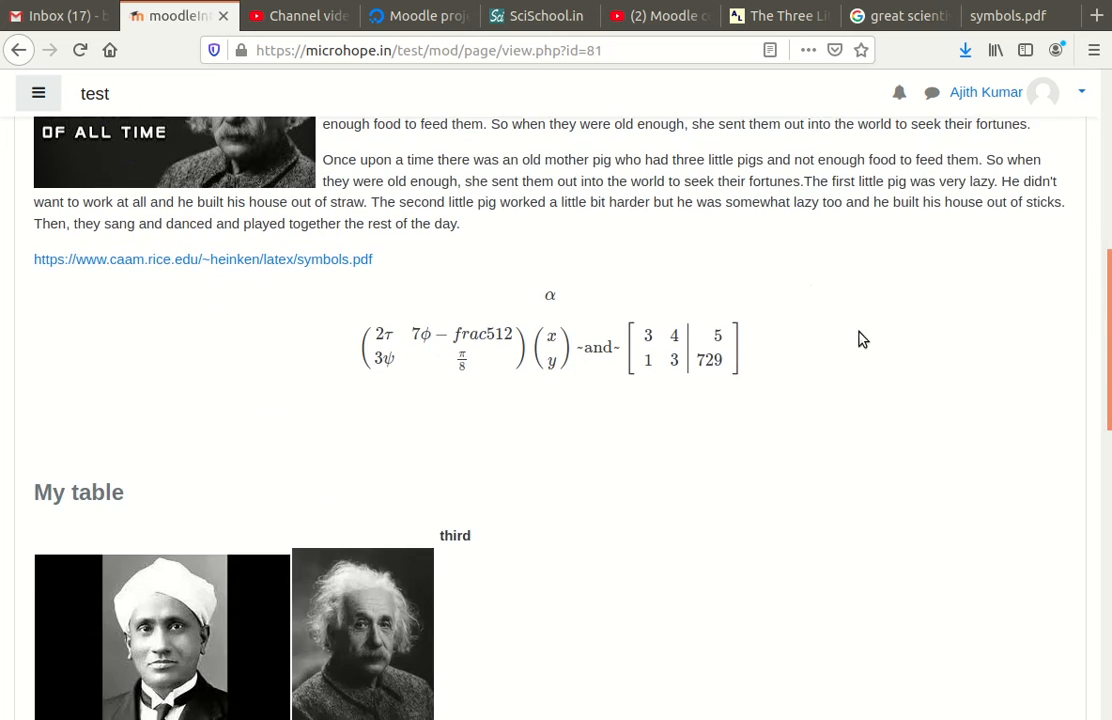
scroll(880, 300, up, 3)
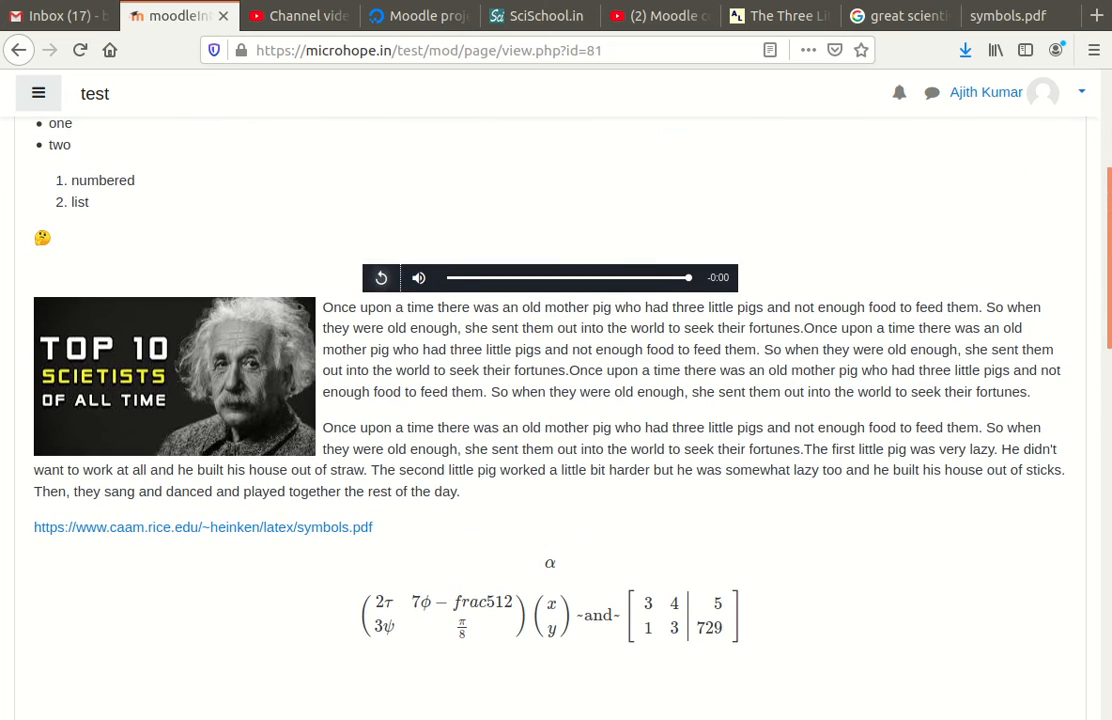